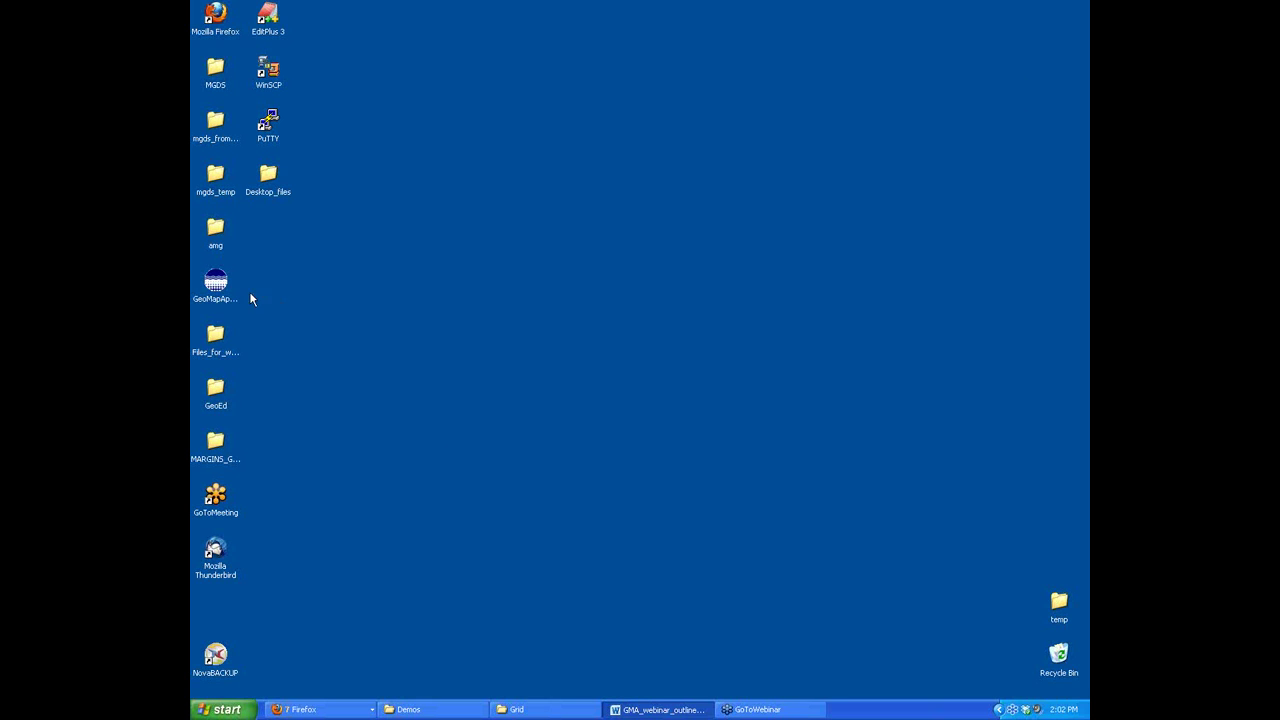
- Launch GeoMapApp with the South Polar base map projection and move its window toward the middle of the desktop
double_click(226, 286)
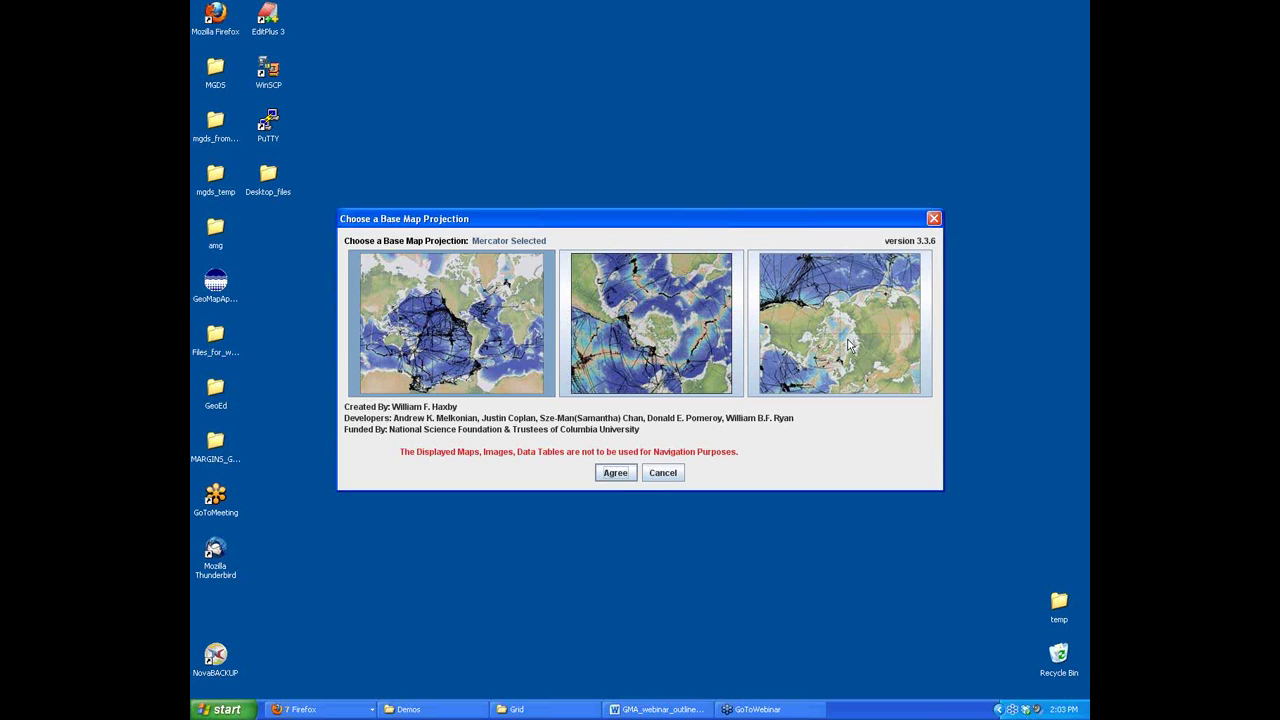
left_click(663, 325)
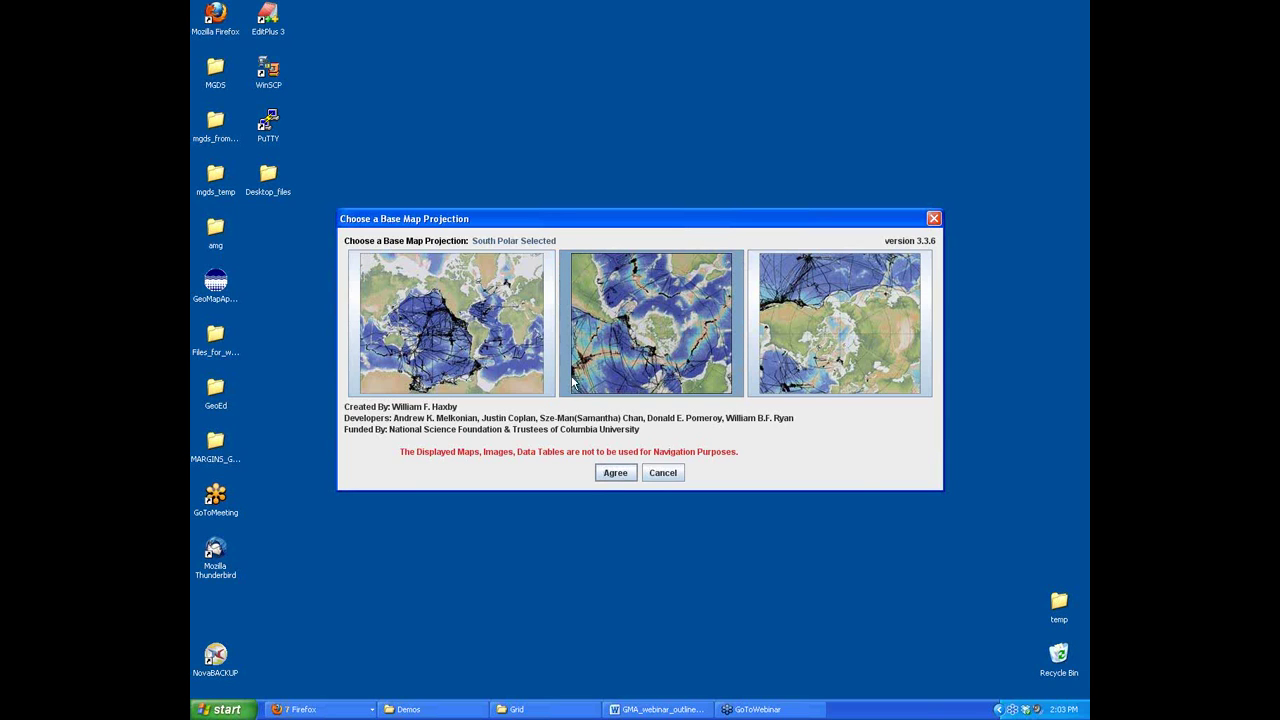
left_click(616, 472)
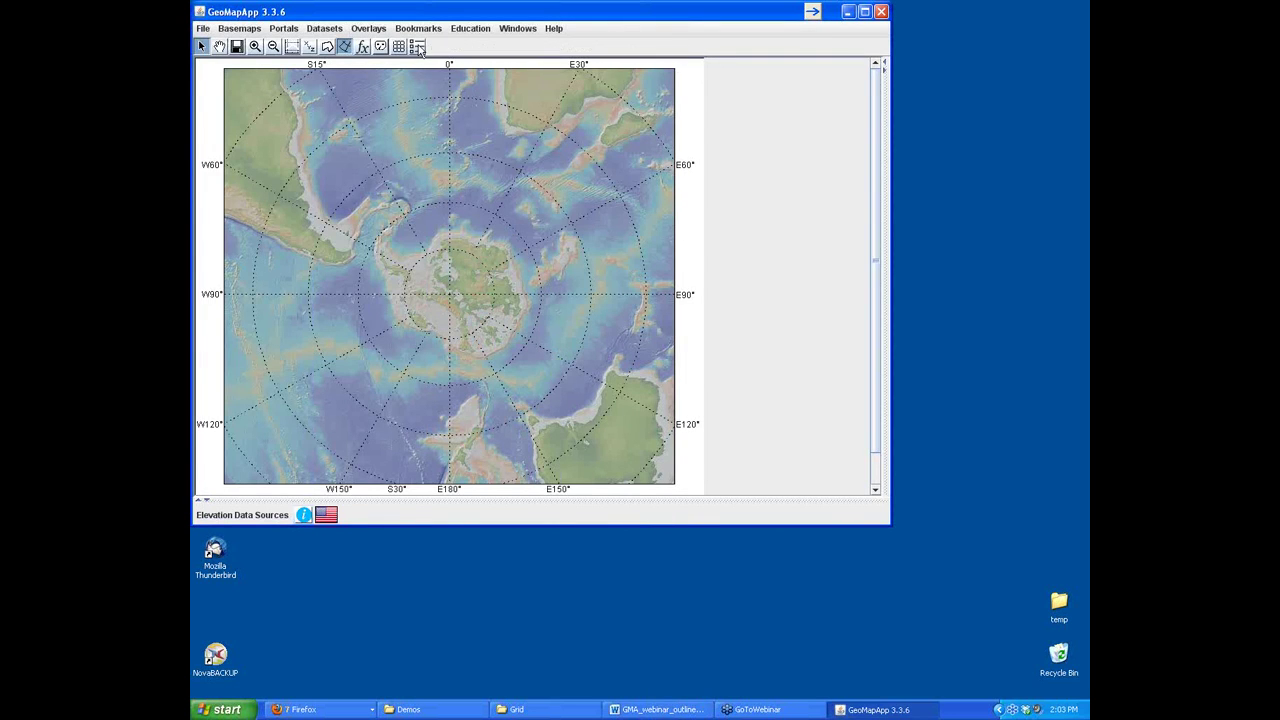
left_click_drag(419, 18, 524, 93)
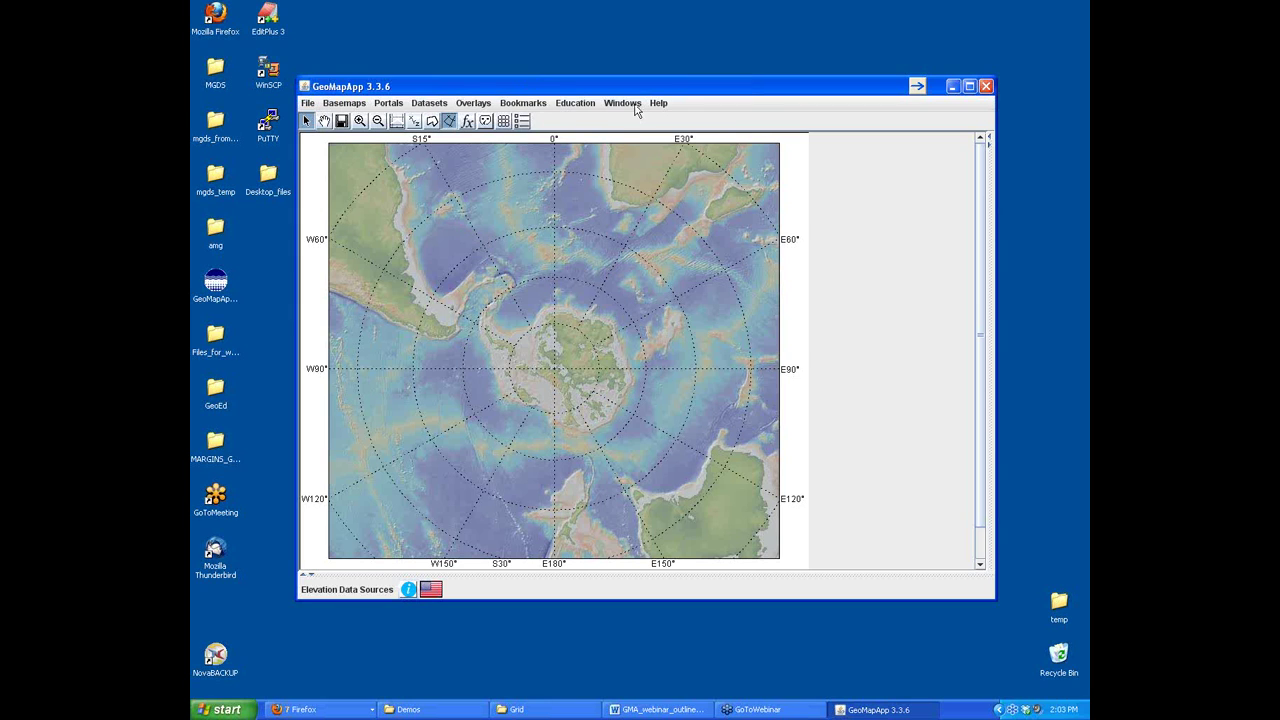
left_click(432, 108)
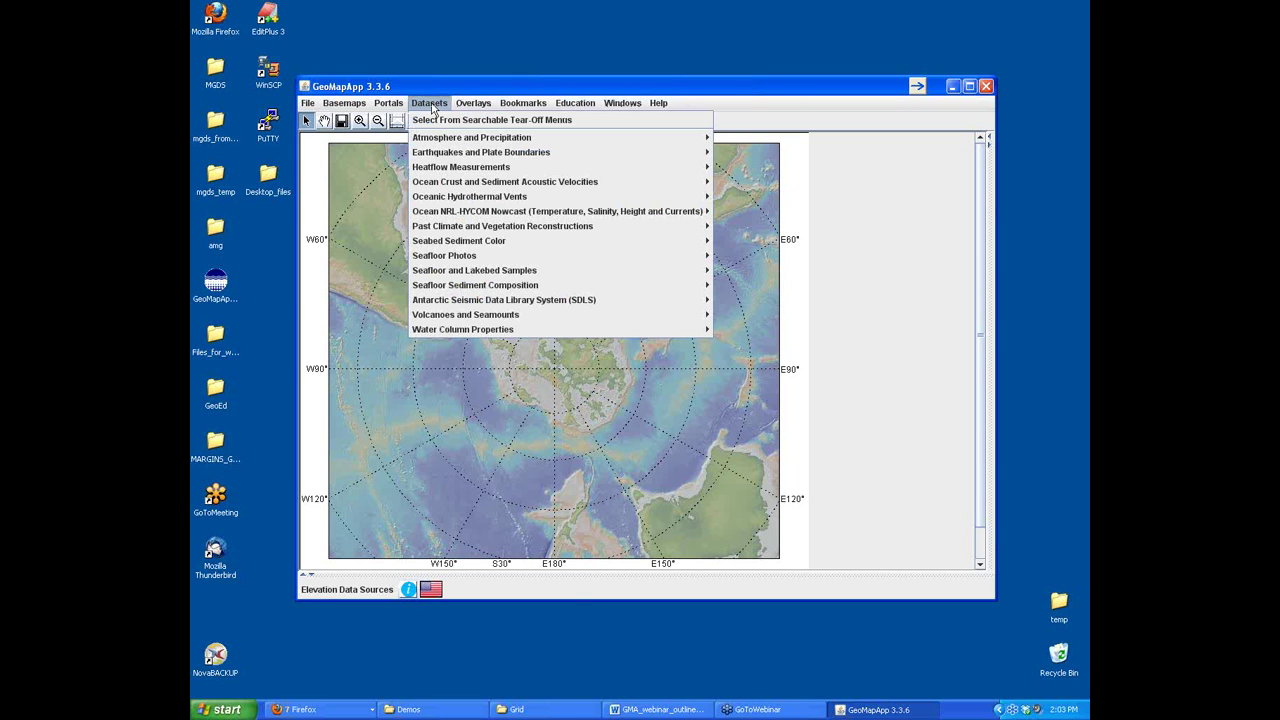
left_click(432, 106)
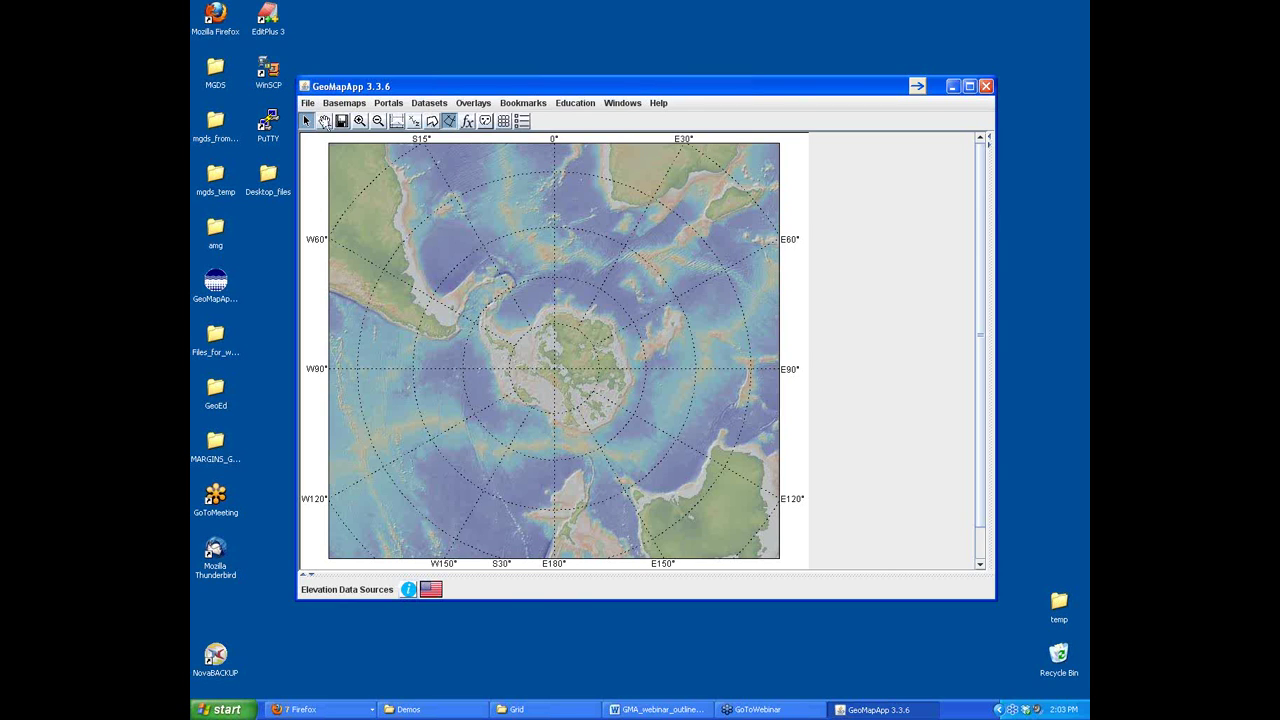
left_click(450, 121)
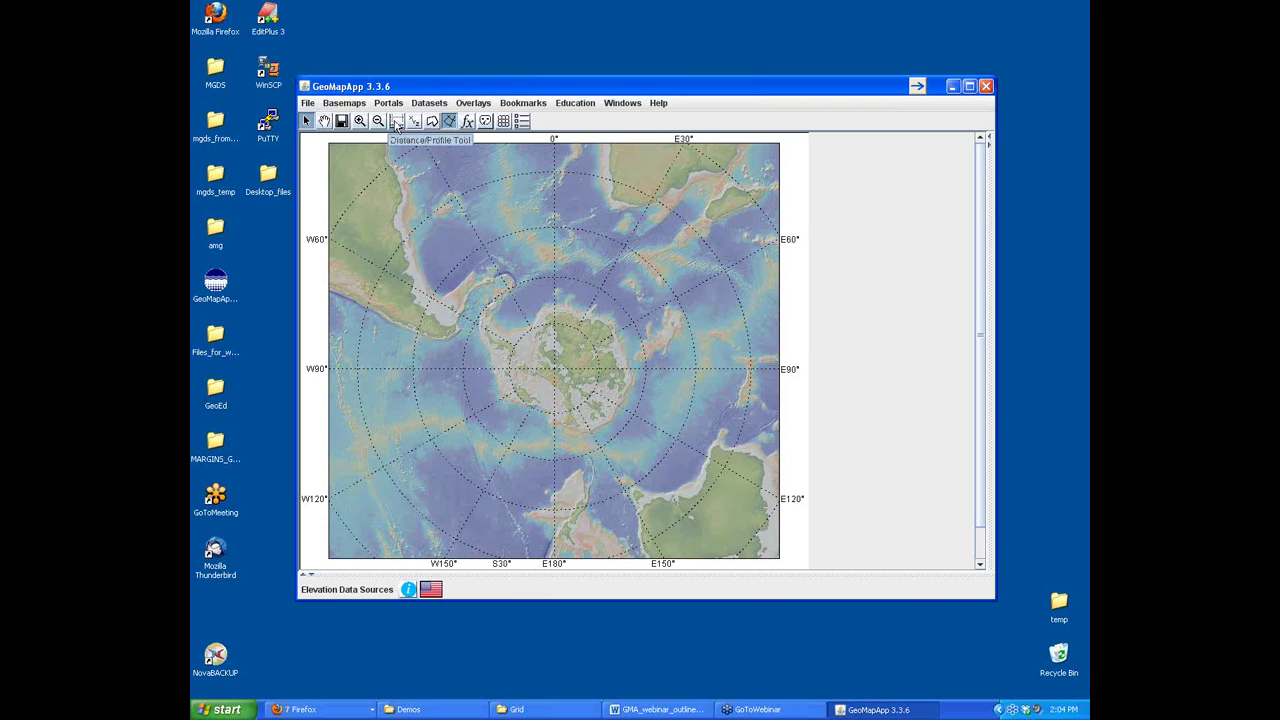
left_click(449, 121)
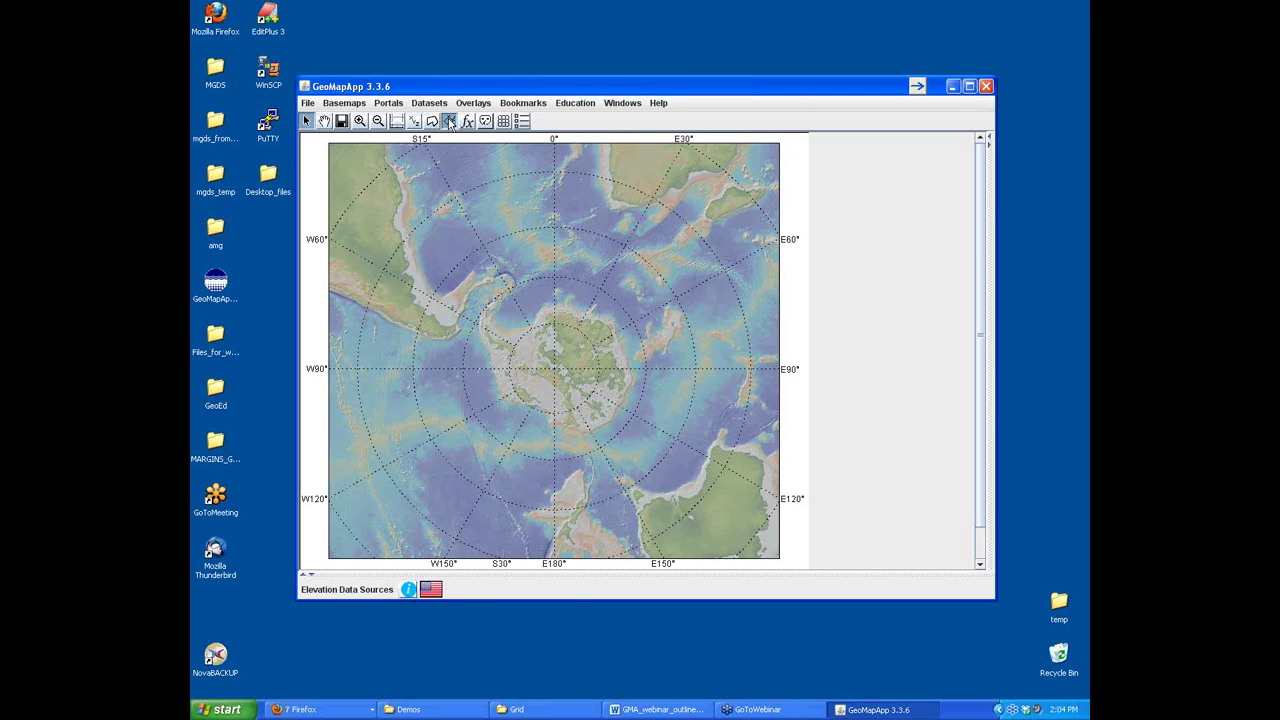
left_click(449, 121)
left_click(450, 122)
- Mask the map to highlight high-resolution survey coverage and zoom in to 640 on the Antarctic coast near 74°S, 106°W
left_click(485, 121)
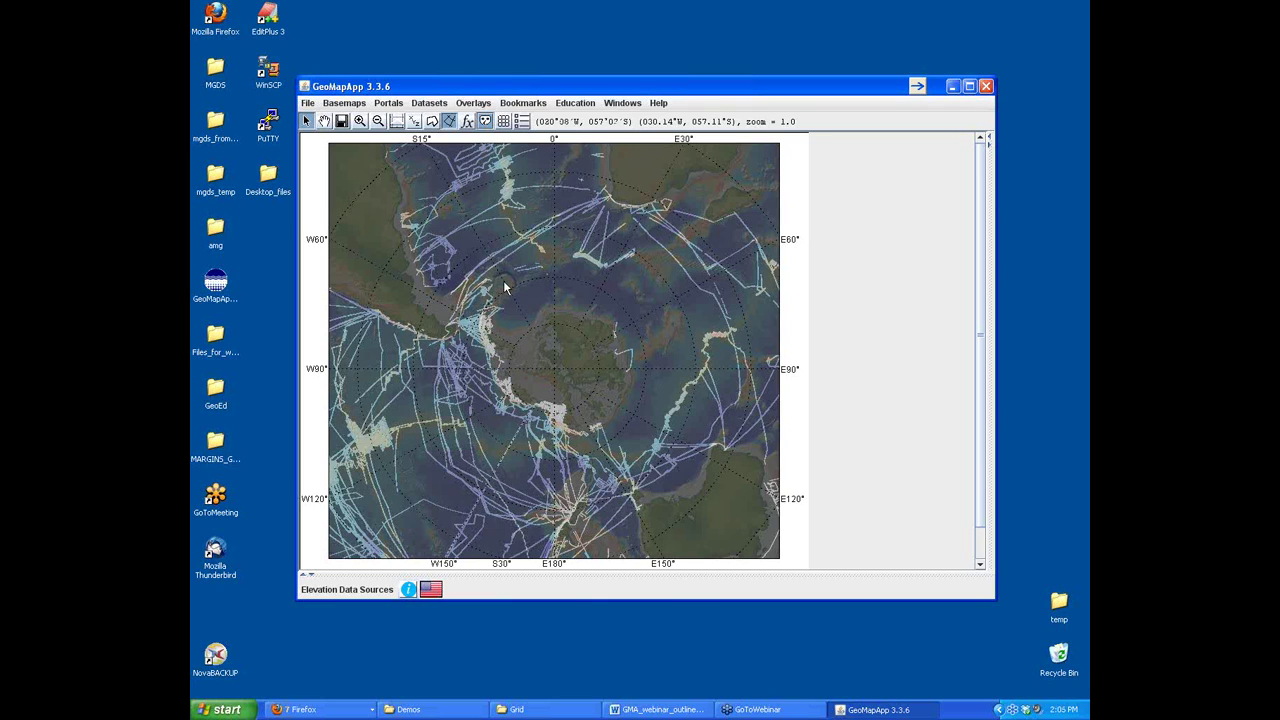
left_click(360, 122)
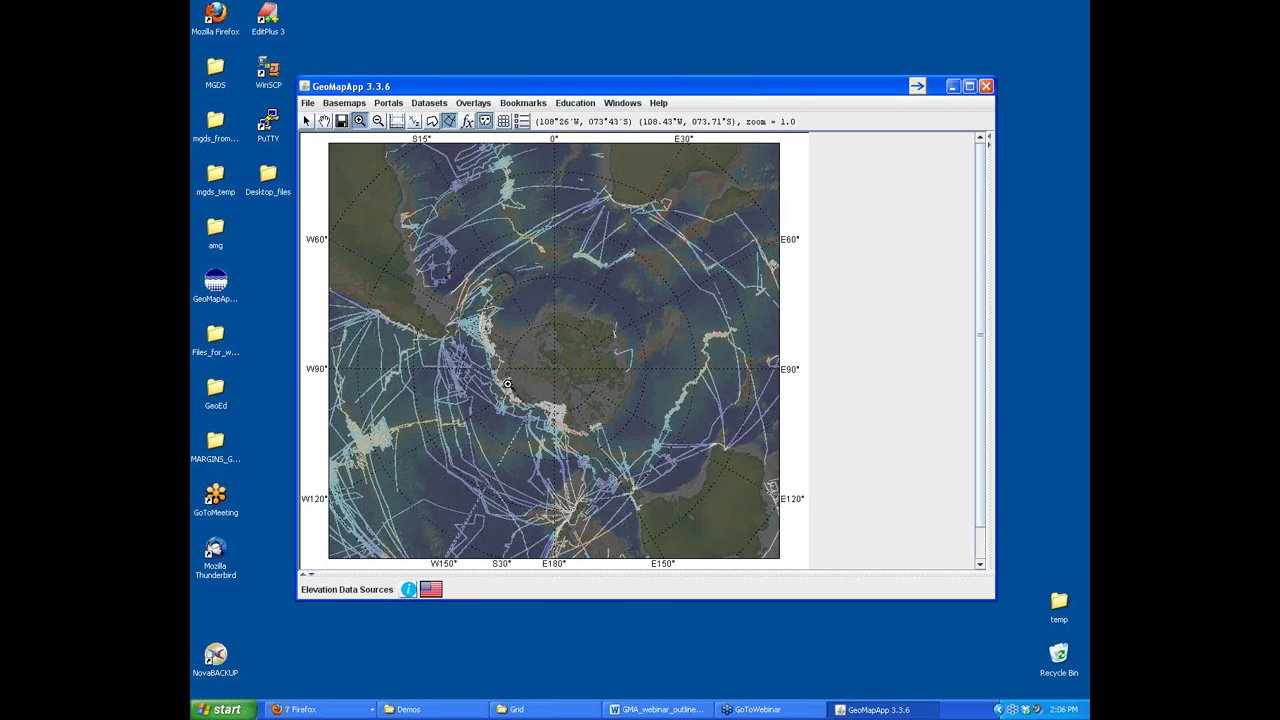
left_click_drag(421, 354, 548, 412)
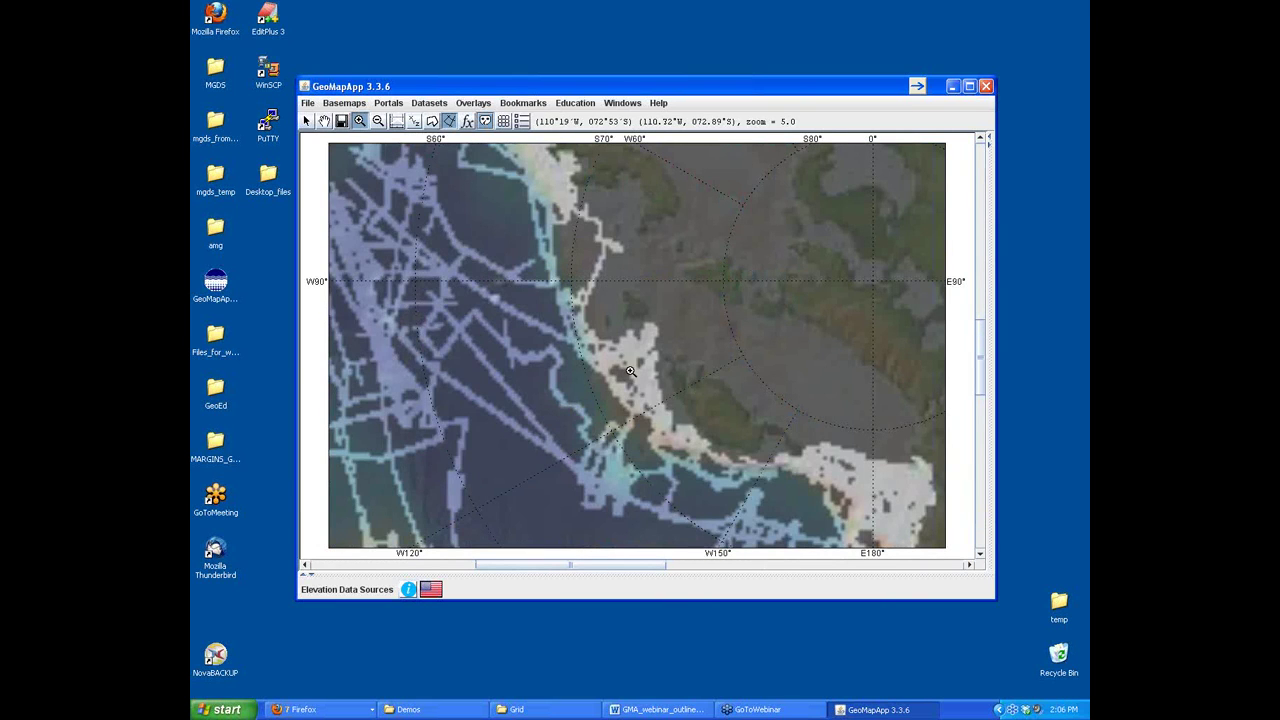
left_click(643, 345)
left_click(640, 349)
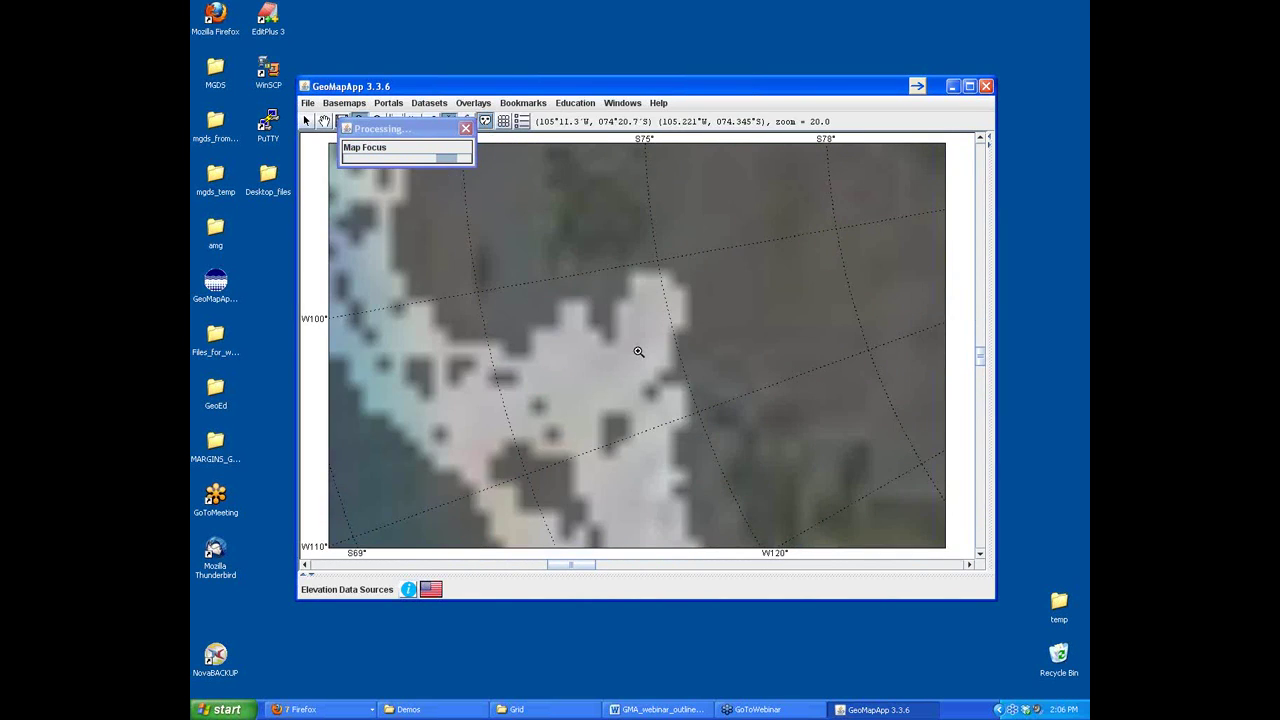
left_click(635, 354)
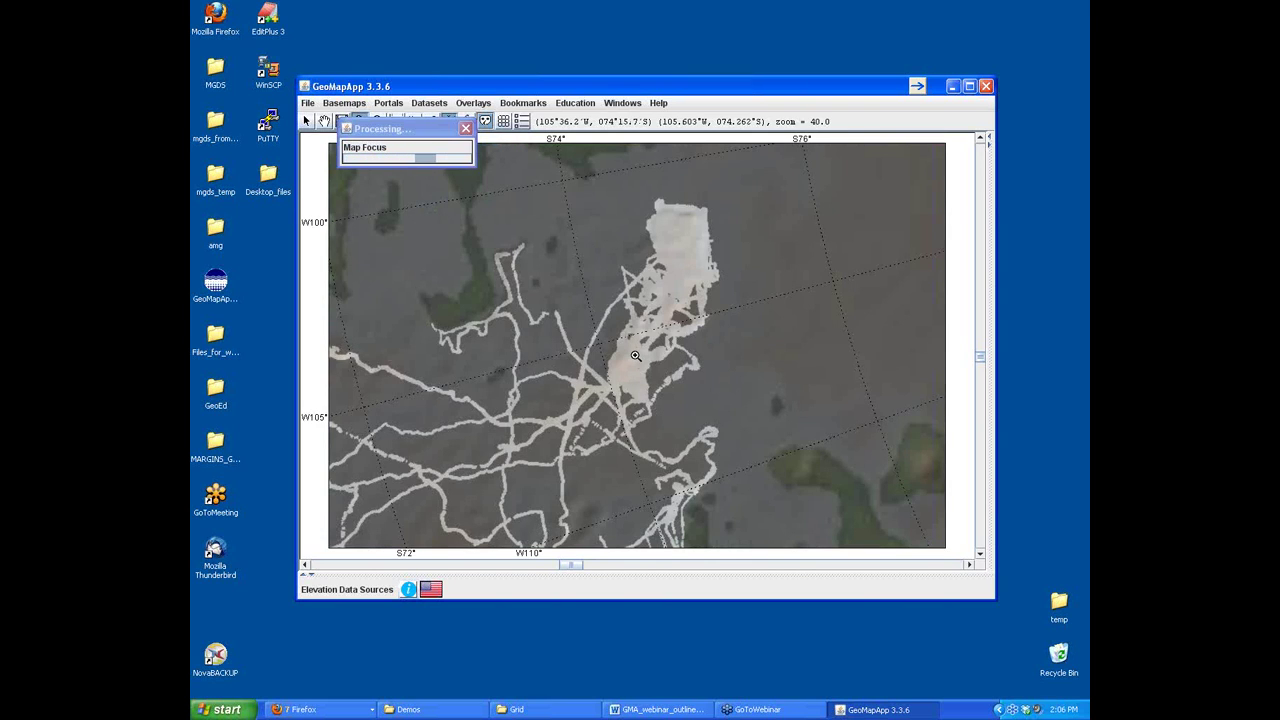
left_click(635, 359)
left_click(631, 364)
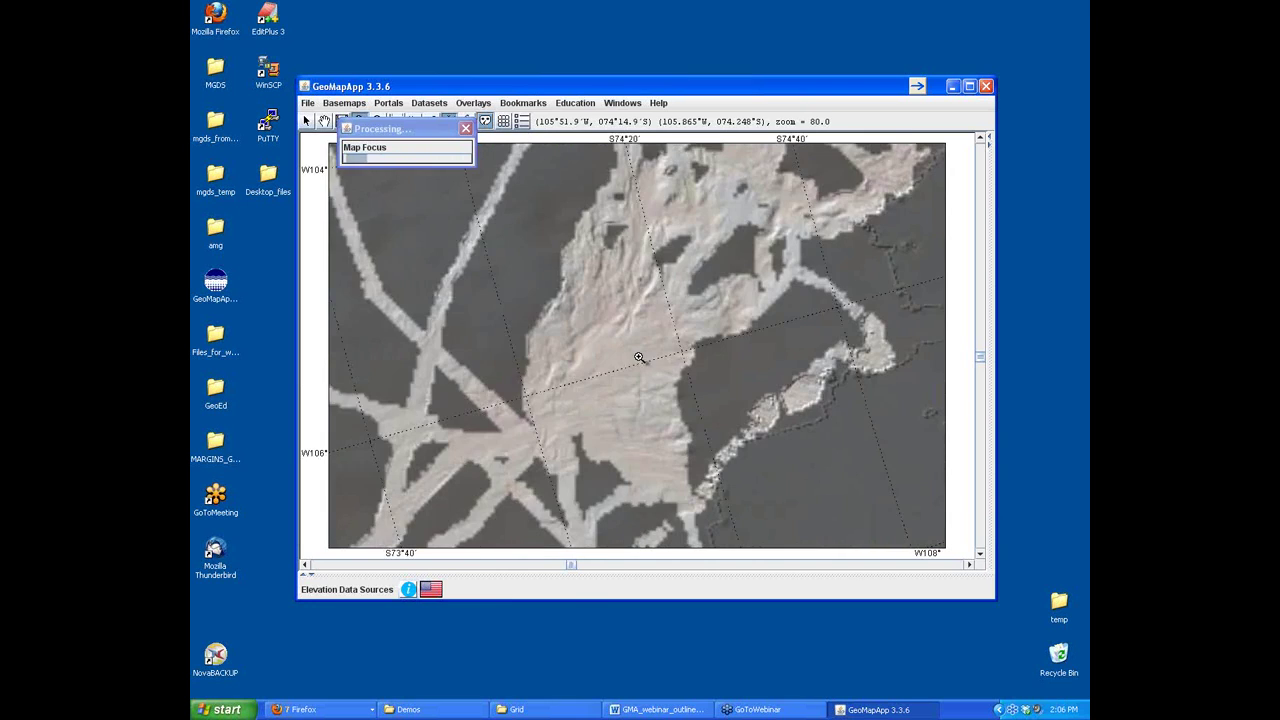
left_click(629, 367)
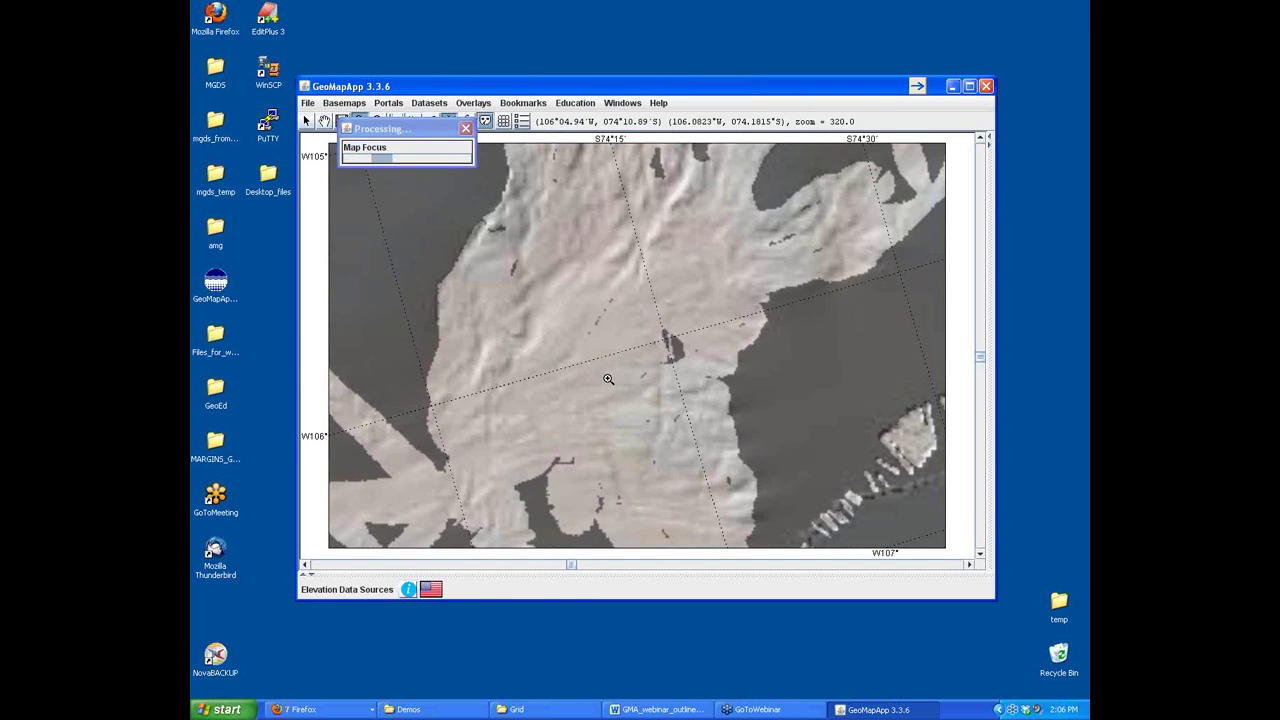
left_click(608, 379)
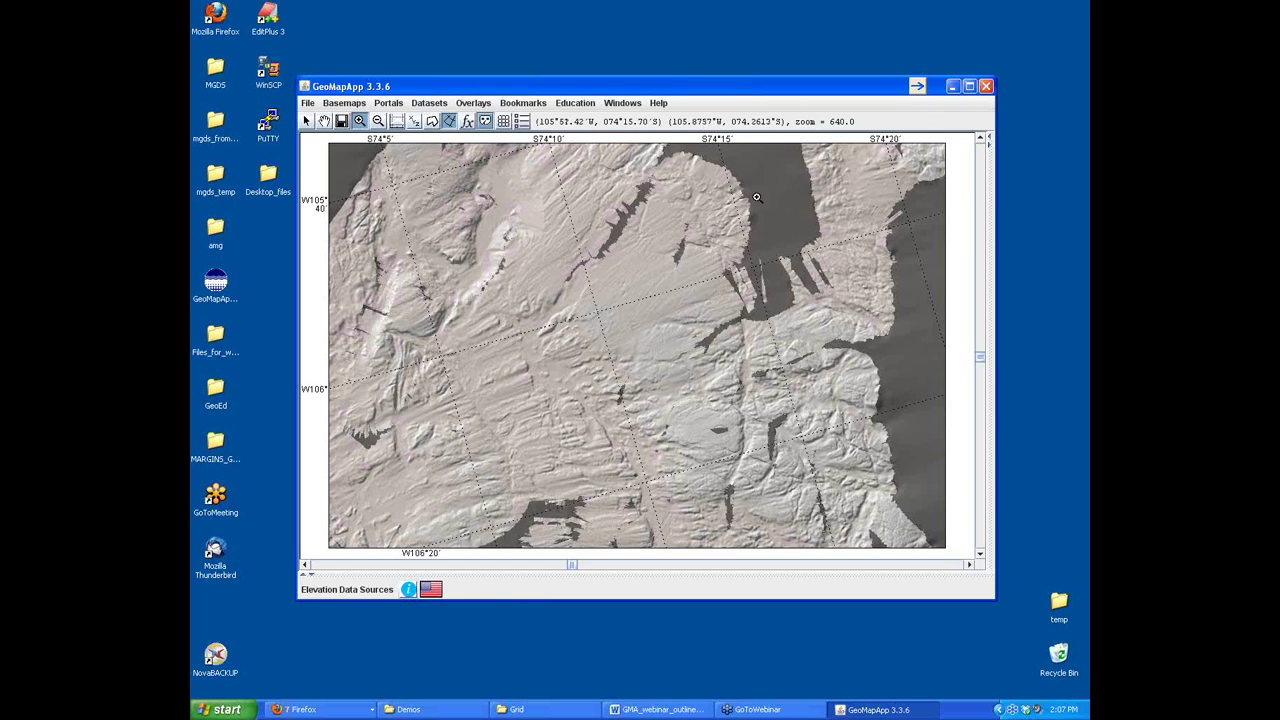
- Remove the coverage mask, load the GMRT Grid Version 2.4 for the current map area, and minimize the Layer Manager
left_click(485, 121)
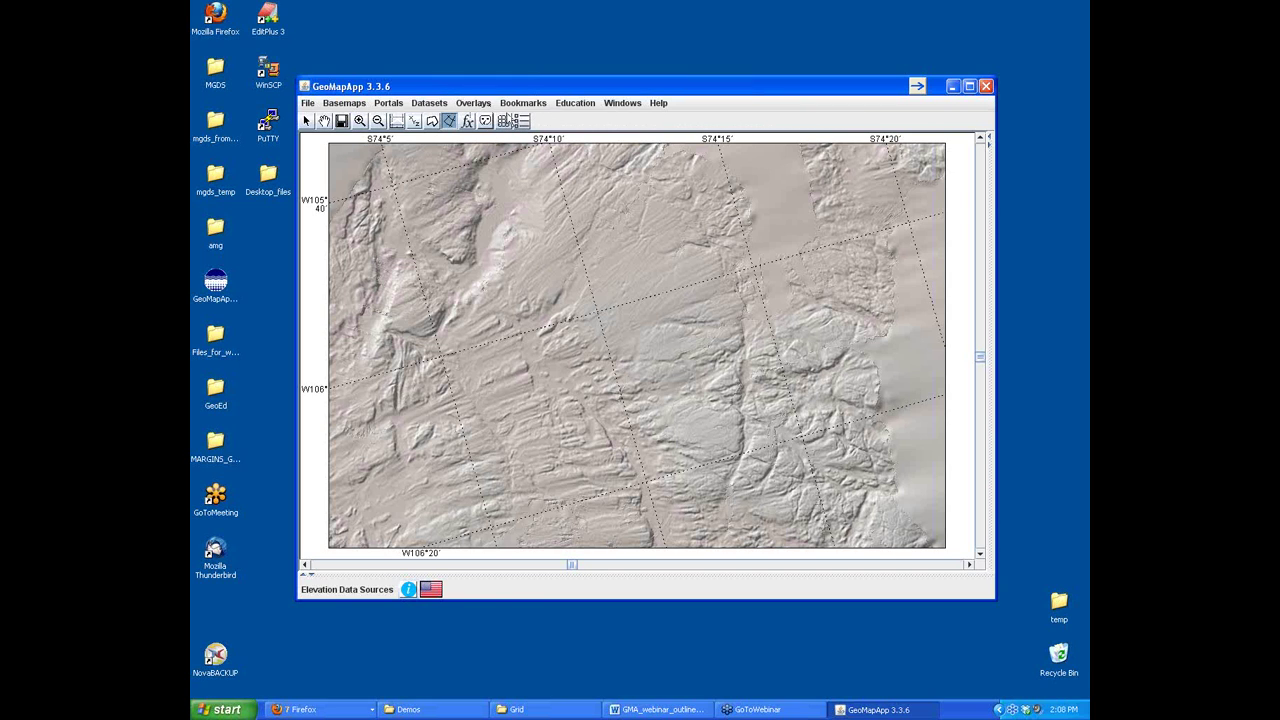
left_click(504, 122)
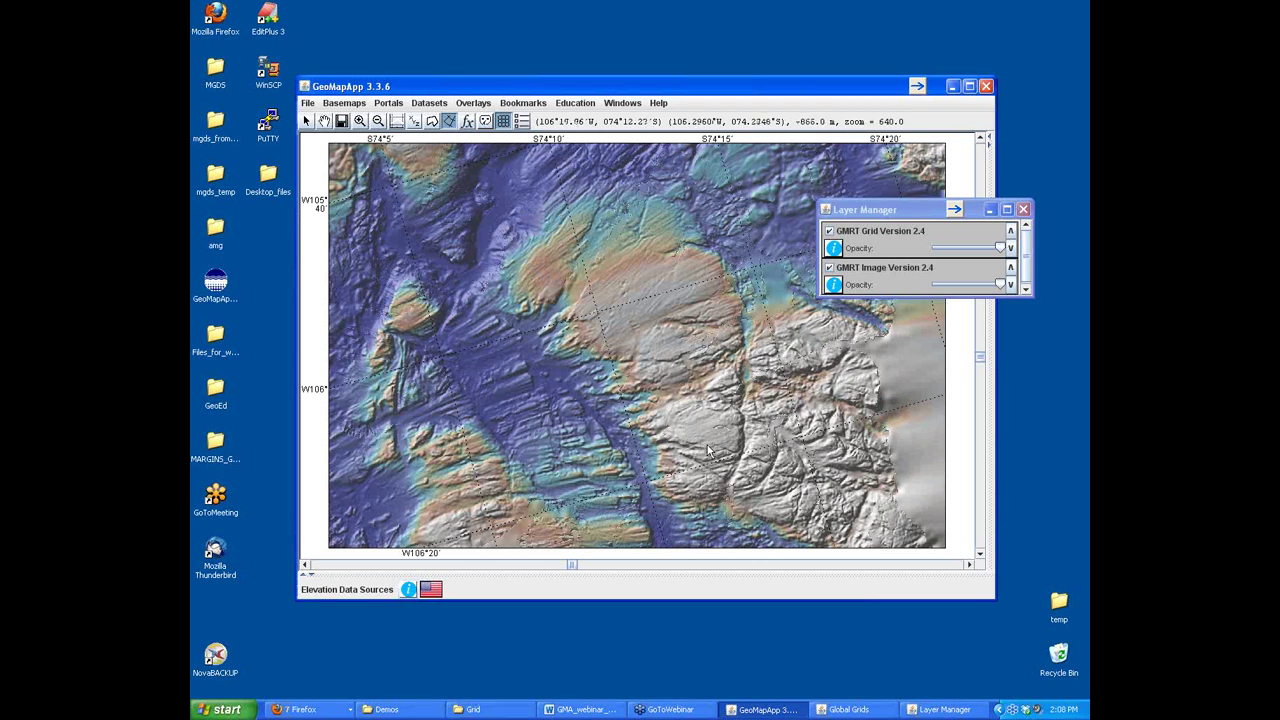
mouse_move(875, 210)
left_mouse_down()
mouse_move(845, 214)
mouse_move(870, 210)
left_mouse_up()
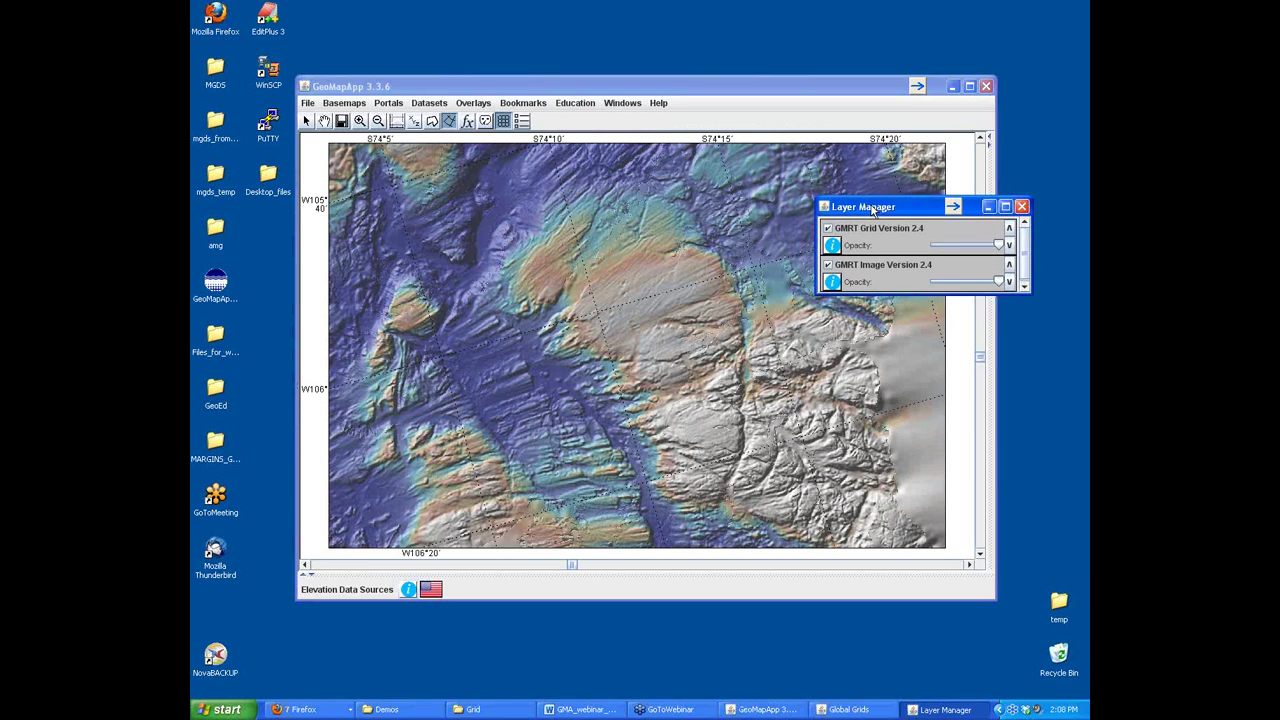
left_click(988, 208)
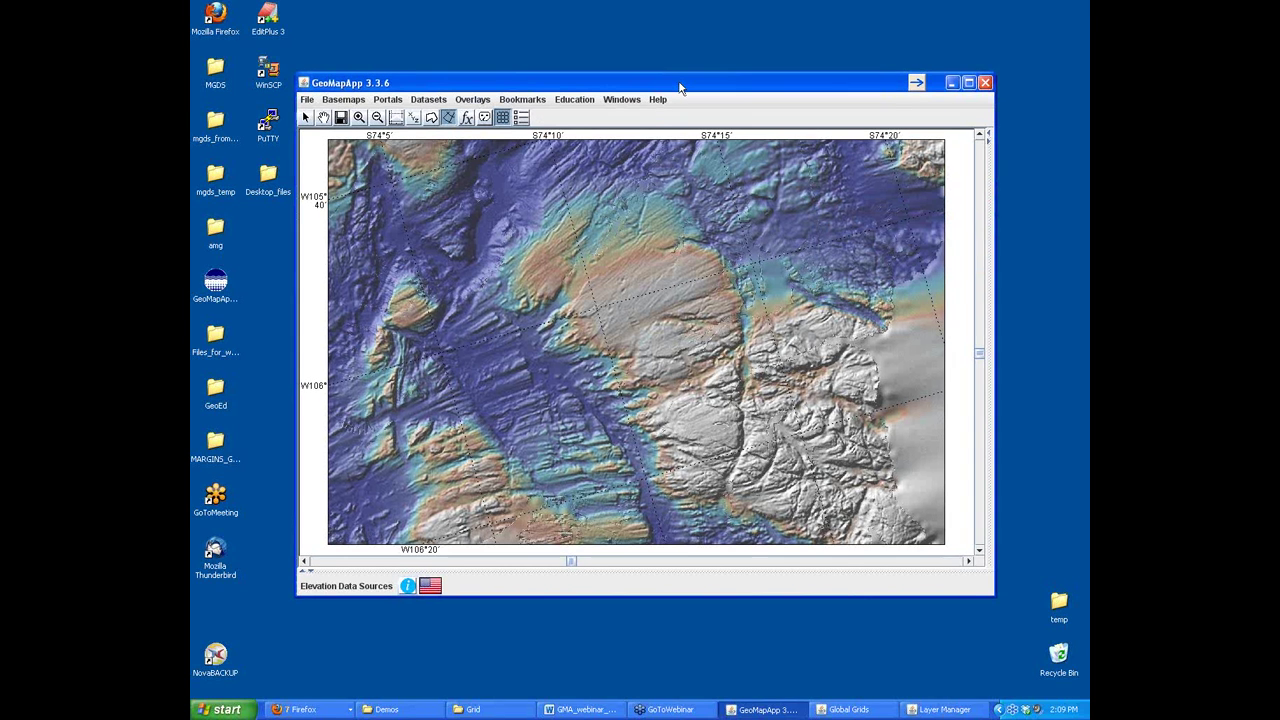
- Move the map window higher and place the Global Grids window in front of its lower edge
left_click_drag(680, 94, 657, 35)
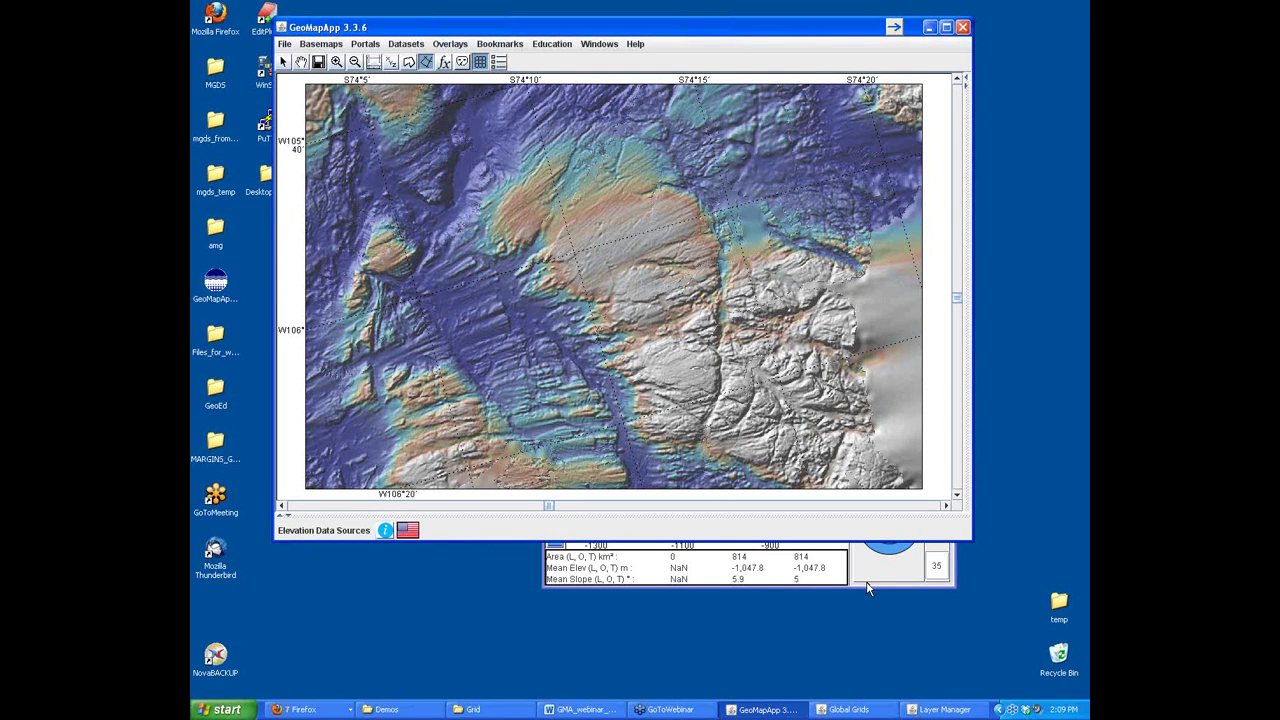
left_click(857, 571)
left_click_drag(792, 400, 775, 475)
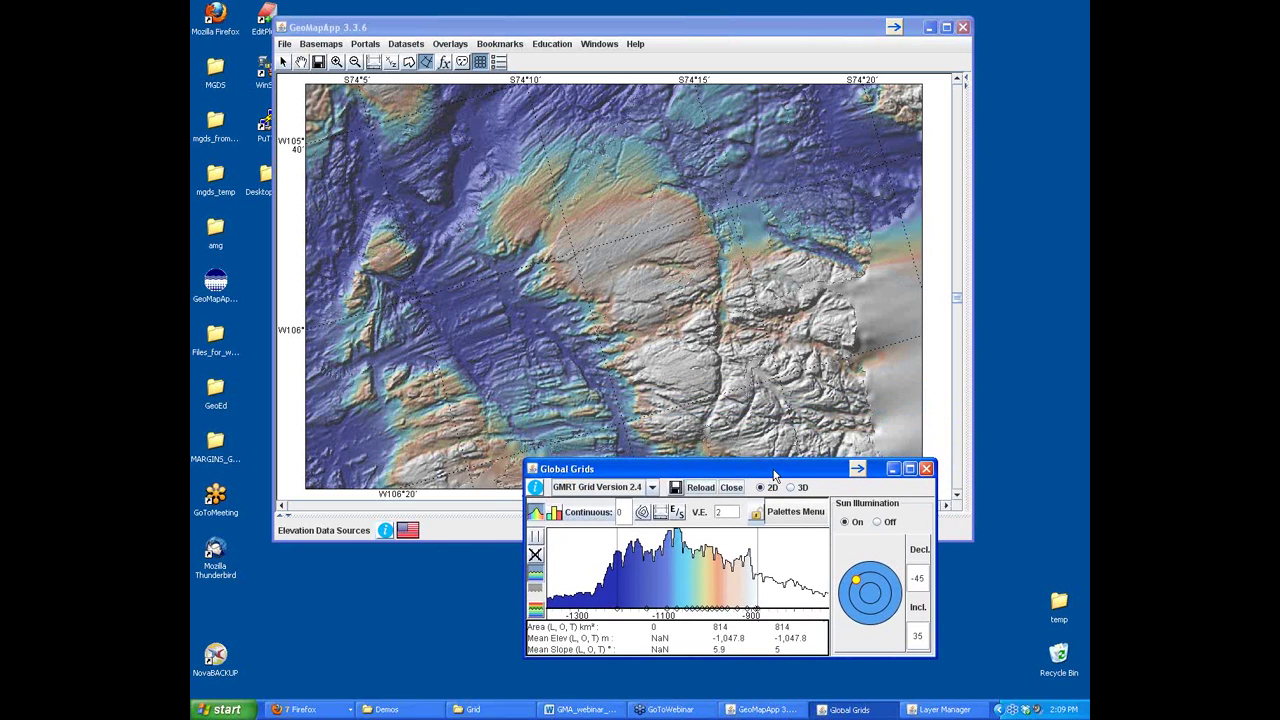
left_click_drag(775, 473, 800, 483)
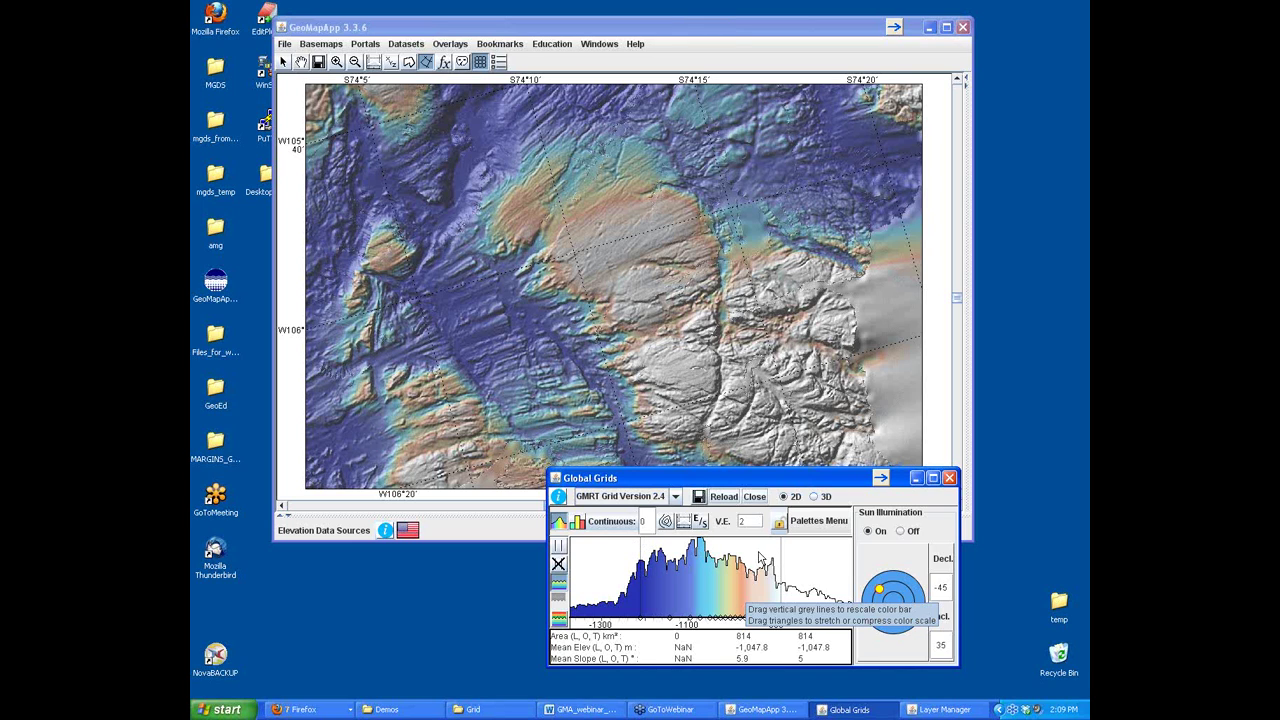
- Widen the grid's color scale range at both its shallow and deep ends and set the vertical exaggeration to 4
left_click_drag(779, 550, 823, 550)
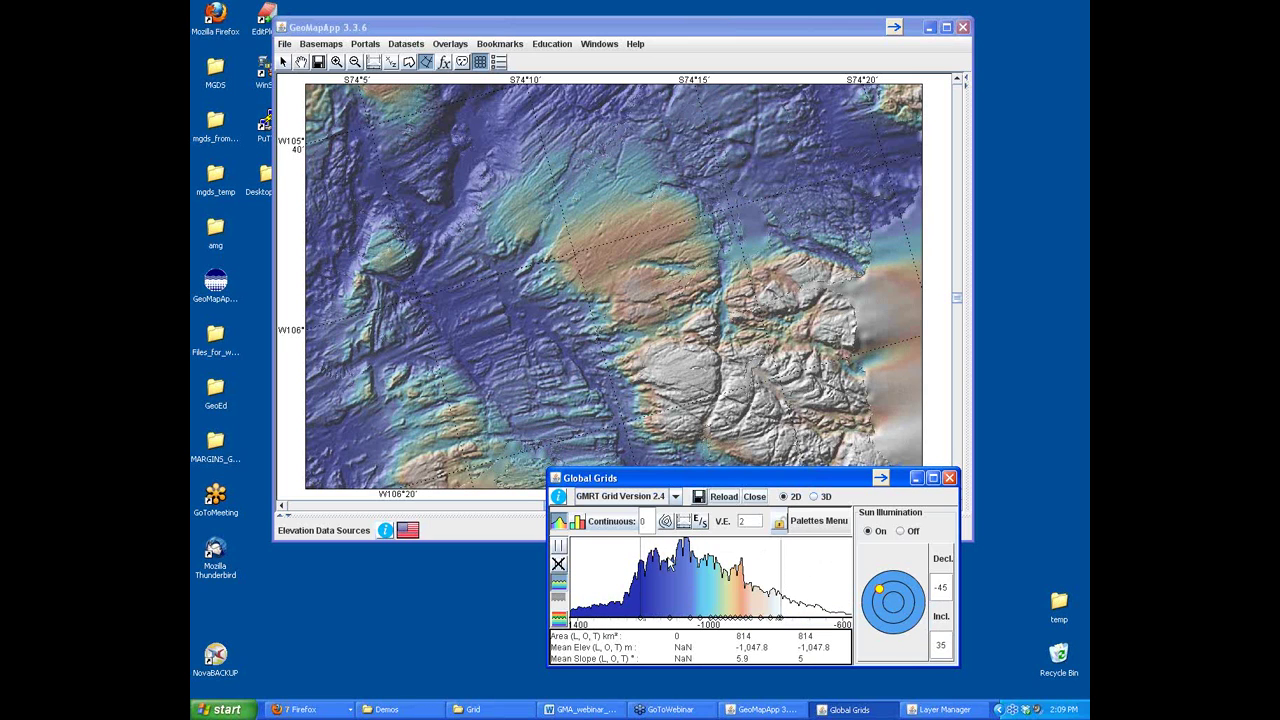
left_click_drag(640, 546, 604, 543)
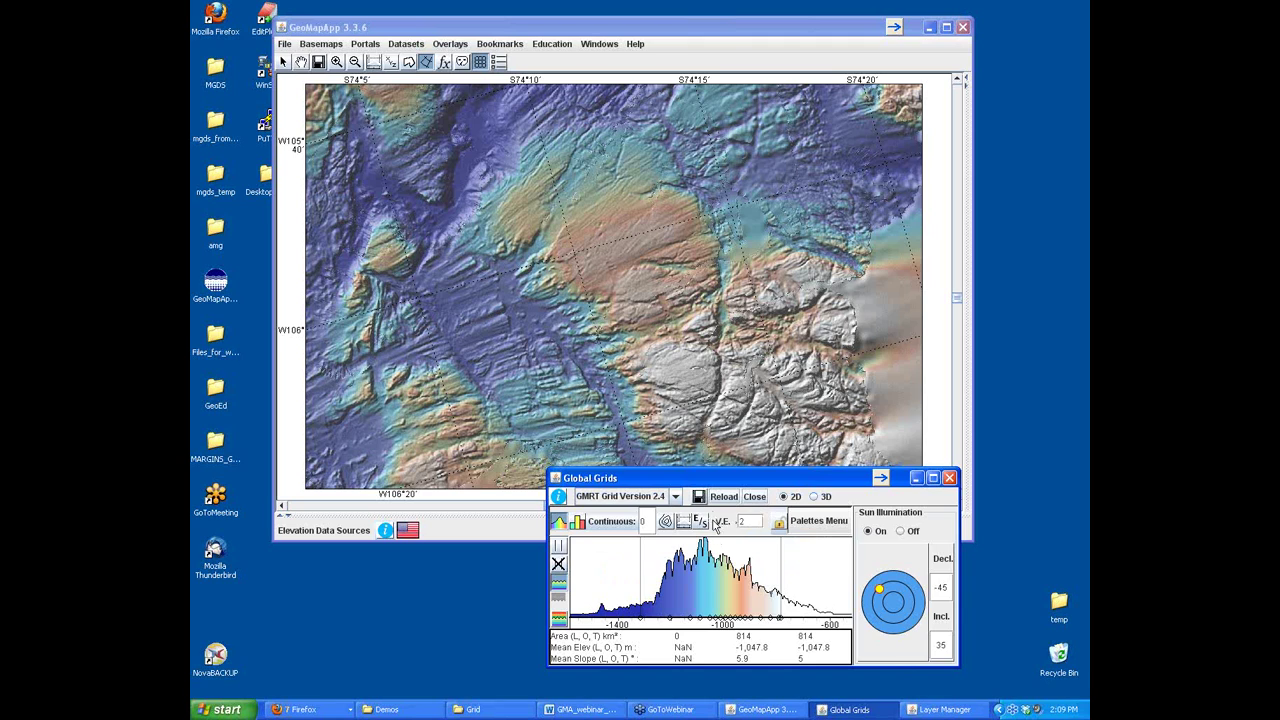
left_click(746, 521)
key("BackSpace")
type("4")
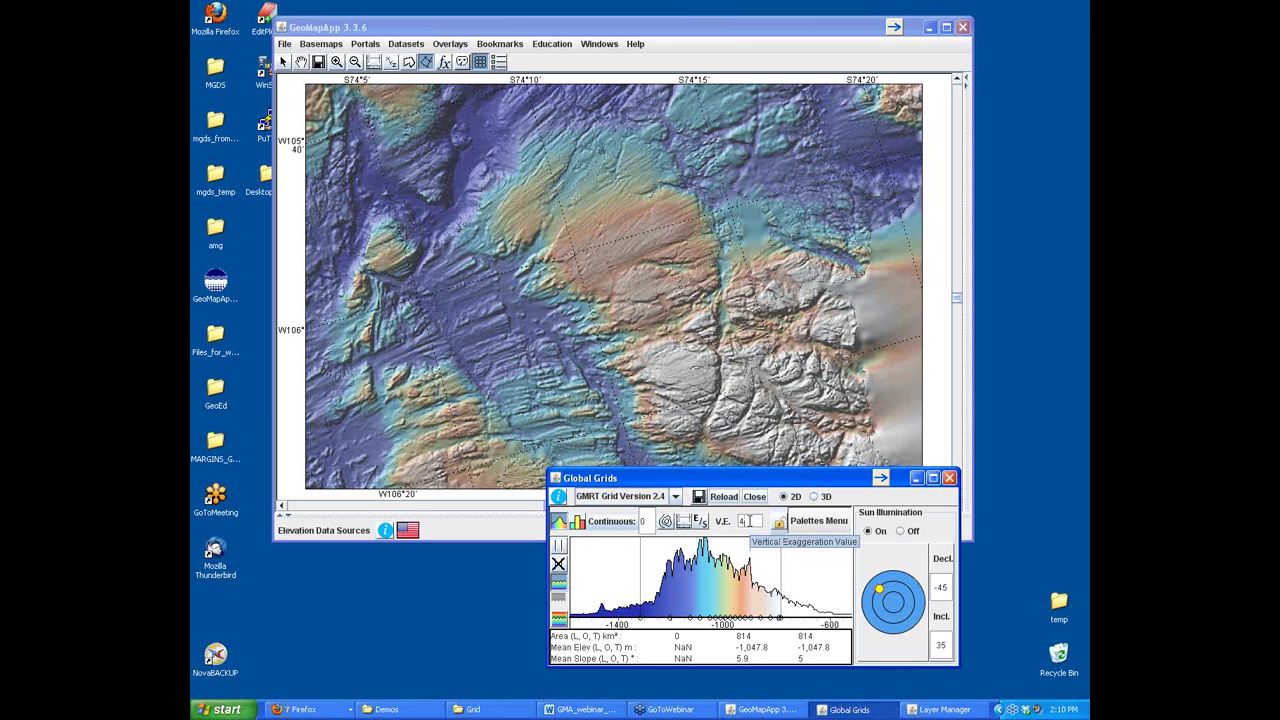
key("Return")
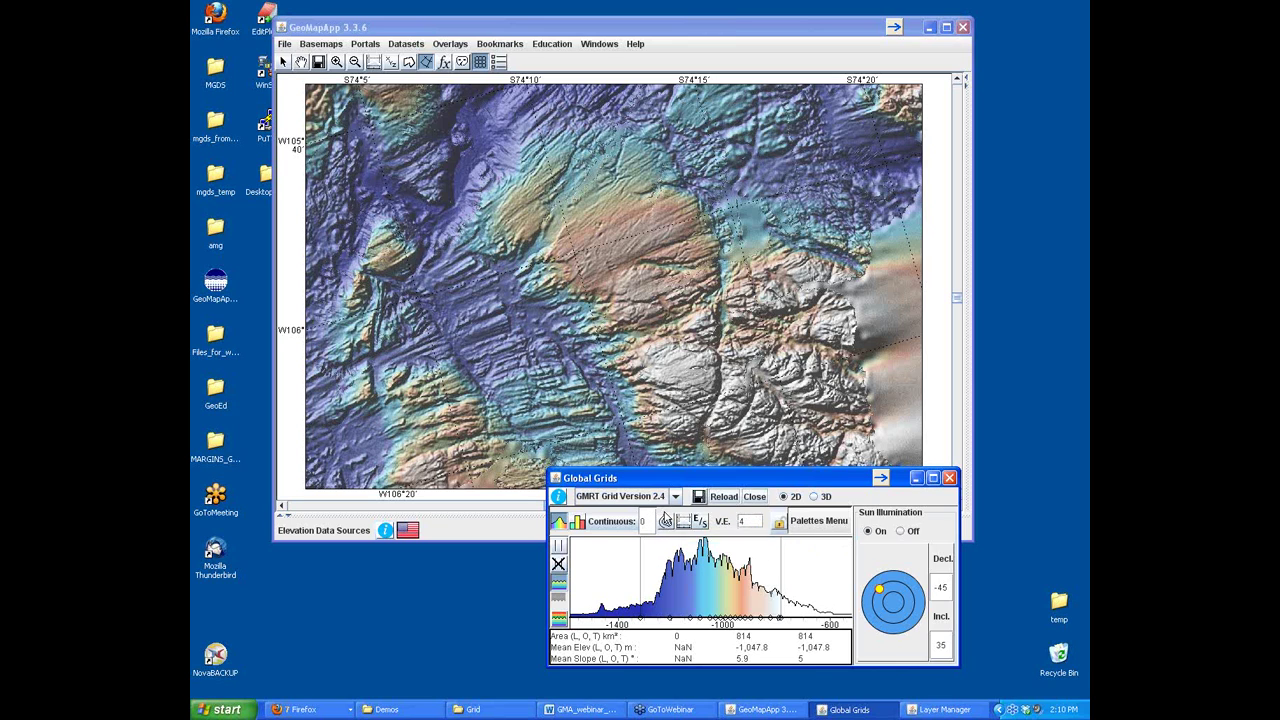
- Overlay depth contours on the grid at an interval of 50, and switch the contours off again after viewing them
left_click(667, 523)
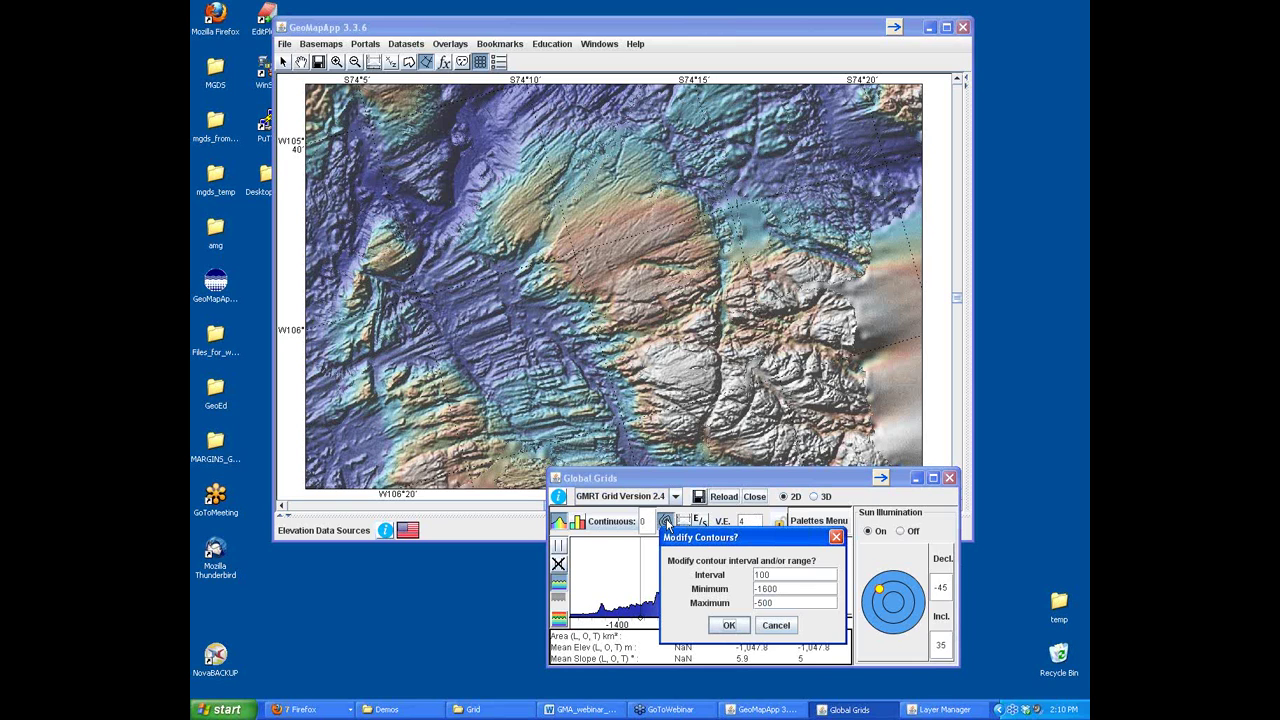
left_click_drag(705, 530, 679, 336)
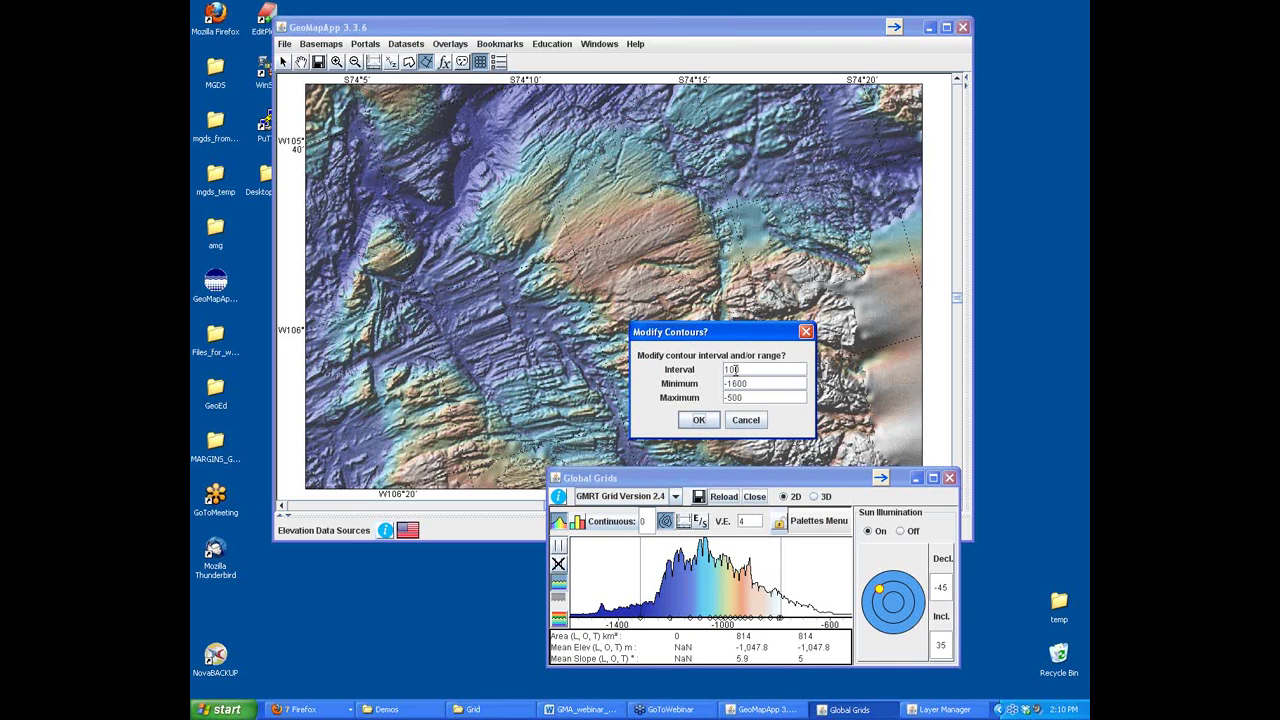
key("BackSpace")
key("BackSpace")
key("BackSpace")
type("50")
left_click(709, 421)
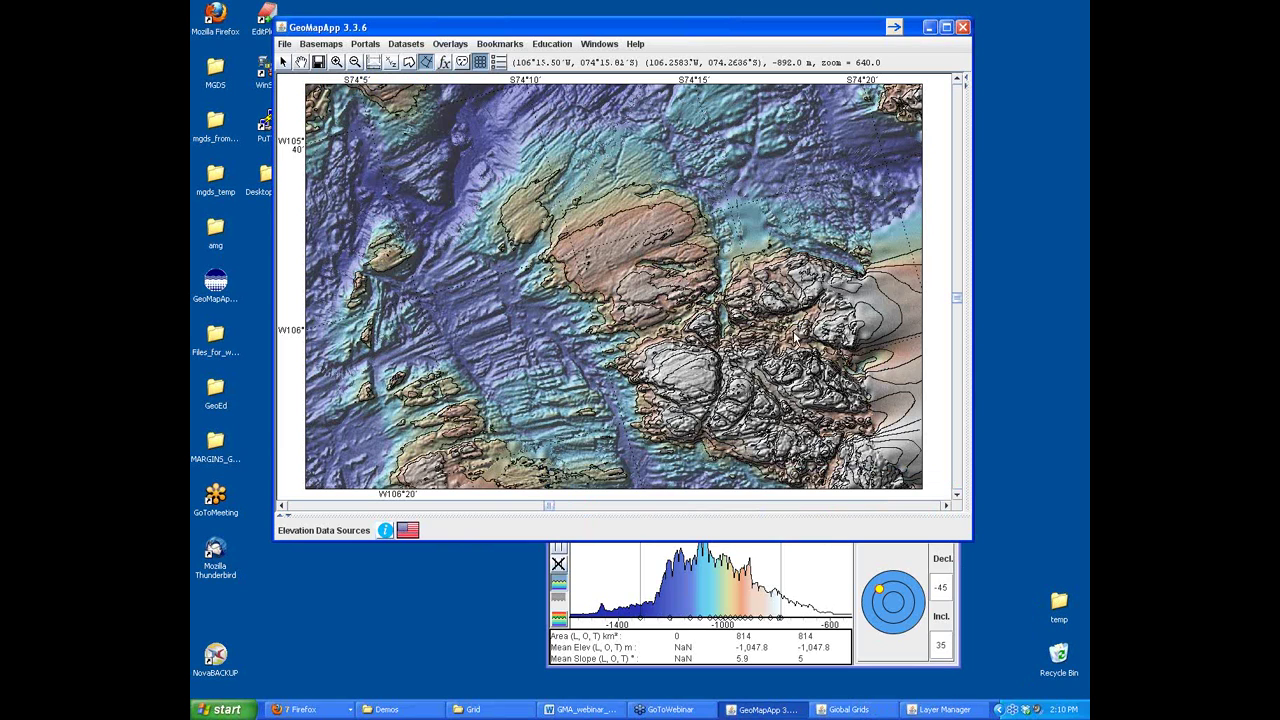
left_click(840, 545)
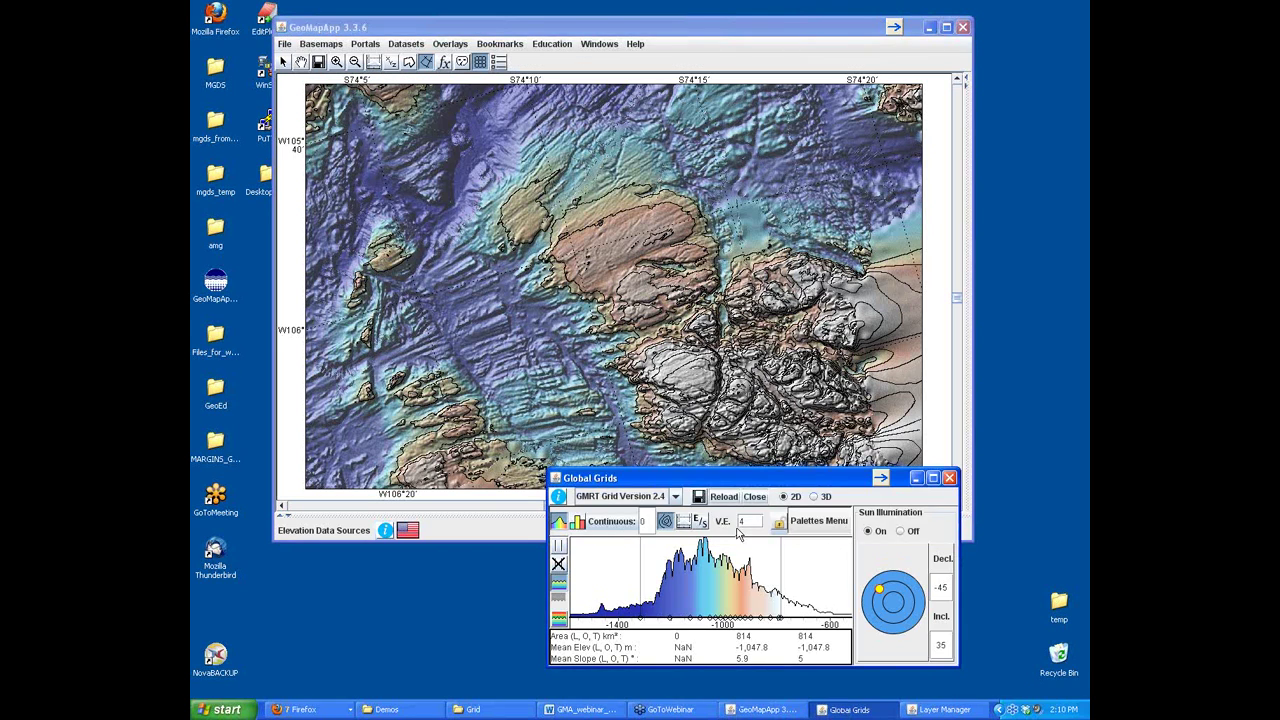
left_click(666, 525)
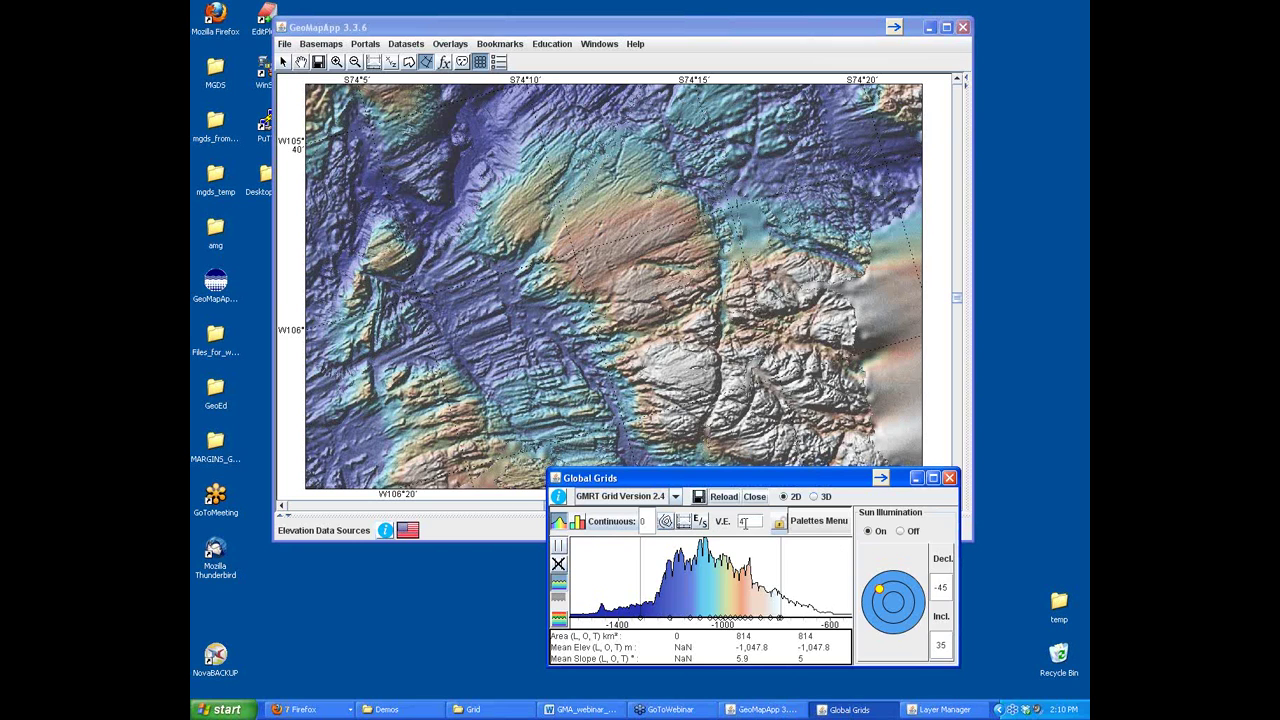
- Change the grid's sun illumination to a declination of 130 and an inclination of 35
left_click_drag(787, 484, 771, 494)
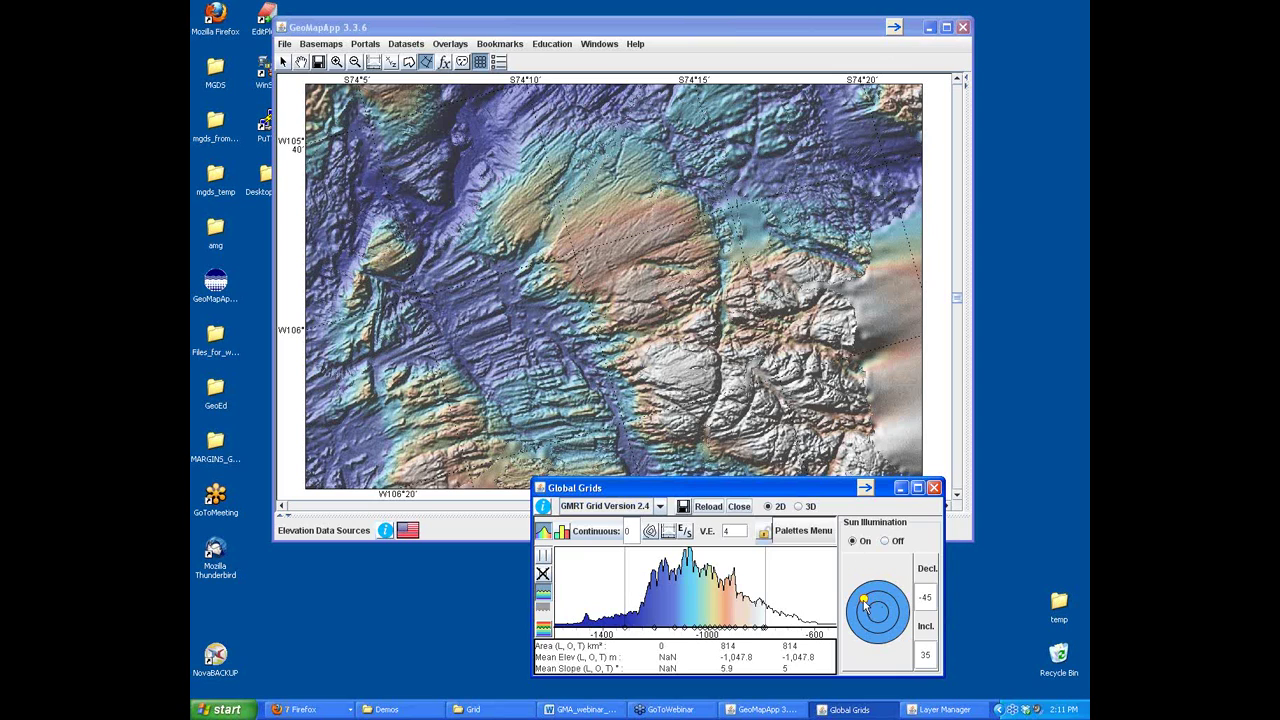
left_click_drag(866, 600, 896, 607)
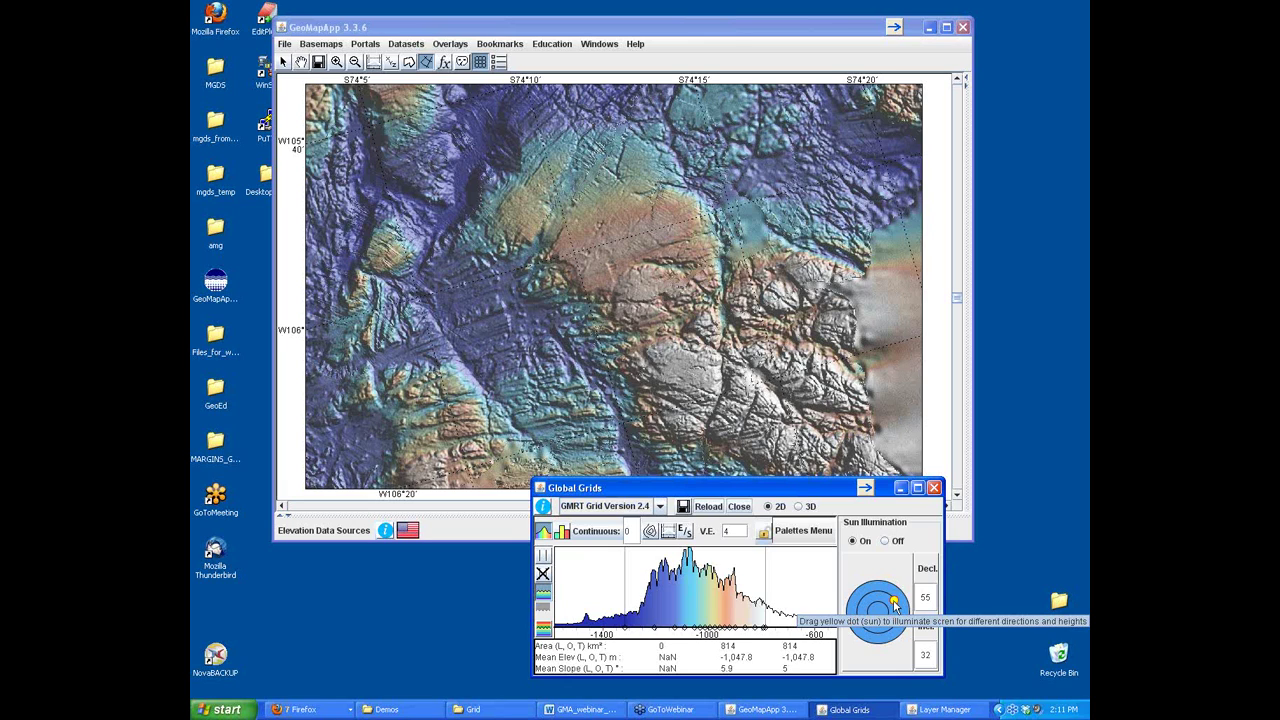
left_click_drag(893, 601, 893, 627)
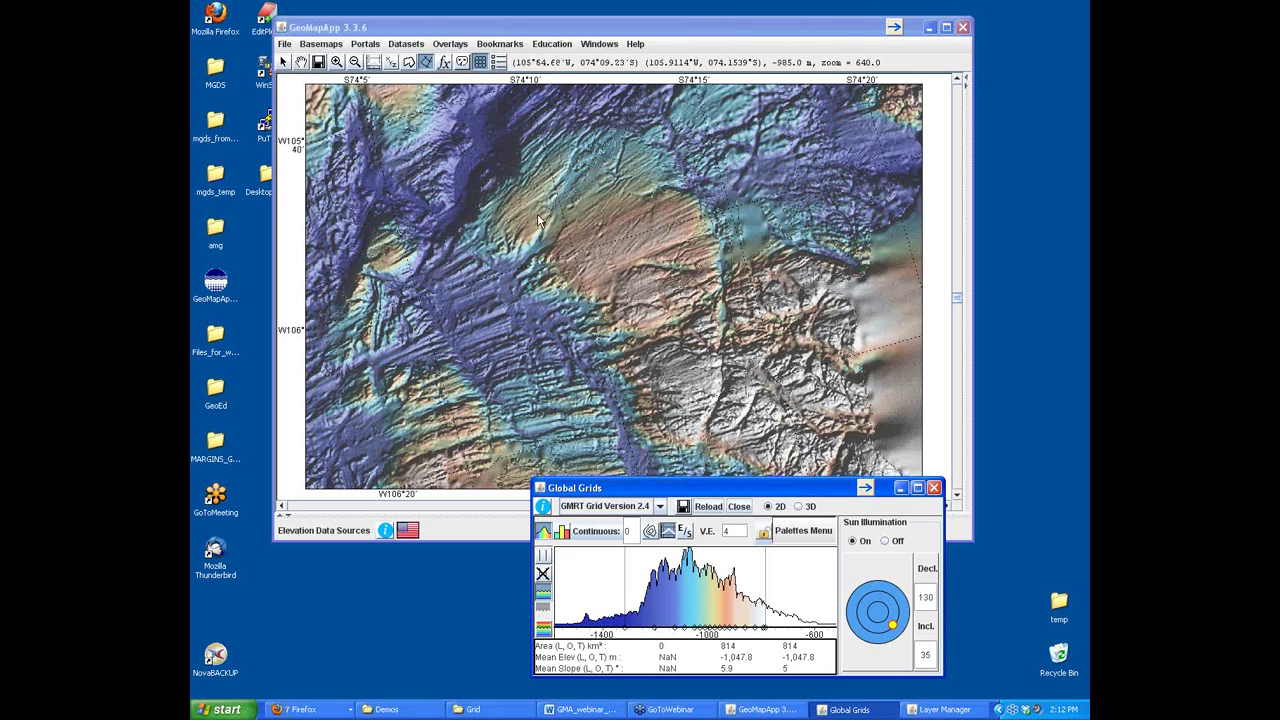
- Draw a great-circle elevation profile about 19 km long across the shallow mound and move its plot window over the map's lower part
left_click(479, 155)
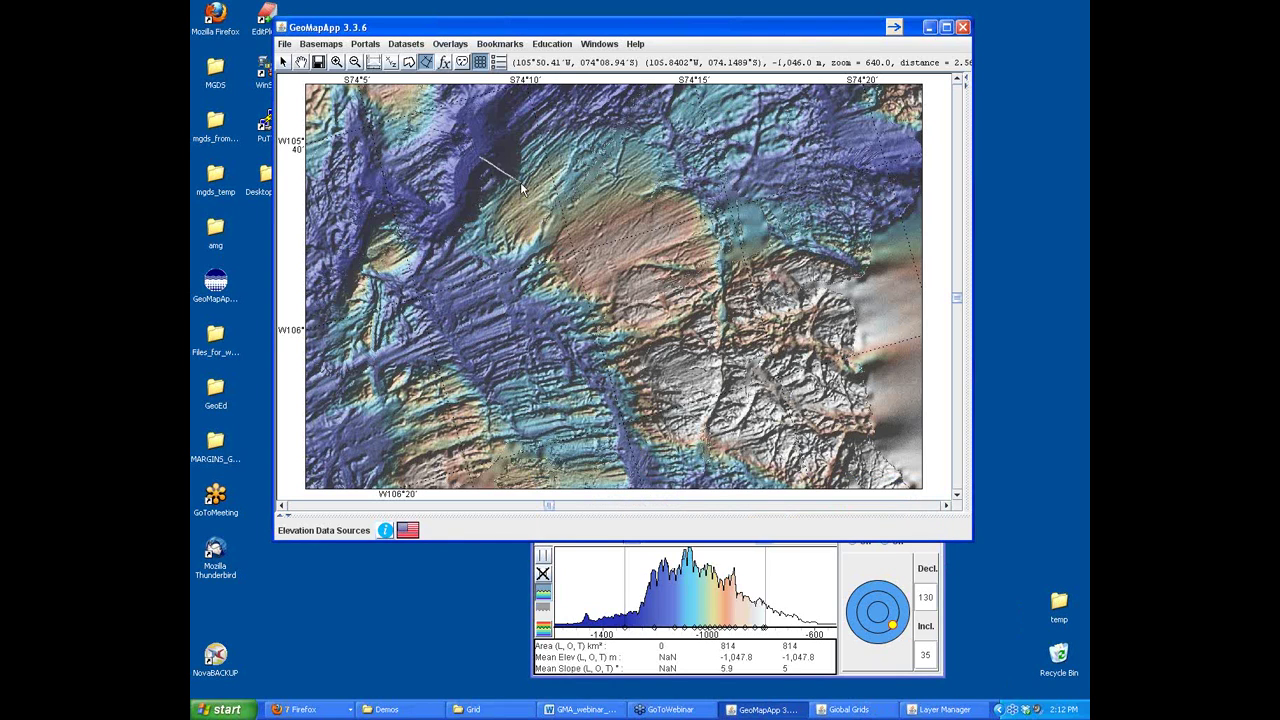
left_click_drag(750, 287, 791, 324)
left_click_drag(489, 18, 657, 337)
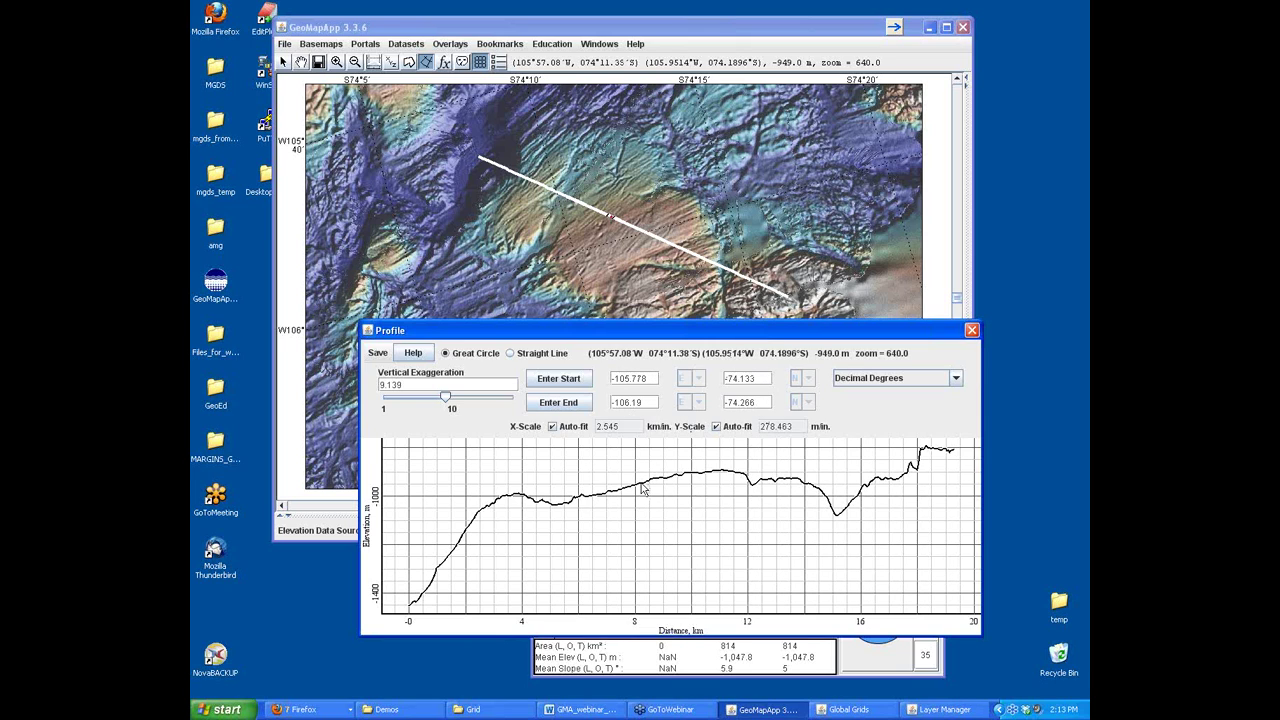
- Review the export options for the elevation profile and move the Profile window below the map
left_click(377, 354)
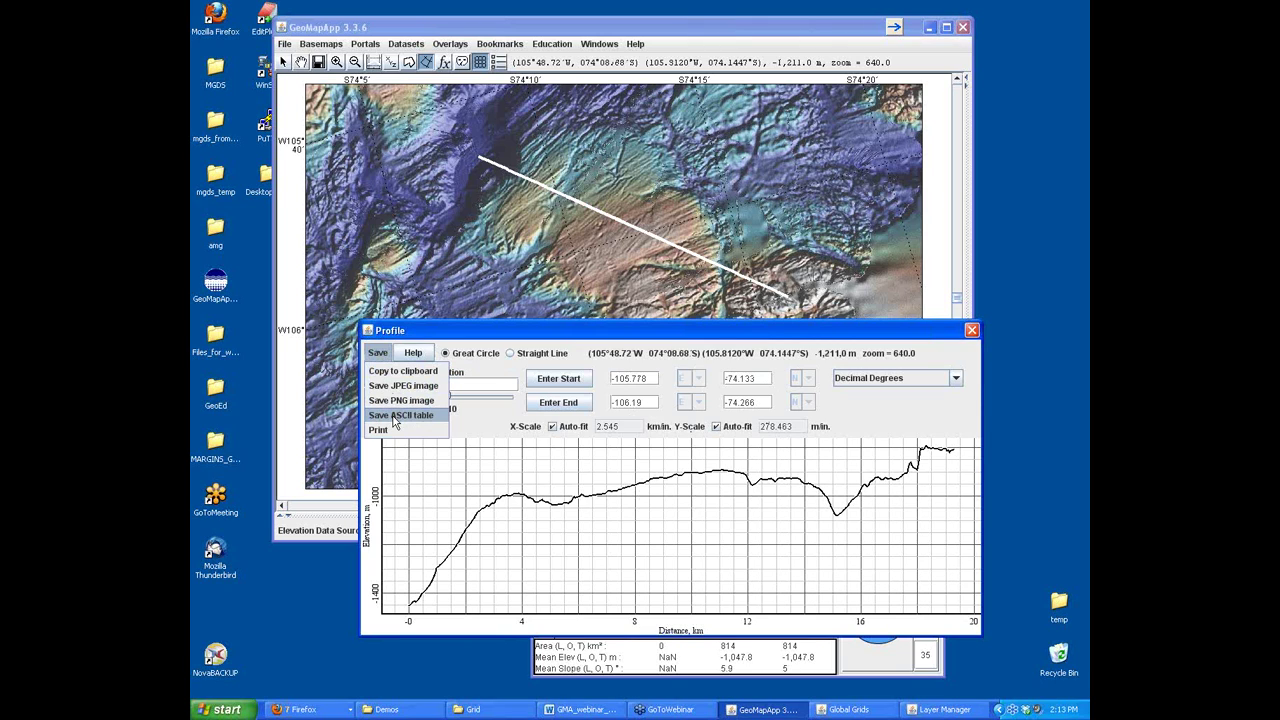
left_click(468, 424)
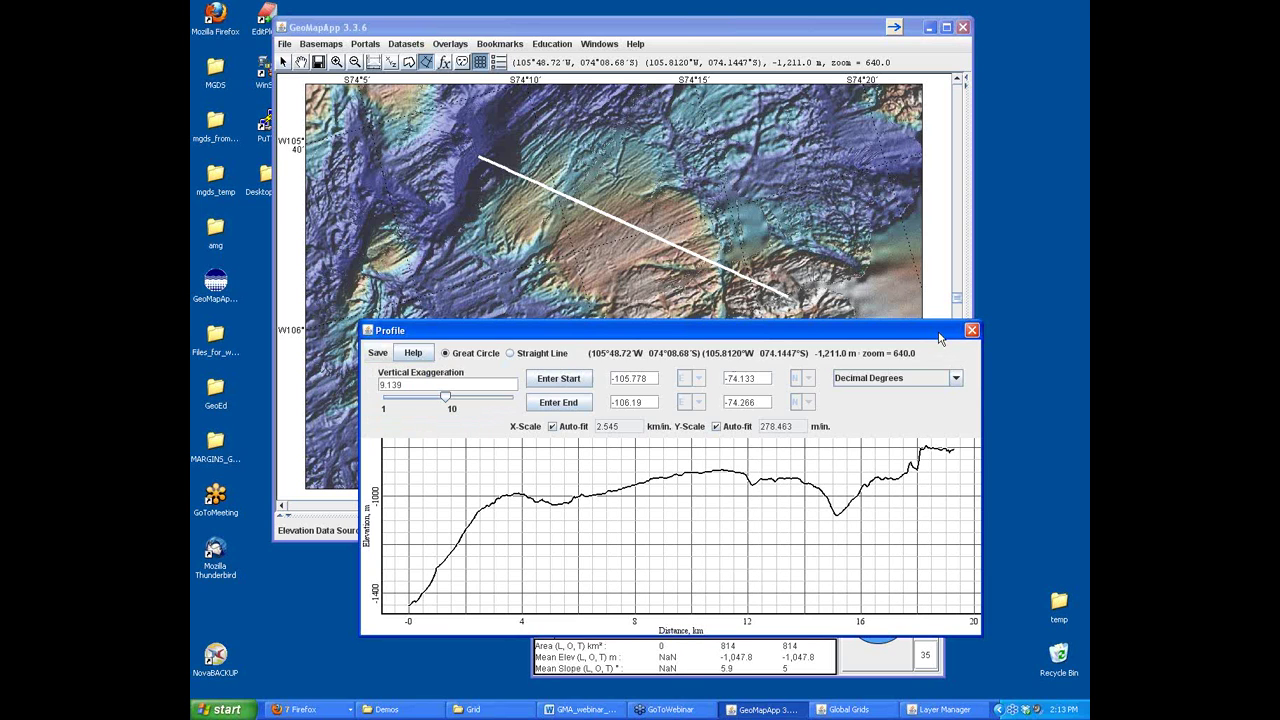
left_click_drag(938, 338, 904, 557)
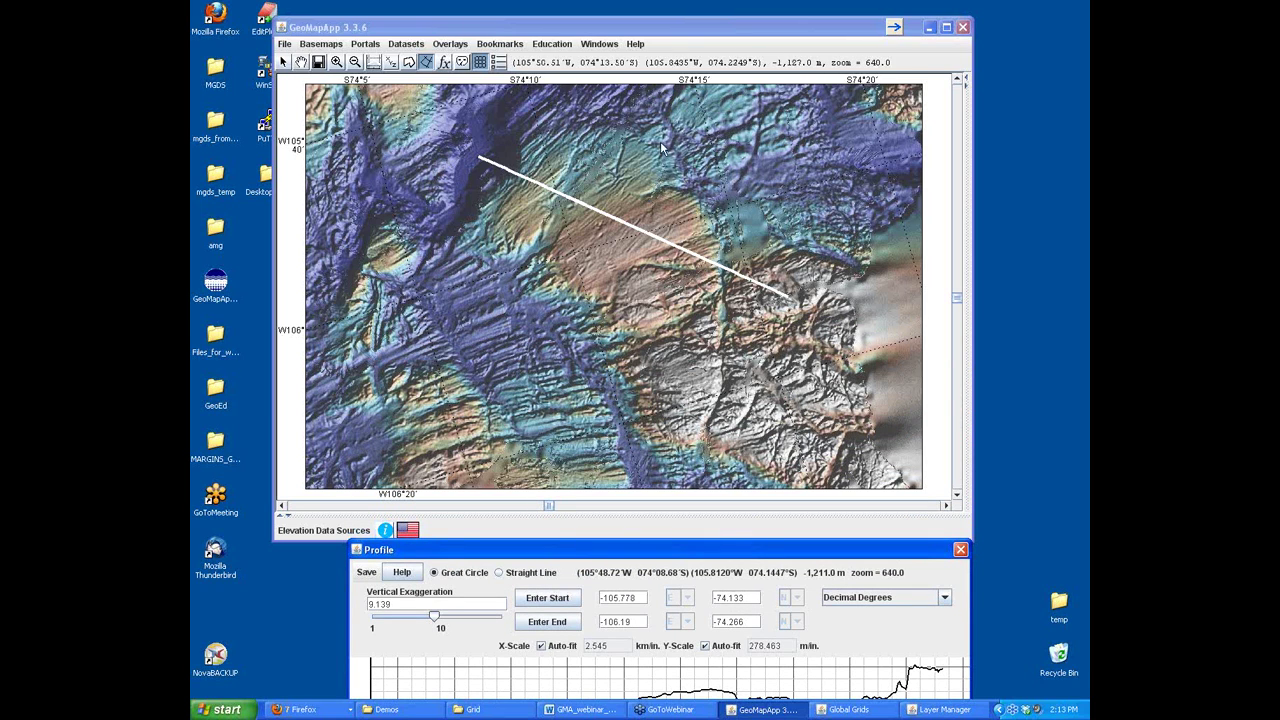
- Review the grid and image formats available for saving the map window, and cancel without saving
left_click(320, 34)
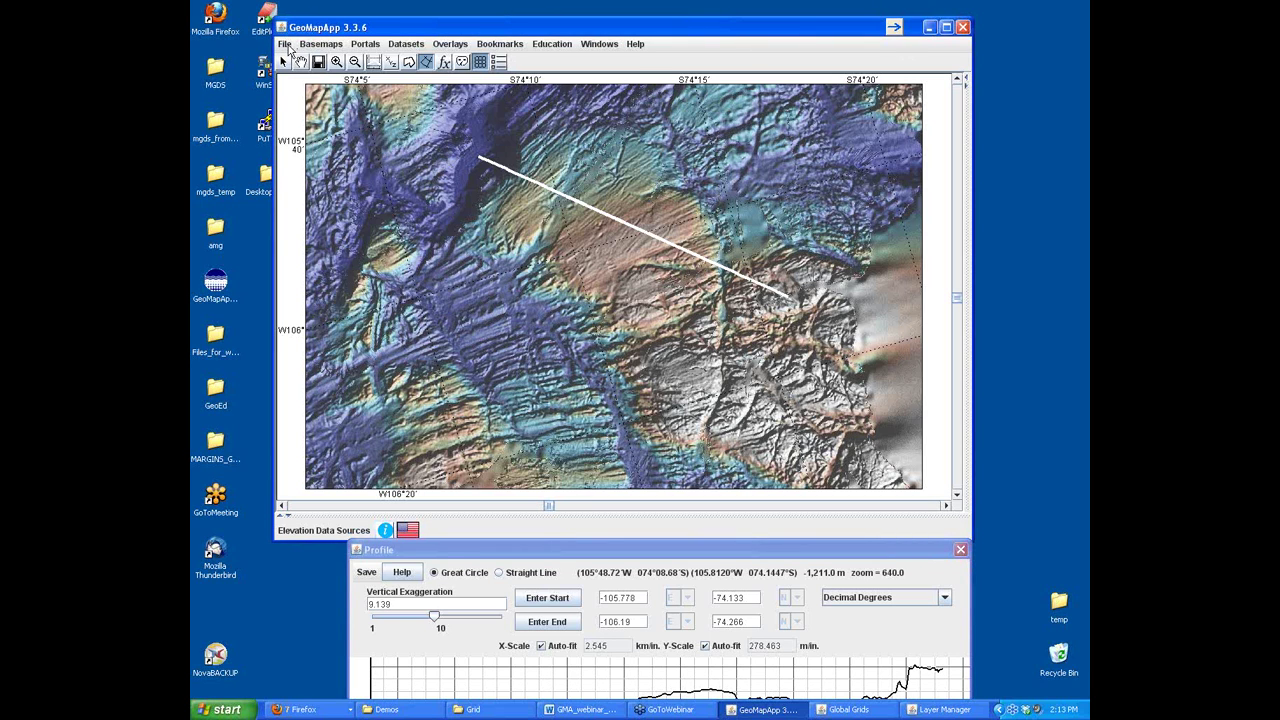
left_click(286, 46)
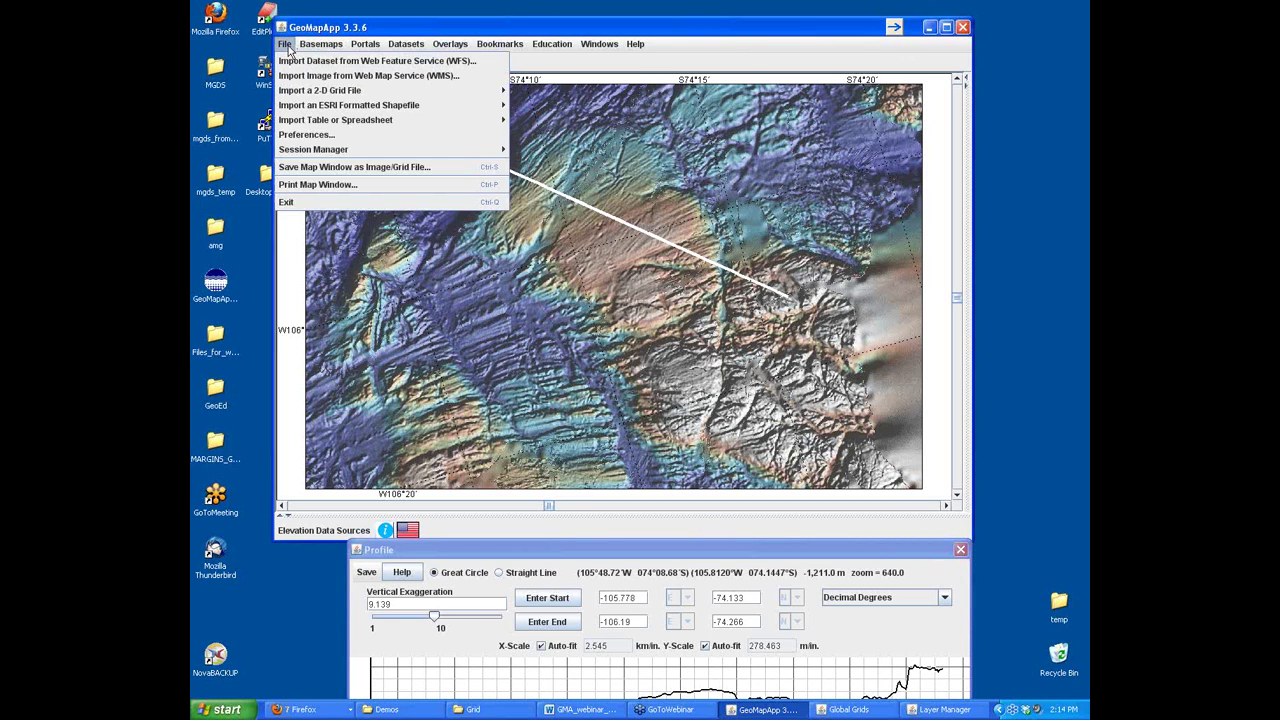
left_click(345, 168)
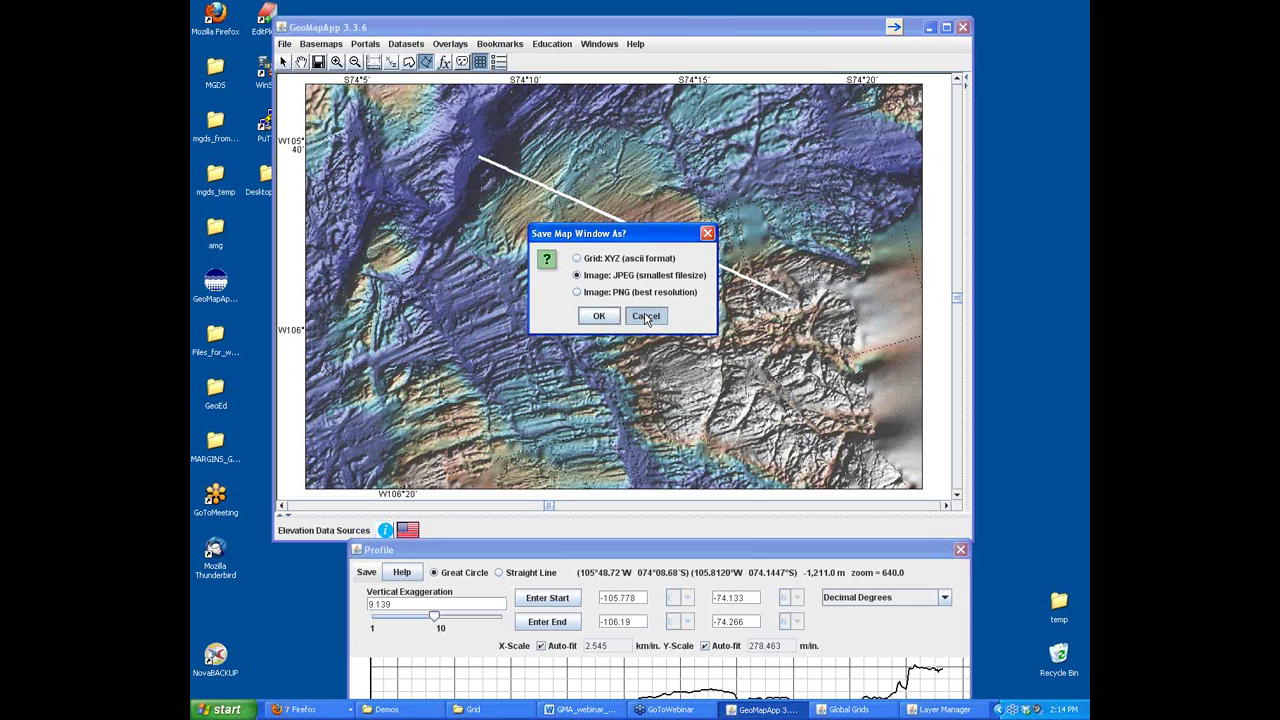
left_click(645, 315)
- Close the elevation profile and place the Global Grids window in front of the map's lower edge
left_click_drag(746, 551, 690, 212)
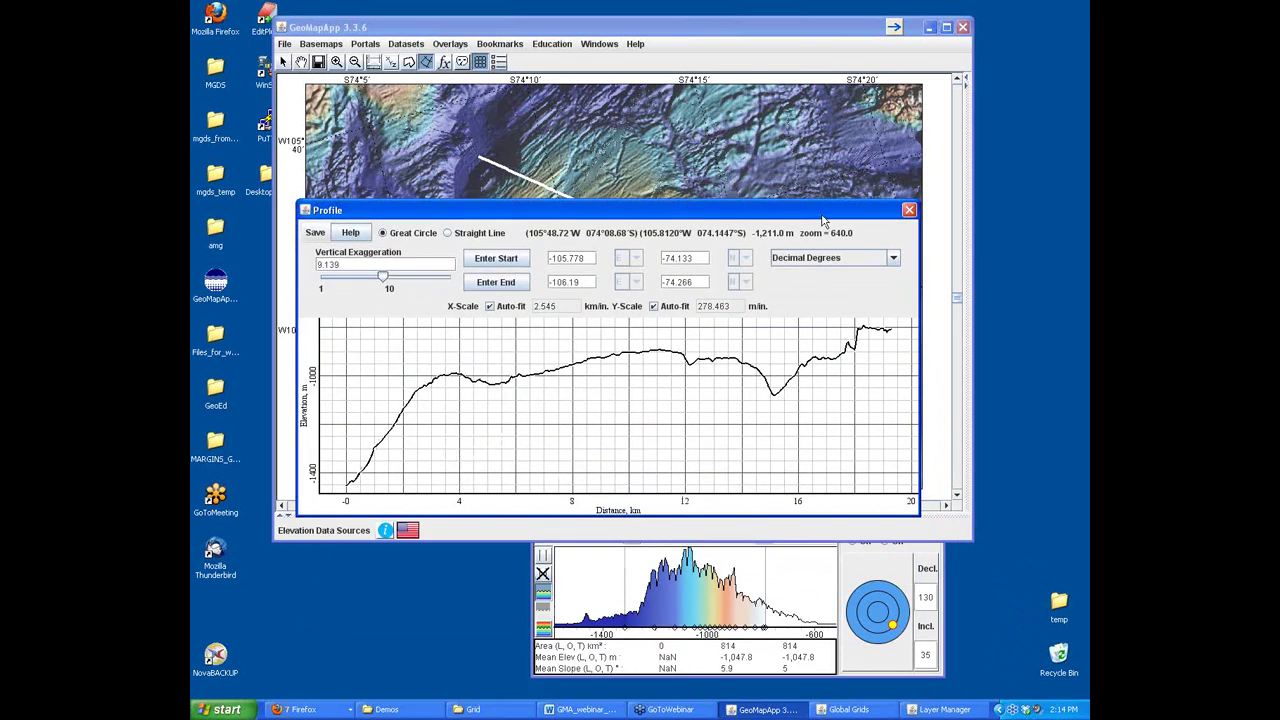
left_click(909, 212)
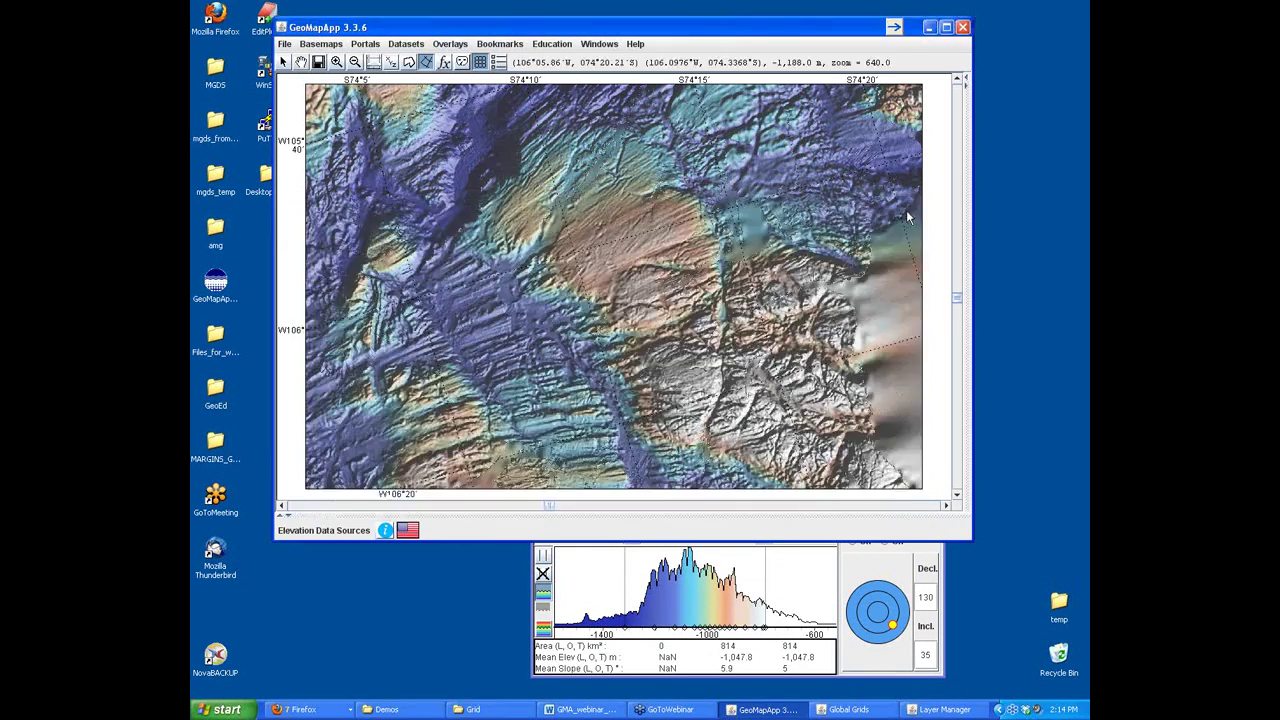
left_click(942, 556)
left_click_drag(820, 492, 778, 418)
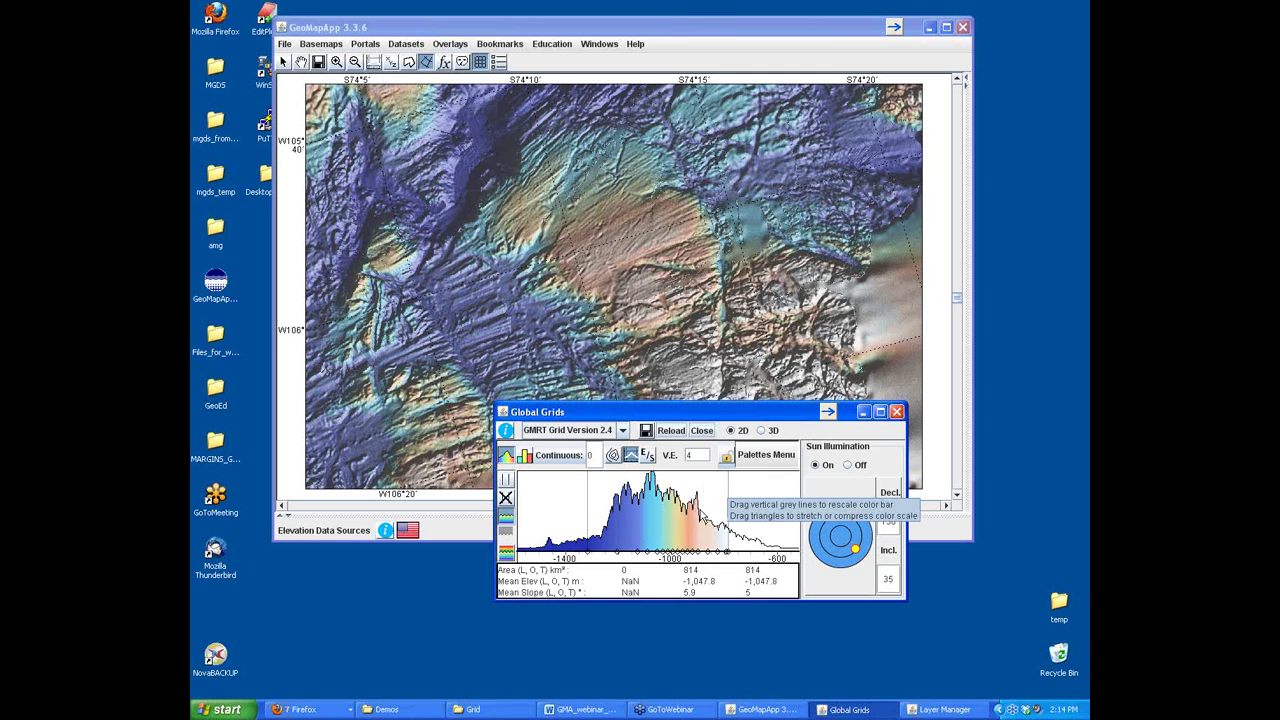
- Look through the available color palettes without changing the current one, and close the GMRT grid
left_click(760, 460)
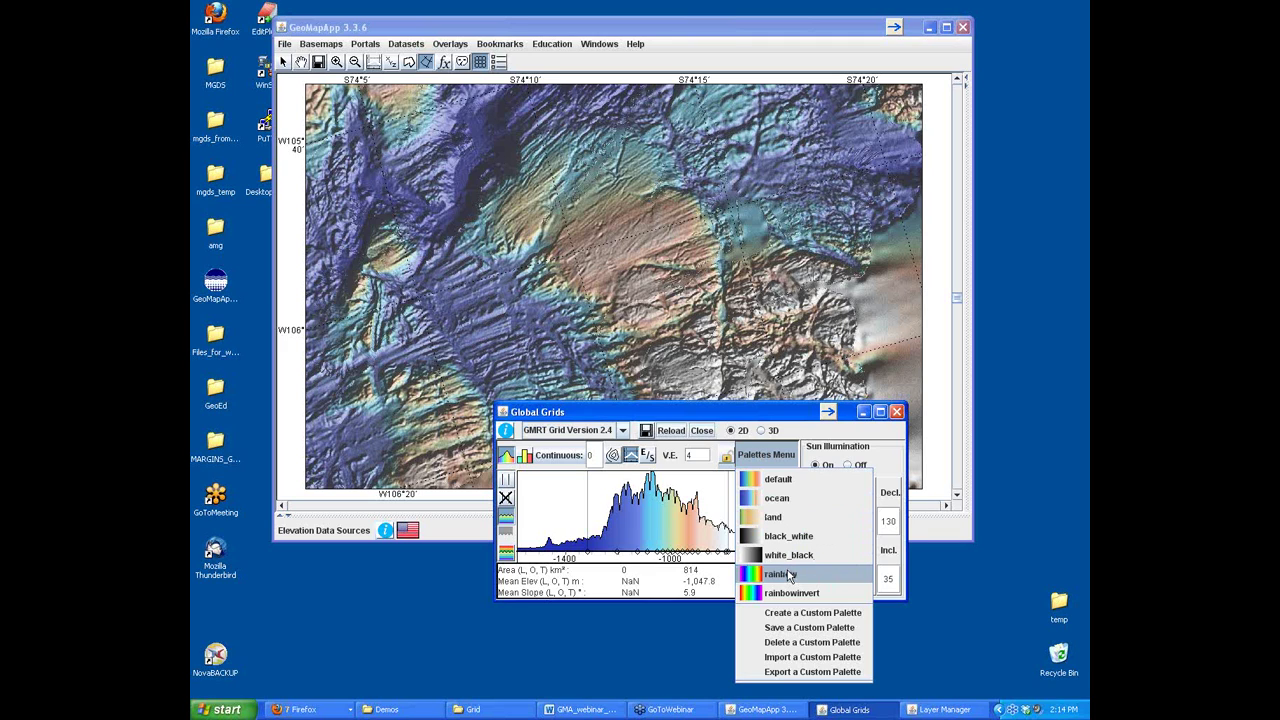
left_click(784, 415)
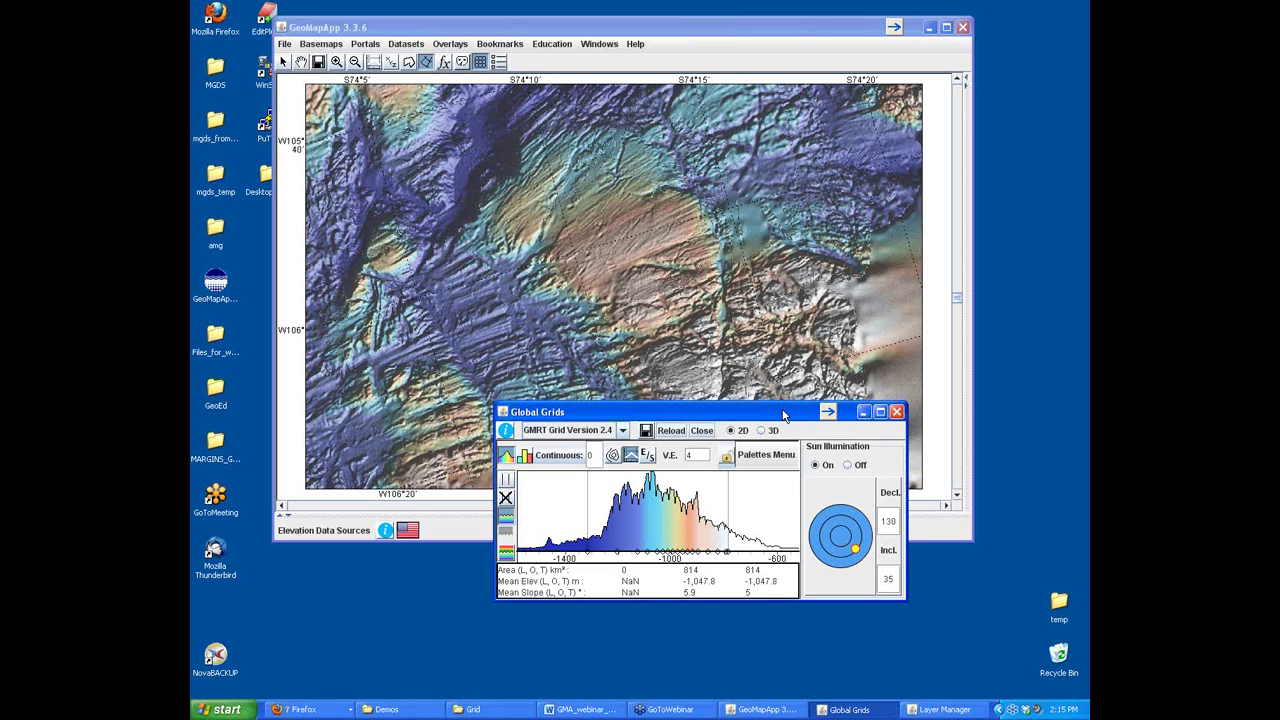
left_click(703, 431)
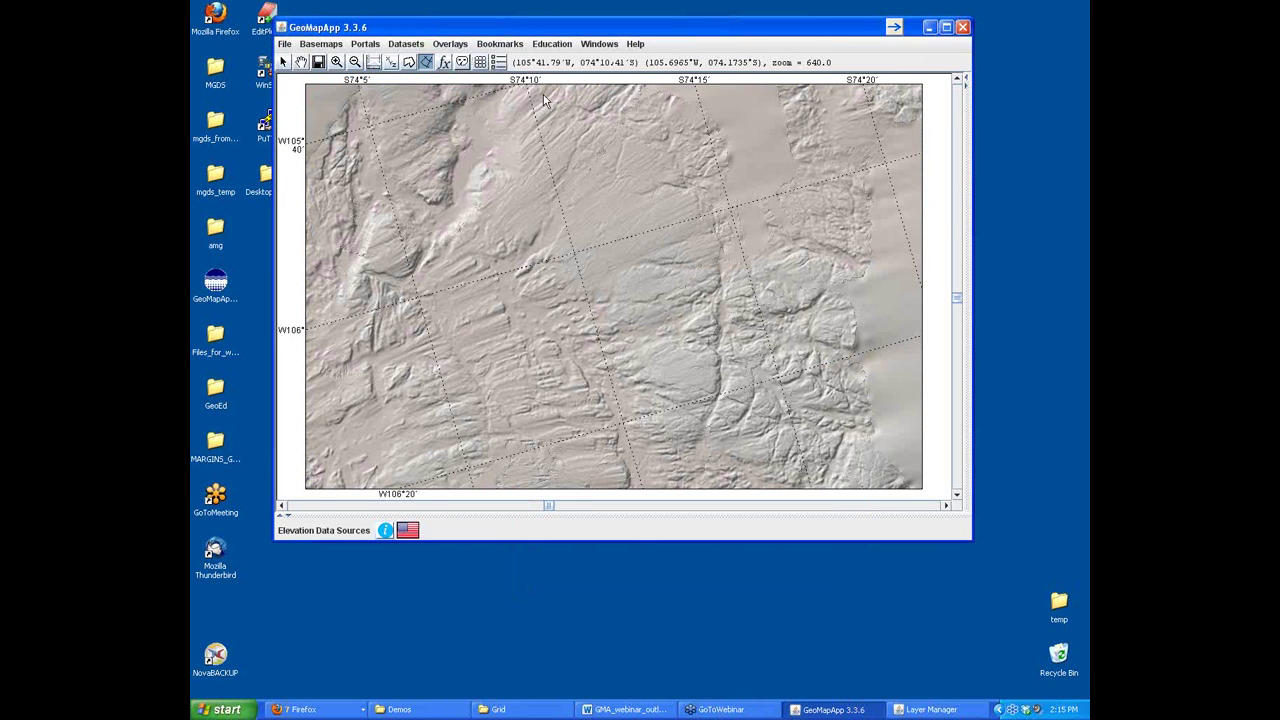
- Zoom the map out to global scale and move the map window clear of the desktop icons
left_click(502, 46)
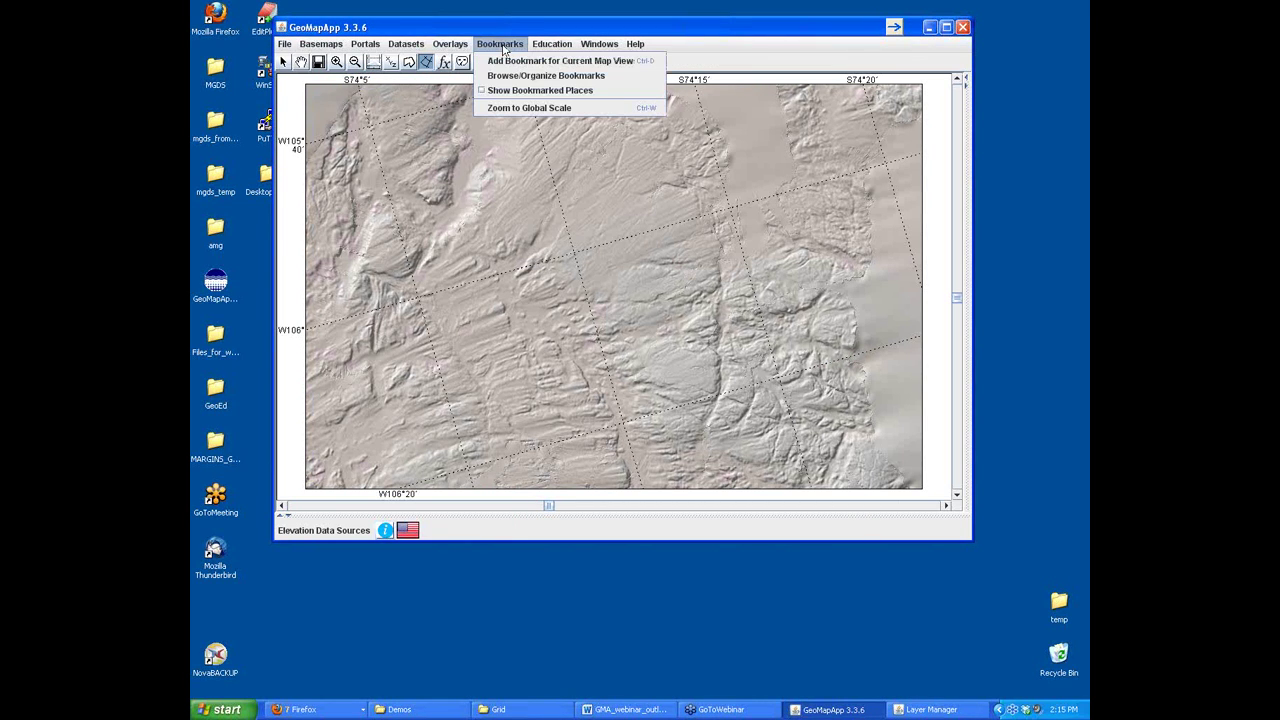
left_click(530, 108)
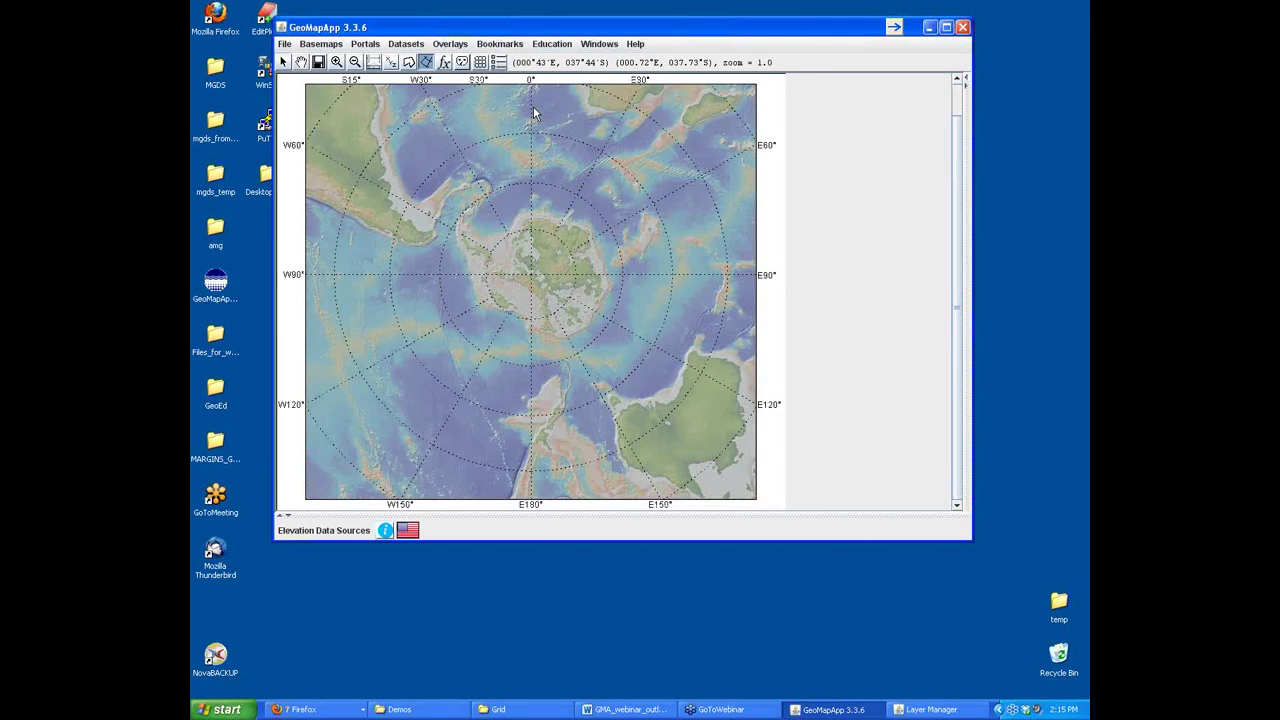
left_click_drag(534, 38, 568, 52)
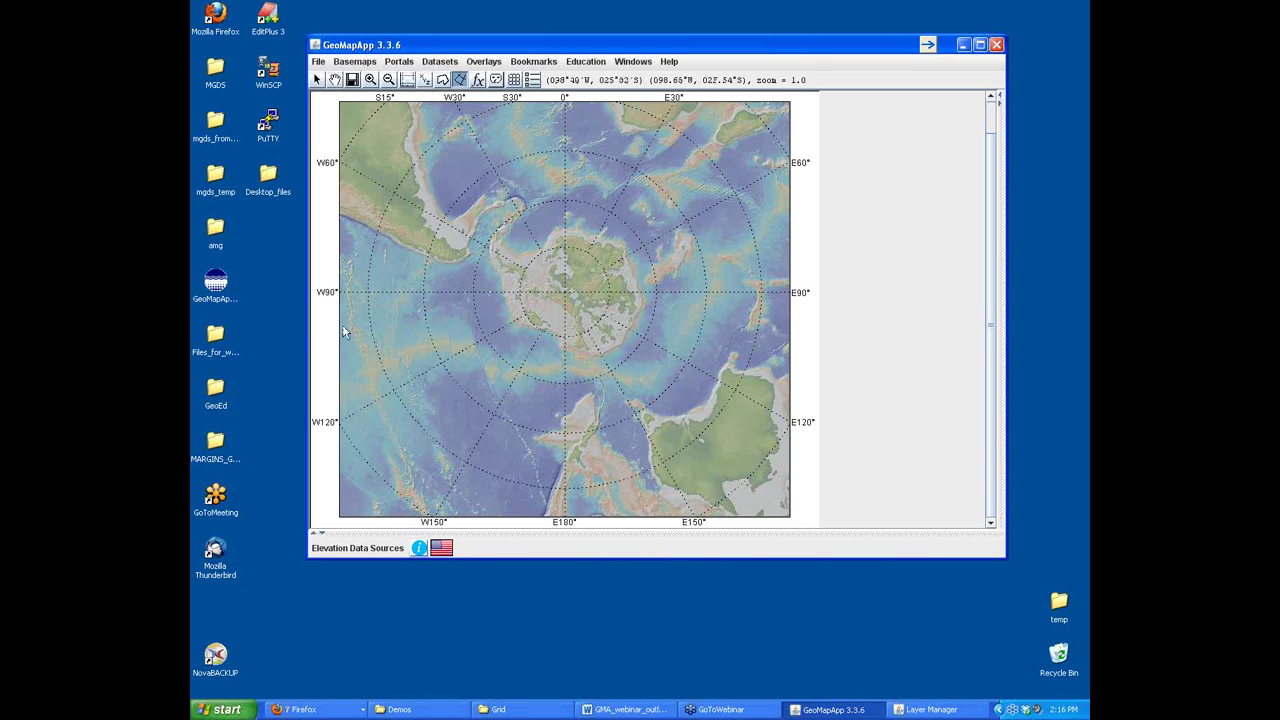
- Open the earthchem_Antarctic_Peninsula workbook from the XLS folder inside Antarctic in the desktop folder Files_for_webinars_2013
double_click(217, 336)
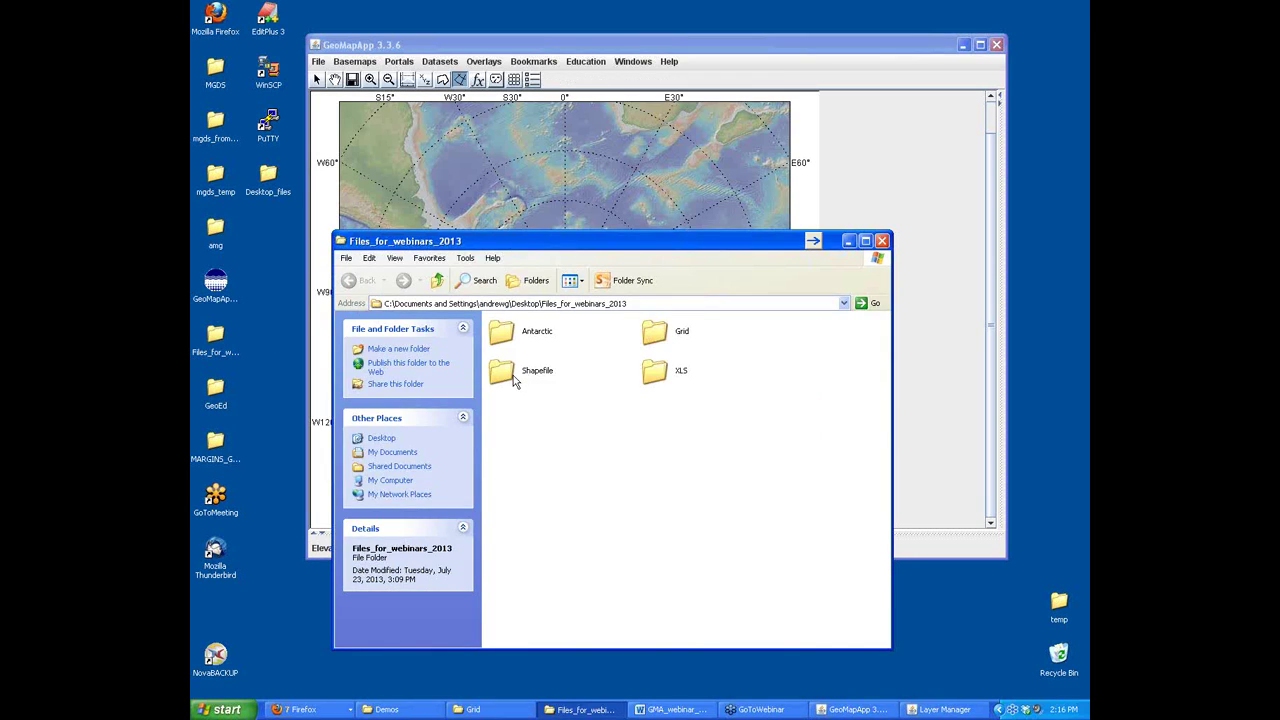
double_click(505, 336)
double_click(504, 371)
double_click(510, 333)
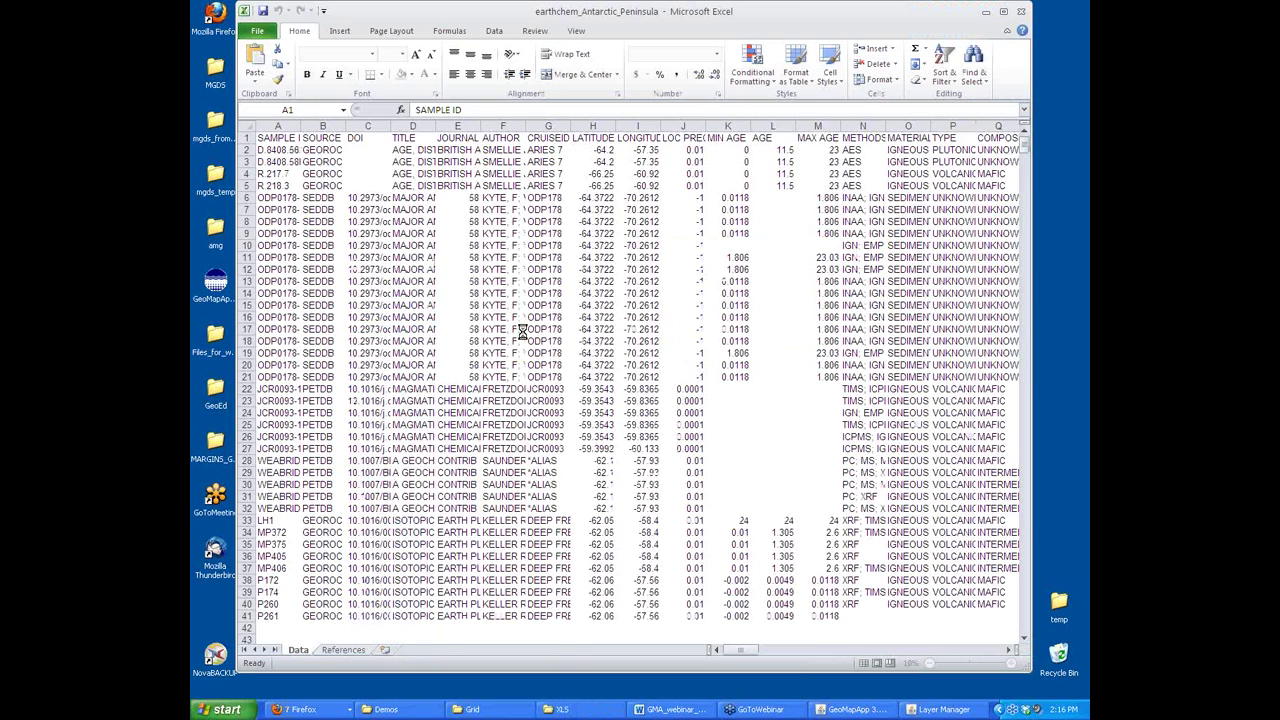
- Examine the workbook's header row and its sample ID, latitude, longitude and chemistry columns, then close it and minimize the XLS folder window
left_click(247, 138)
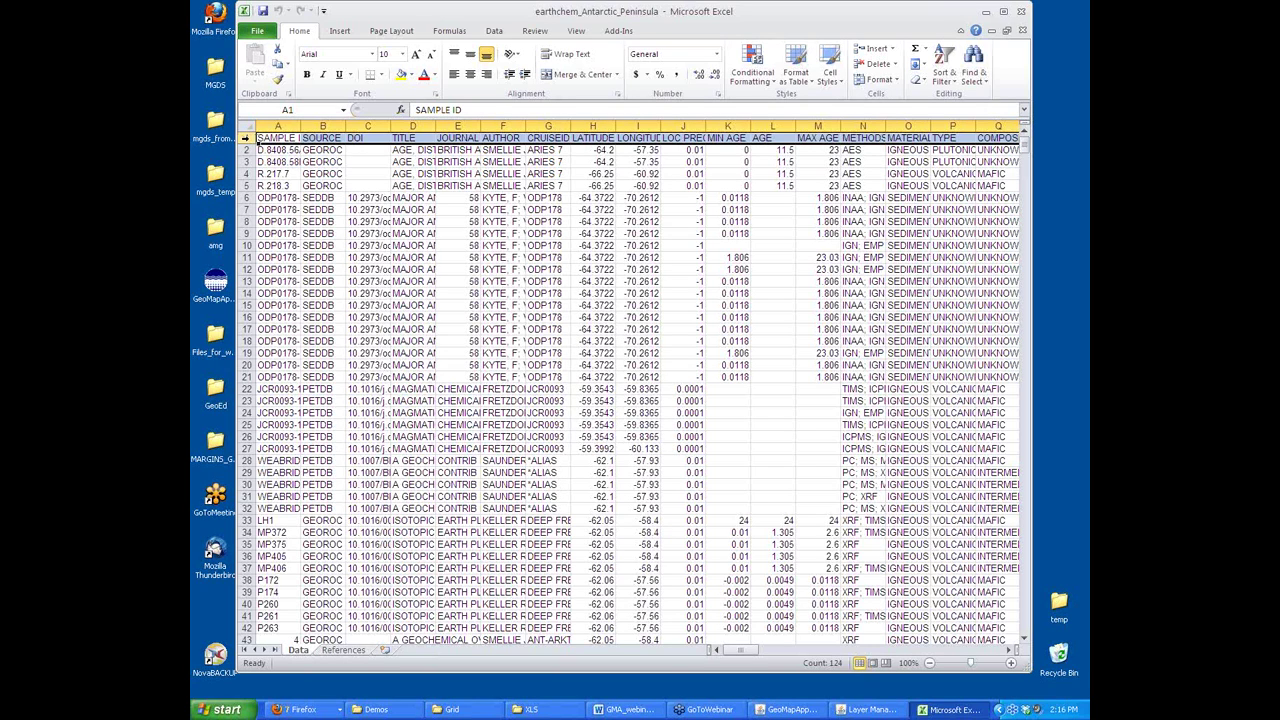
left_click(278, 126)
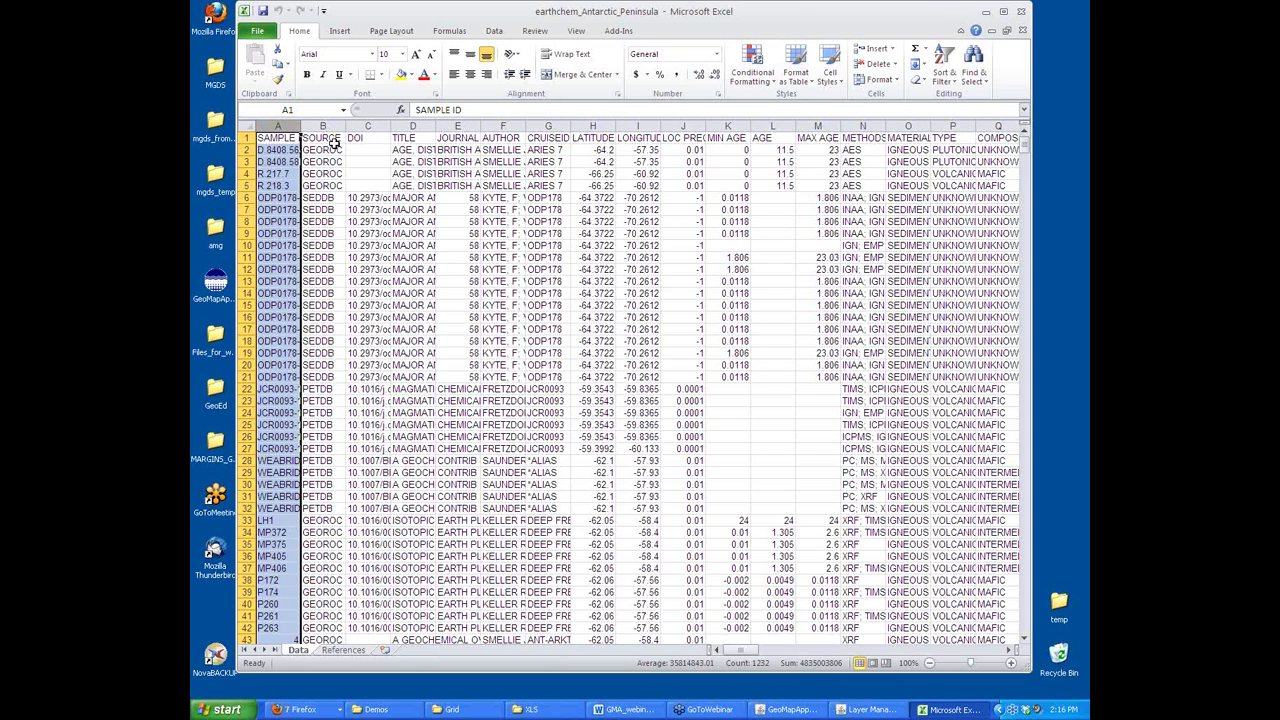
left_click(593, 126)
left_click(640, 126)
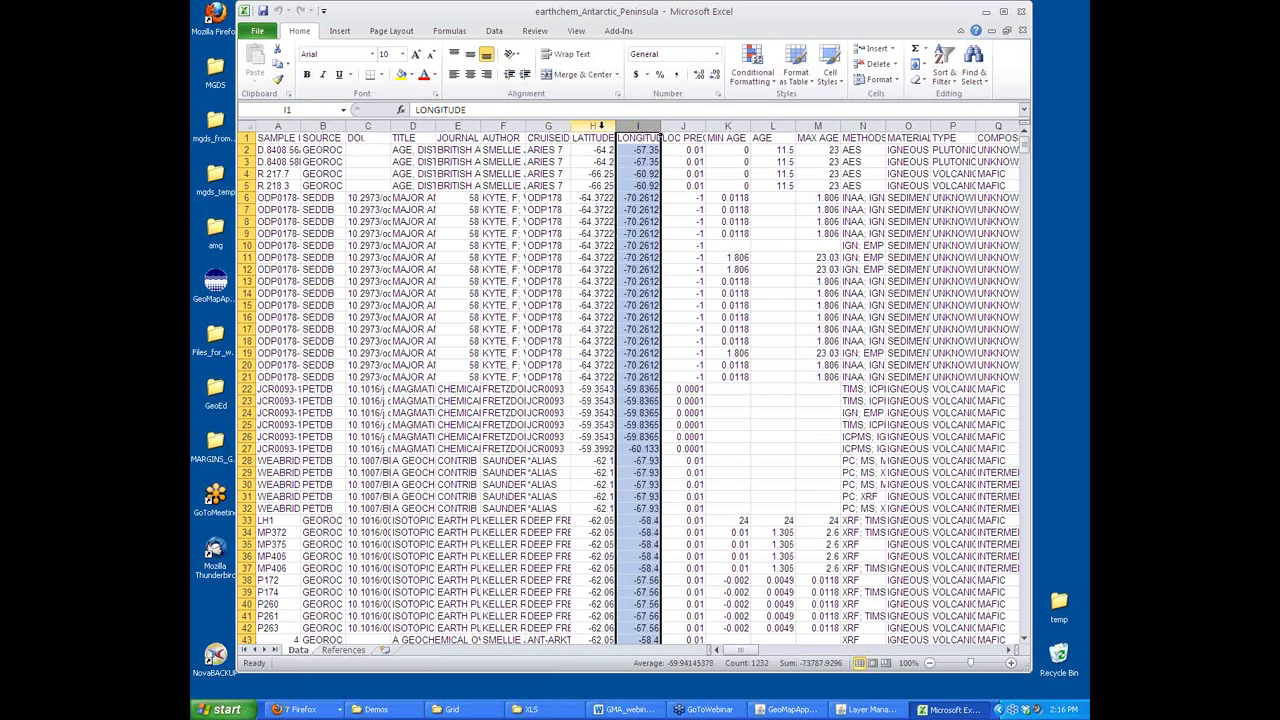
left_click(781, 651)
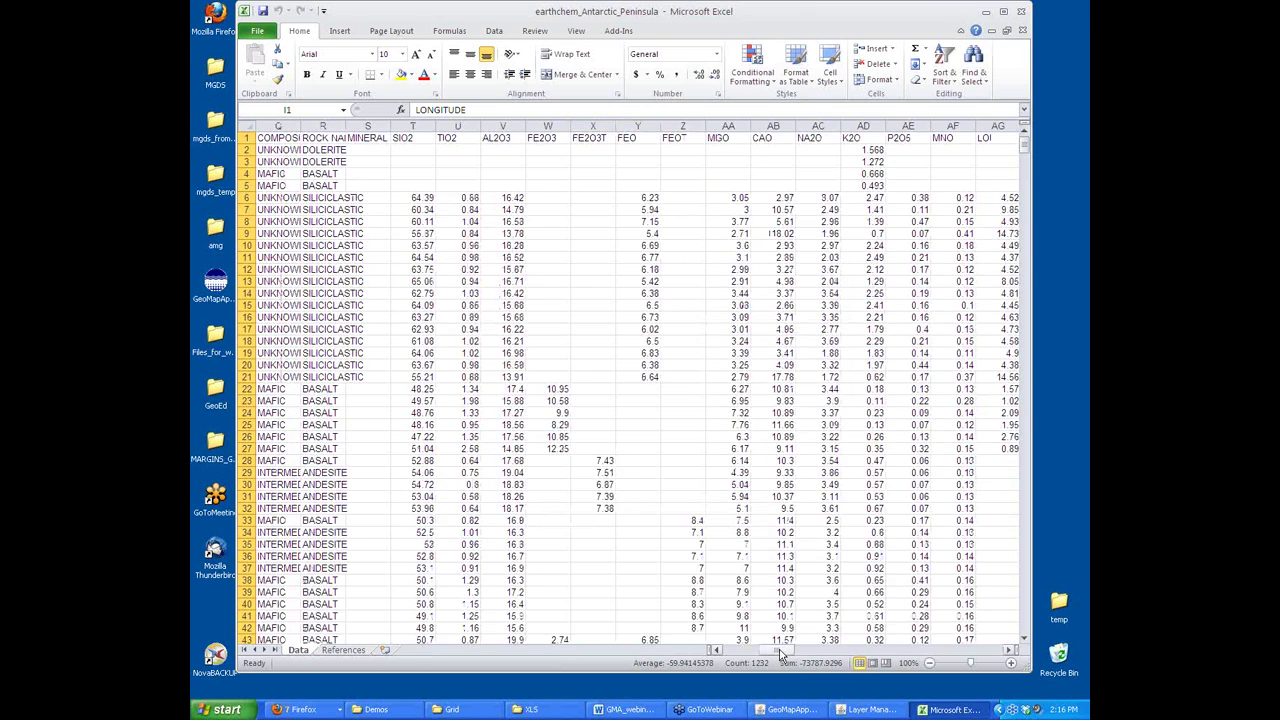
left_click_drag(781, 651, 742, 653)
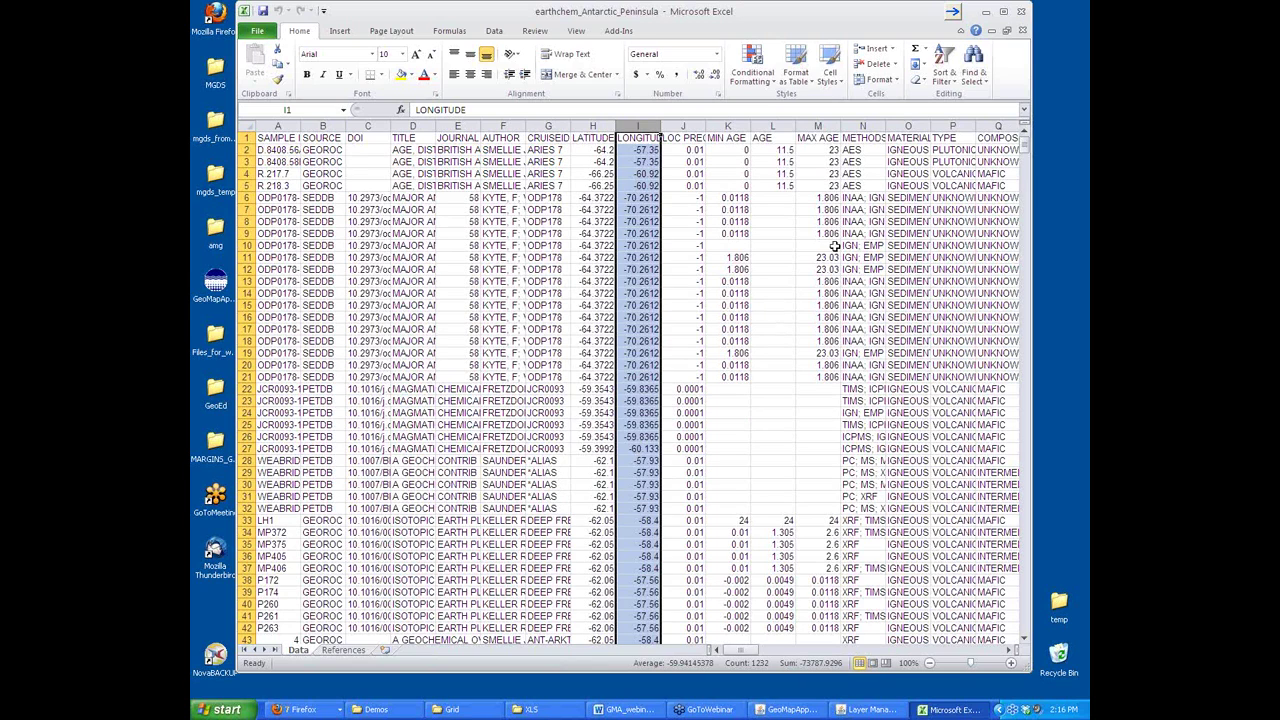
left_click(1021, 12)
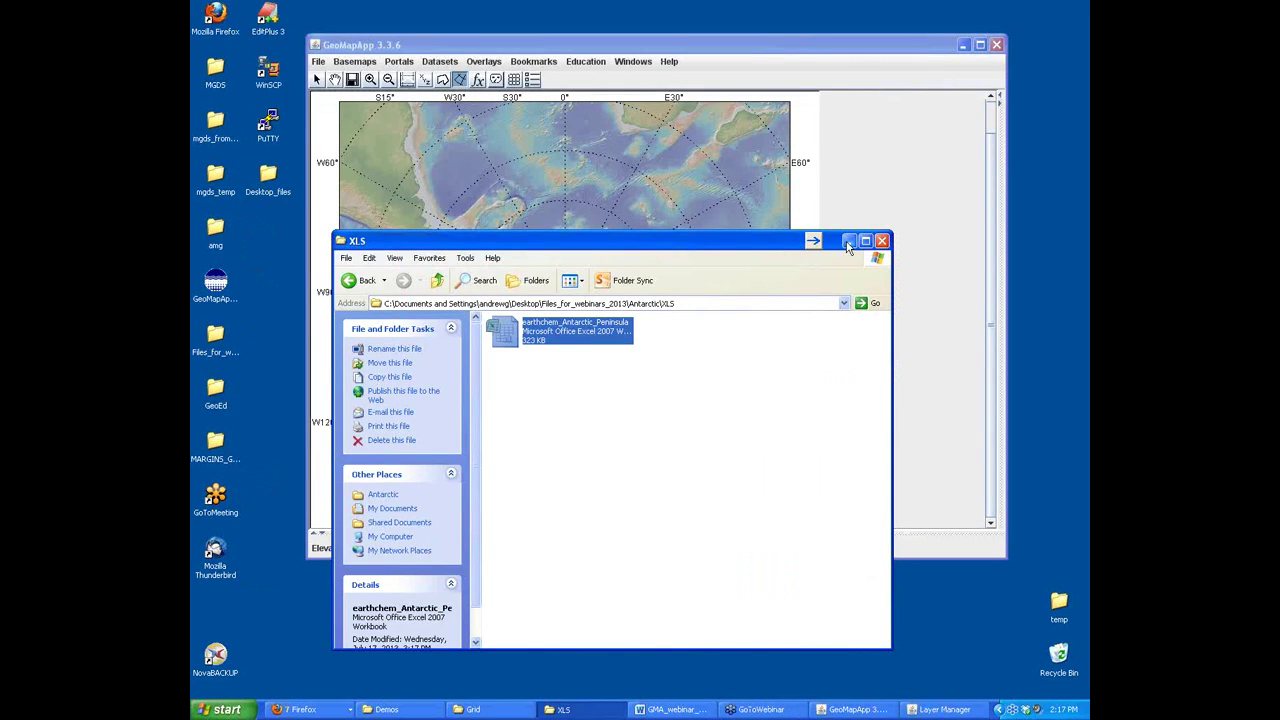
left_click(848, 241)
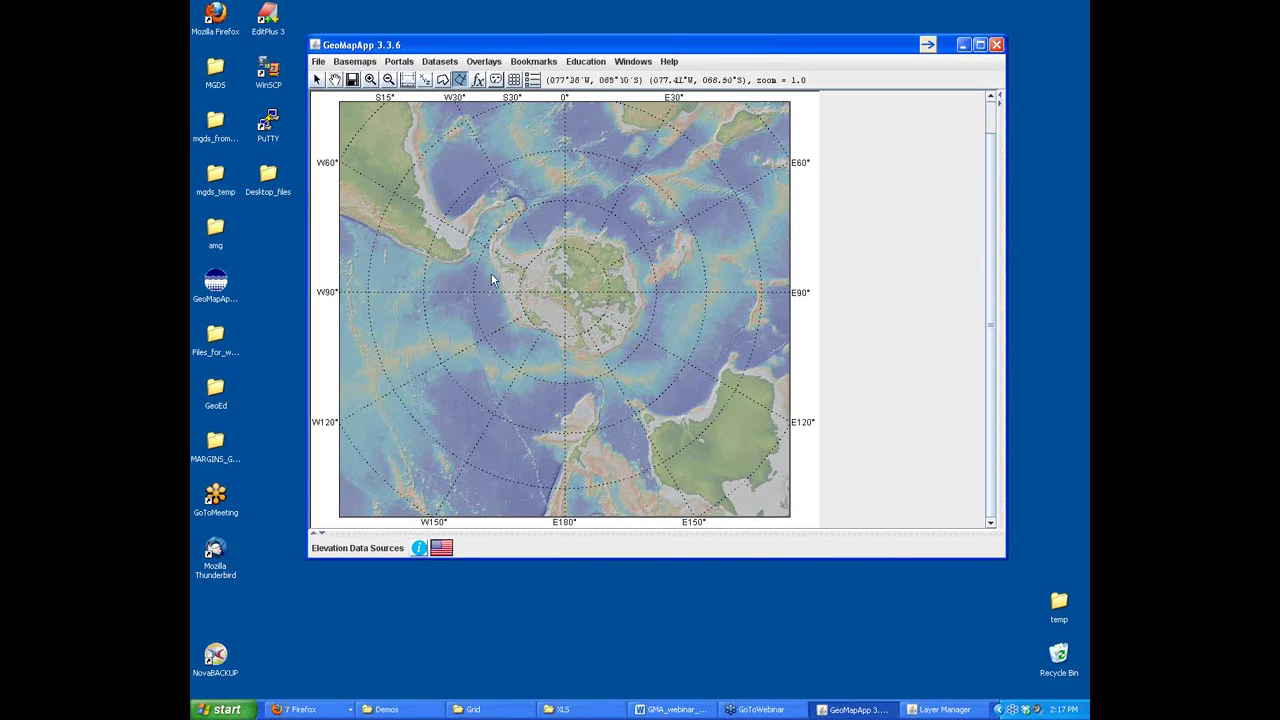
- Import the Excel table earthchem_Antarctic_Peninsula.xlsx from the Antarctic XLS folder within Files_for_webinars_2013 on the desktop
left_click(318, 62)
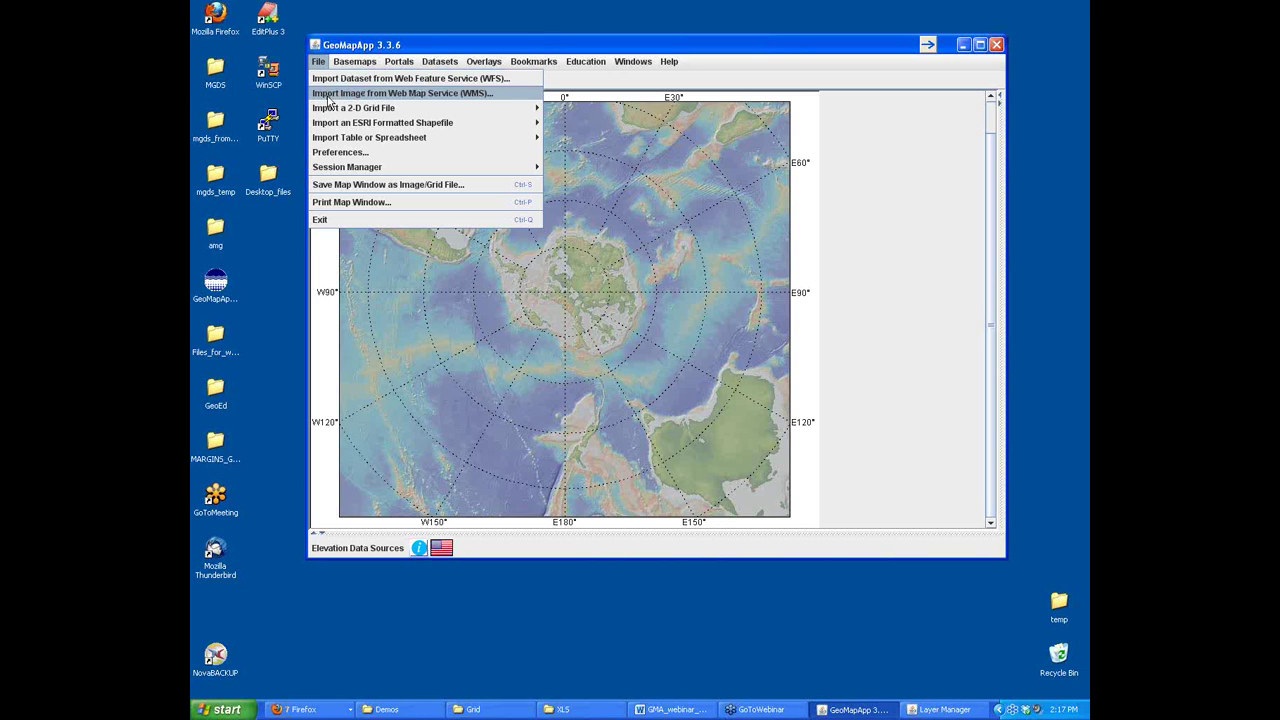
mouse_move(329, 110)
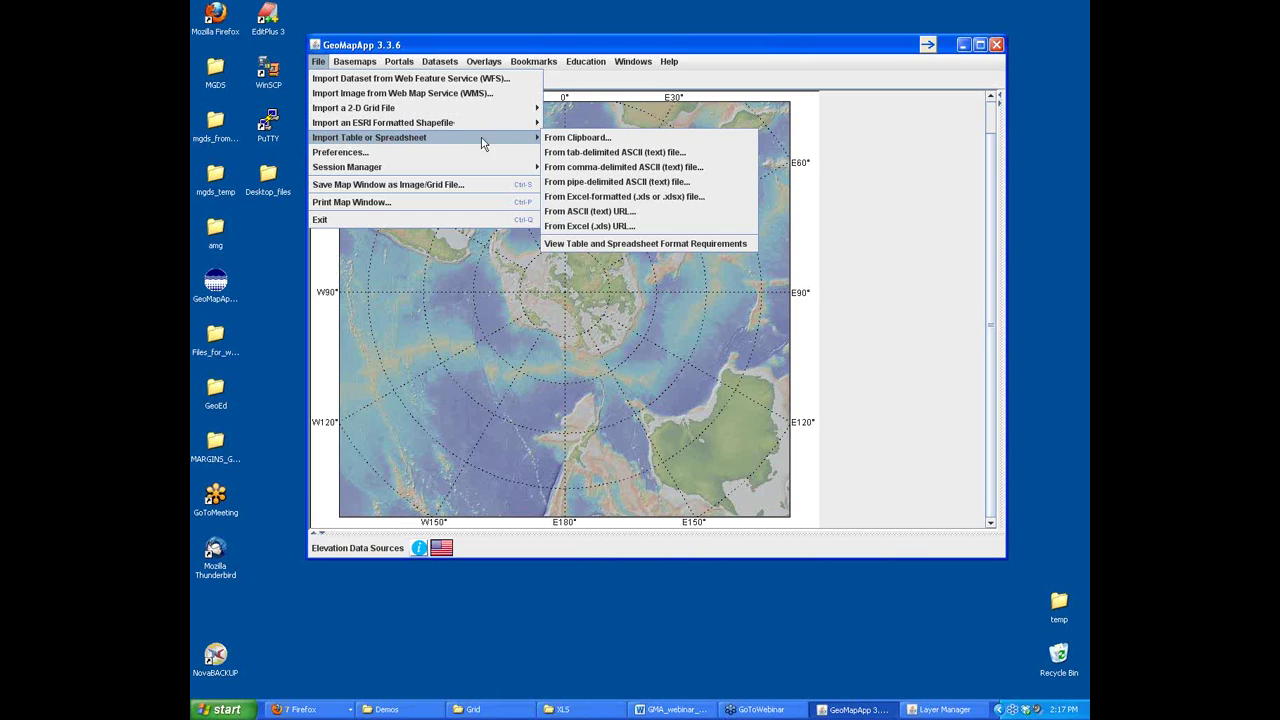
left_click(714, 197)
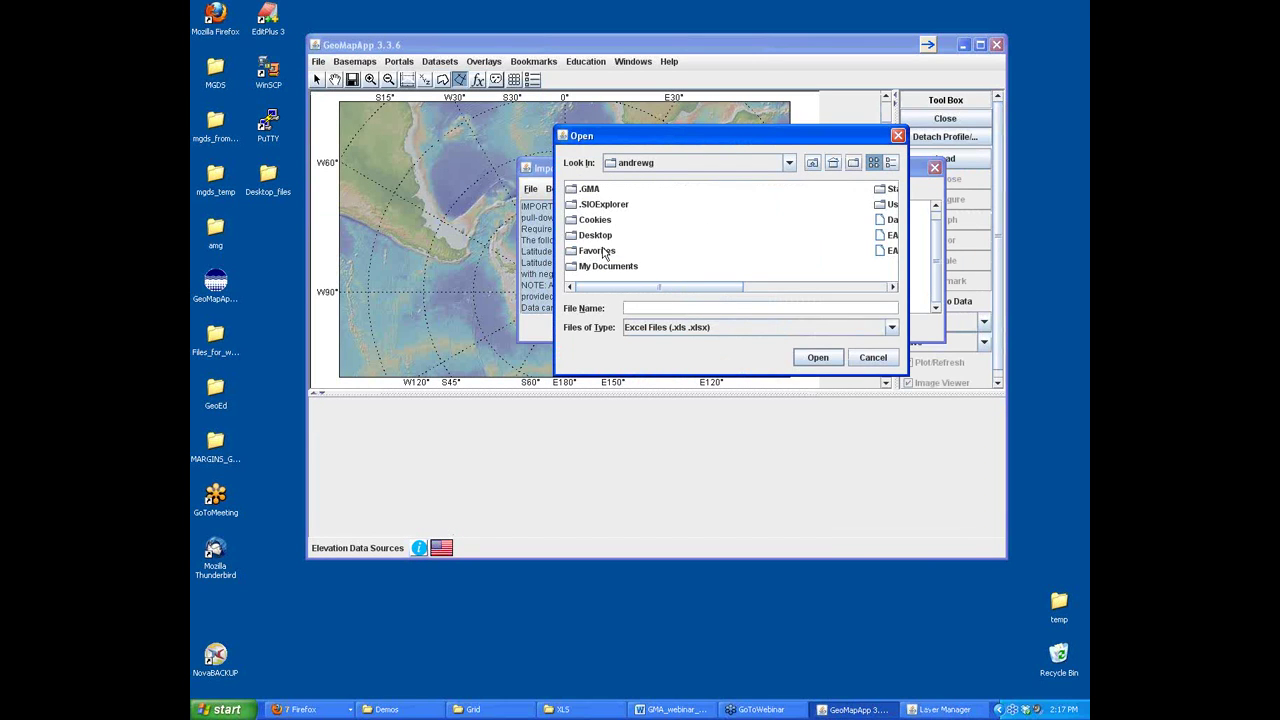
double_click(597, 236)
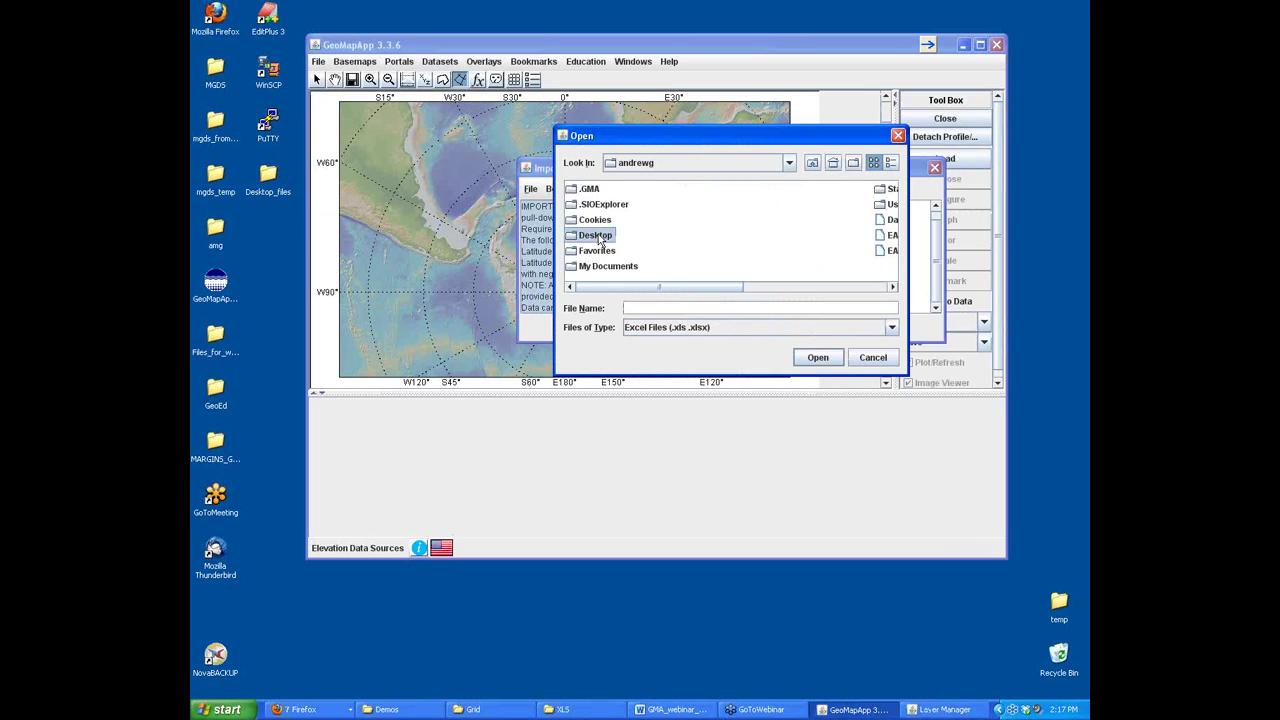
double_click(598, 217)
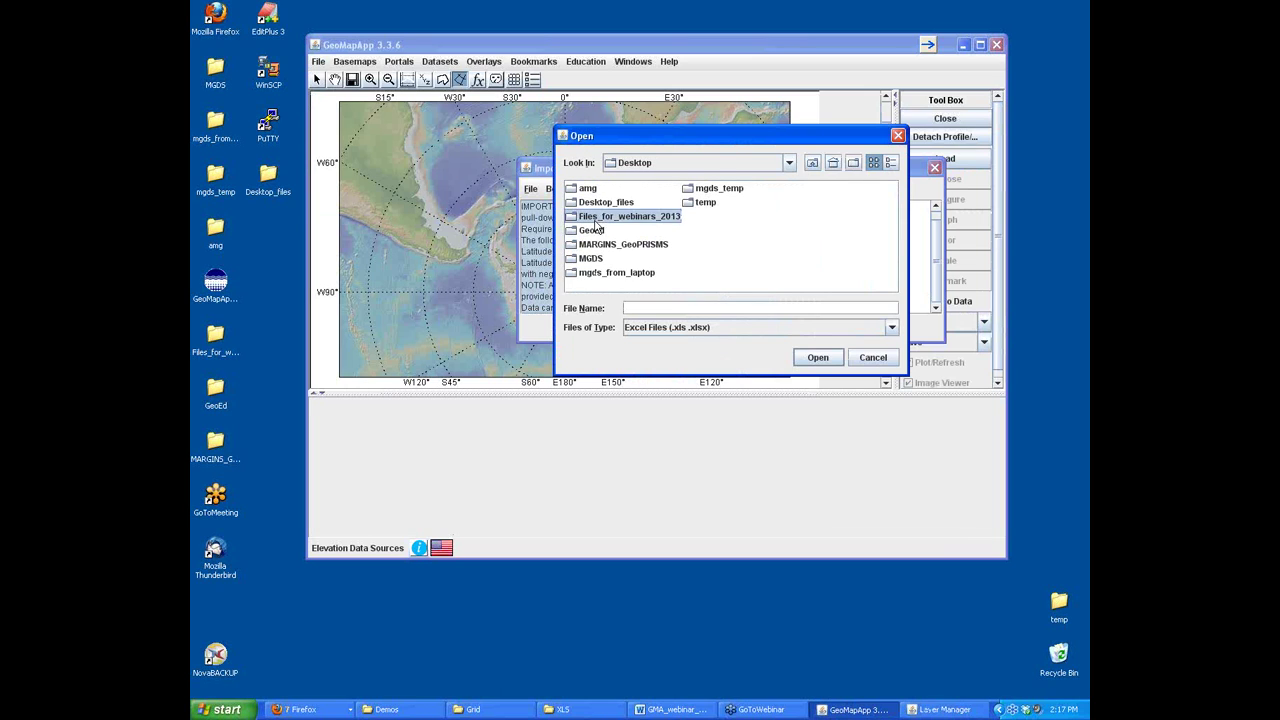
double_click(592, 189)
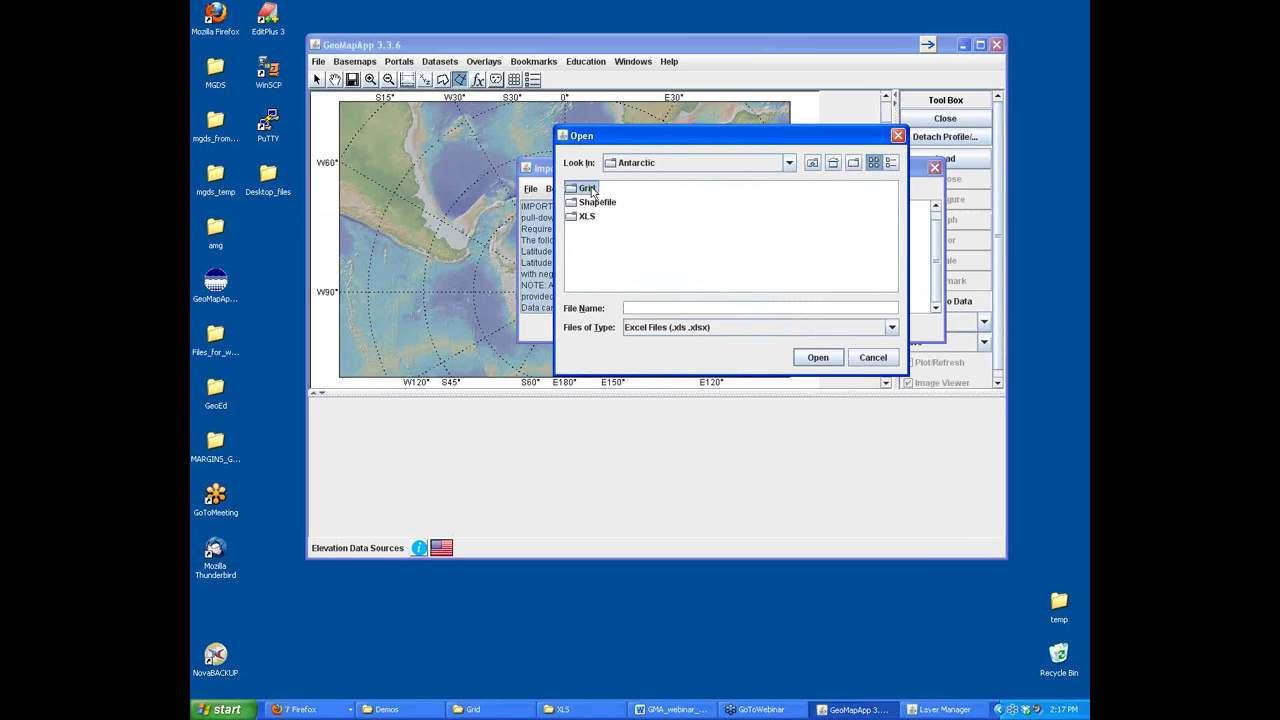
double_click(591, 216)
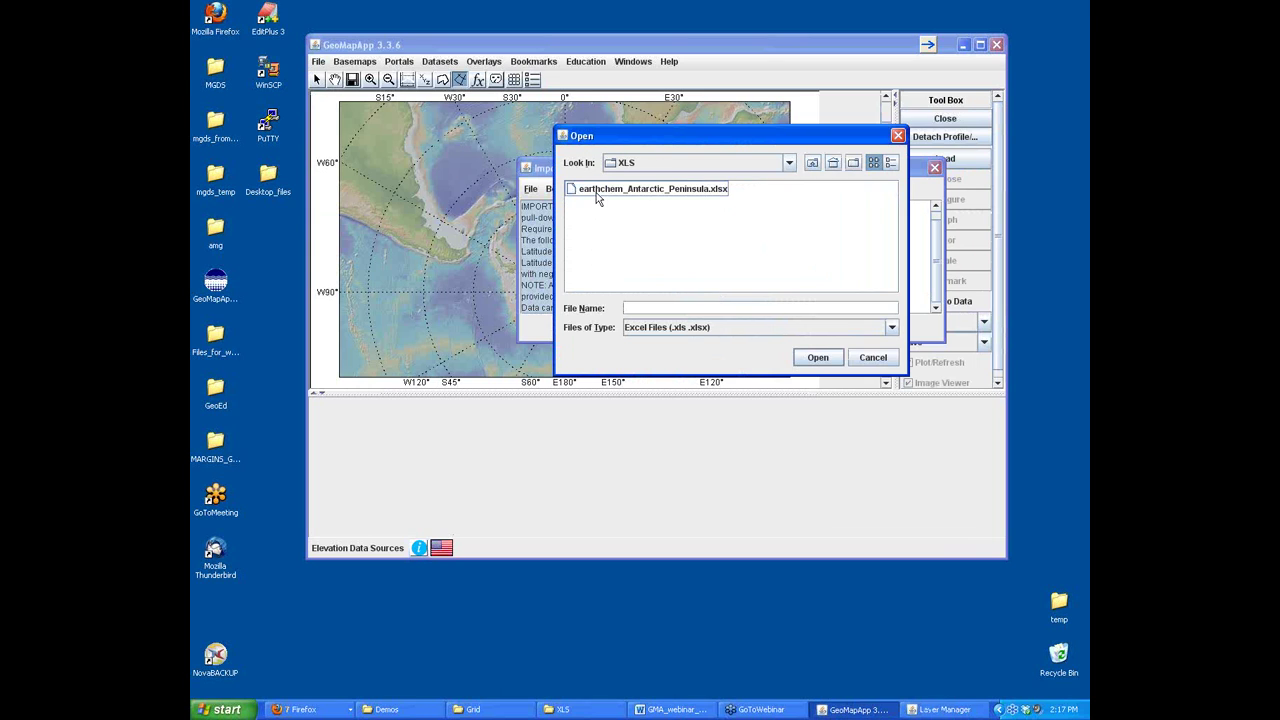
left_click(598, 195)
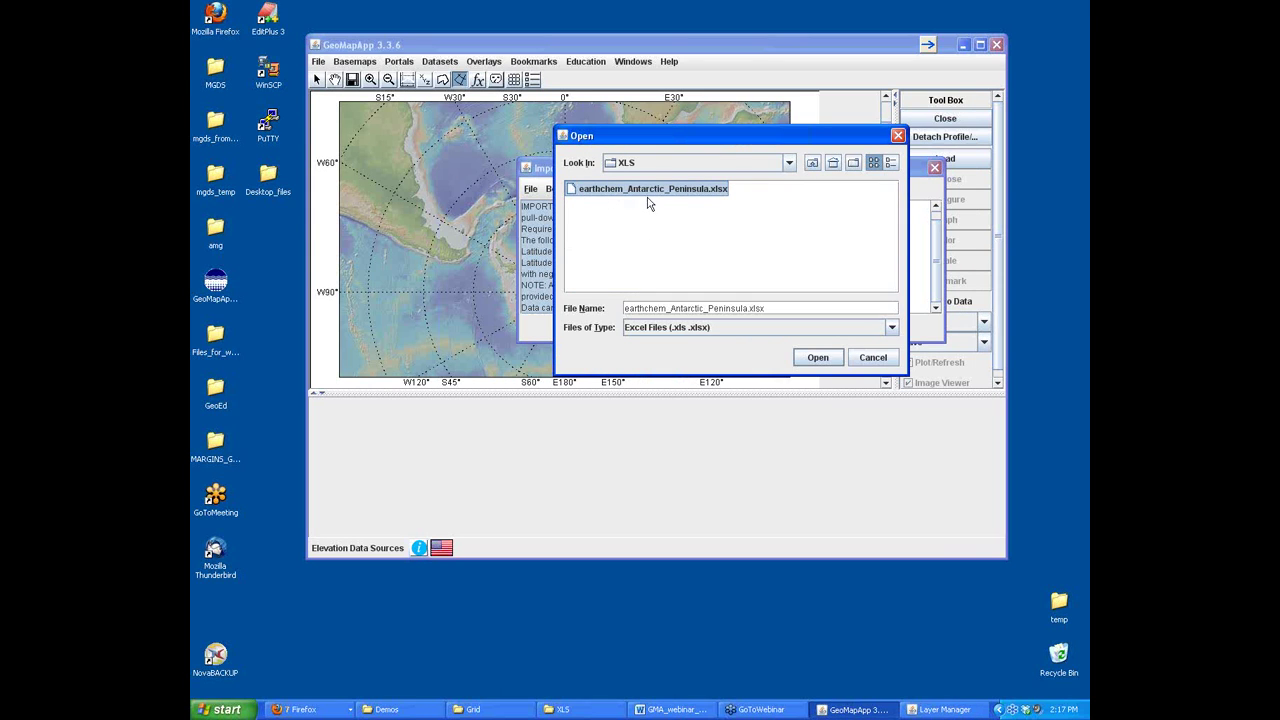
left_click(817, 358)
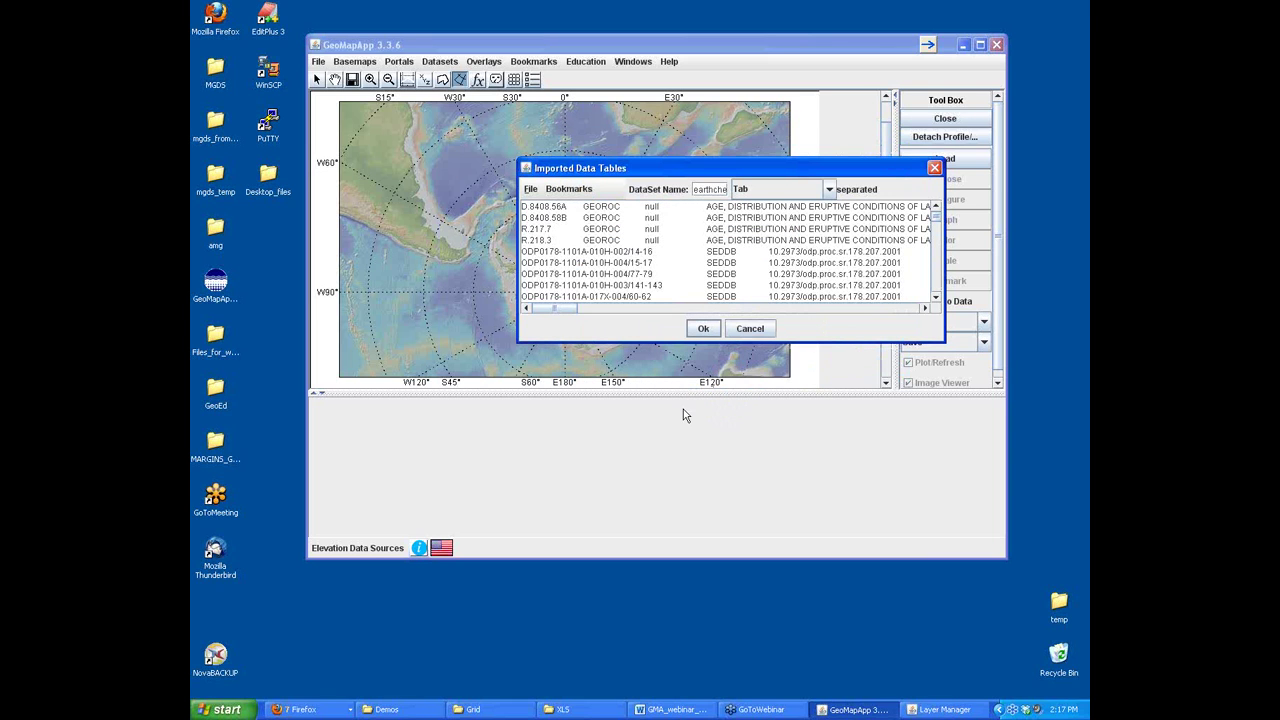
- Accept the imported table and plot it as circle stations, keeping LATITUDE and LONGITUDE as the coordinate columns
left_click(703, 329)
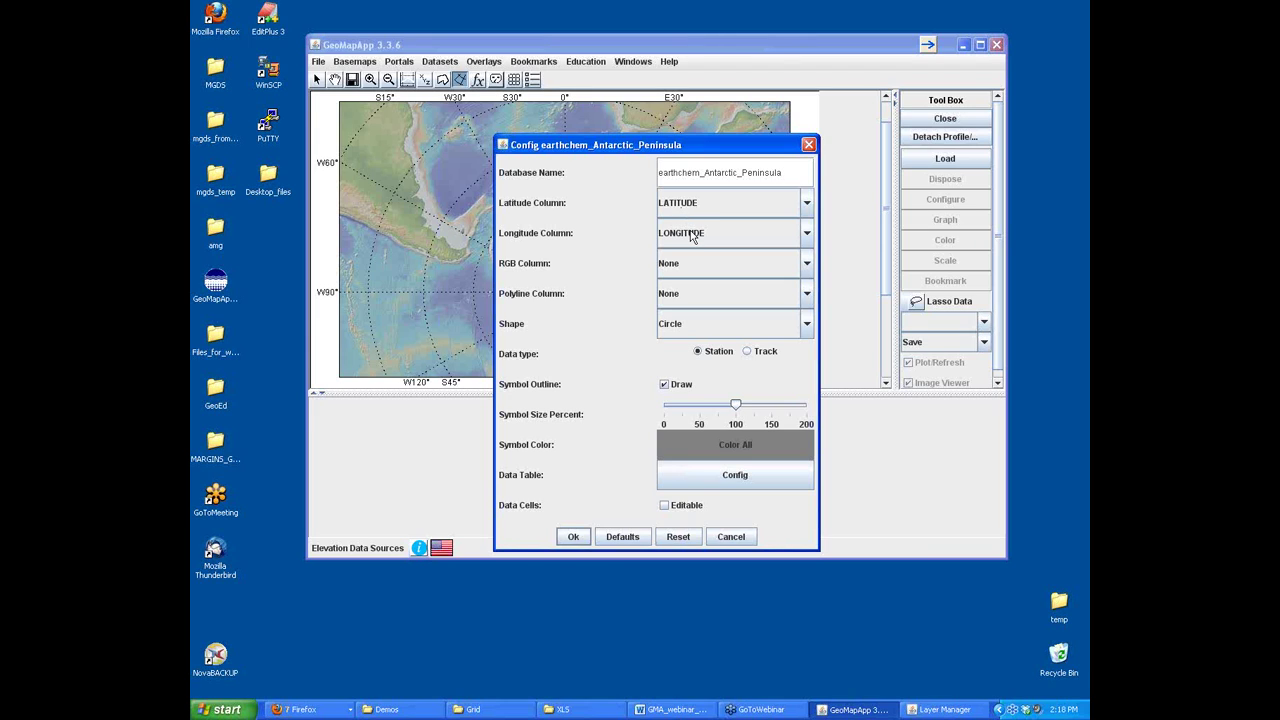
left_click(807, 204)
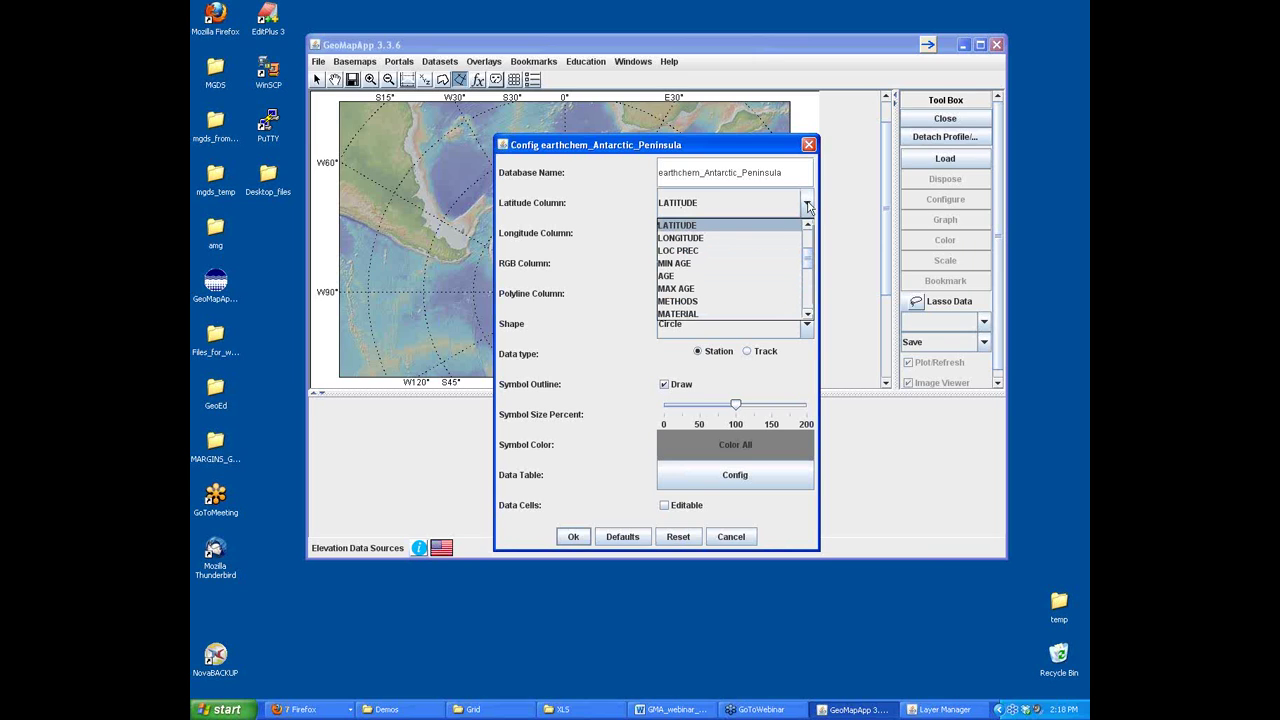
mouse_move(808, 256)
left_mouse_down()
mouse_move(808, 243)
mouse_move(808, 302)
mouse_move(808, 233)
left_mouse_up()
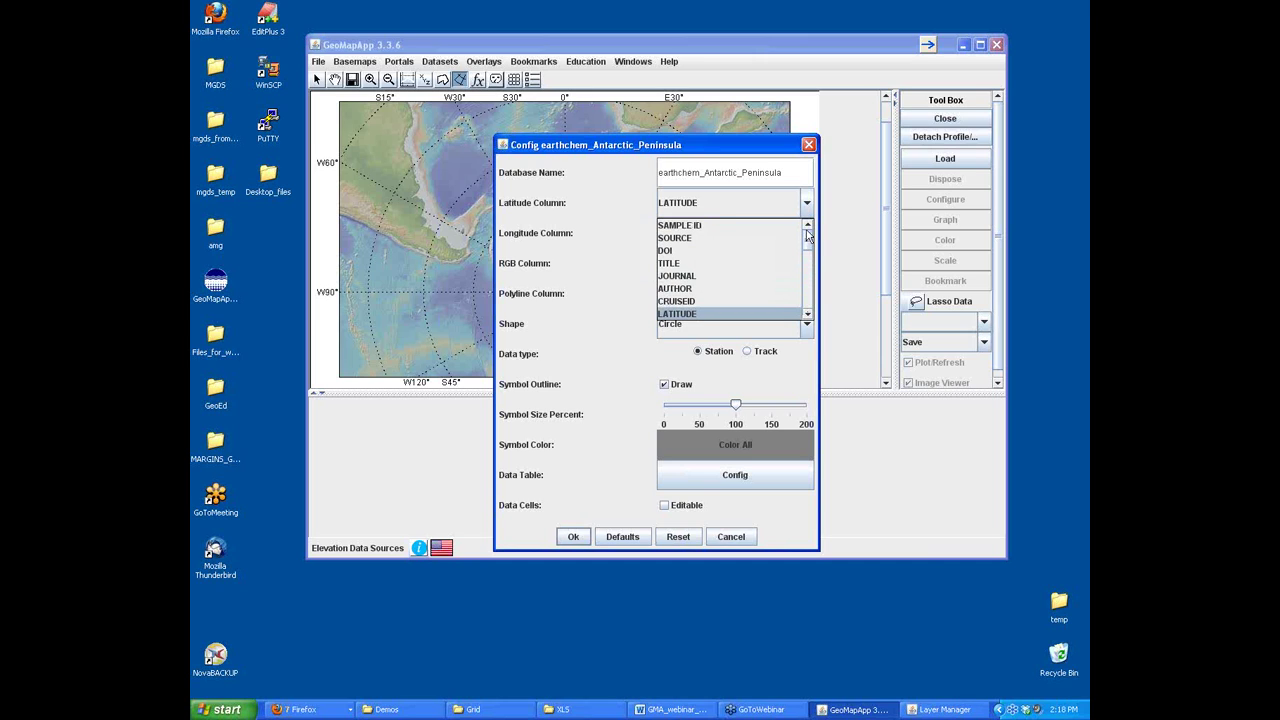
left_click(629, 216)
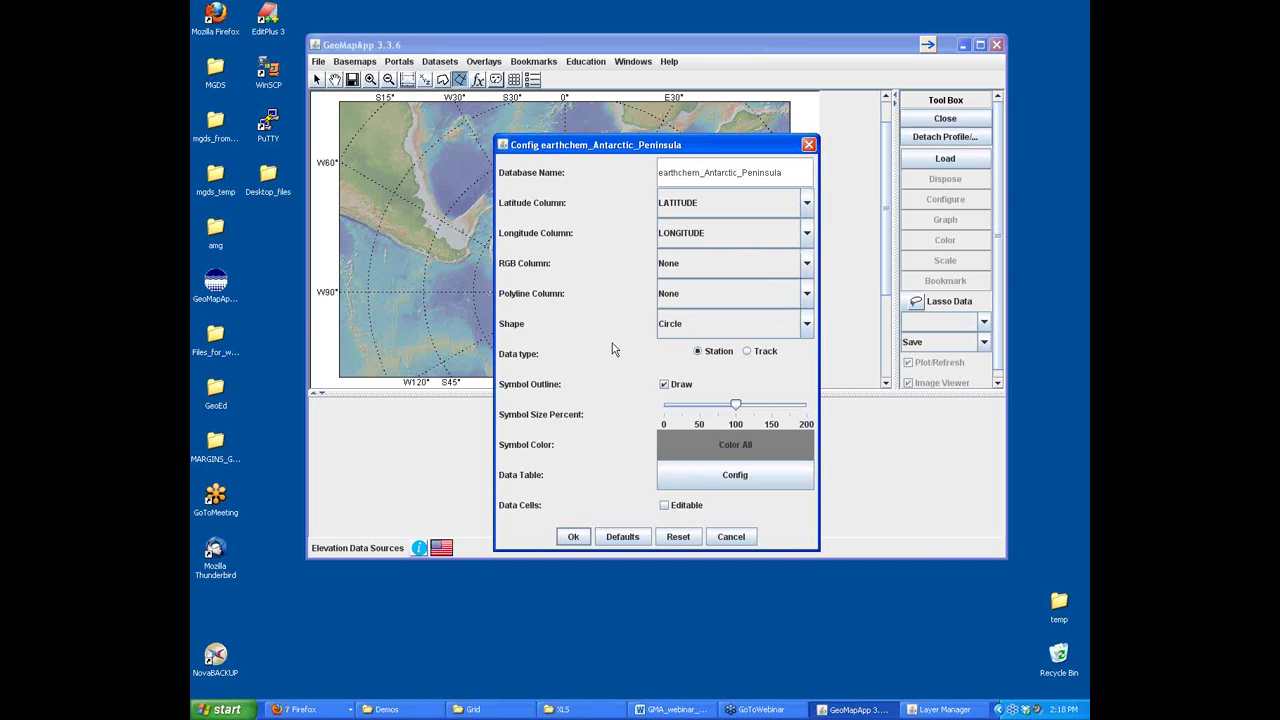
left_click(575, 536)
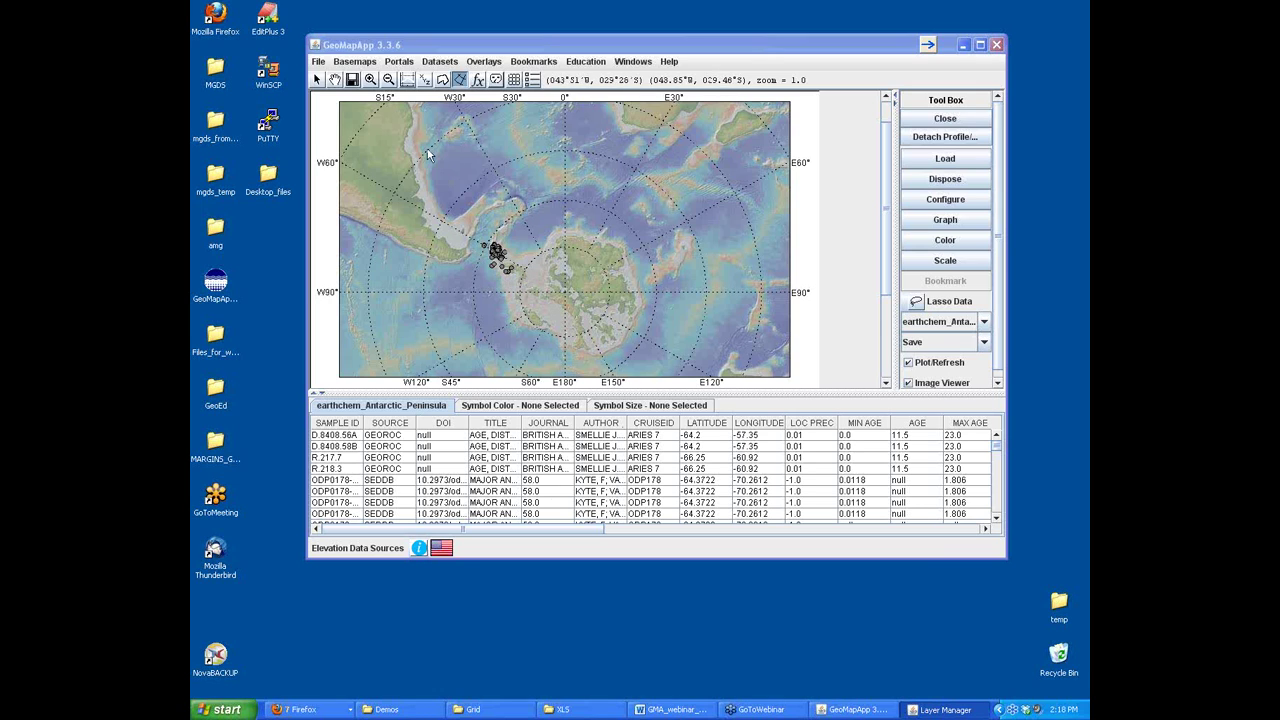
- Zoom in on the Antarctic Peninsula samples and select several symbols on the map to inspect their table rows
left_click(370, 79)
left_click_drag(469, 233, 532, 281)
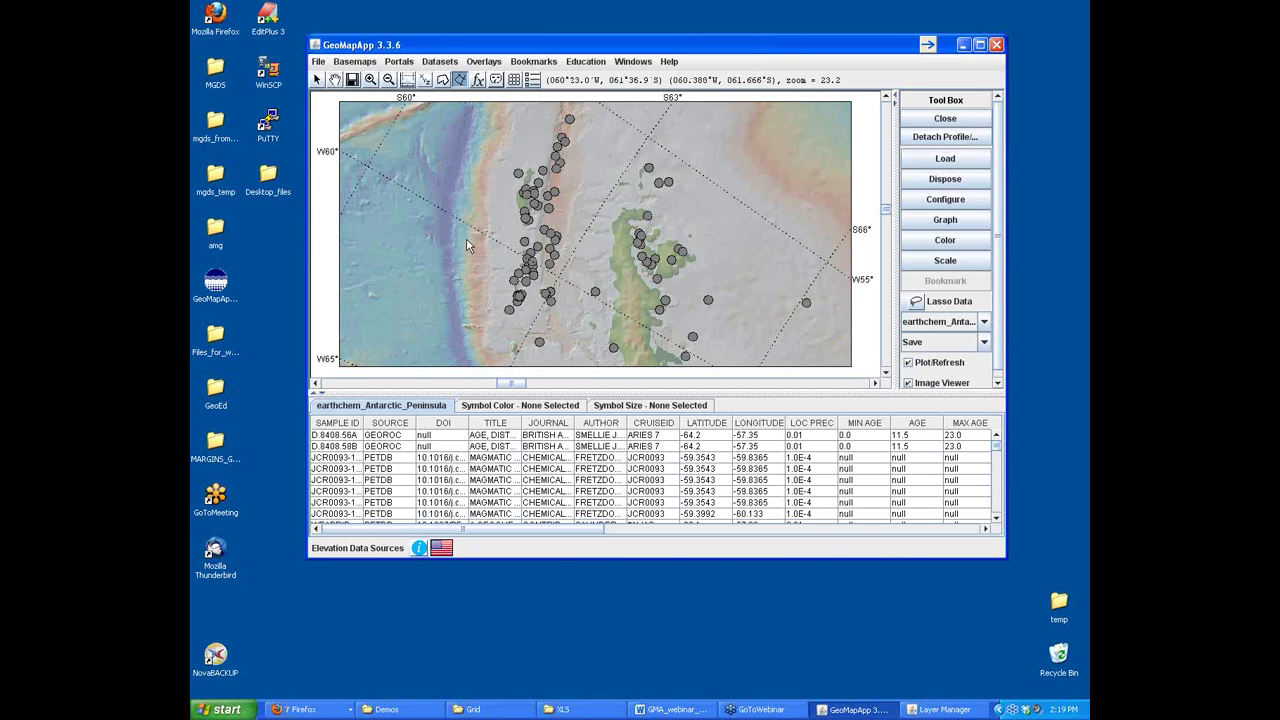
left_click(525, 215)
left_click(542, 172)
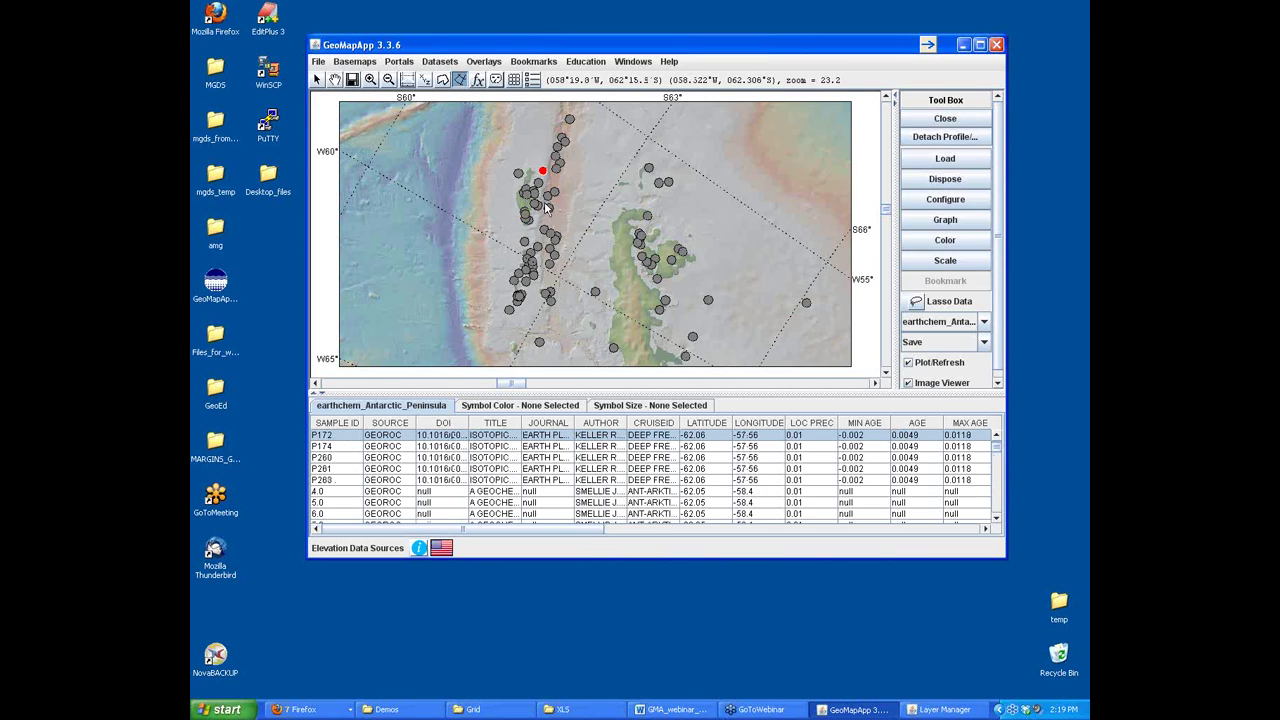
left_click(545, 232)
left_click(550, 265)
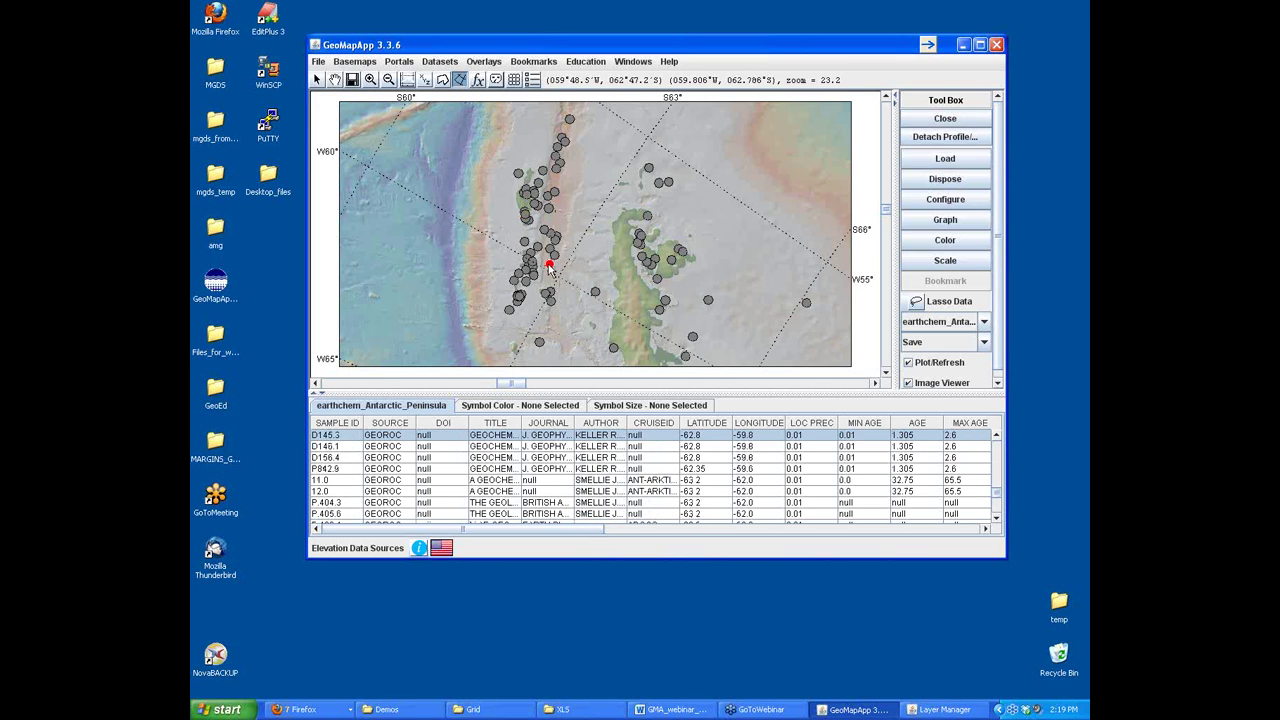
left_click(594, 292)
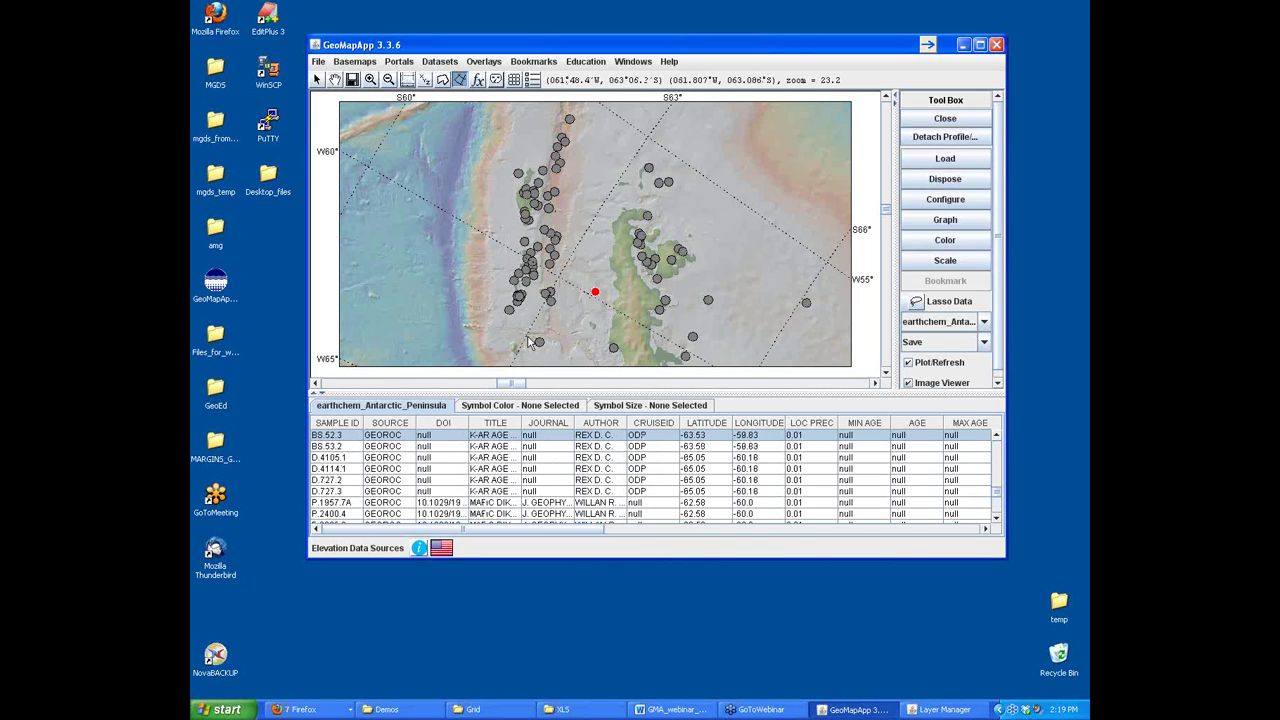
- Select table rows D.4114.1, D.727.3 and P.1957.7A one after another to locate those samples on the map
left_click(336, 469)
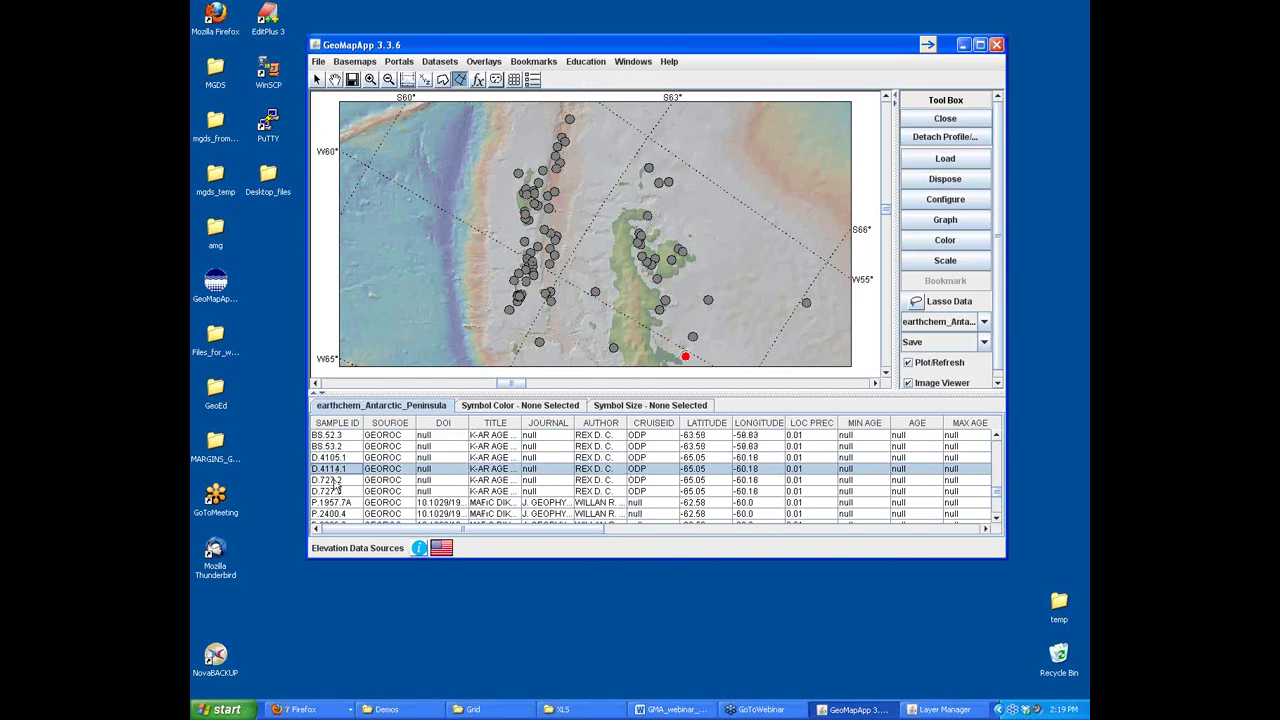
left_click(337, 491)
left_click(337, 503)
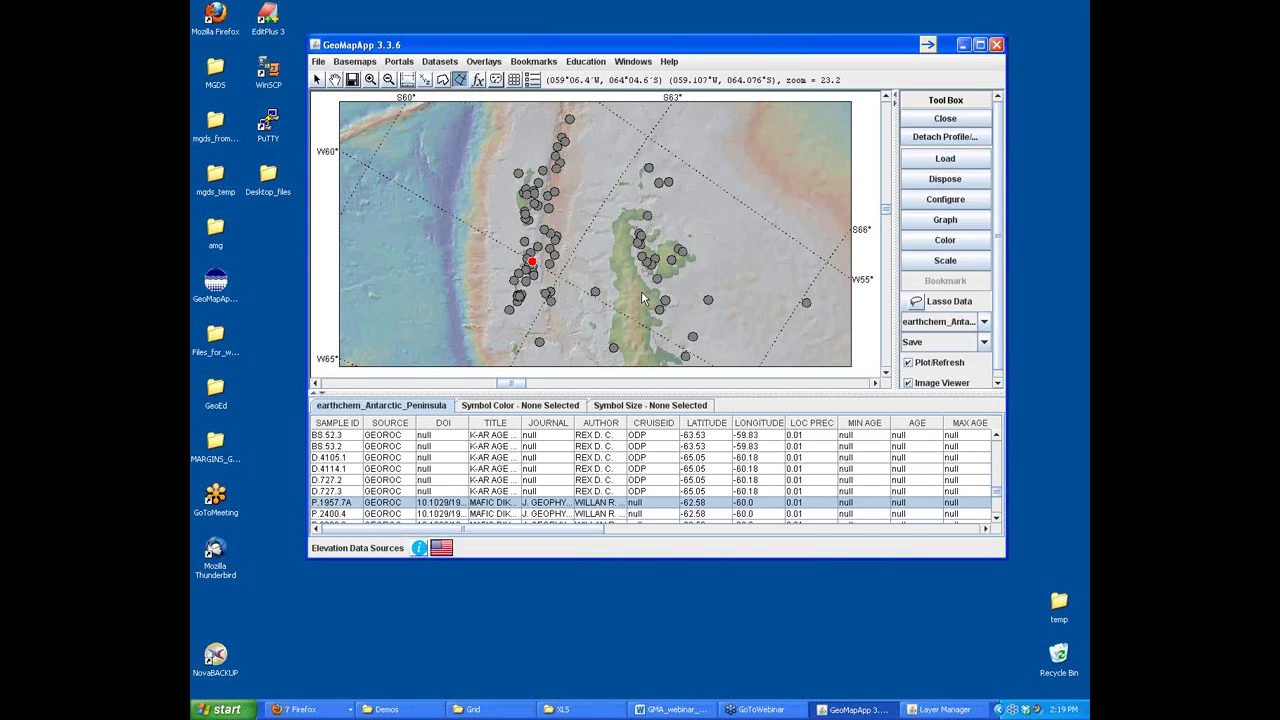
- Color the sample symbols by the AL2O3 column and move the color scale window below the map
left_click(933, 247)
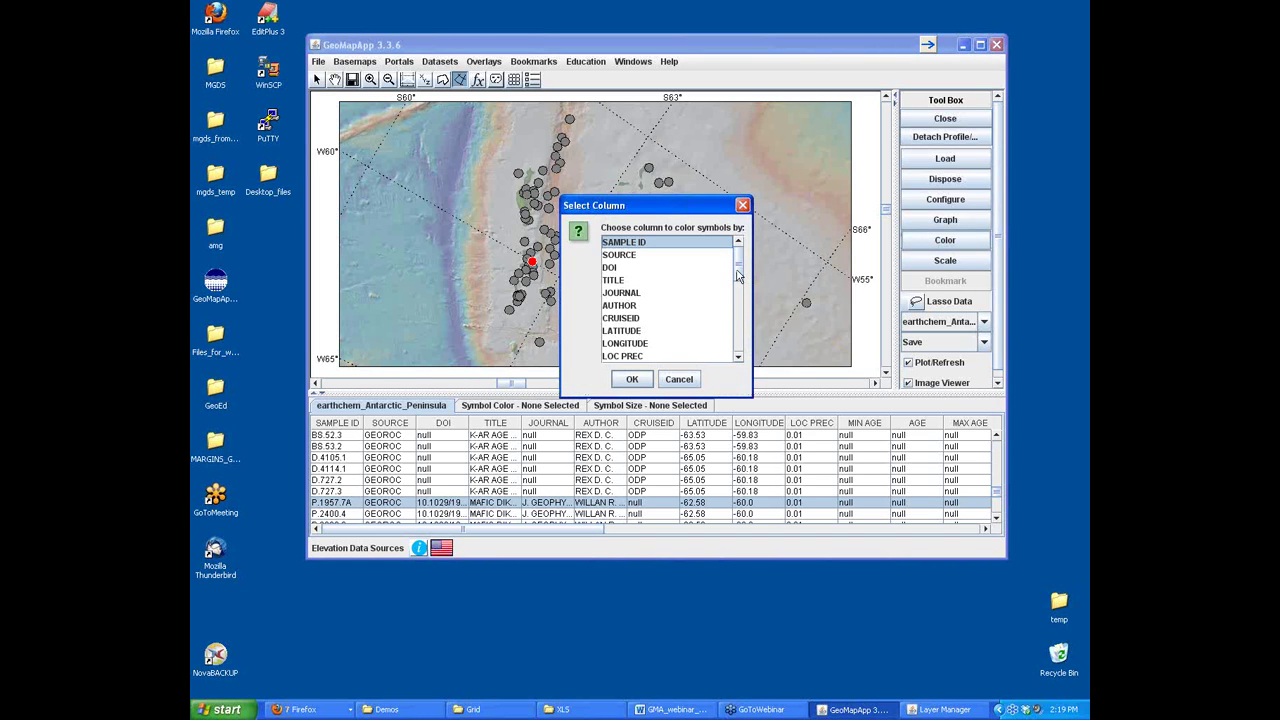
left_click(679, 379)
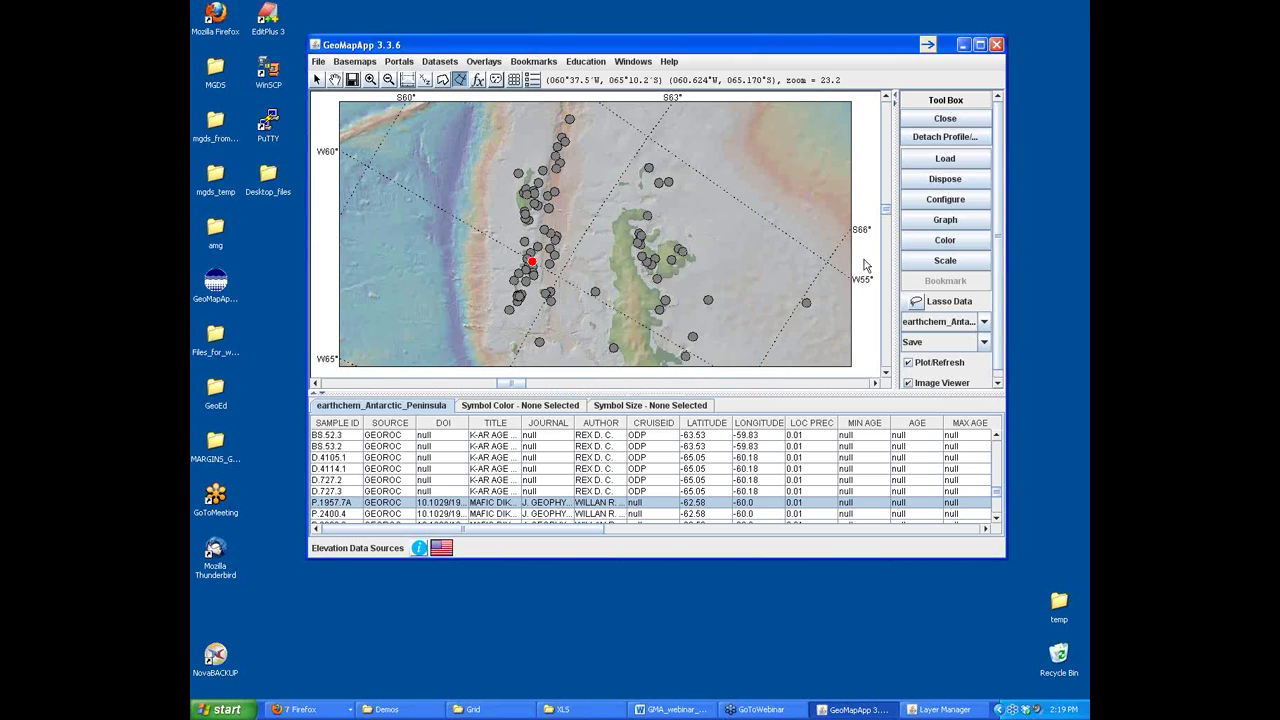
left_click(945, 242)
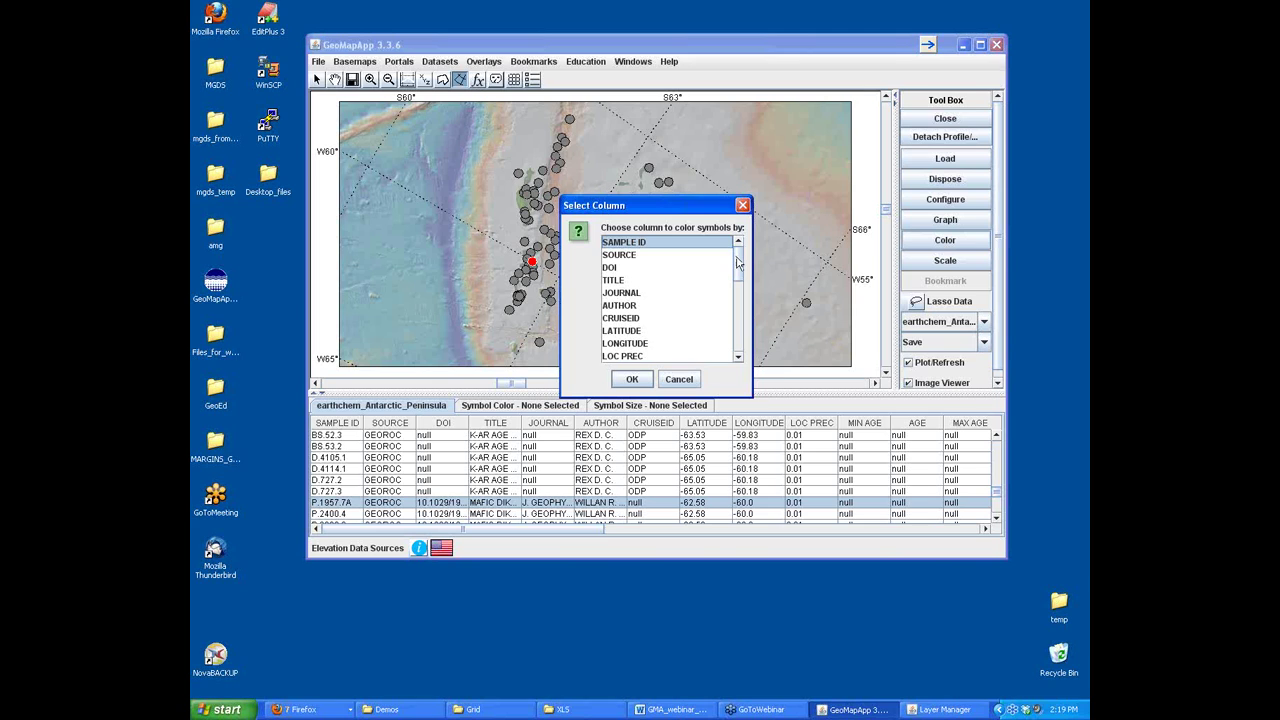
left_click_drag(737, 262, 737, 322)
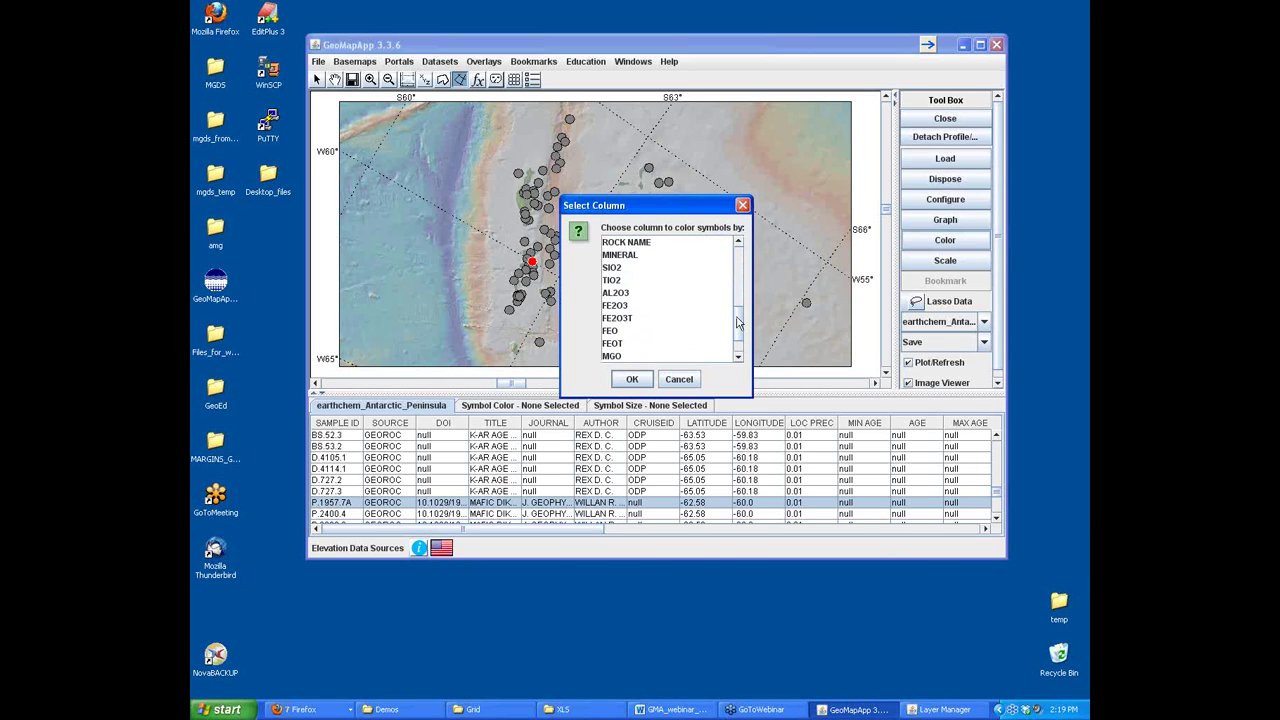
left_click(617, 295)
left_click(636, 380)
left_click_drag(630, 253, 712, 373)
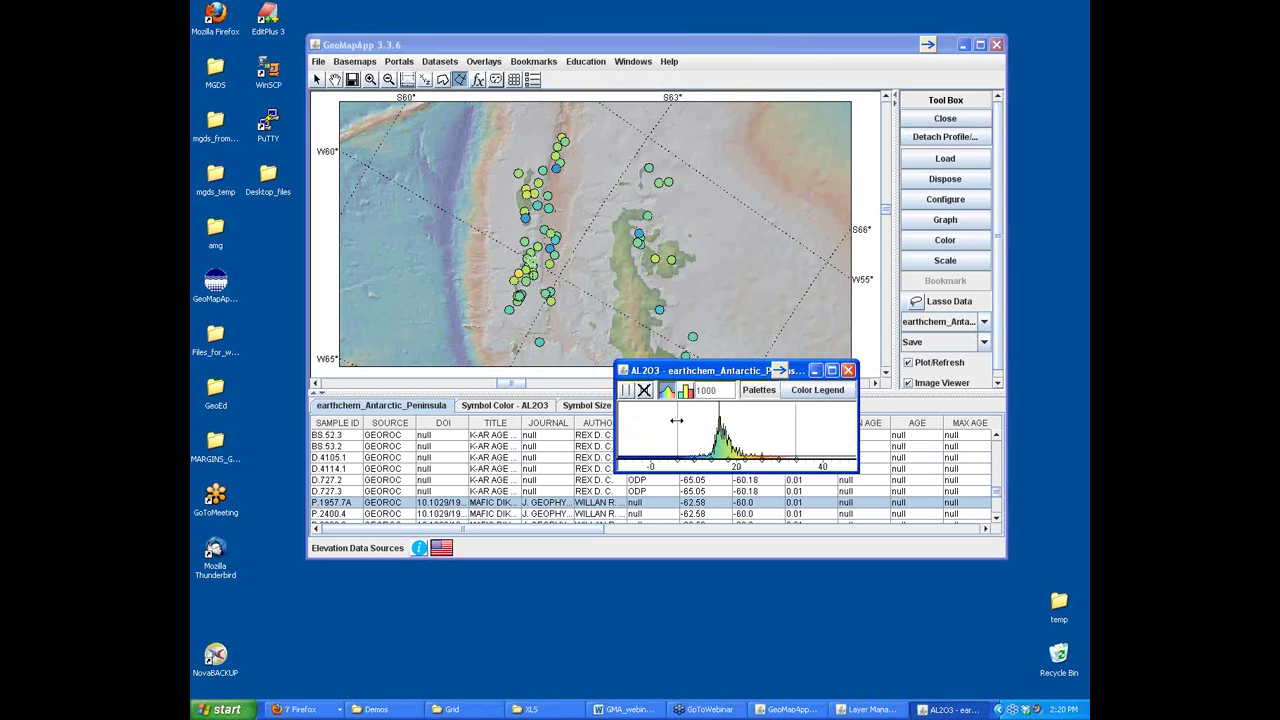
- Narrow the AL2O3 color range to about 13 to 19 and move its histogram window clear of the map
left_click_drag(676, 421, 716, 421)
mouse_move(795, 419)
left_mouse_down()
mouse_move(721, 421)
mouse_move(771, 423)
left_mouse_up()
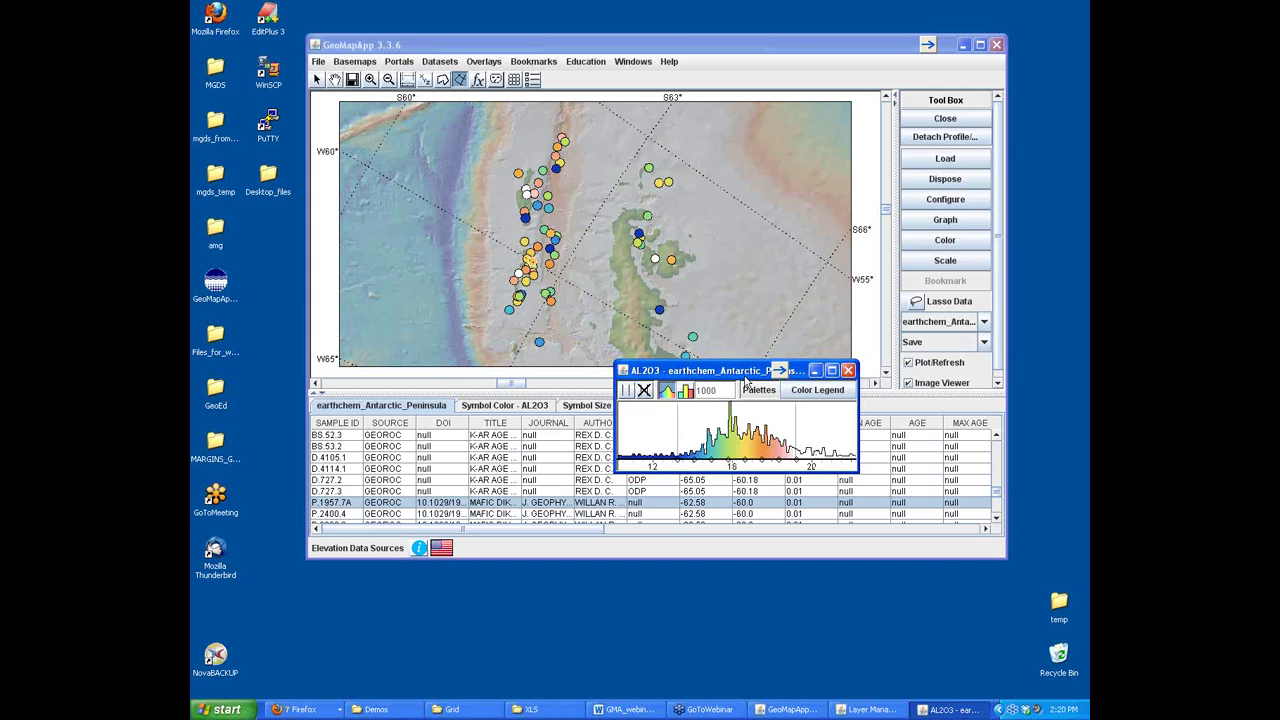
left_click_drag(740, 374, 732, 500)
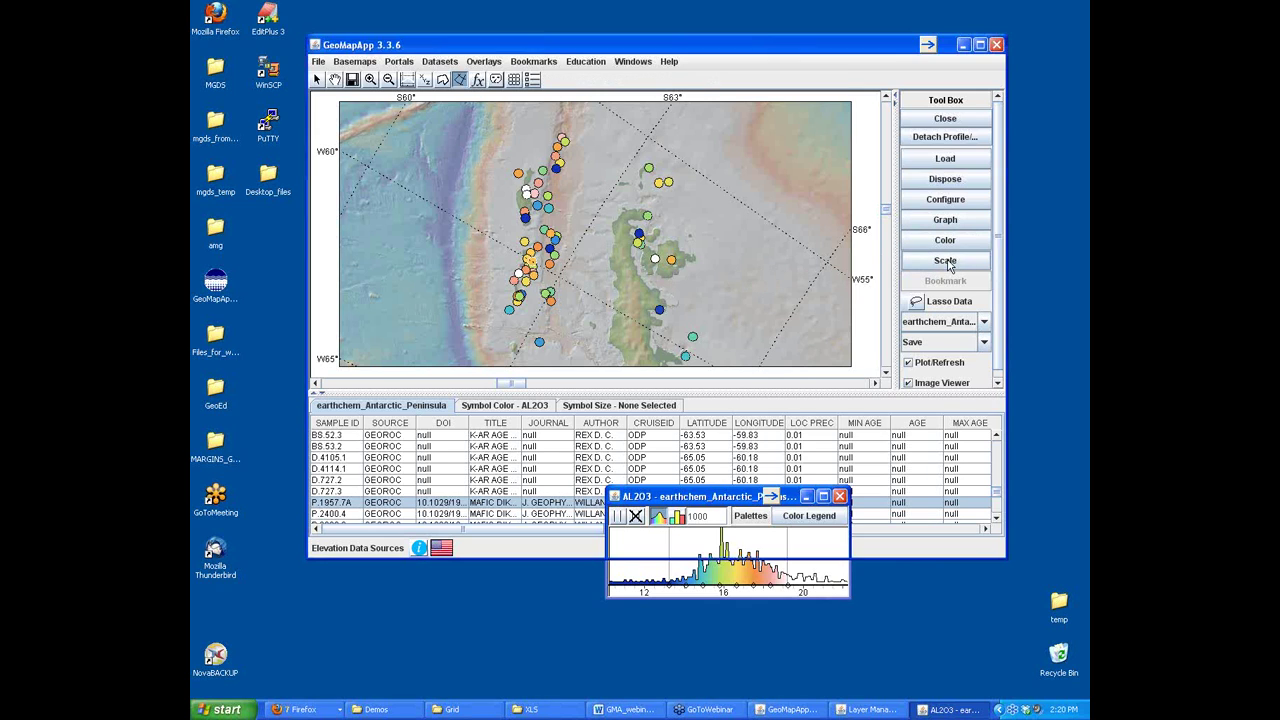
- Vary the symbol size by the MGO column, narrow its range to about 2 to 10, and move the histogram clear of the map
left_click(945, 260)
left_click_drag(688, 204, 768, 272)
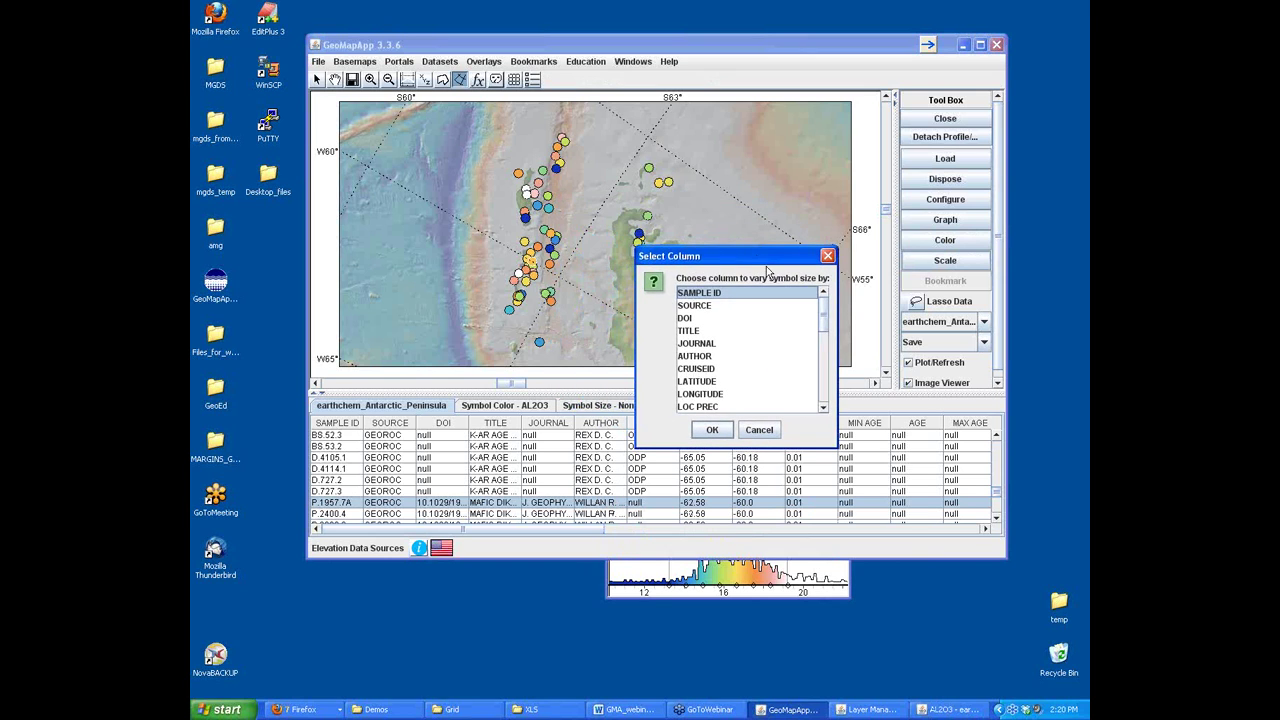
left_click_drag(823, 318, 823, 396)
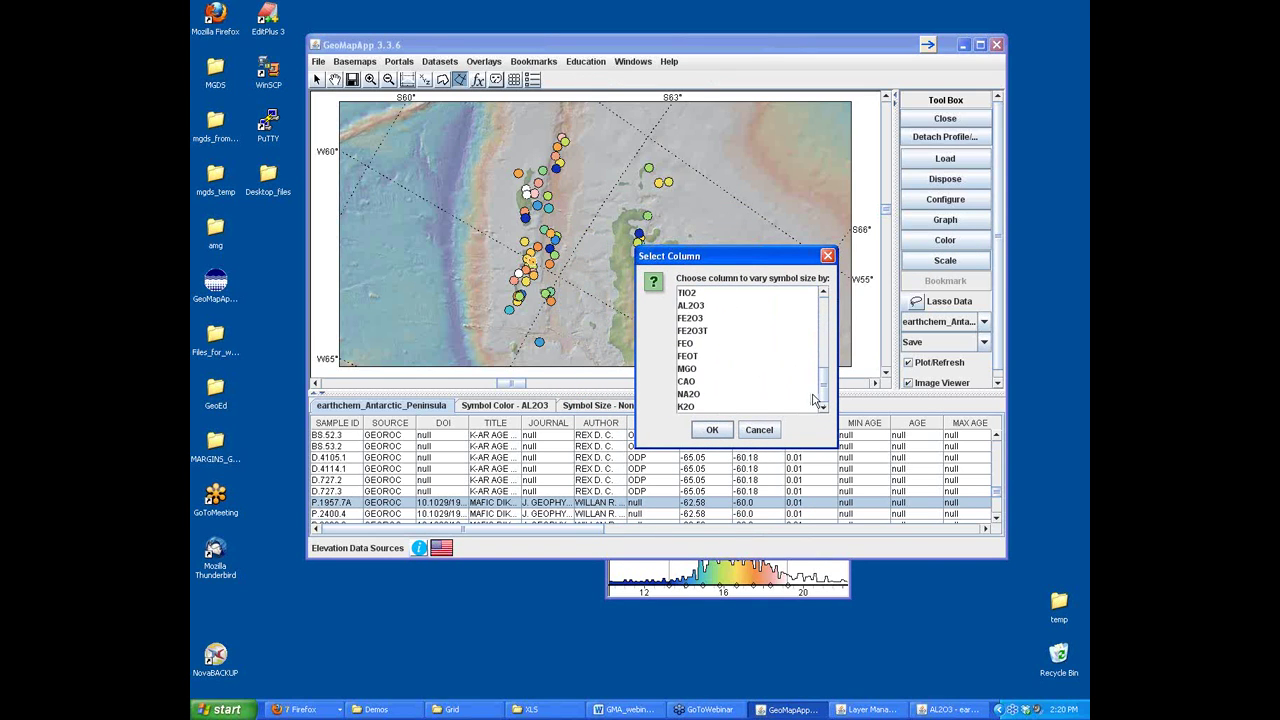
left_click(690, 370)
left_click(712, 429)
left_click_drag(660, 257, 734, 377)
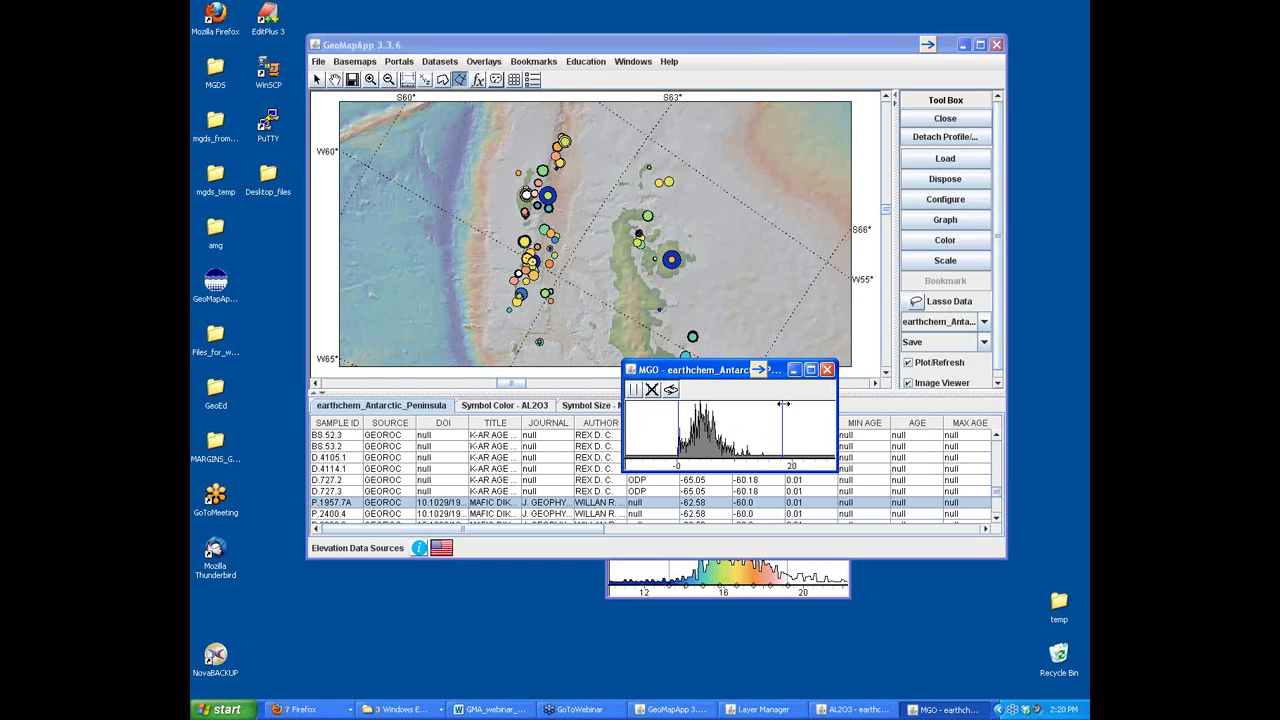
mouse_move(782, 409)
left_mouse_down()
mouse_move(688, 413)
mouse_move(699, 413)
left_mouse_up()
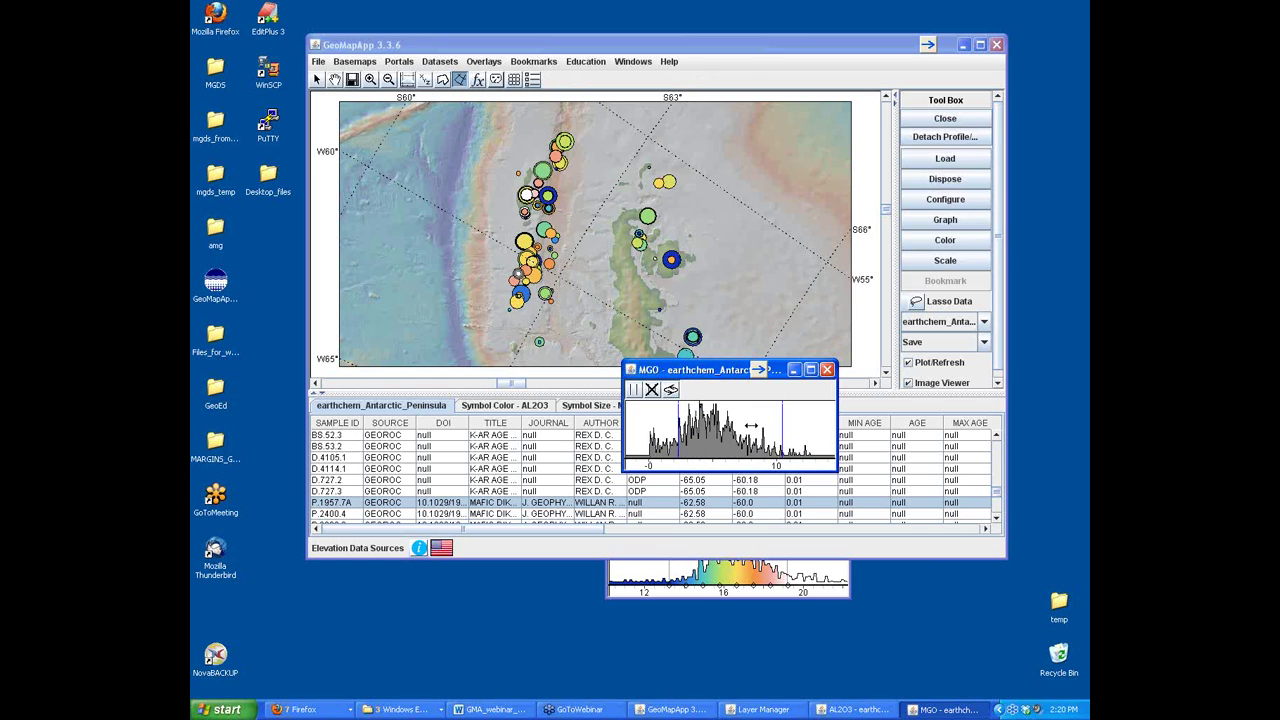
left_click_drag(736, 378, 880, 544)
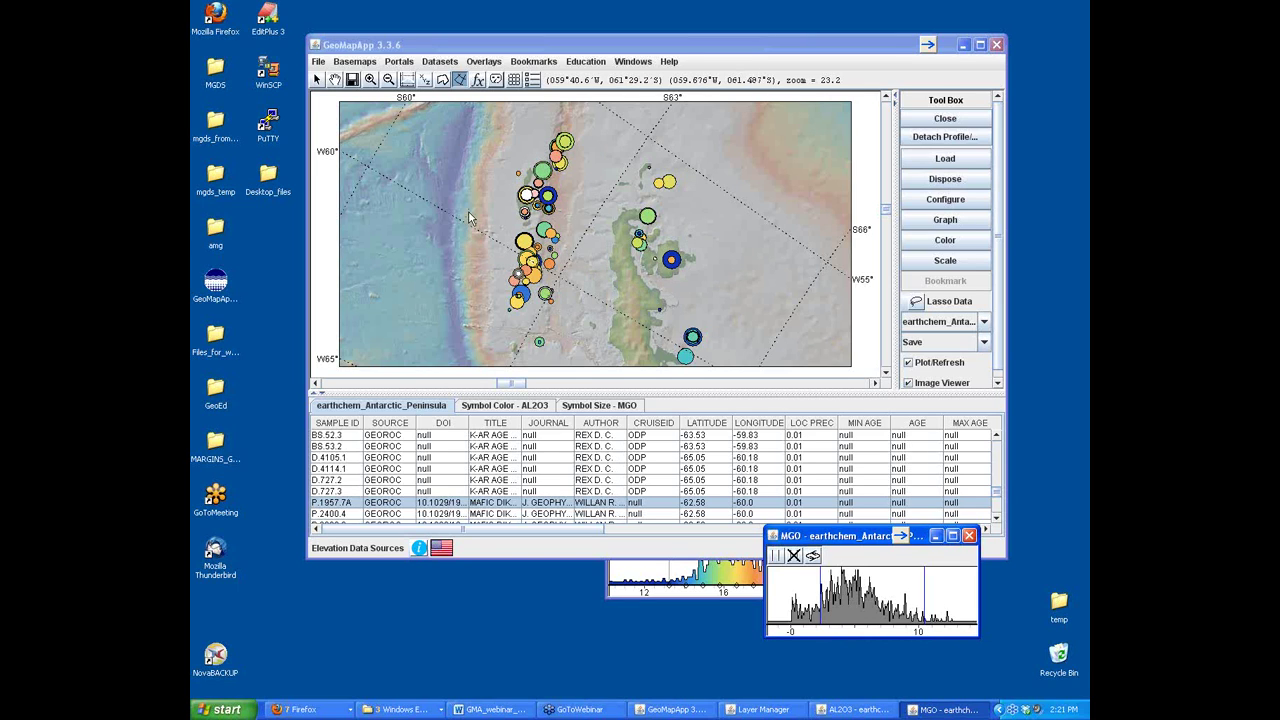
- Check the file formats offered for saving the map window, and leave without saving
left_click(318, 62)
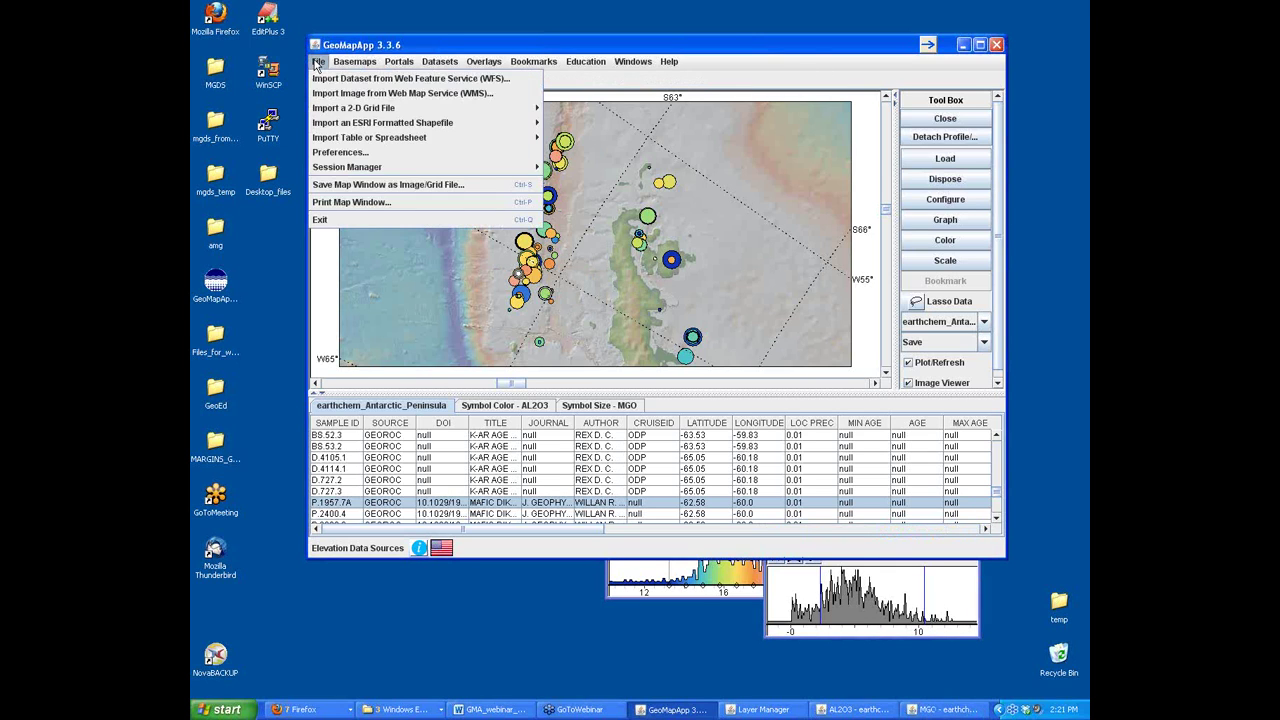
left_click(362, 185)
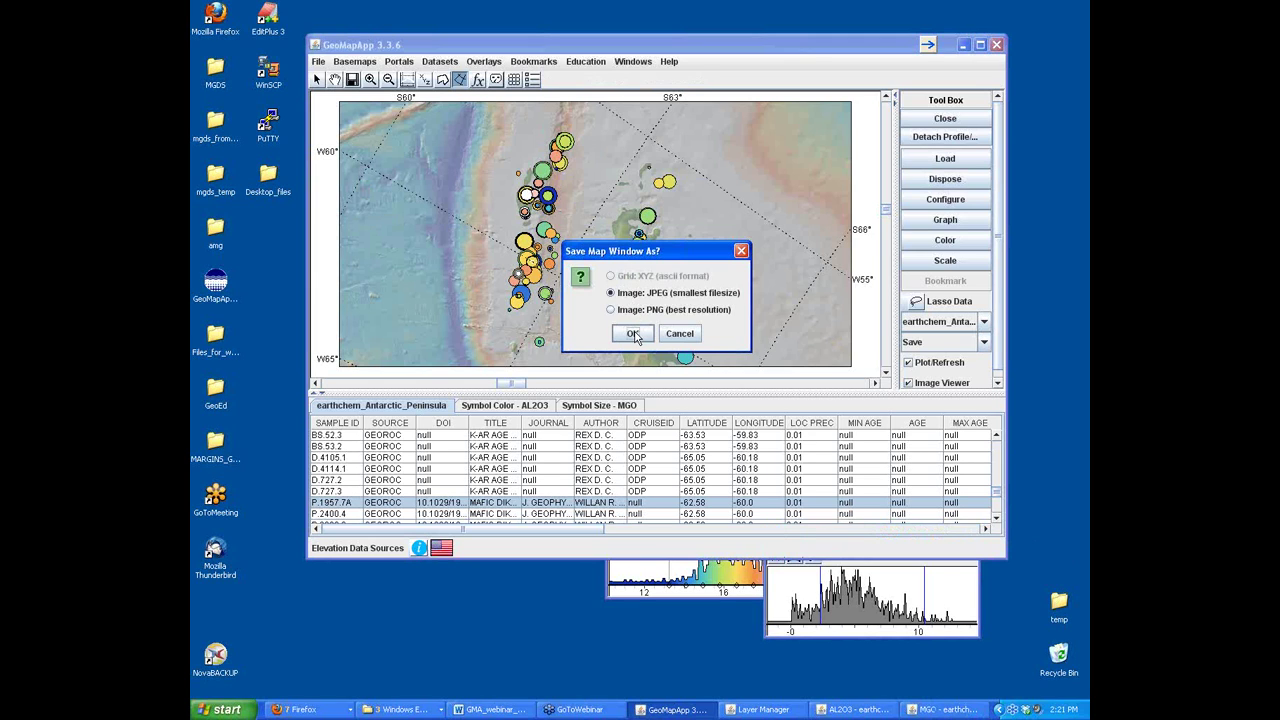
left_click(679, 334)
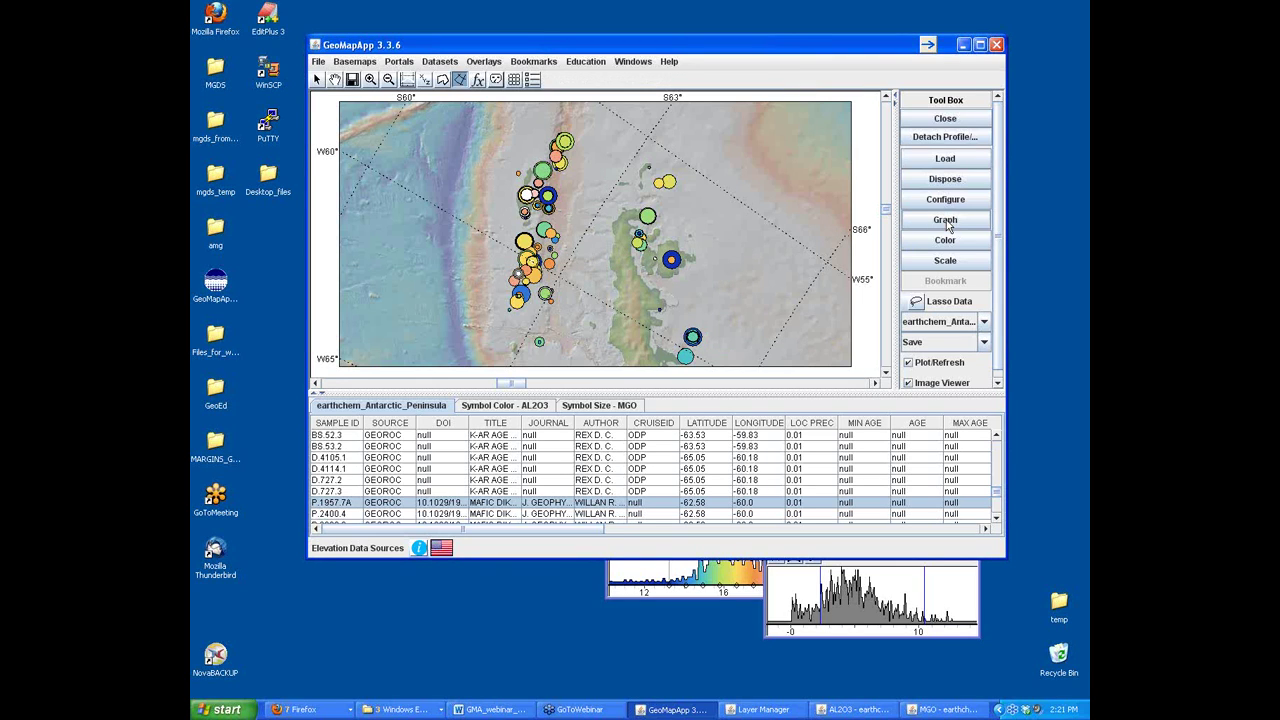
- Create a scatter plot of K2O against SIO2 from the geochemistry table and move the graph window clear of the map's samples
left_click(945, 221)
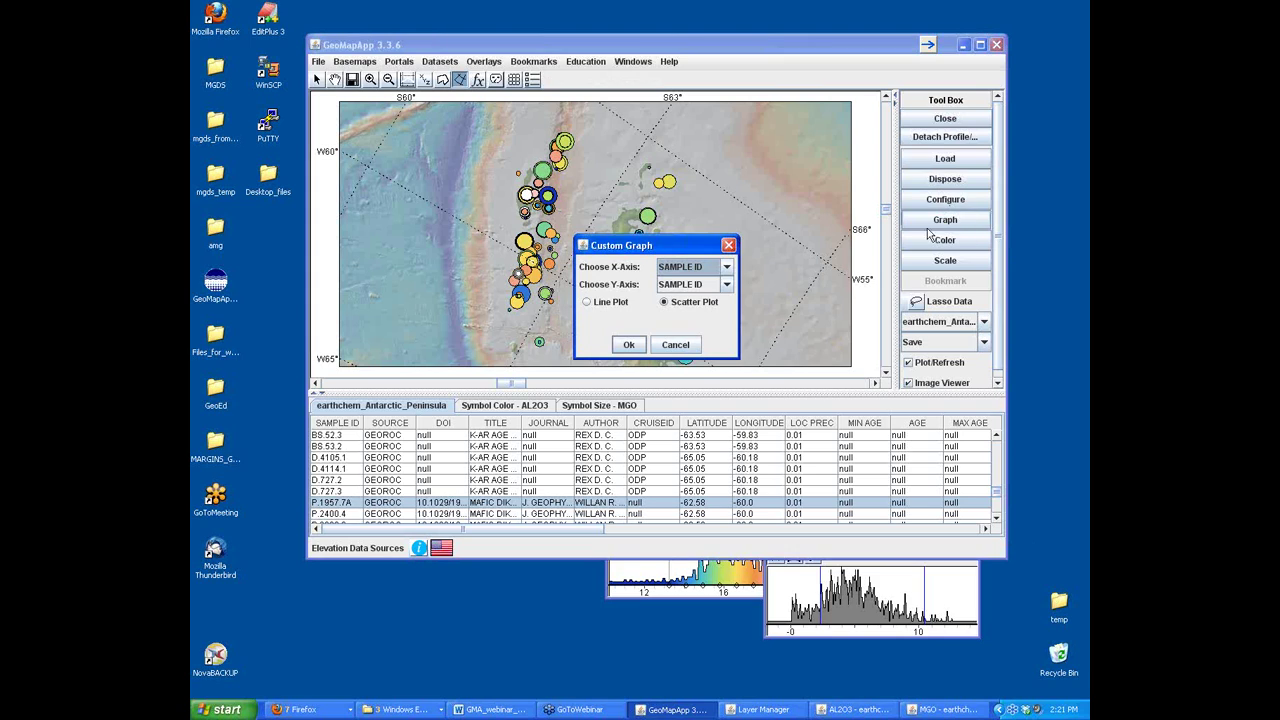
left_click(687, 270)
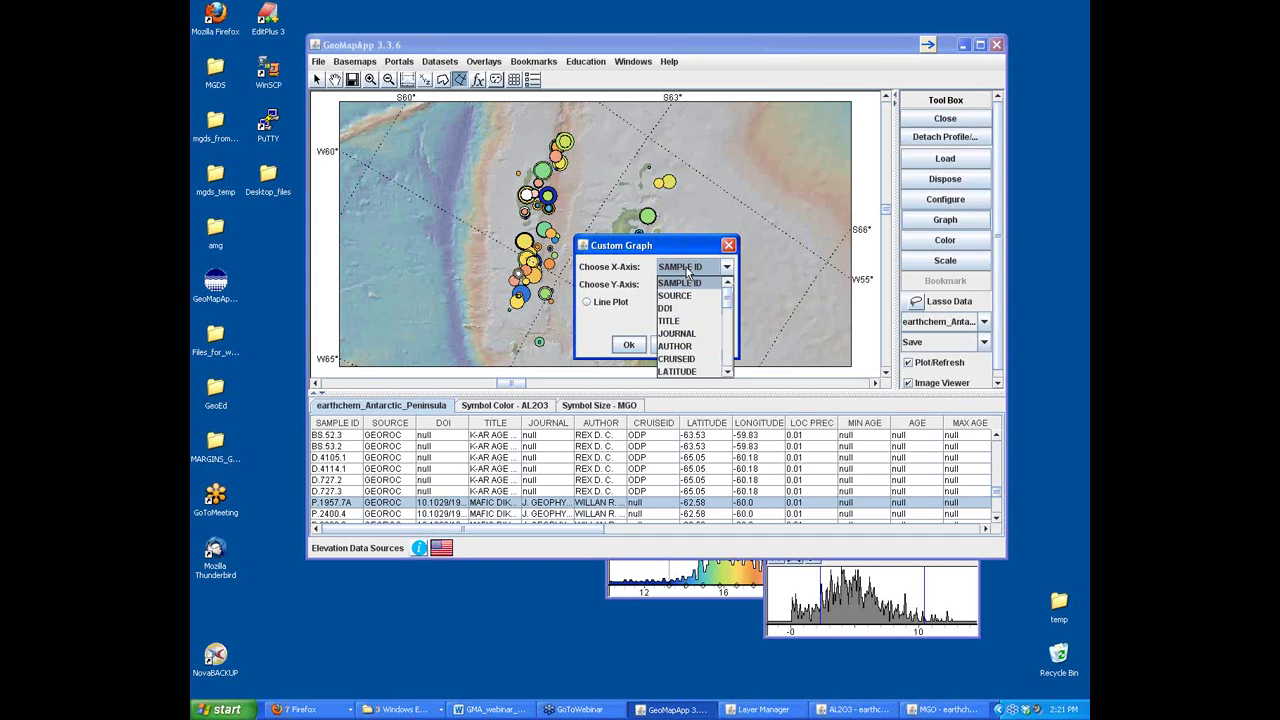
left_click(727, 352)
left_click(727, 352)
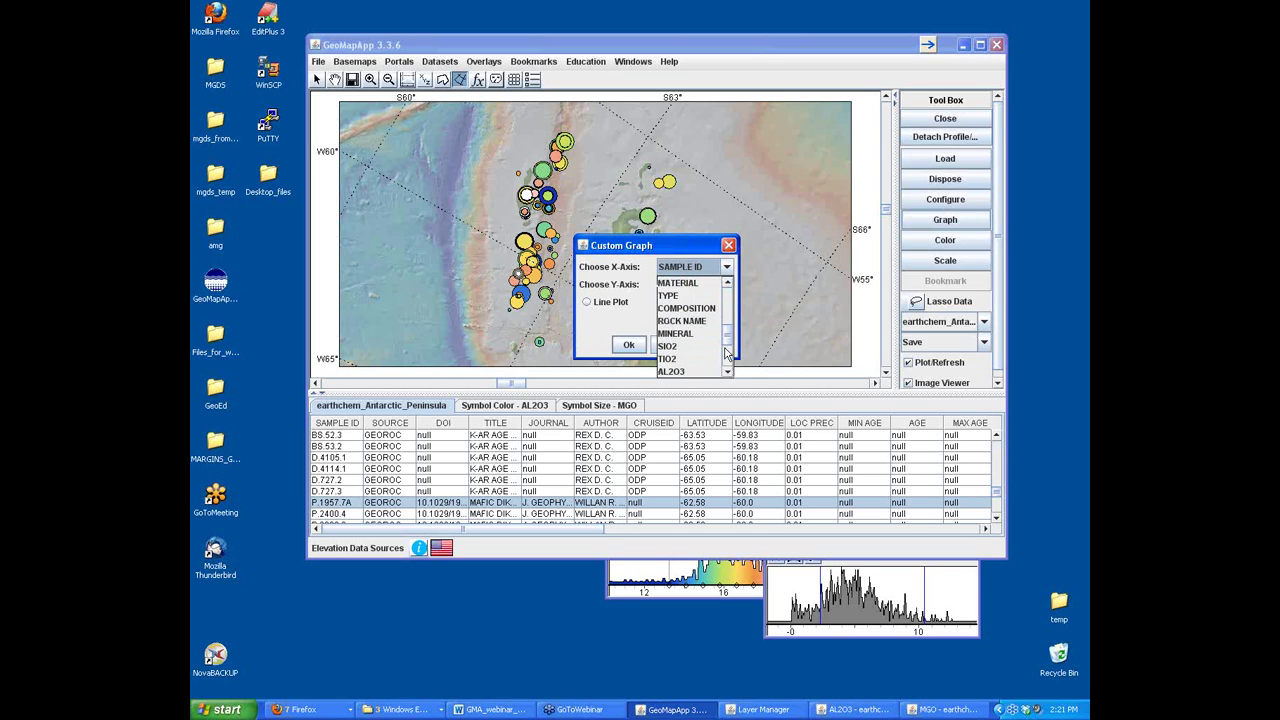
left_click(682, 350)
left_click(690, 287)
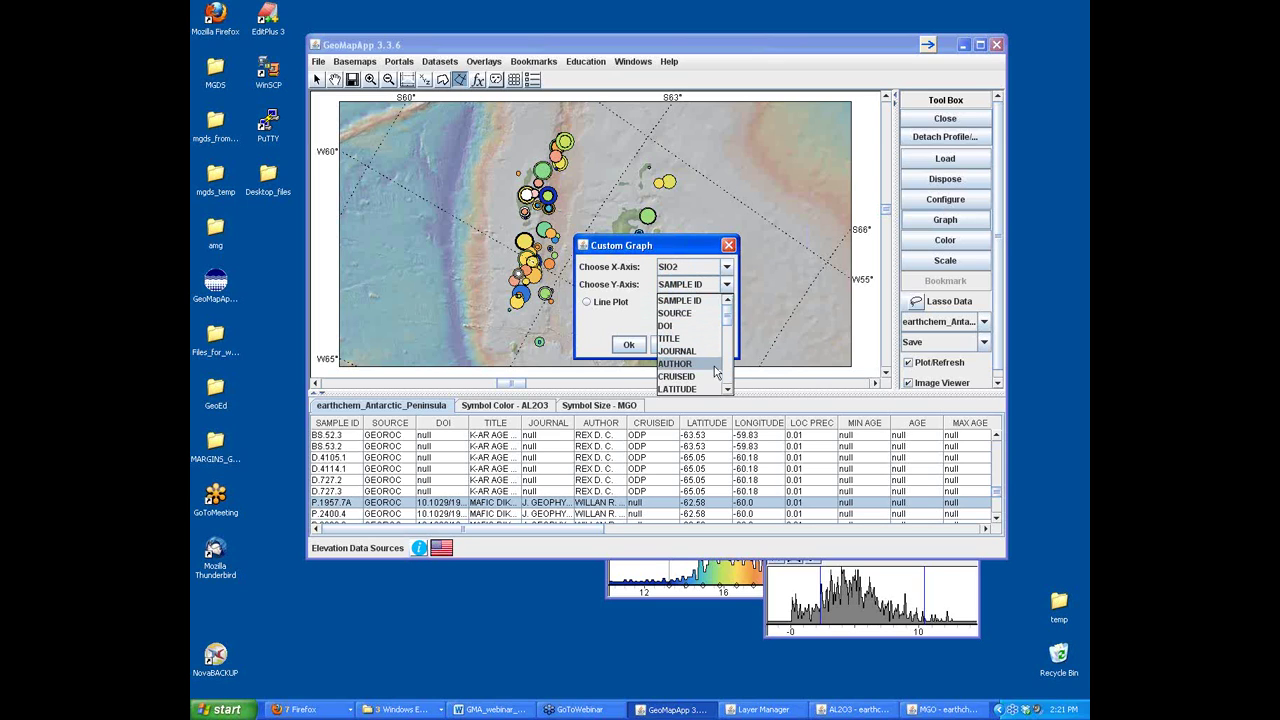
left_click_drag(728, 321, 730, 400)
left_click(686, 393)
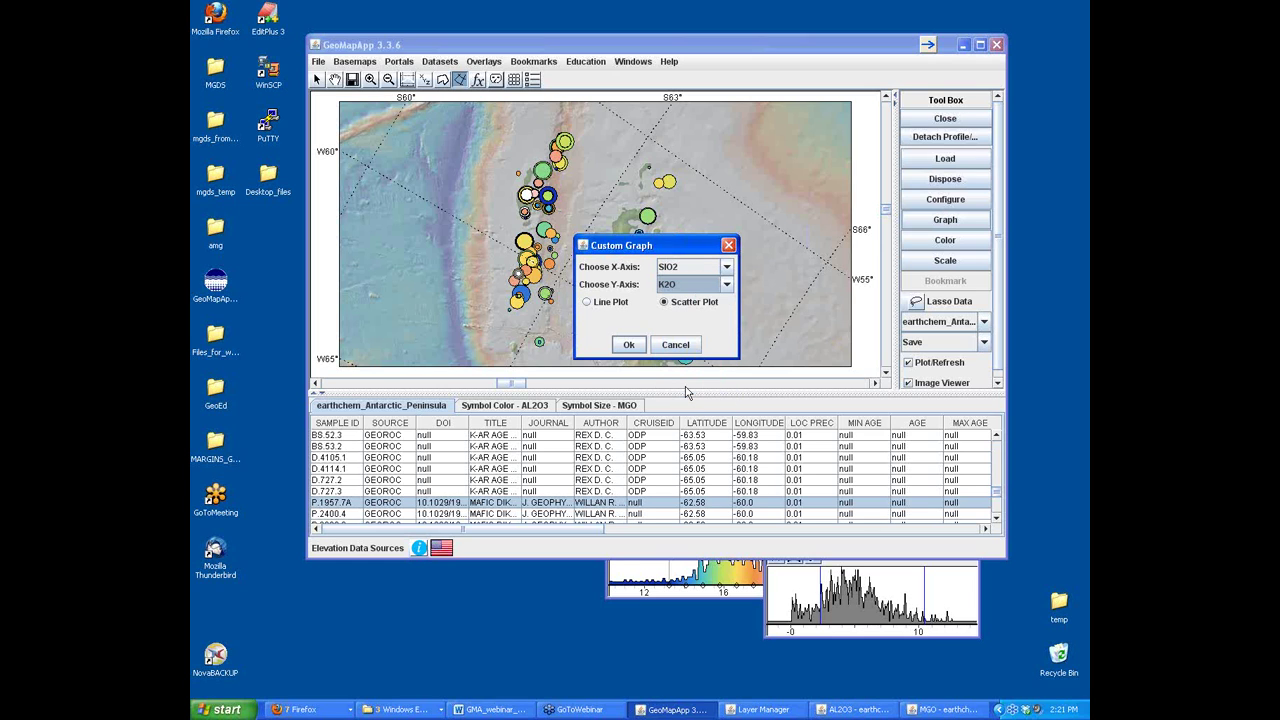
left_click(629, 344)
left_click_drag(294, 11, 801, 158)
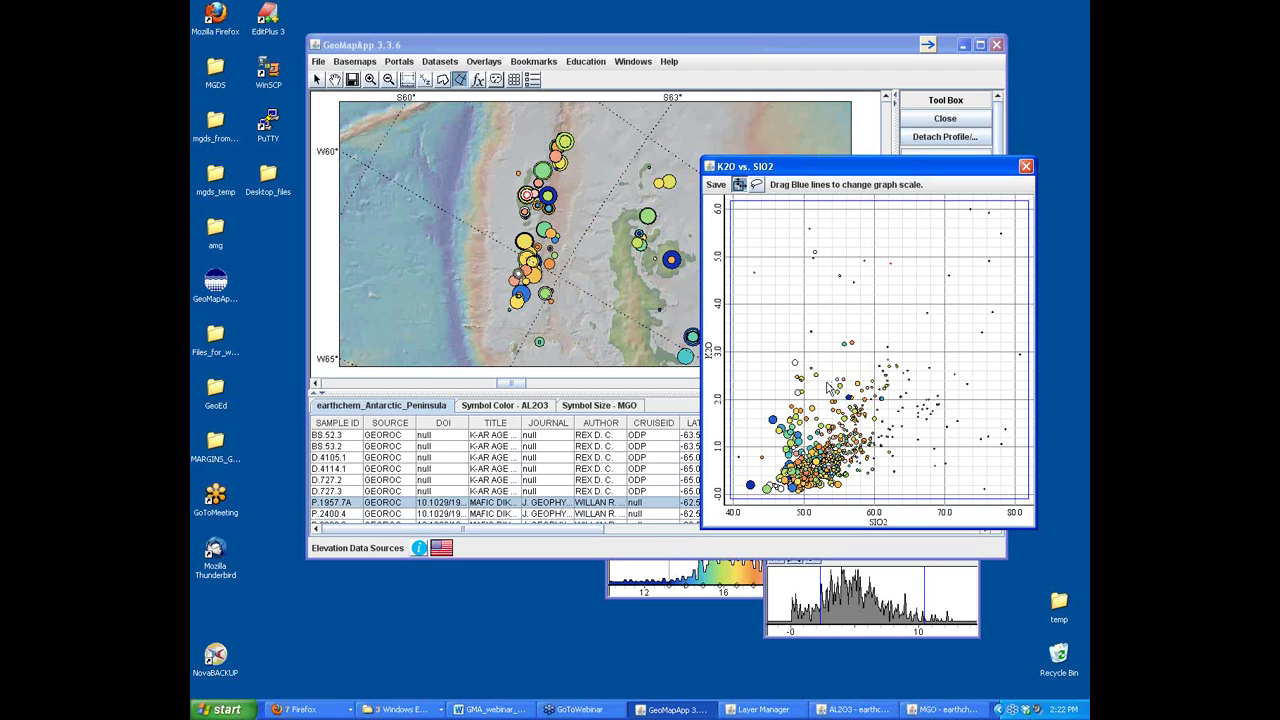
- Narrow the graph's scale to about 43 to 68 for SIO2 and an upper limit of about 3.2 for K2O
left_click(881, 202)
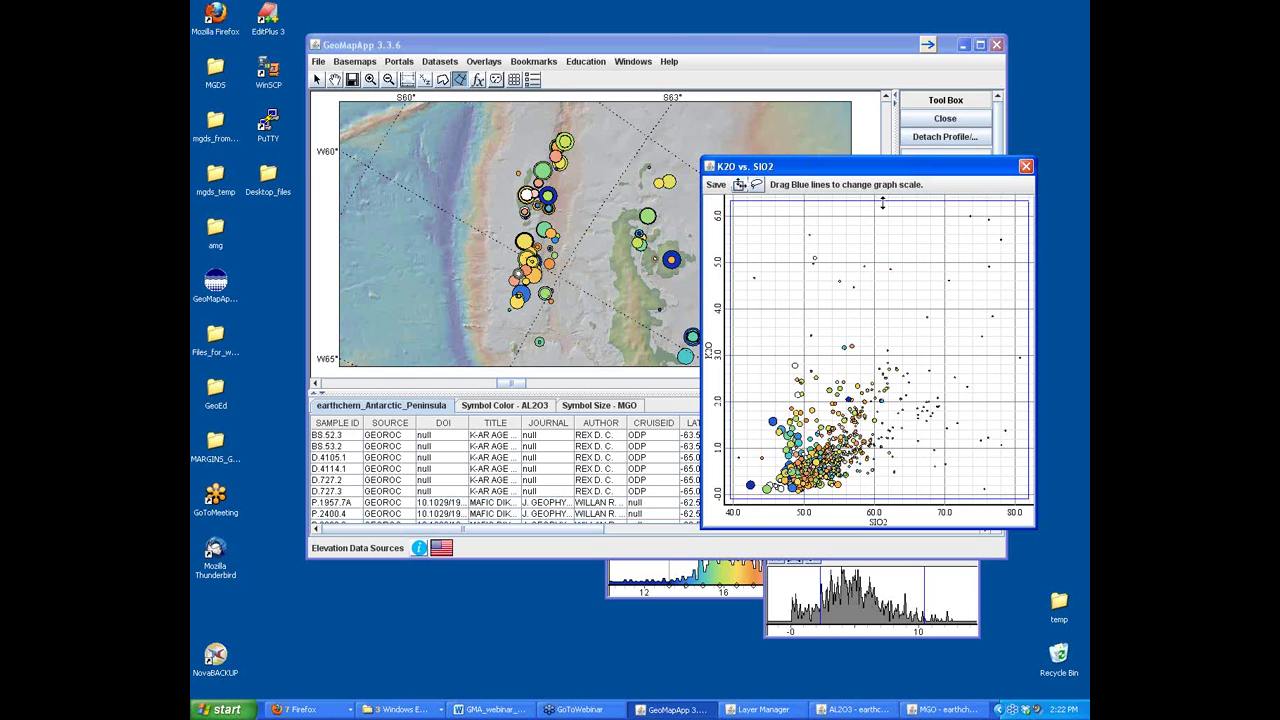
left_click_drag(894, 348, 894, 347)
left_click_drag(1030, 377, 918, 382)
left_click_drag(735, 375, 776, 367)
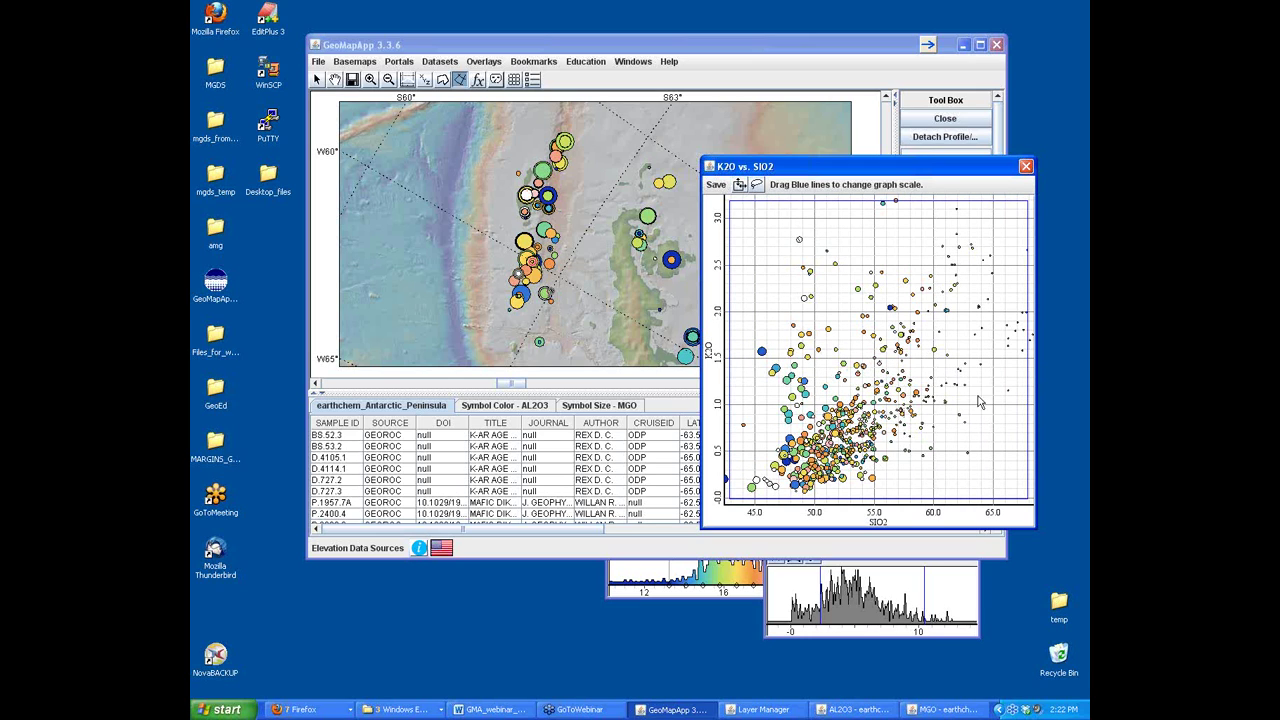
- Lasso the K2O-rich samples in the upper part of the graph and move the graph window clear of the tool box
left_click(757, 186)
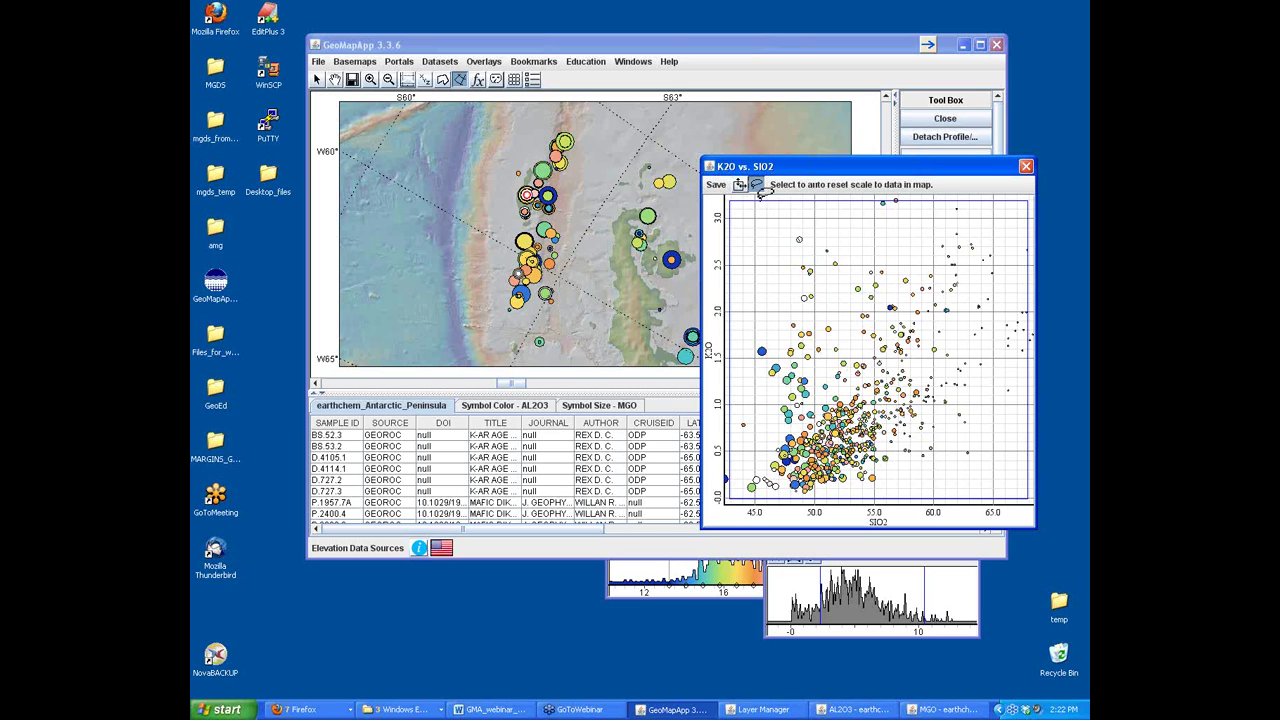
mouse_move(793, 237)
left_mouse_down()
mouse_move(897, 333)
mouse_move(1015, 352)
mouse_move(984, 258)
mouse_move(794, 230)
left_mouse_up()
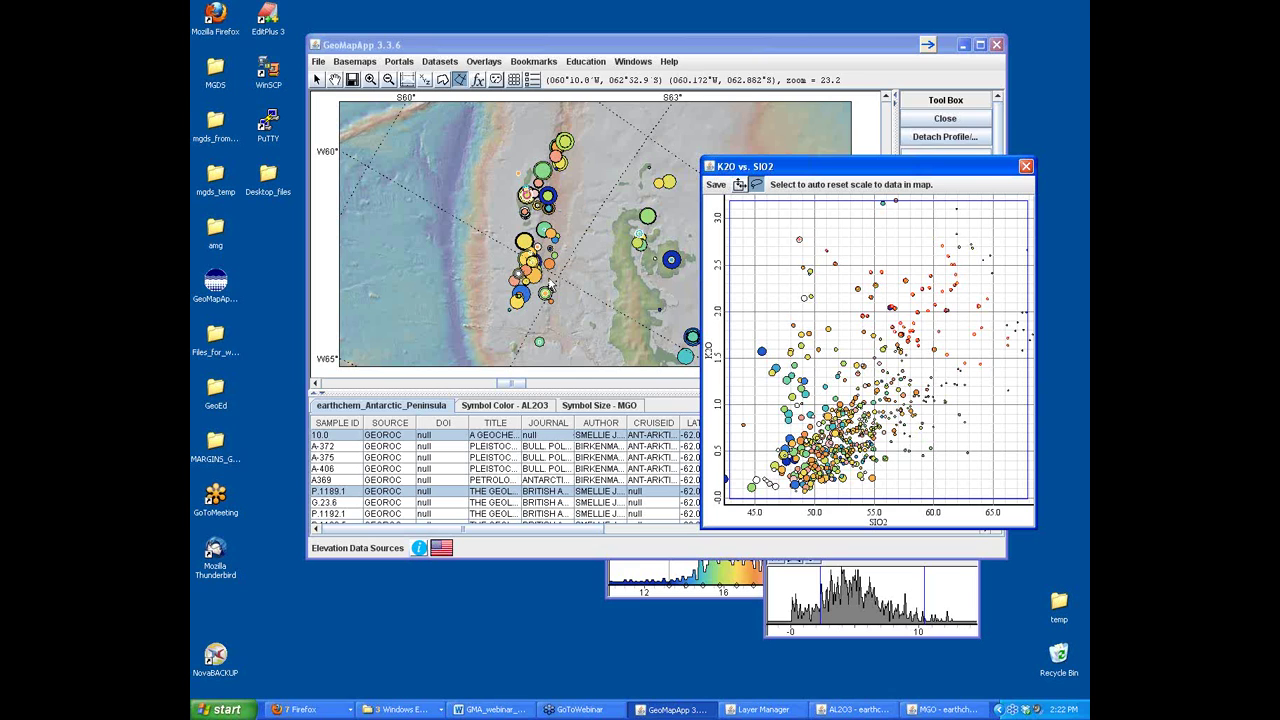
left_click_drag(833, 168, 662, 208)
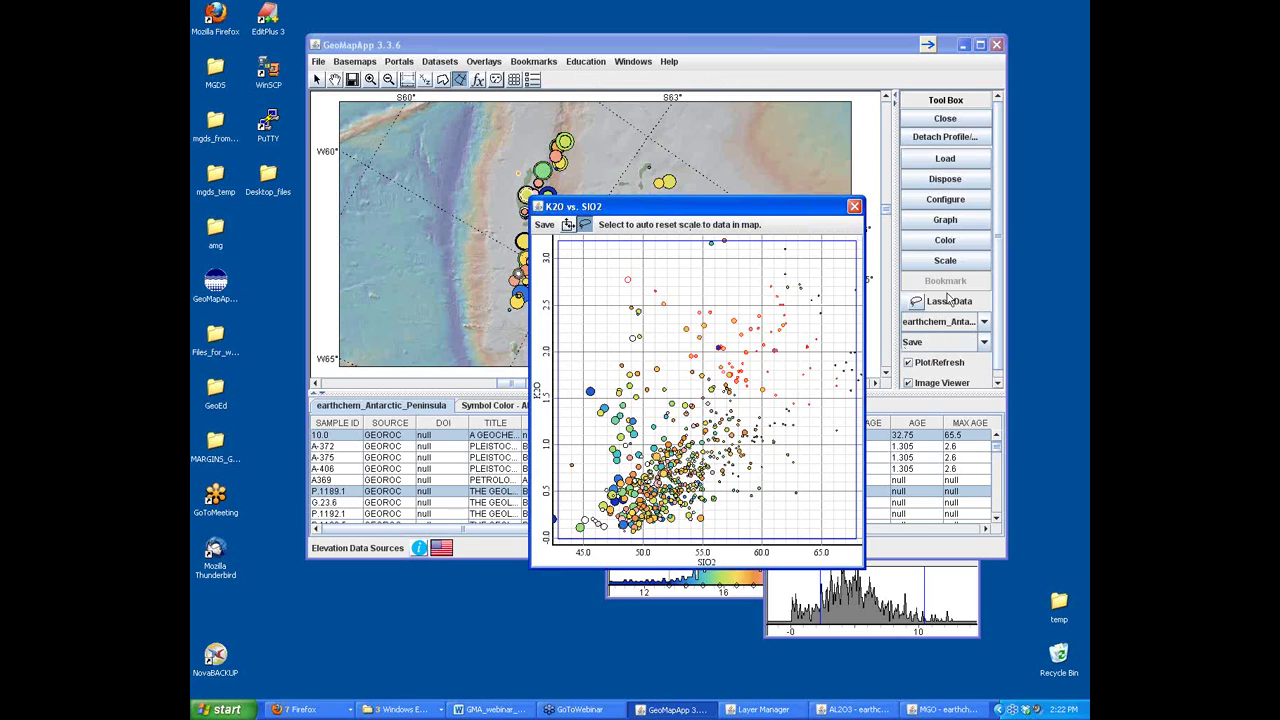
- Check the save options for the table data and the selection without saving, and close the K2O vs. SIO2 graph
left_click(984, 342)
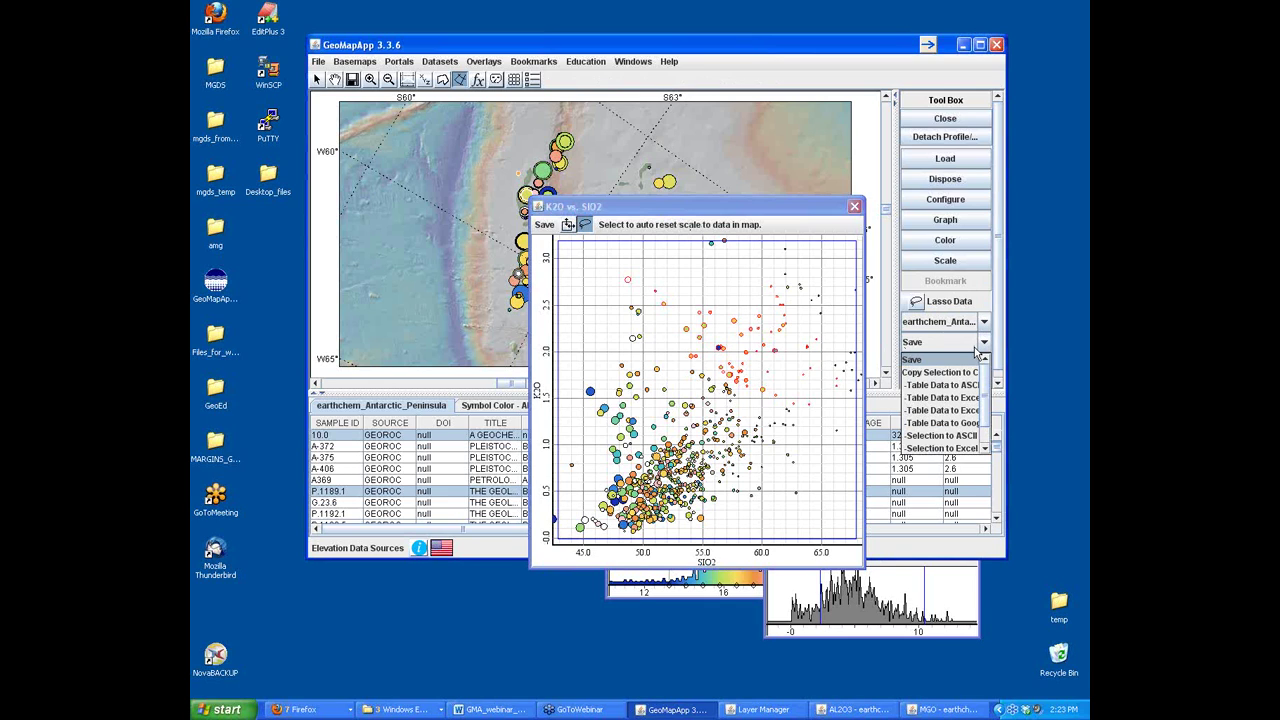
left_click(975, 350)
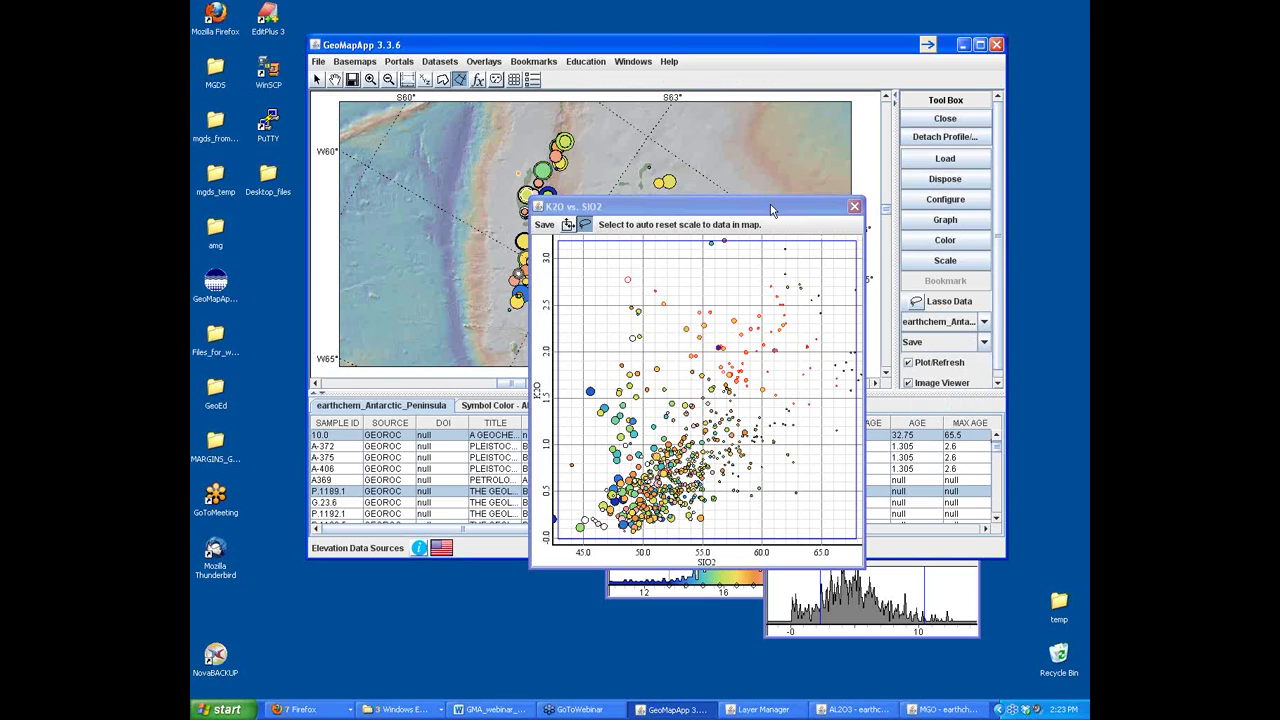
left_click(854, 208)
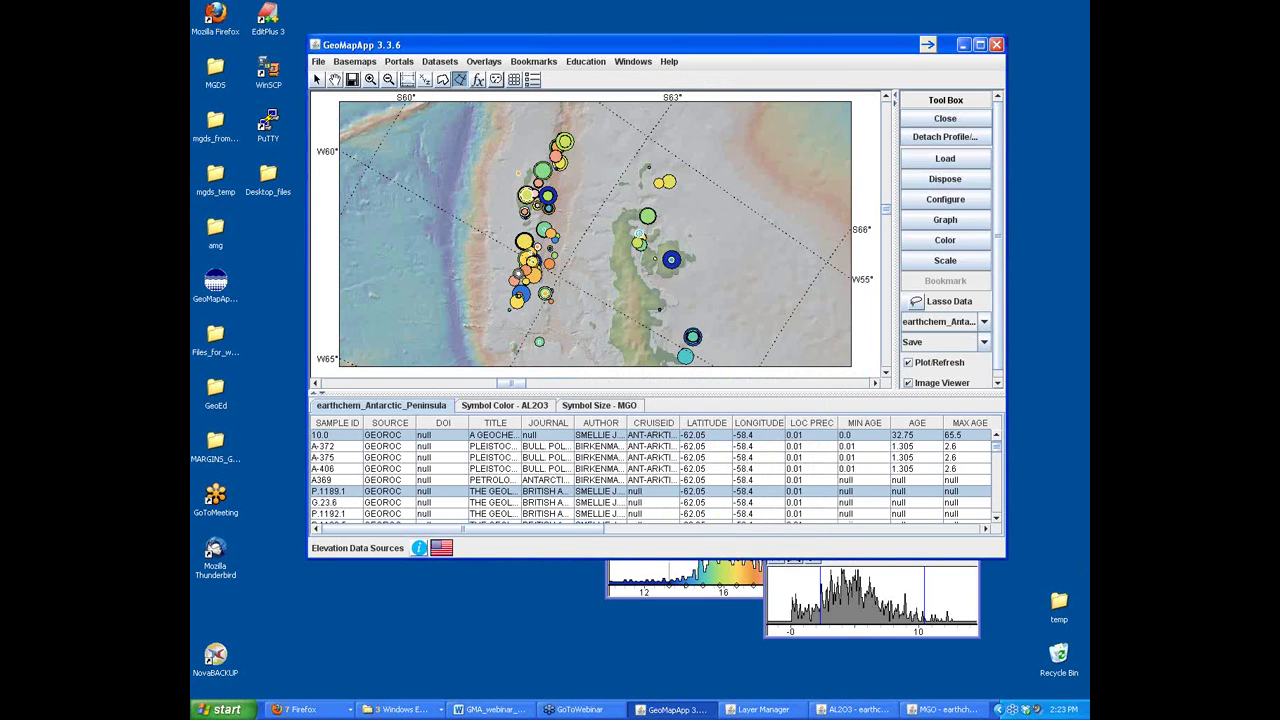
- Close the Antarctic Peninsula geochemistry table and zoom the map out to global scale
left_click(491, 710)
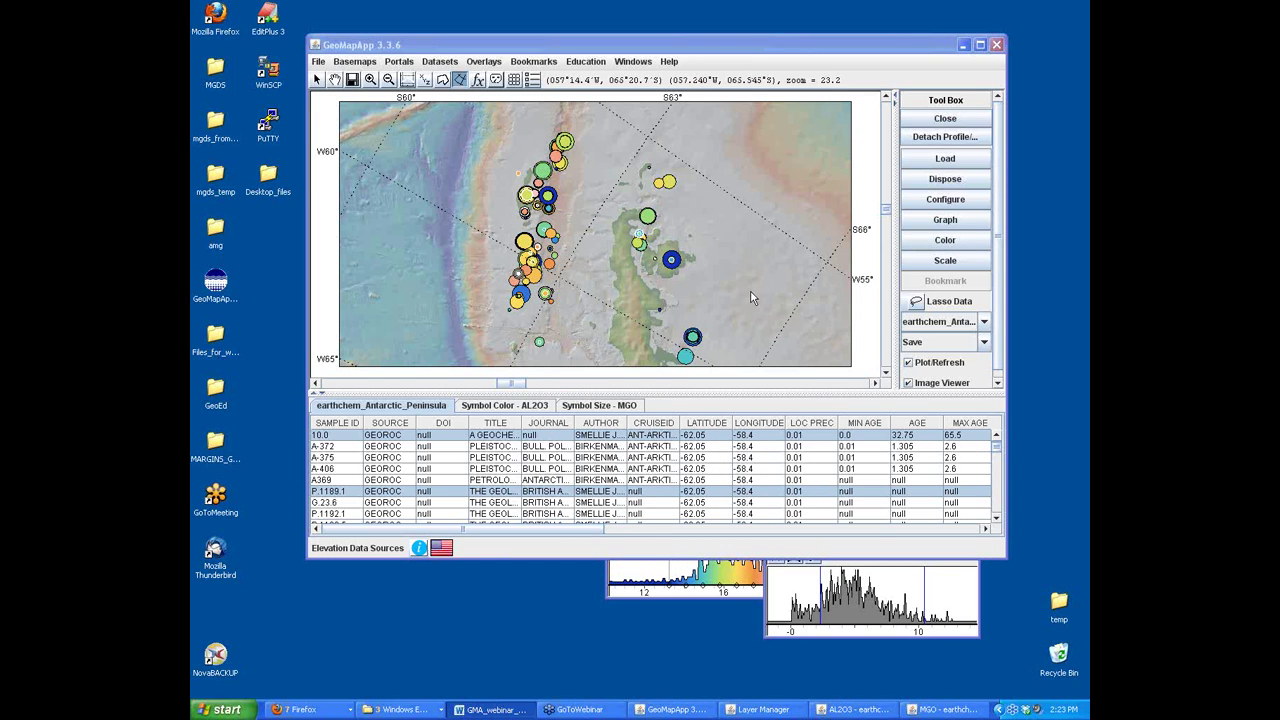
left_click(941, 124)
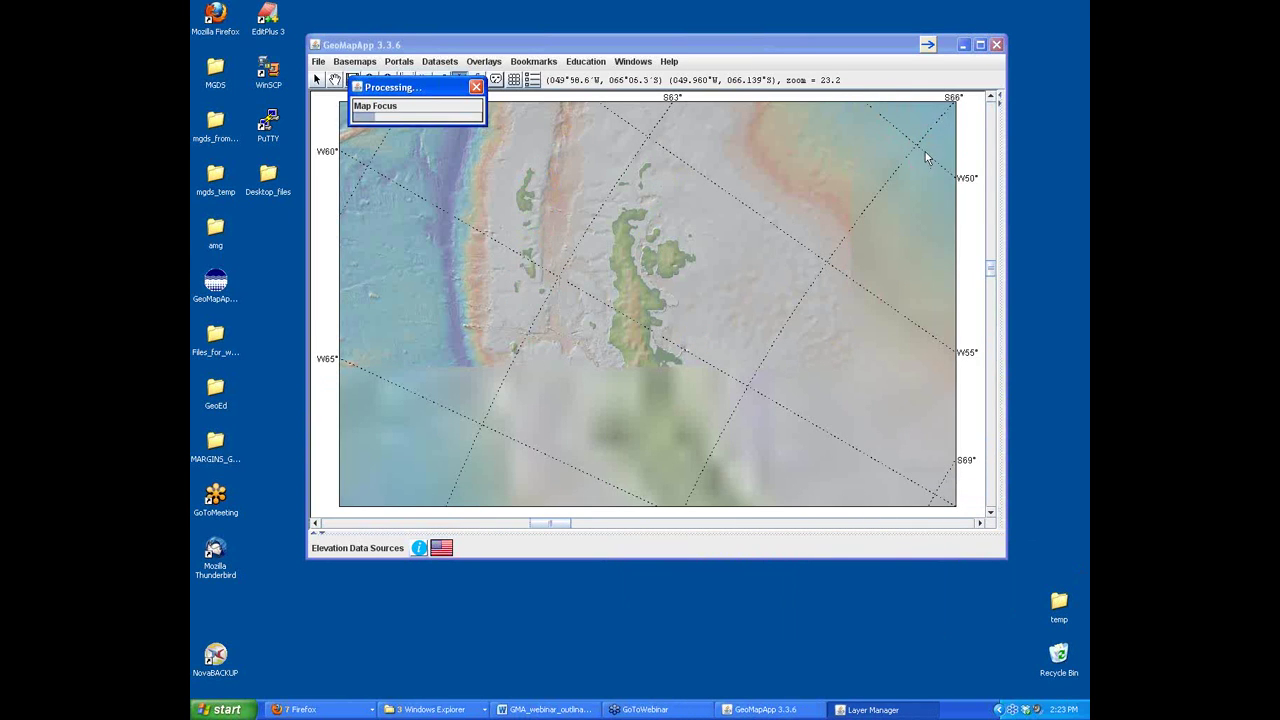
left_click(522, 63)
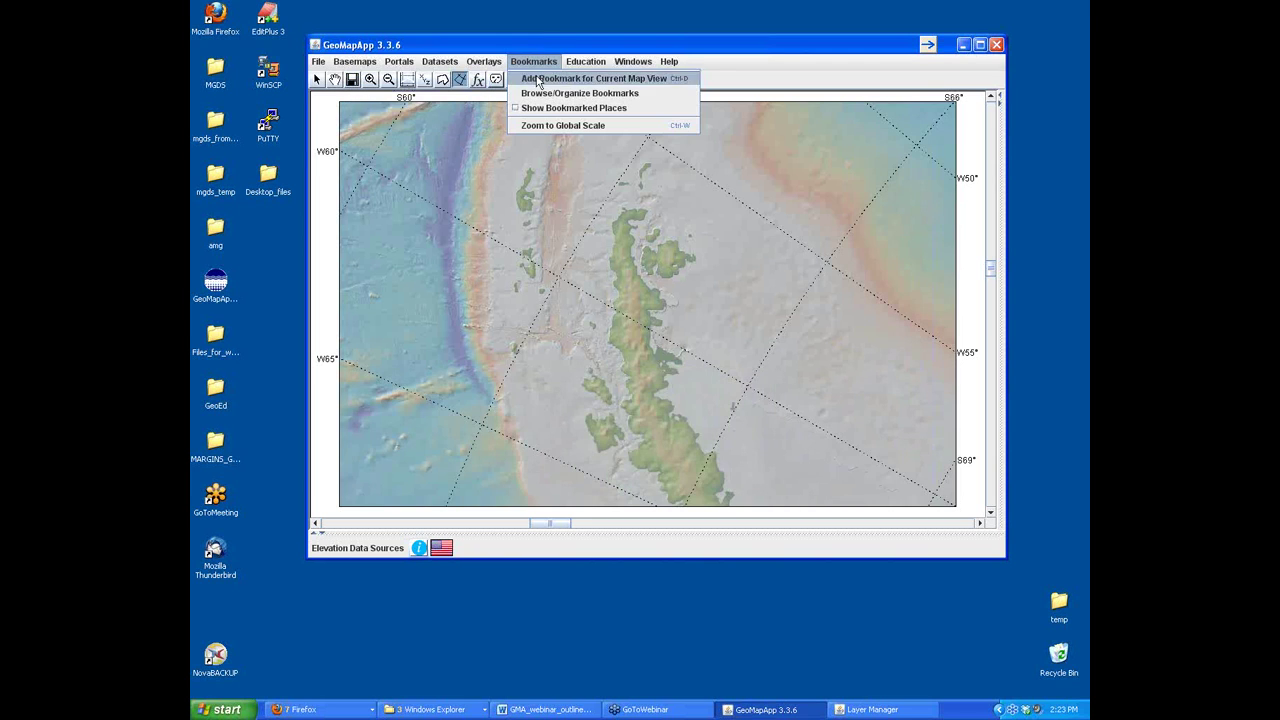
left_click(545, 125)
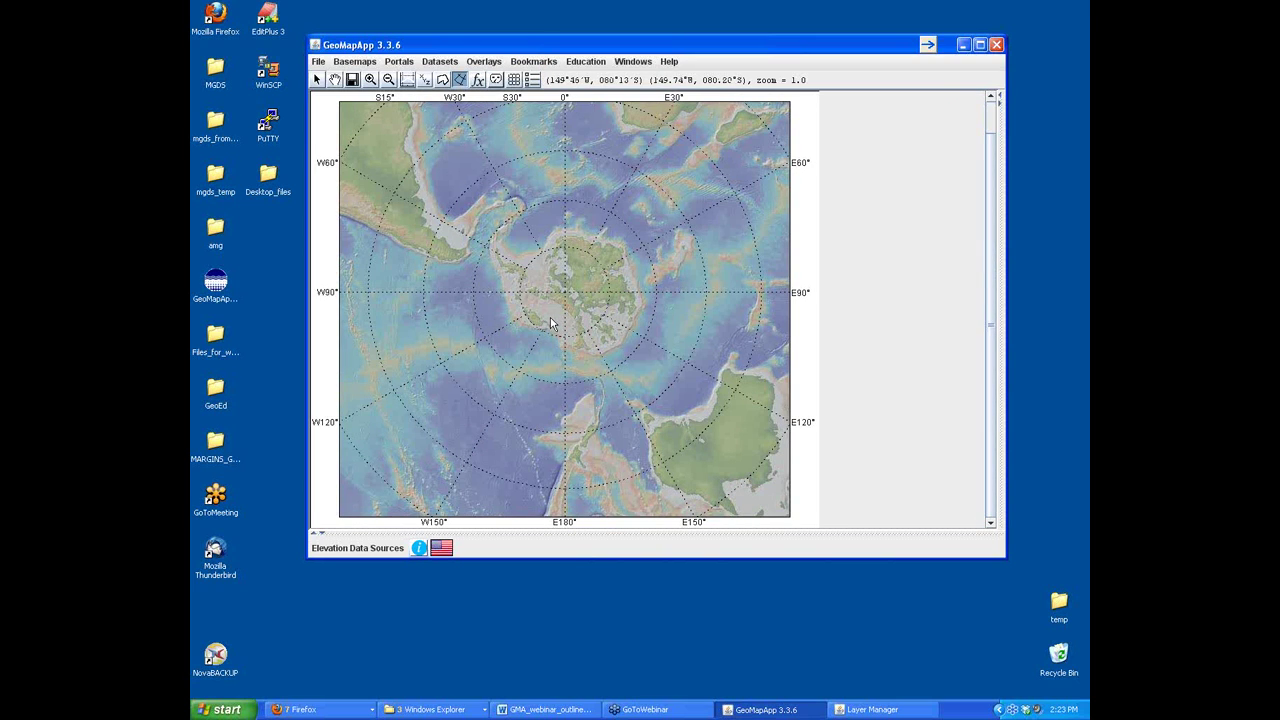
- Switch to Windows Explorer and examine the Rignot2008_glacialDivides .shp, .dbf and .shx files in the Antarctic Shapefile folder
left_click(438, 703)
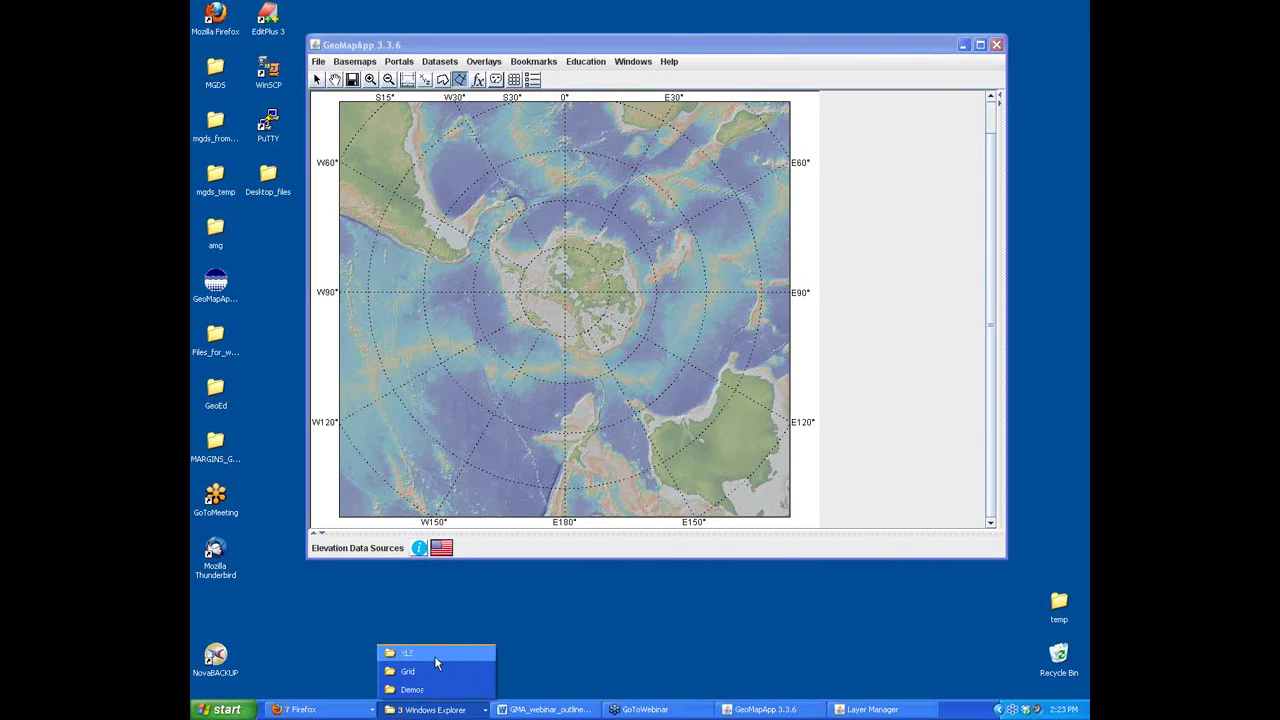
left_click(434, 654)
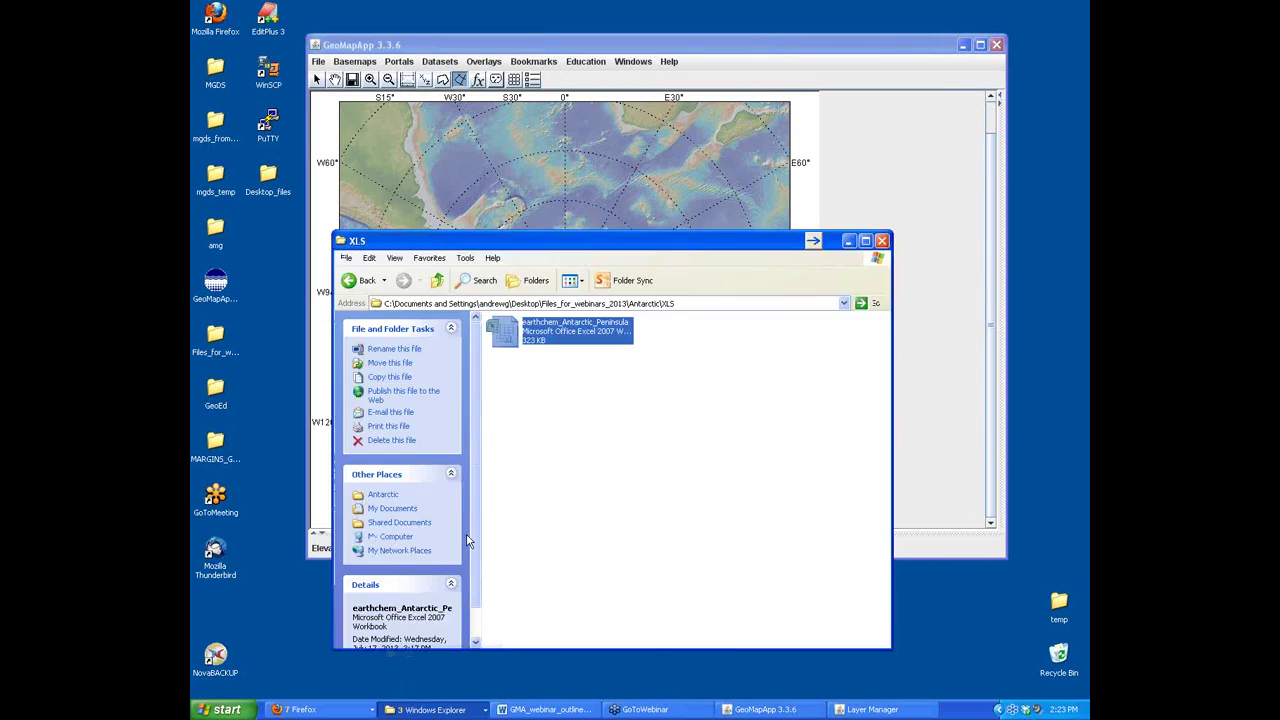
left_click(437, 281)
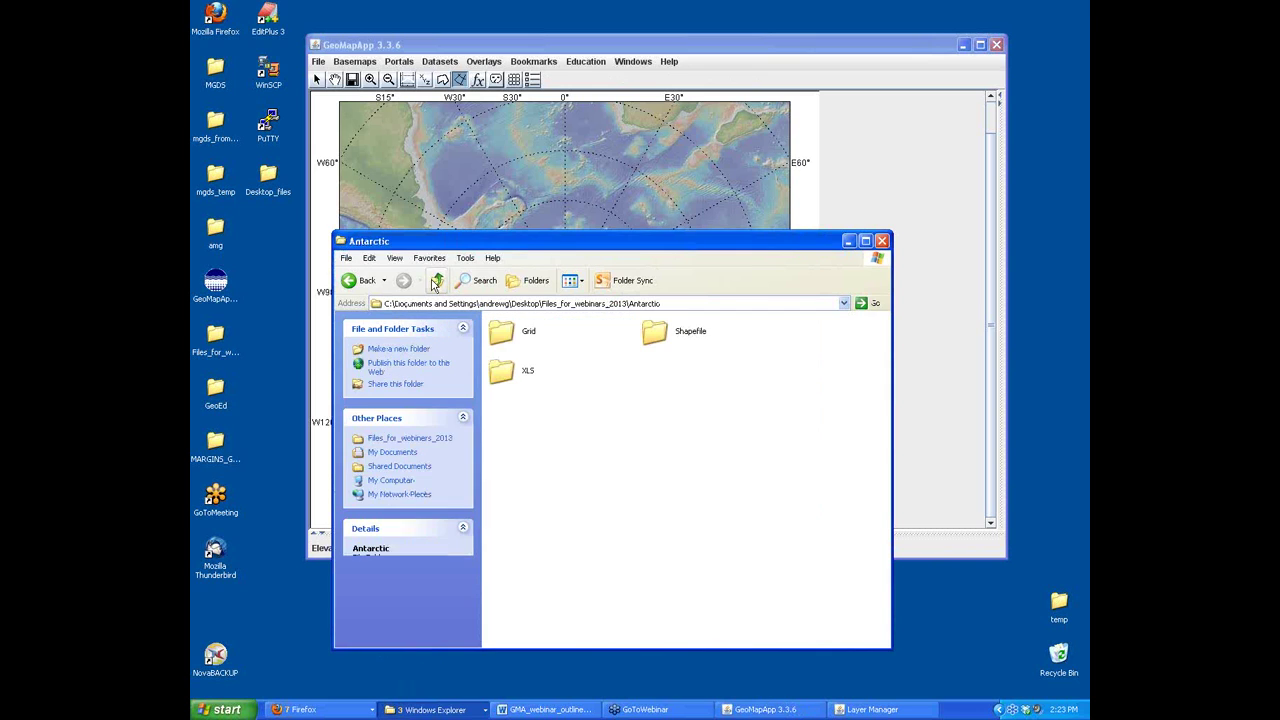
double_click(662, 336)
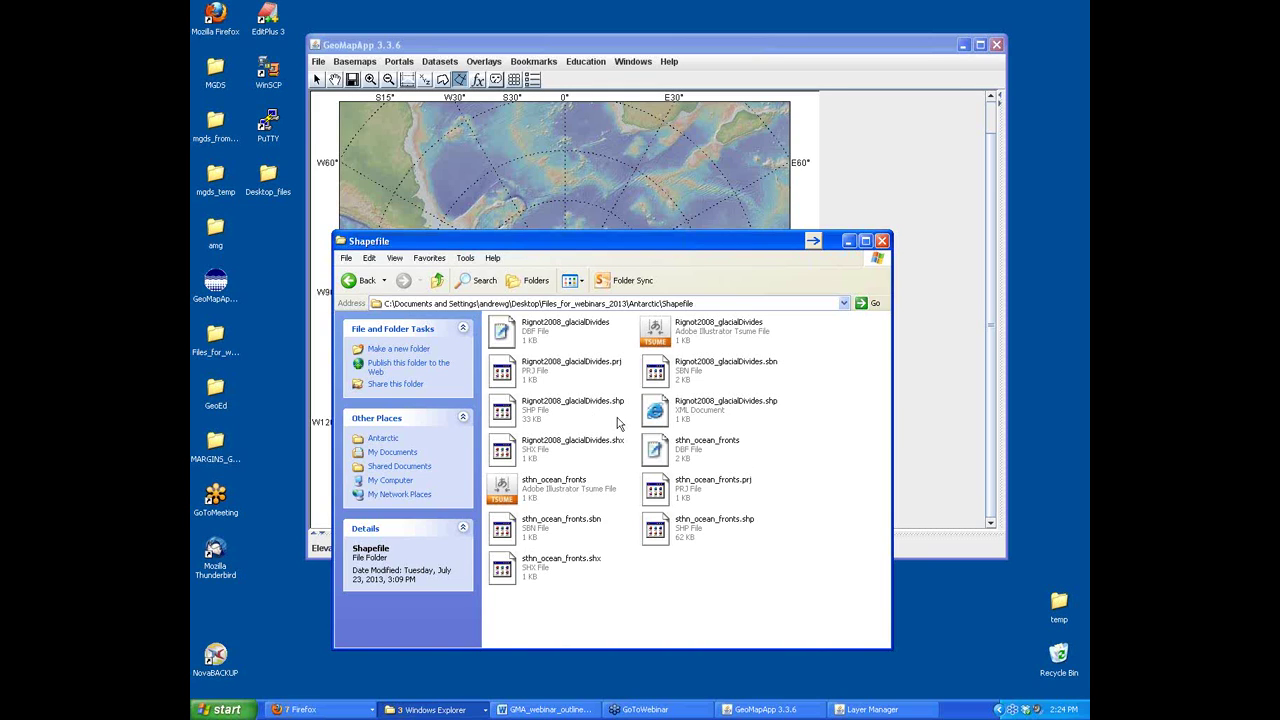
left_click(540, 410)
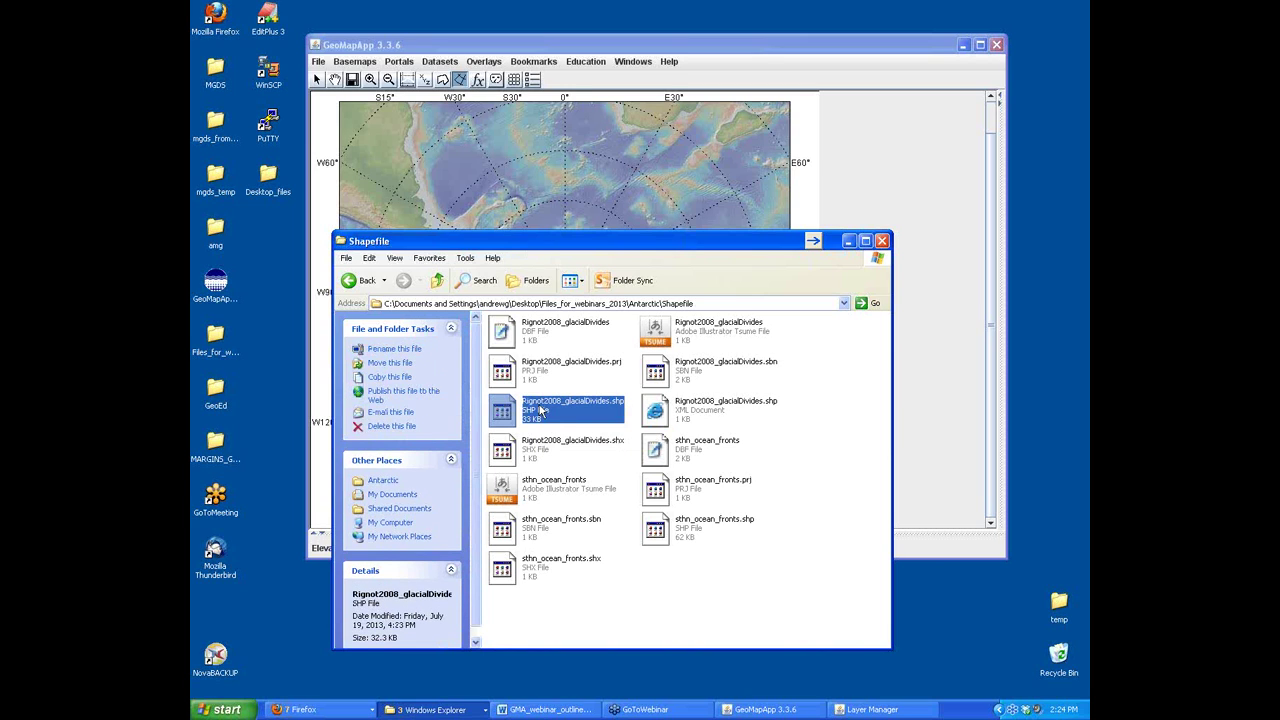
left_click(536, 338)
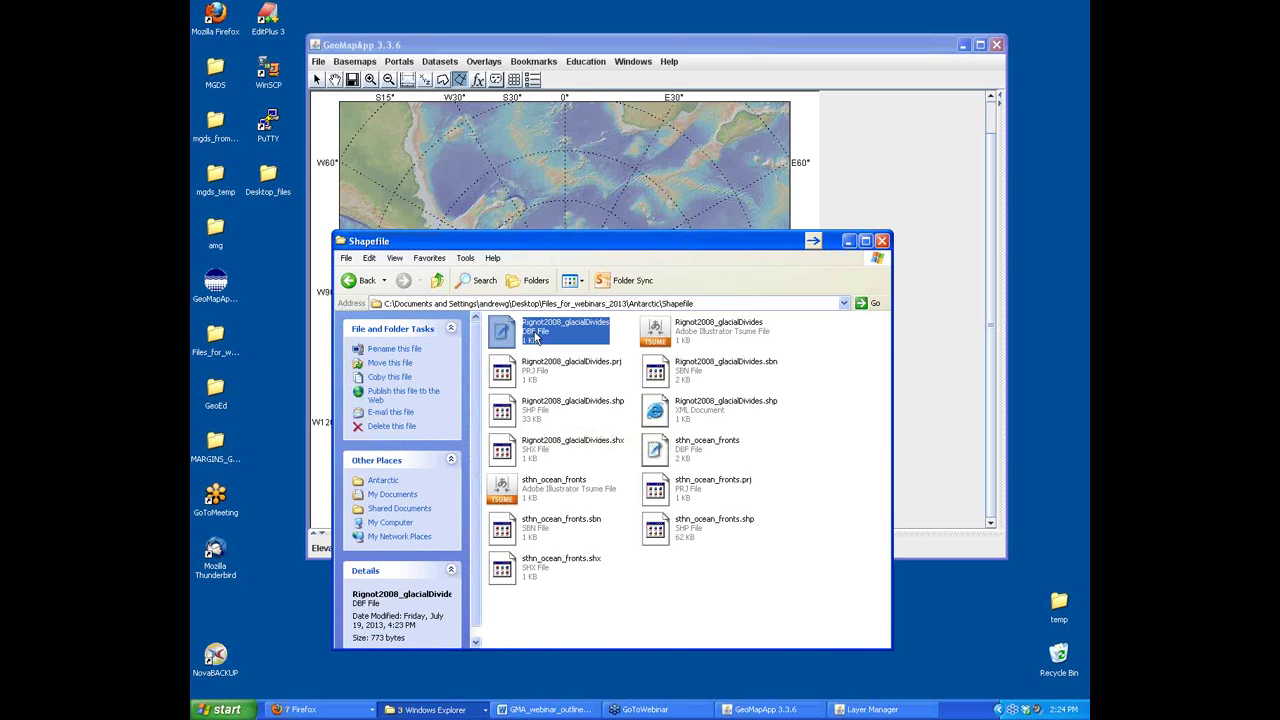
left_click(557, 456)
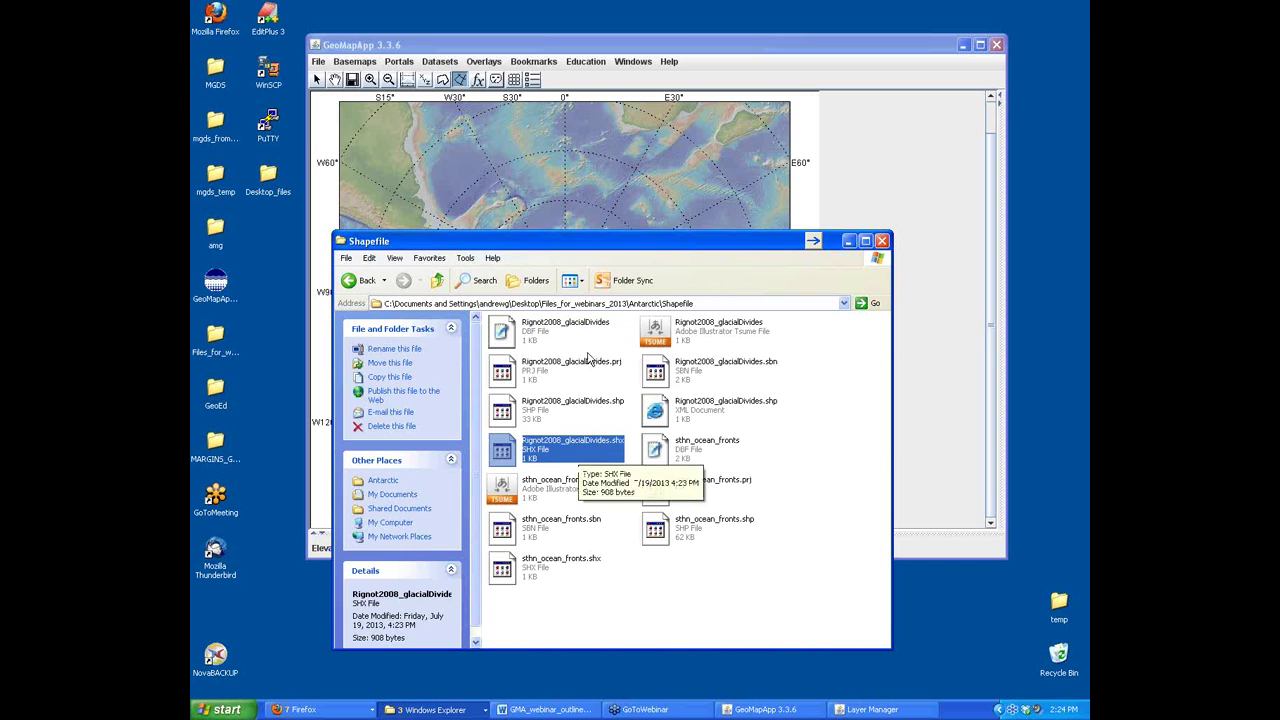
left_click(848, 241)
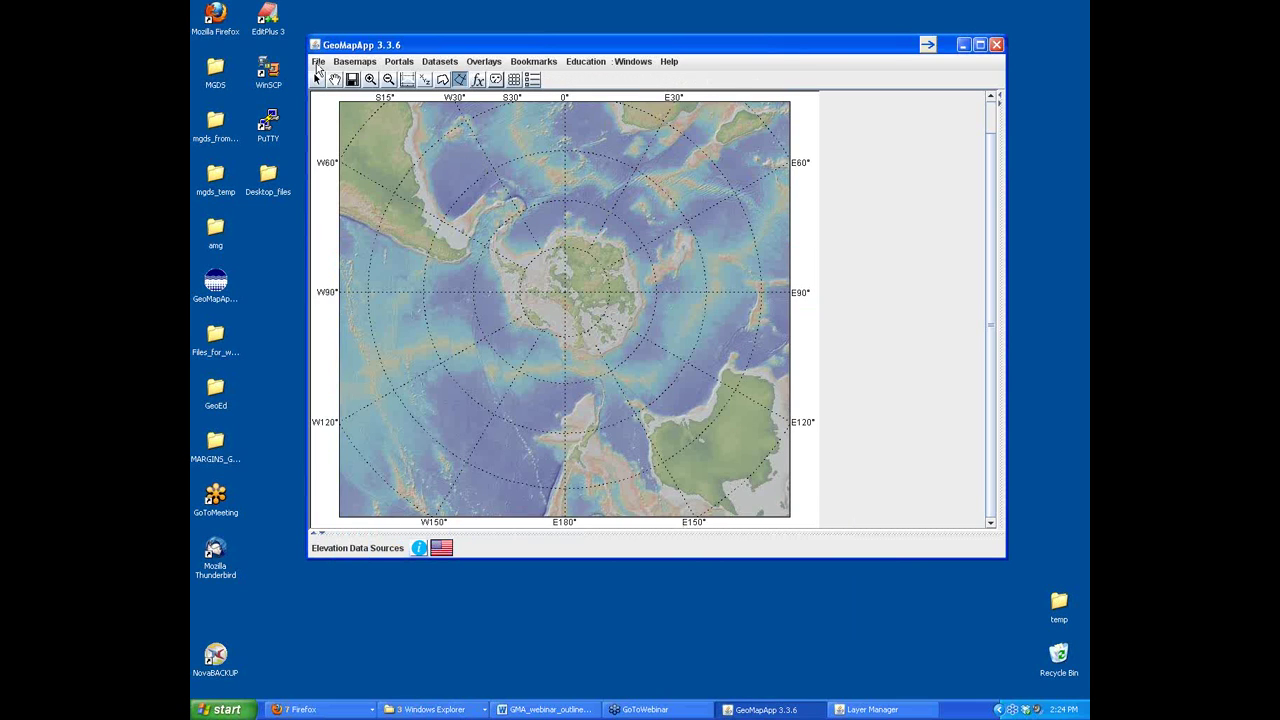
- Import the ESRI shapefile Rignot2008_glacialDivides.shp from the local Antarctic Shapefile folder
left_click(318, 62)
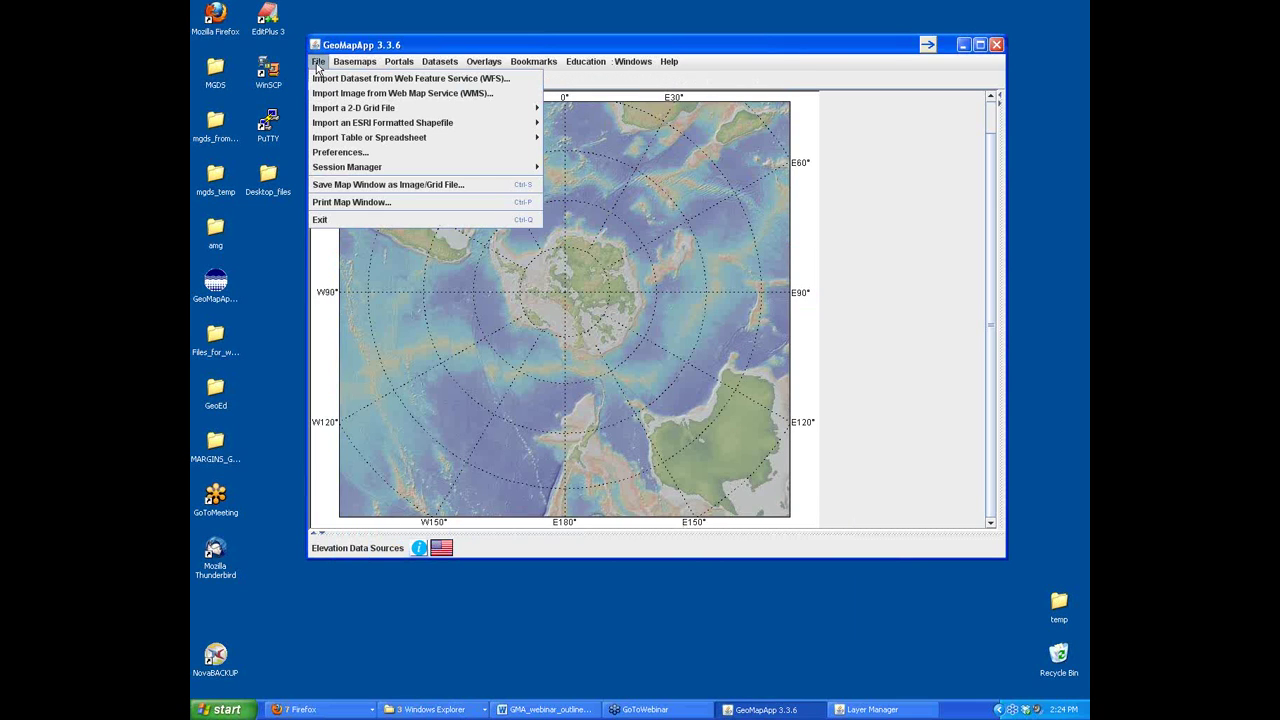
mouse_move(350, 127)
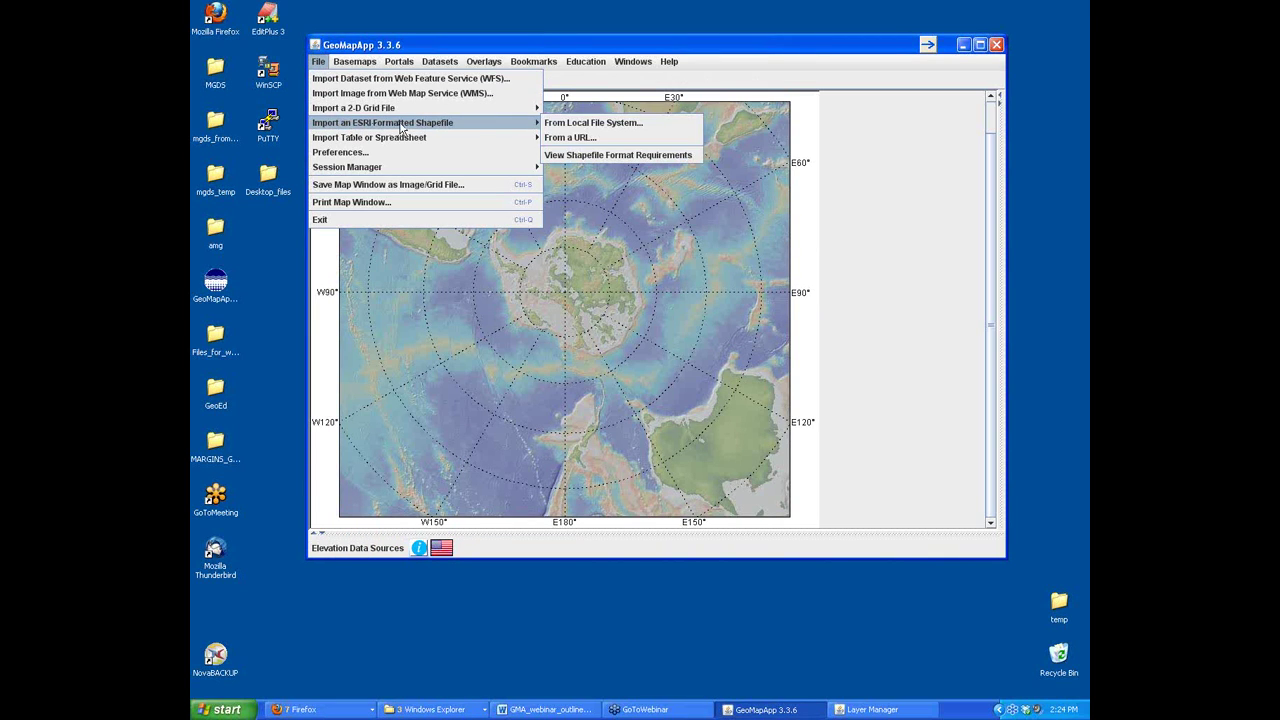
left_click(604, 127)
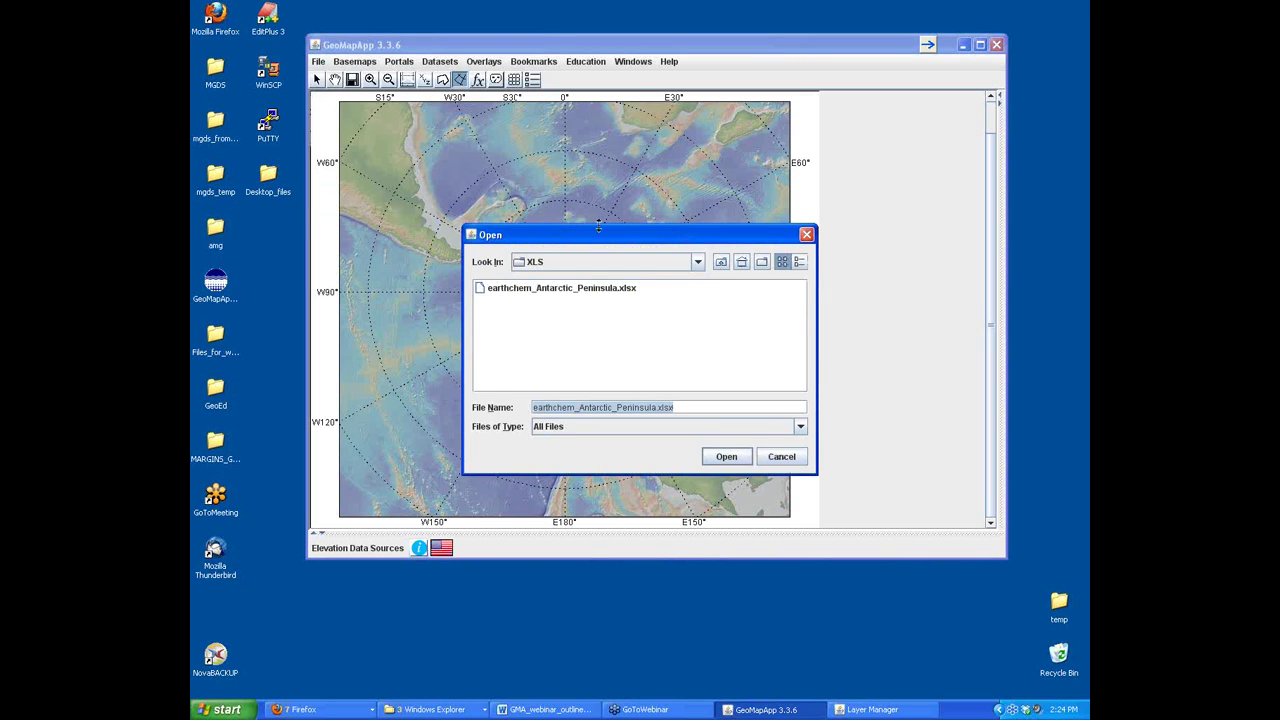
left_click(720, 262)
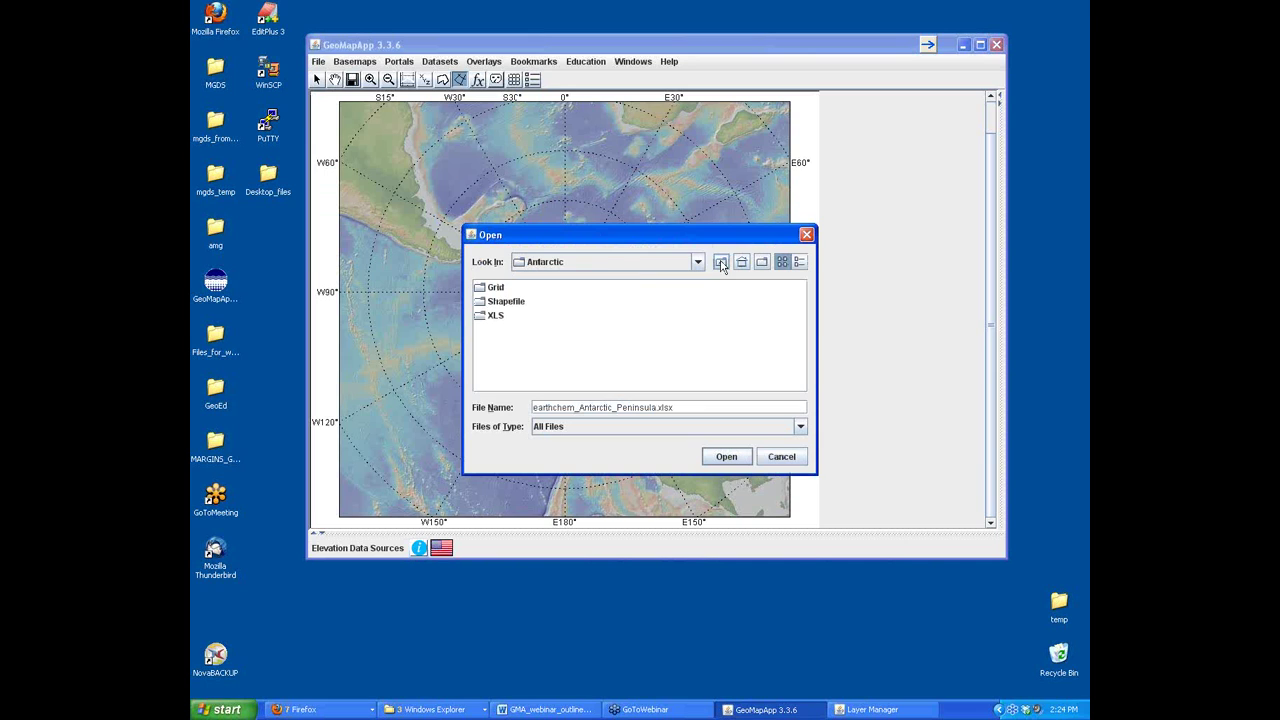
double_click(499, 305)
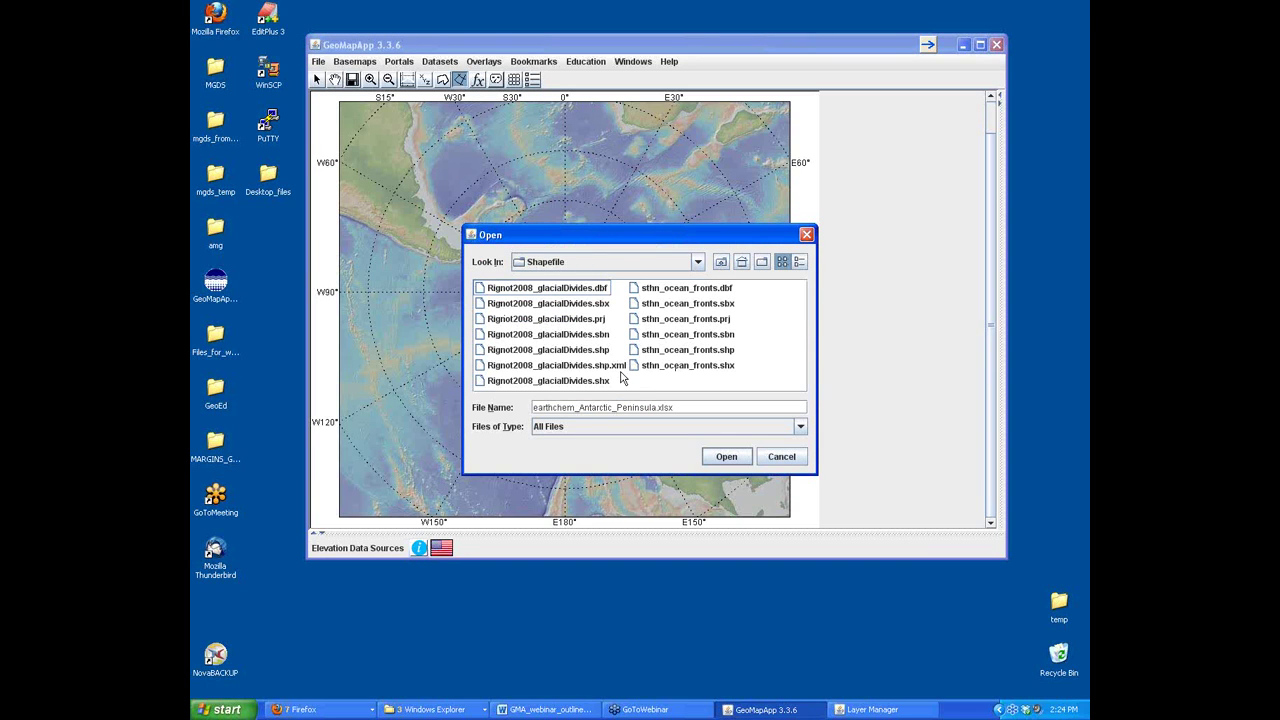
left_click(529, 352)
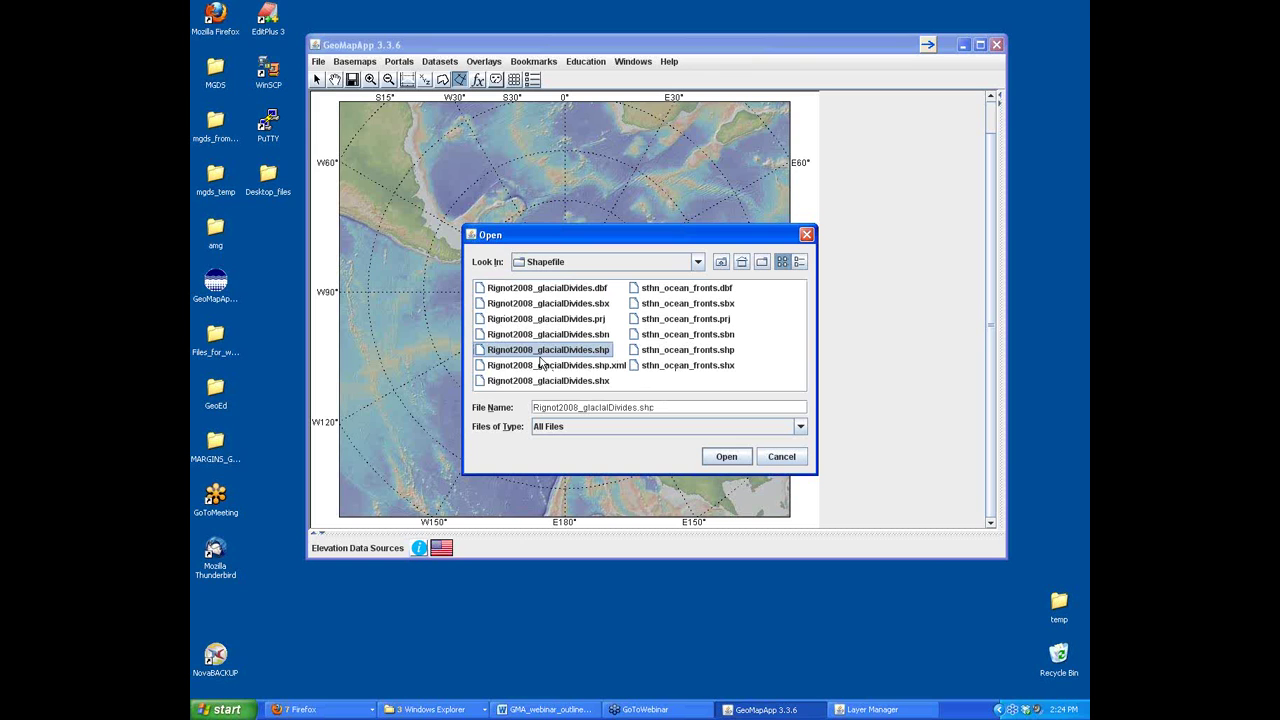
left_click(726, 458)
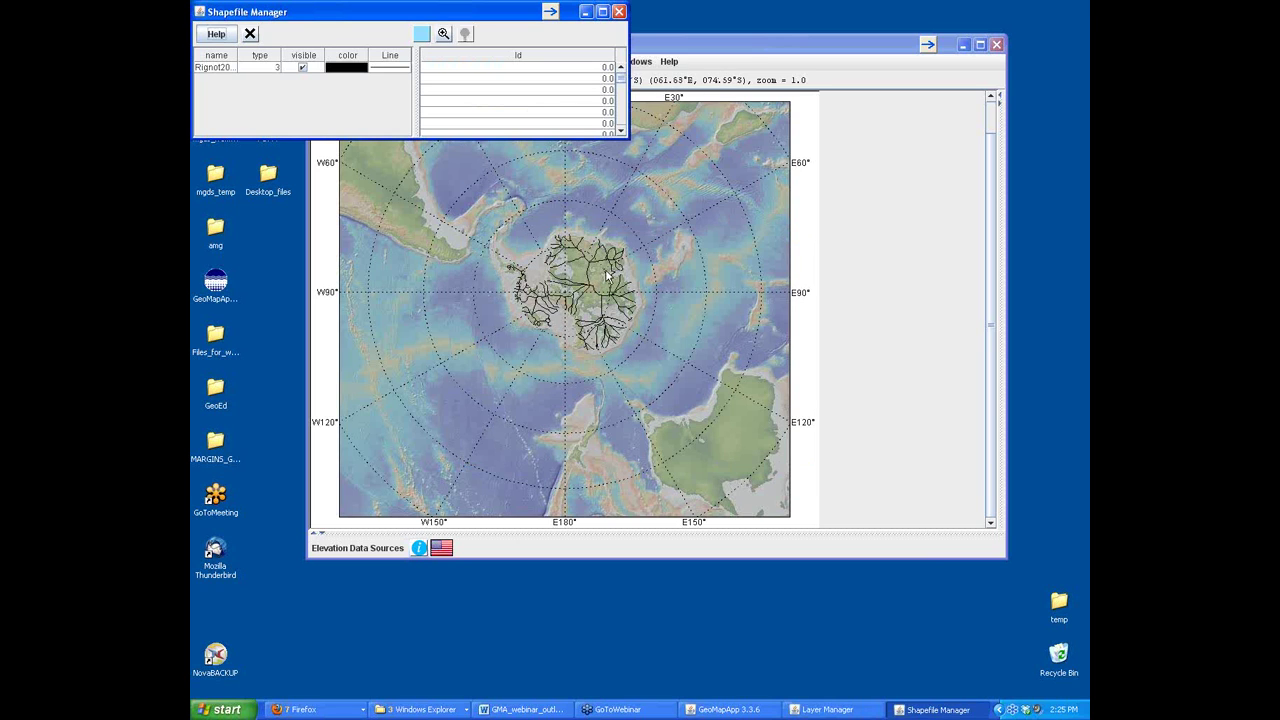
- Move the map window clear of the Shapefile Manager and zoom in on Antarctica to zoom level 2.0
left_click_drag(738, 49, 766, 86)
left_click(398, 117)
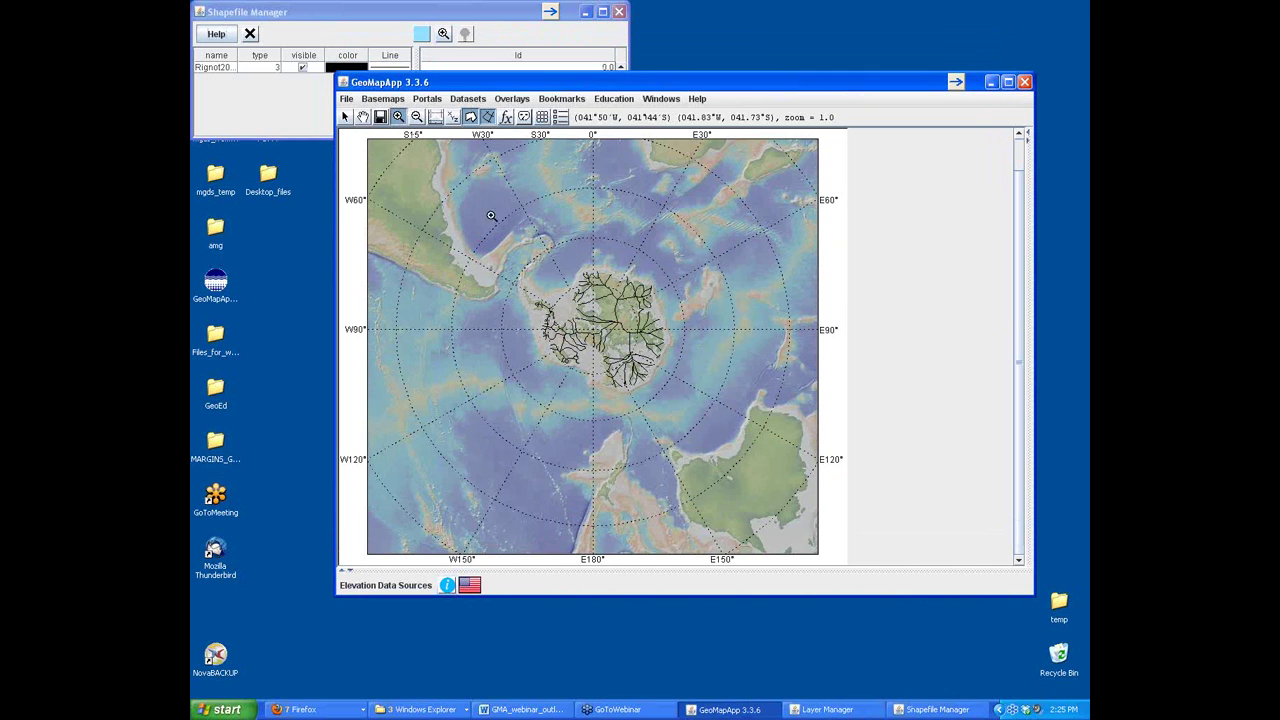
left_click(594, 333)
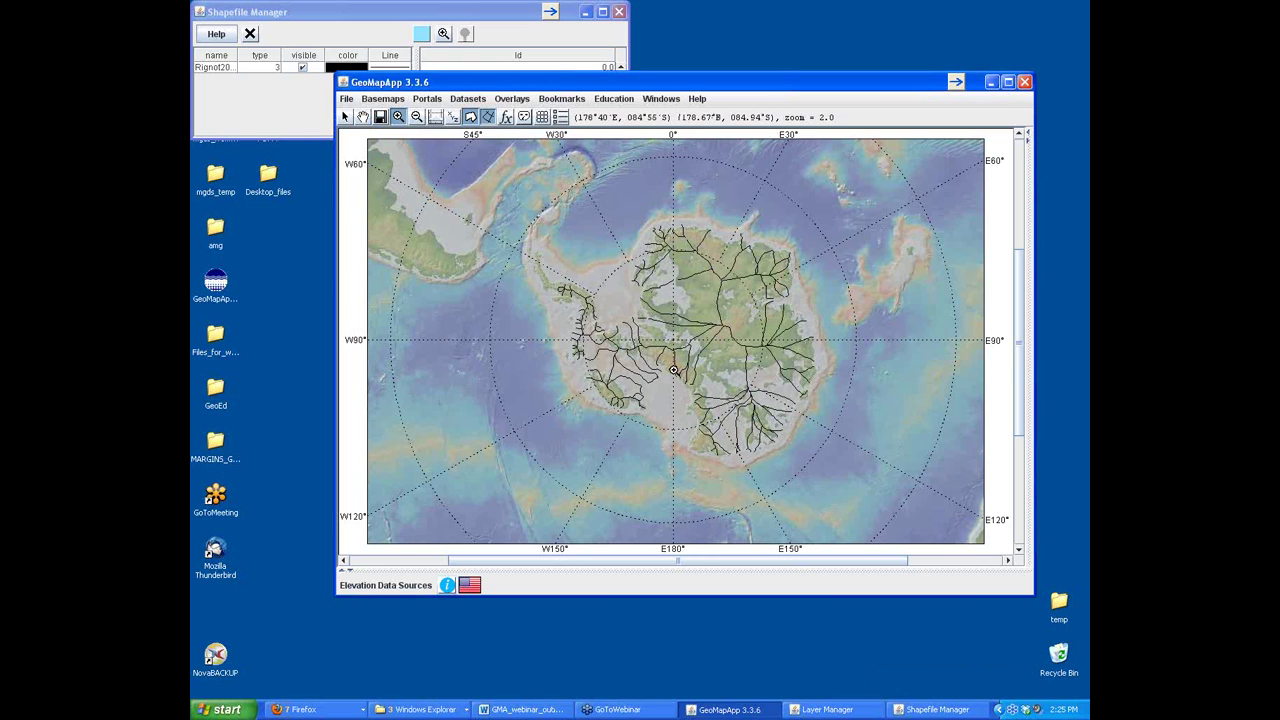
- Select the Rignot2008_glacialDivides shapefile in the Shapefile Manager and examine its individual divide records against the map
left_click(323, 14)
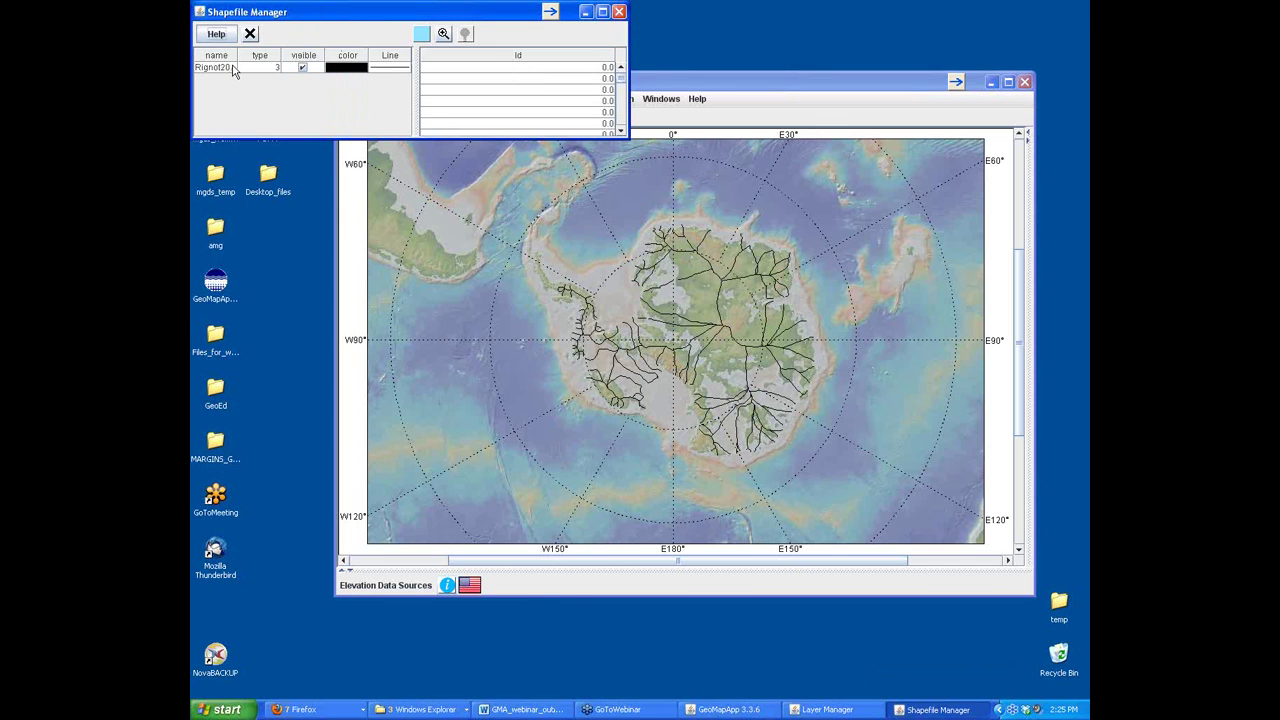
left_click(230, 68)
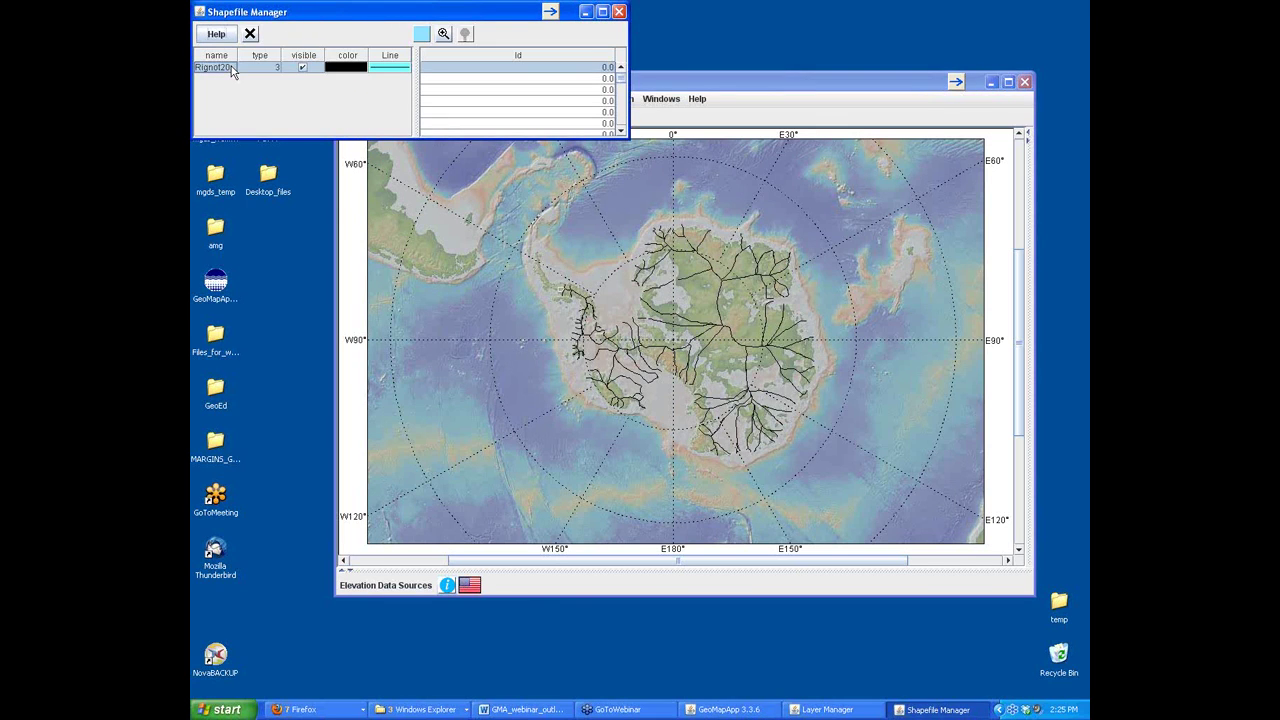
left_click(501, 79)
left_click(501, 91)
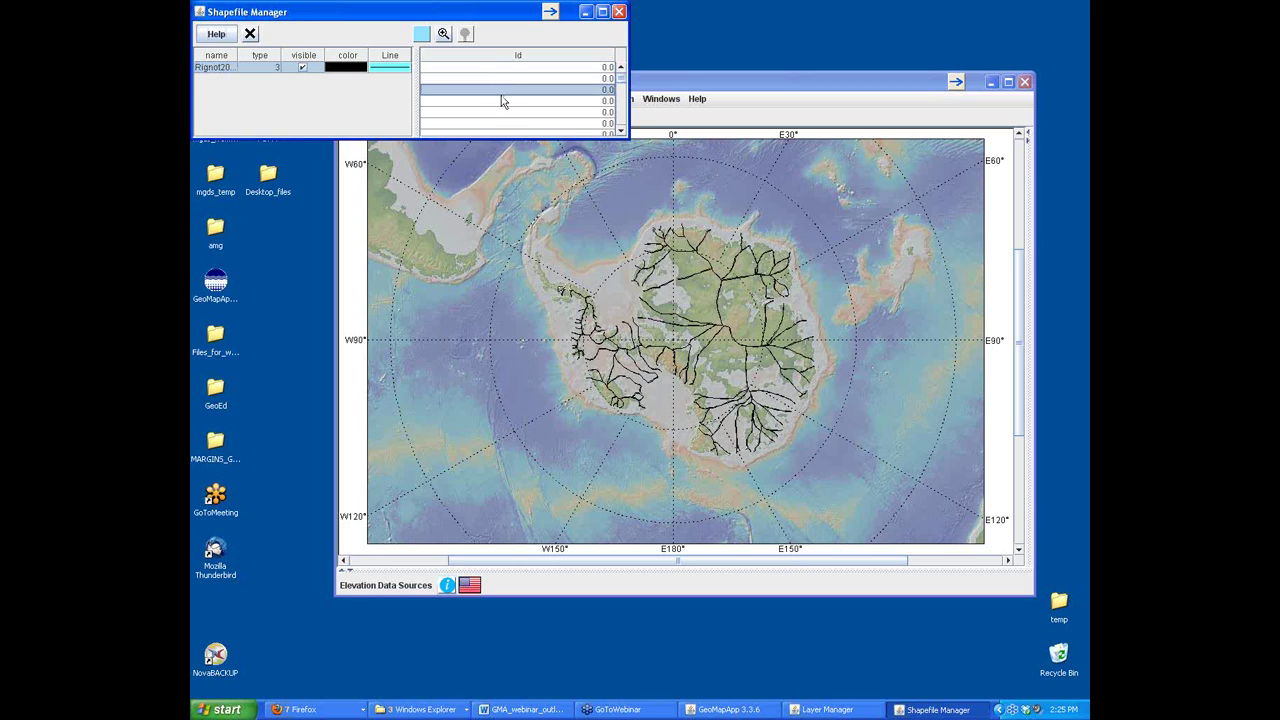
left_click(503, 101)
left_click(503, 113)
left_click(504, 124)
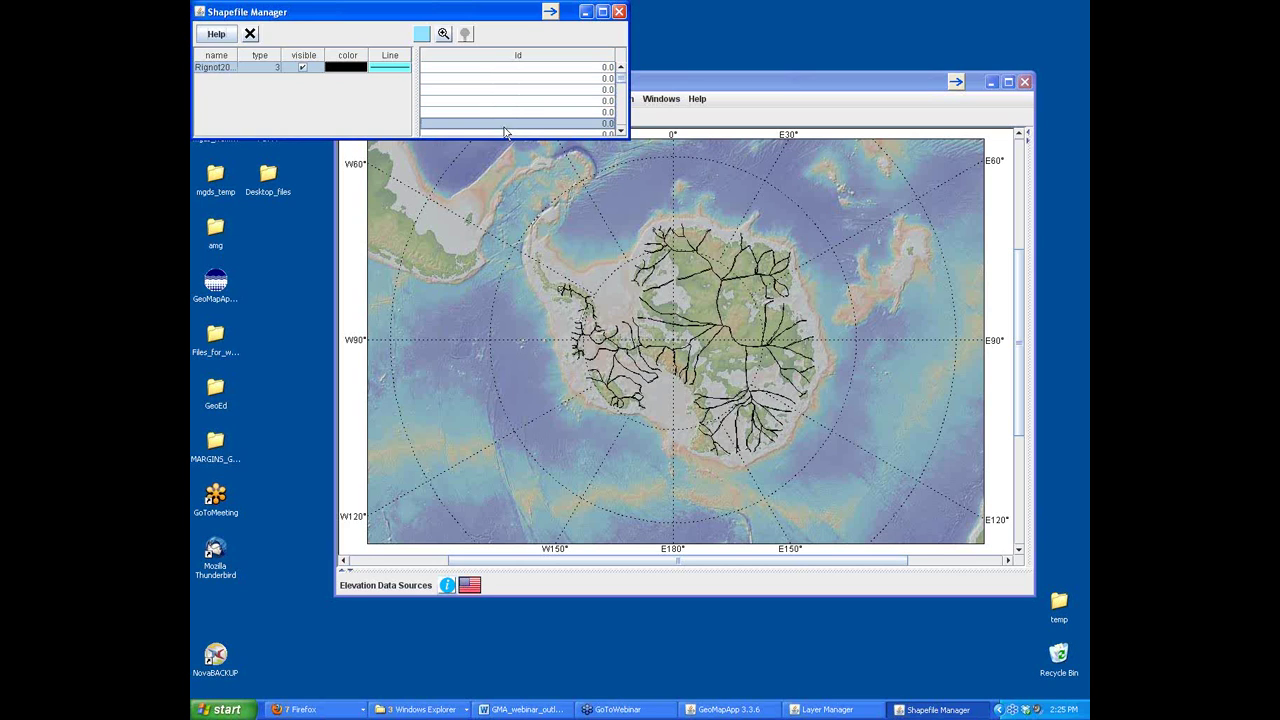
left_click(621, 108)
left_click(621, 108)
left_click(586, 91)
left_click(582, 101)
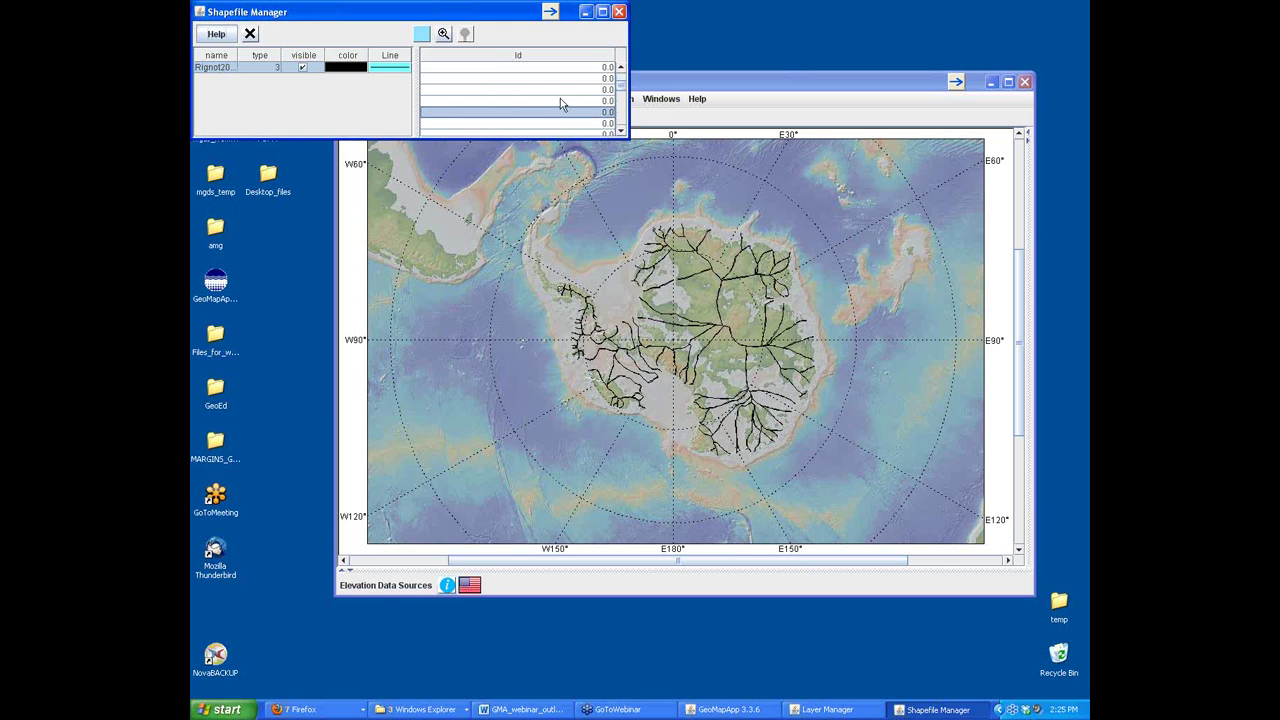
- Import the ESRI shapefile sthn_ocean_fronts.shp from the local Antarctic Shapefile folder
left_click(672, 86)
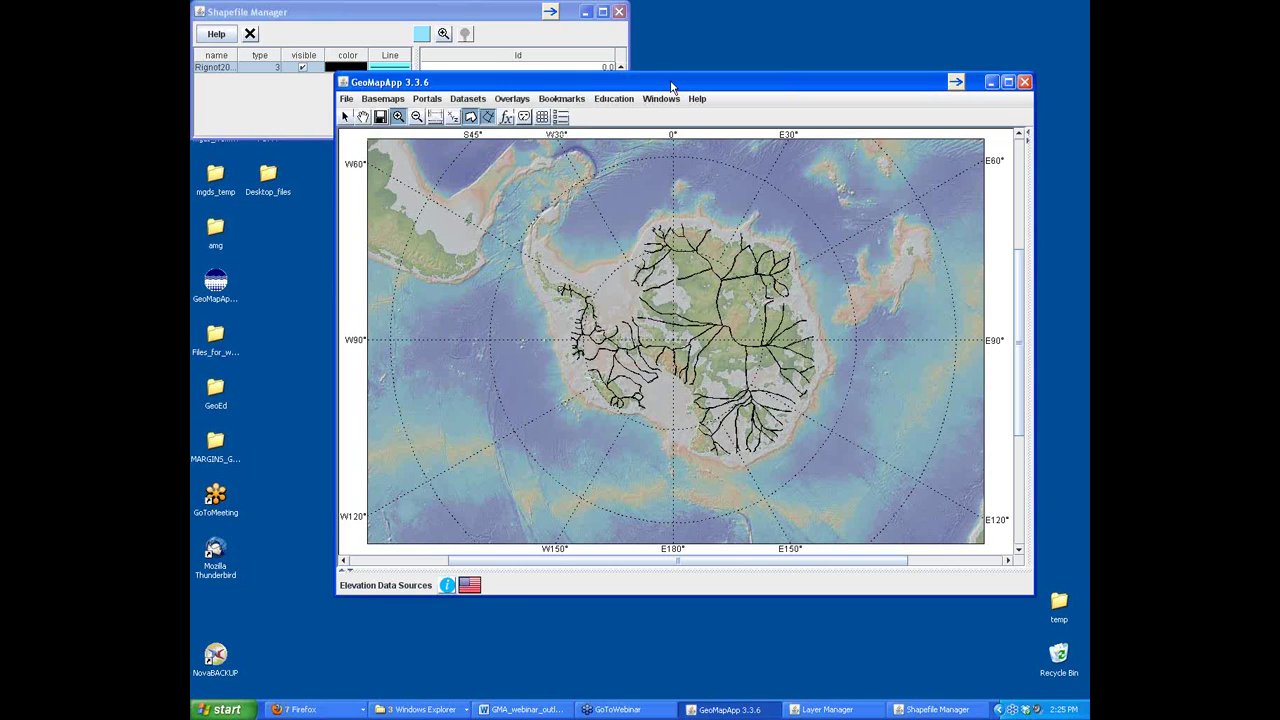
left_click(346, 100)
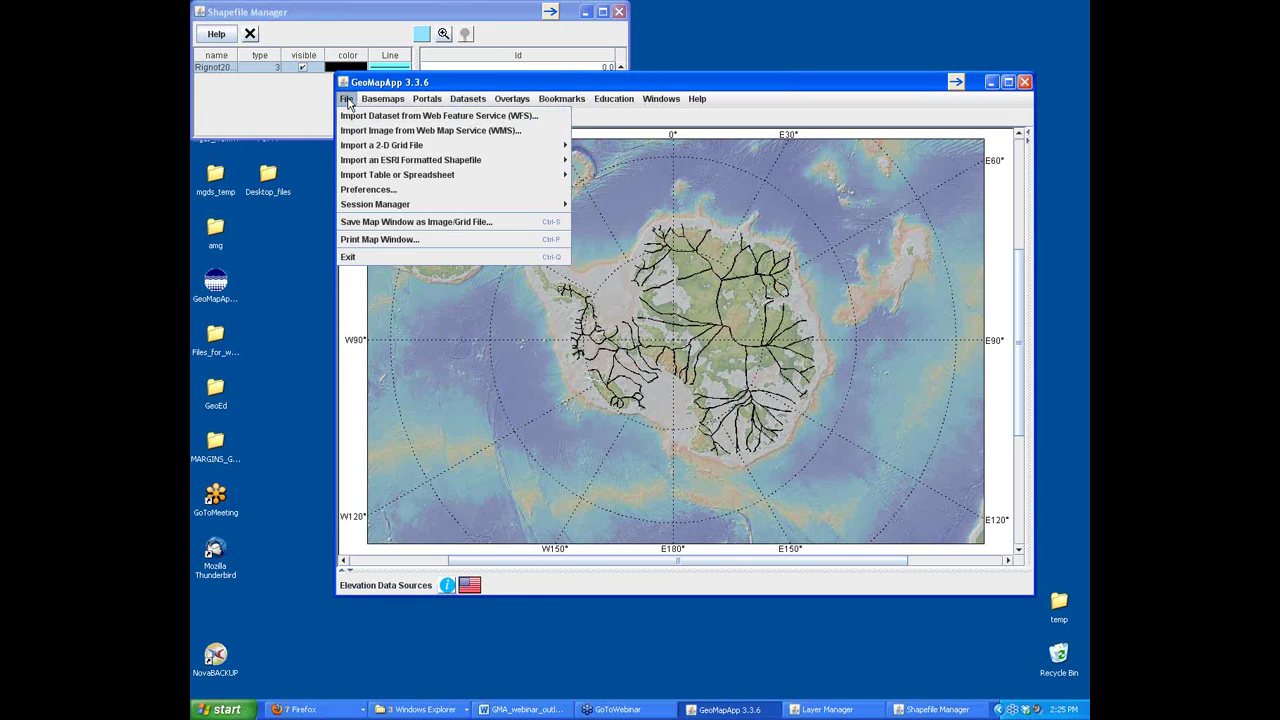
mouse_move(378, 161)
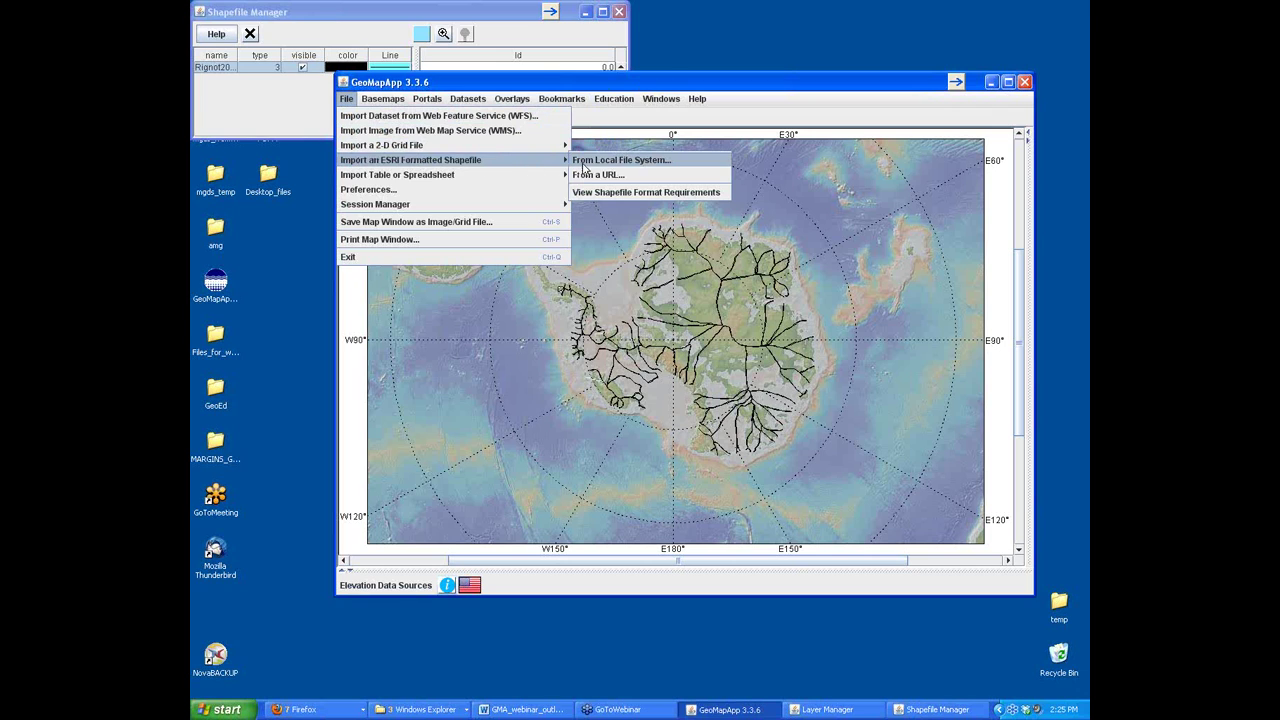
left_click(665, 163)
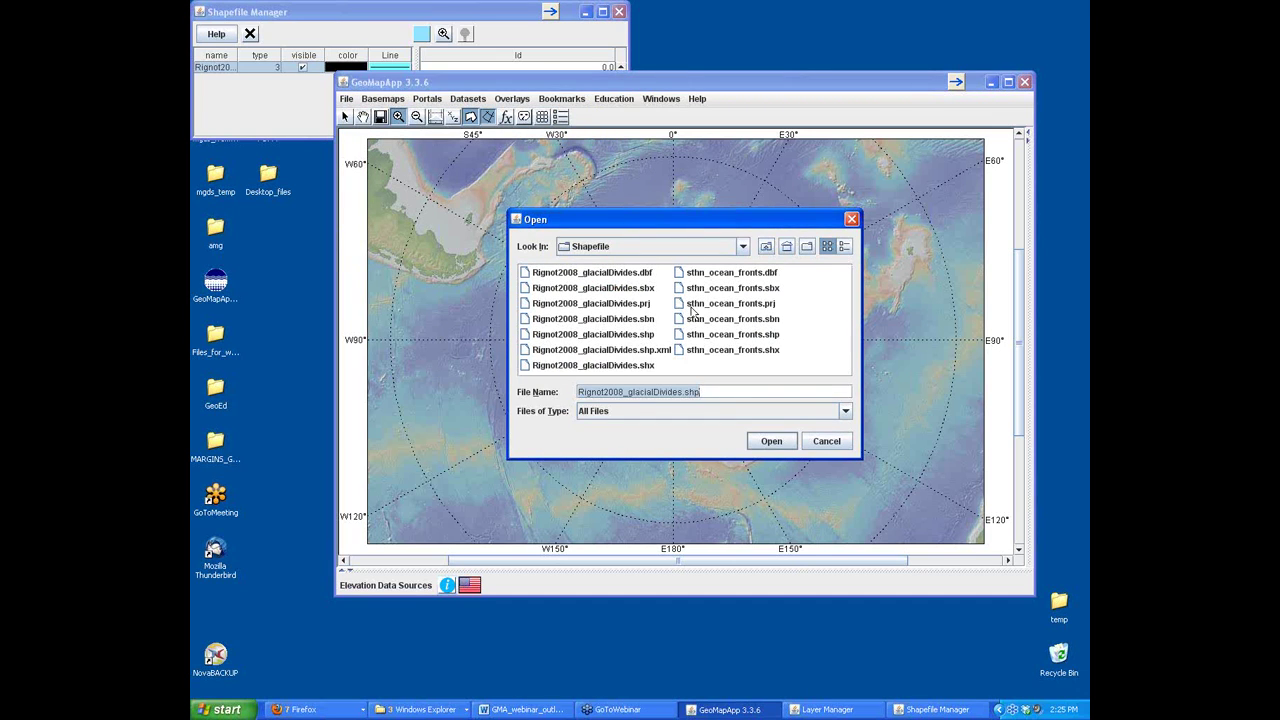
left_click(752, 336)
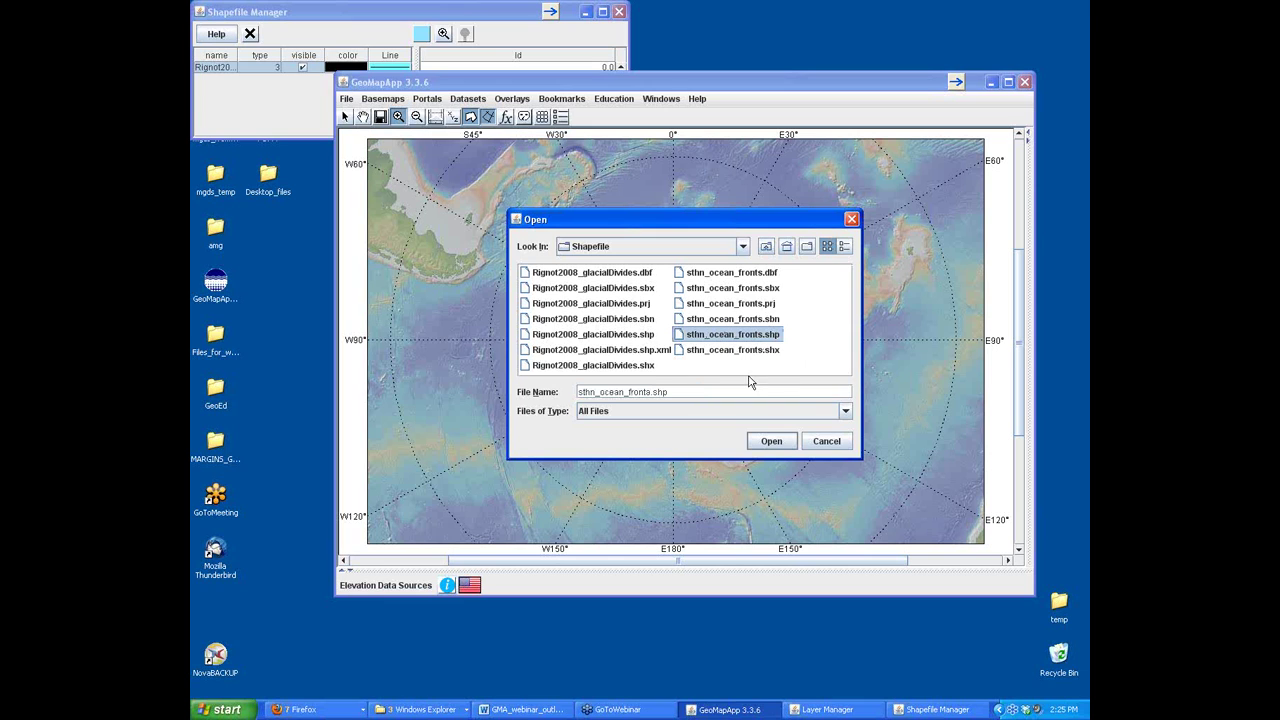
left_click(773, 444)
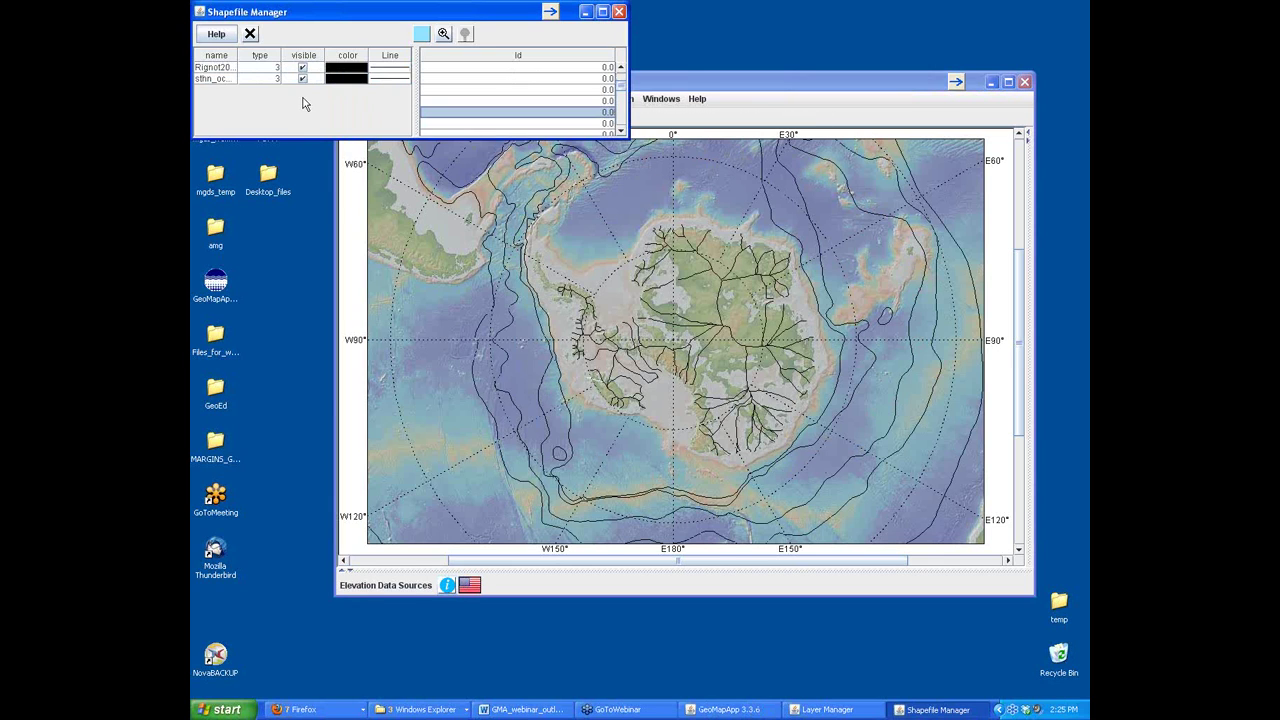
- Highlight individual Subantarctic and Polar Front records of the sthn_ocean_fronts shapefile on the map, and minimize the Shapefile Manager
left_click(222, 79)
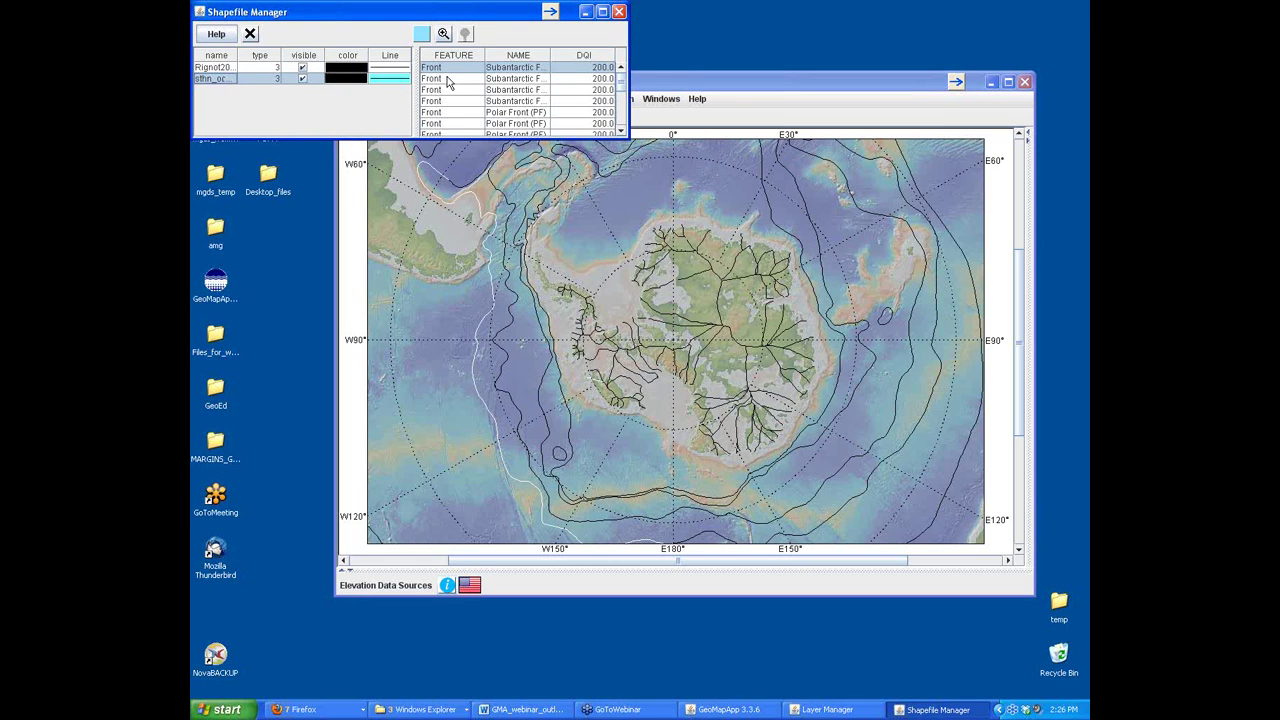
left_click(449, 79)
left_click(449, 90)
left_click(451, 101)
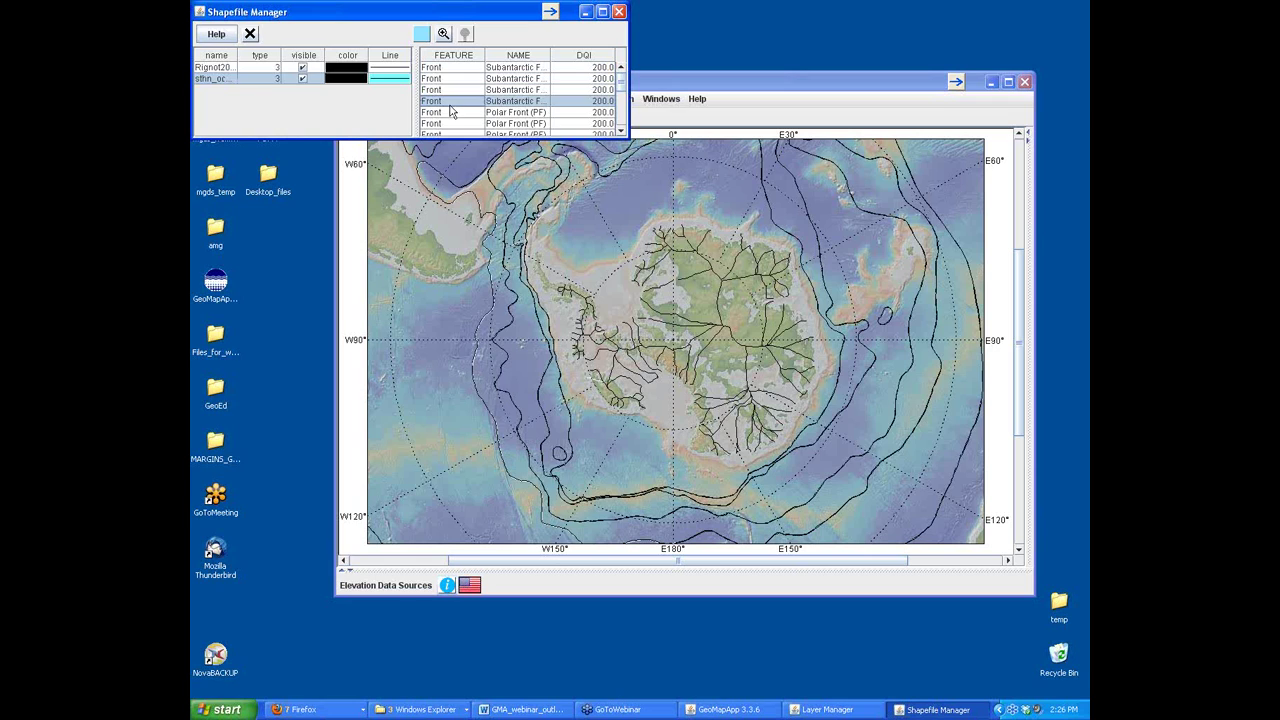
left_click(450, 112)
left_click(450, 124)
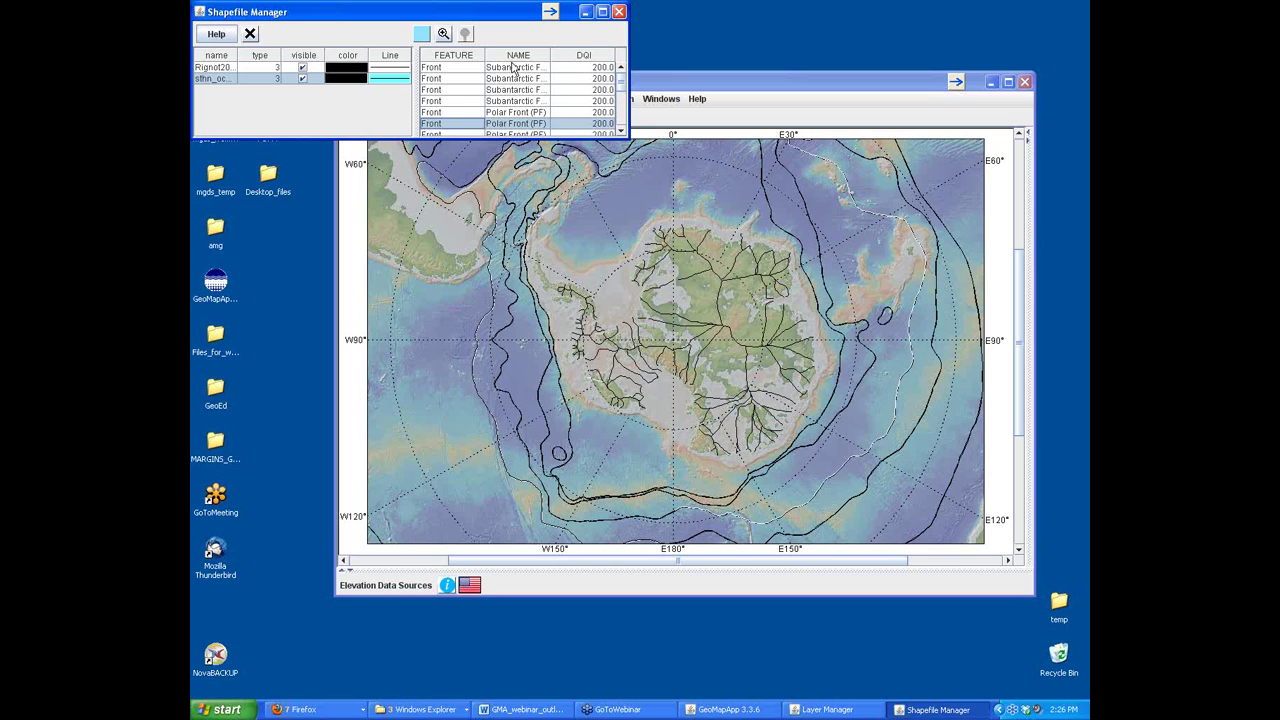
left_click(586, 12)
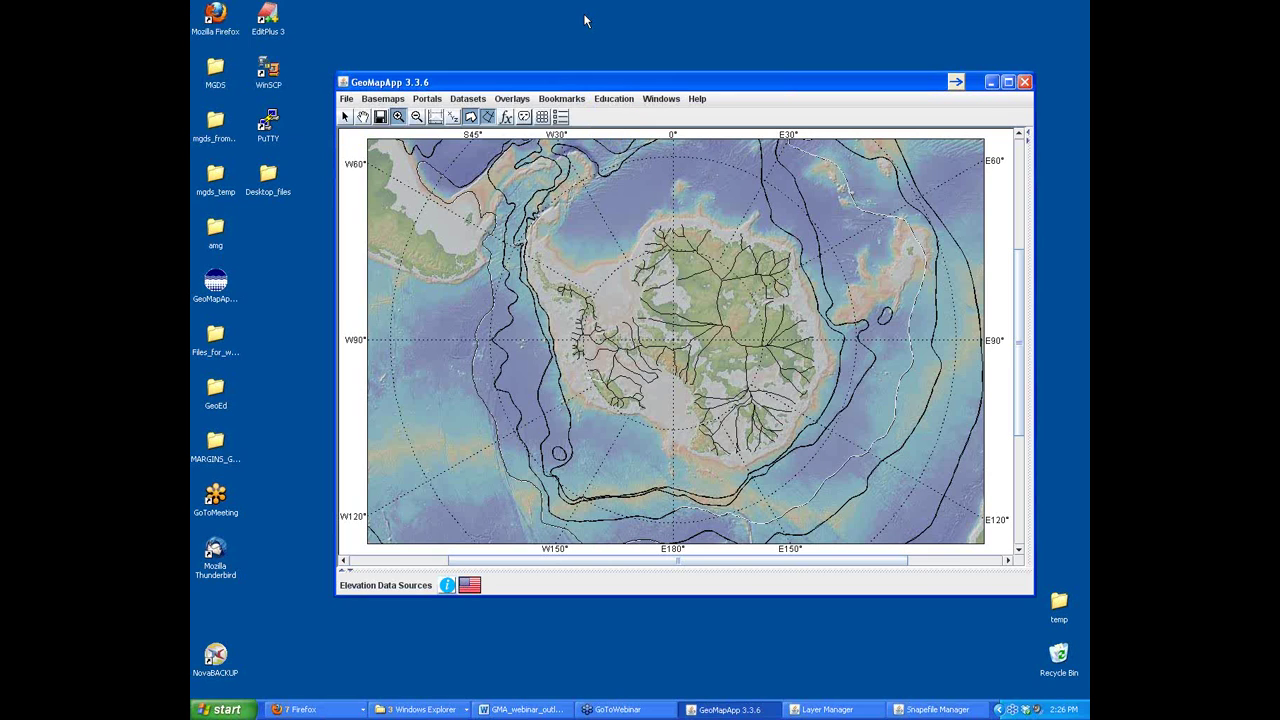
left_click_drag(593, 87, 569, 75)
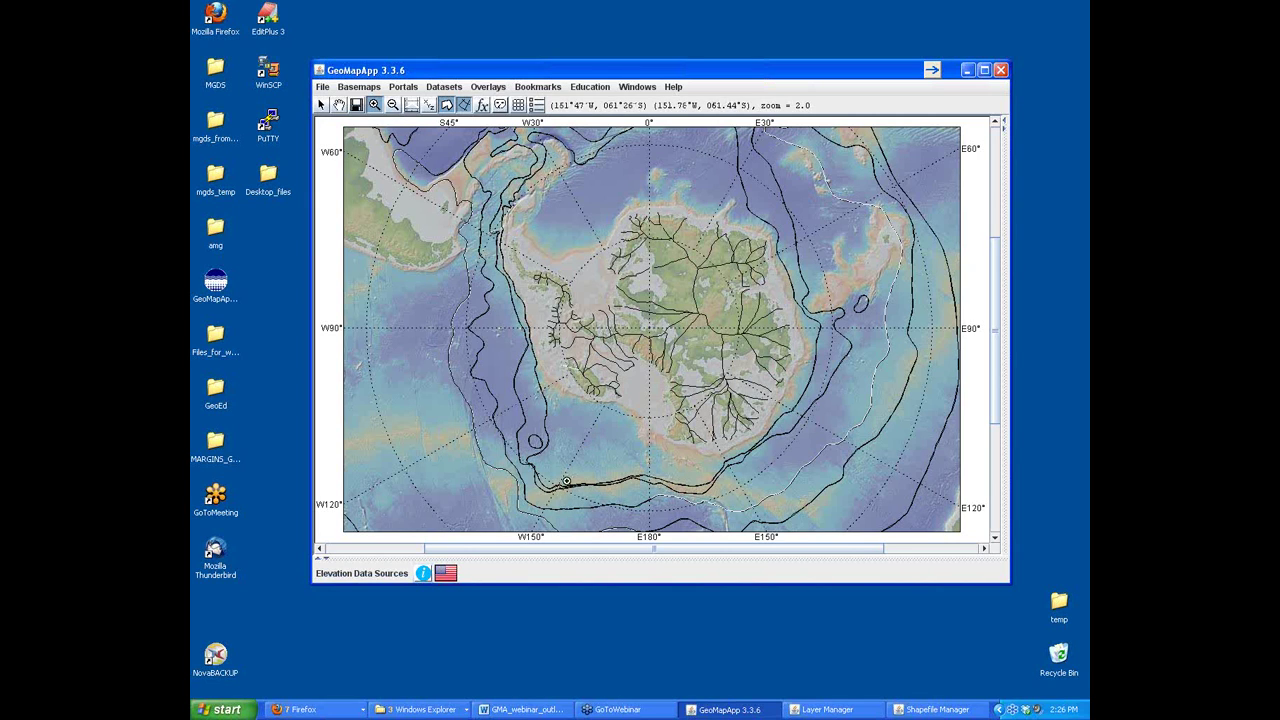
- Switch to Windows Explorer and look at the Davey_RossBathy_part2 file in the Antarctic Grid folder
left_click(462, 712)
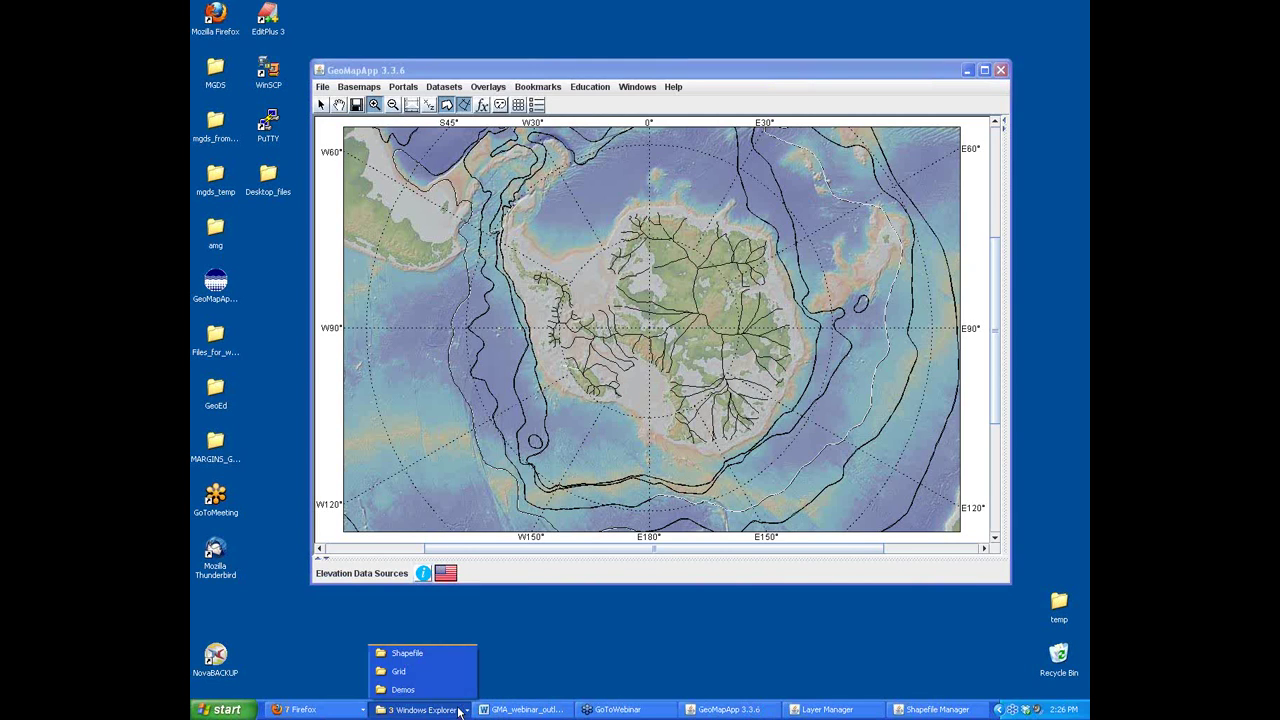
left_click(445, 652)
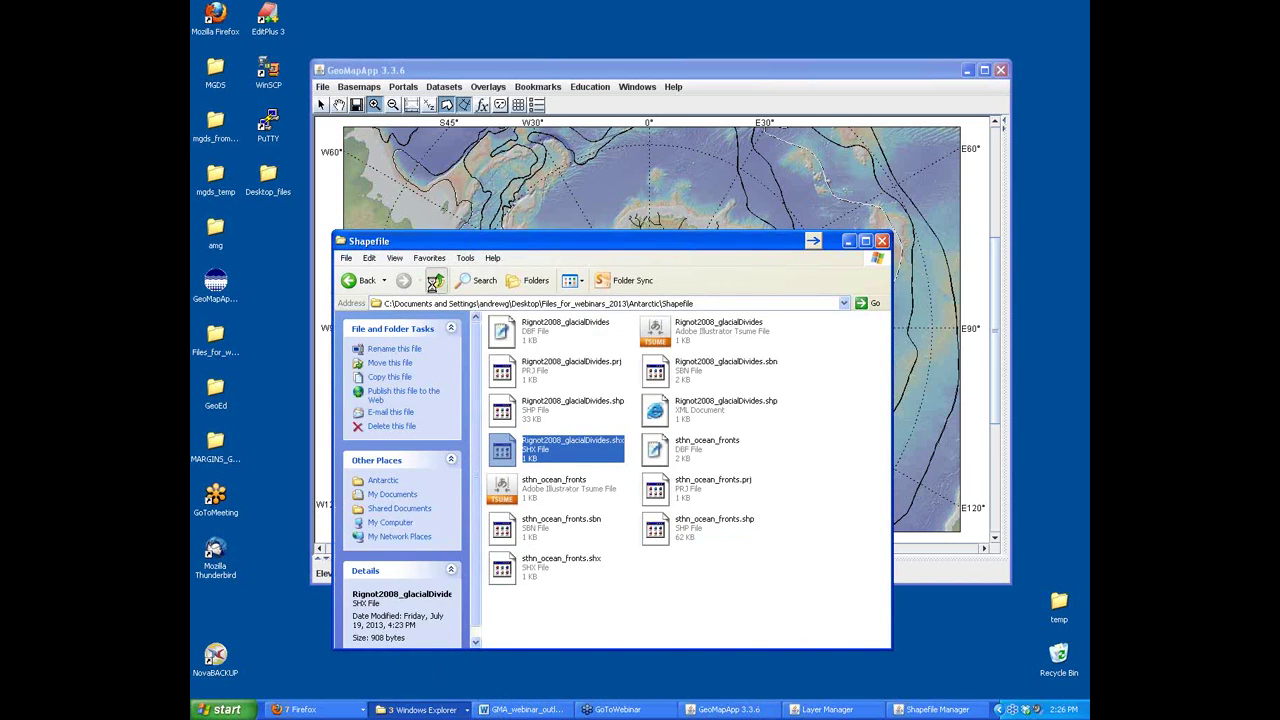
left_click(435, 283)
double_click(512, 340)
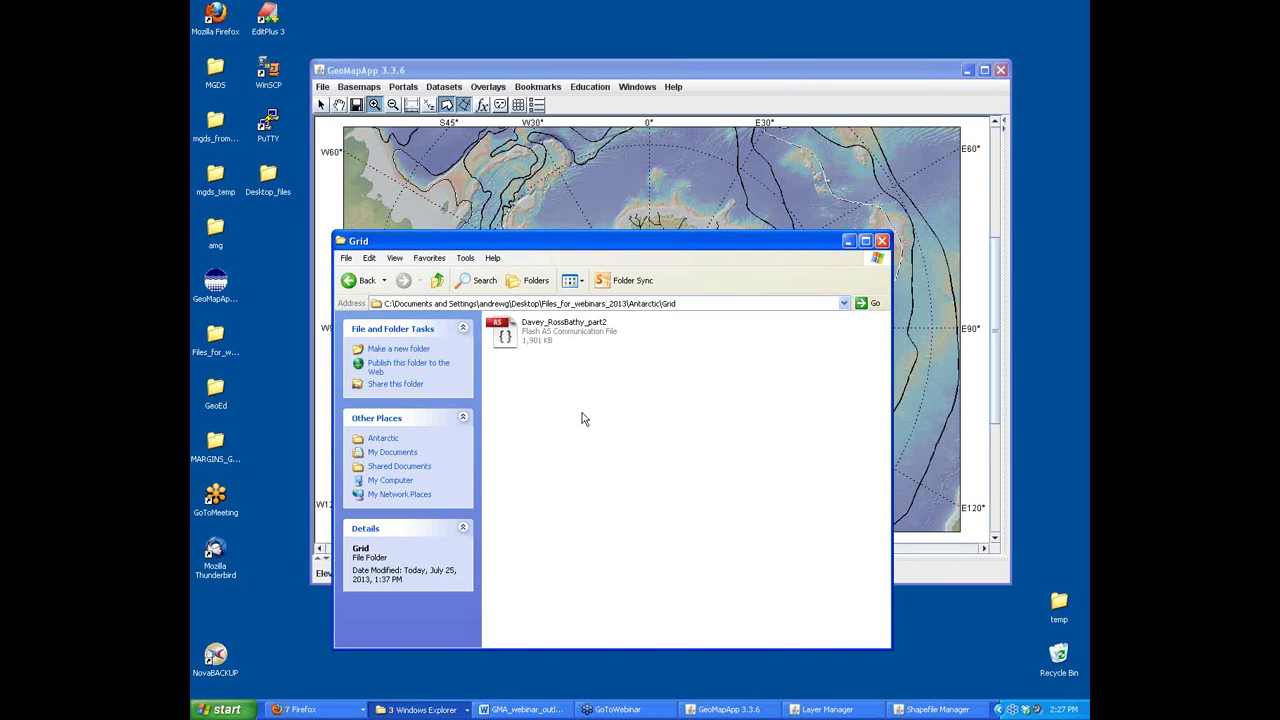
left_click(845, 245)
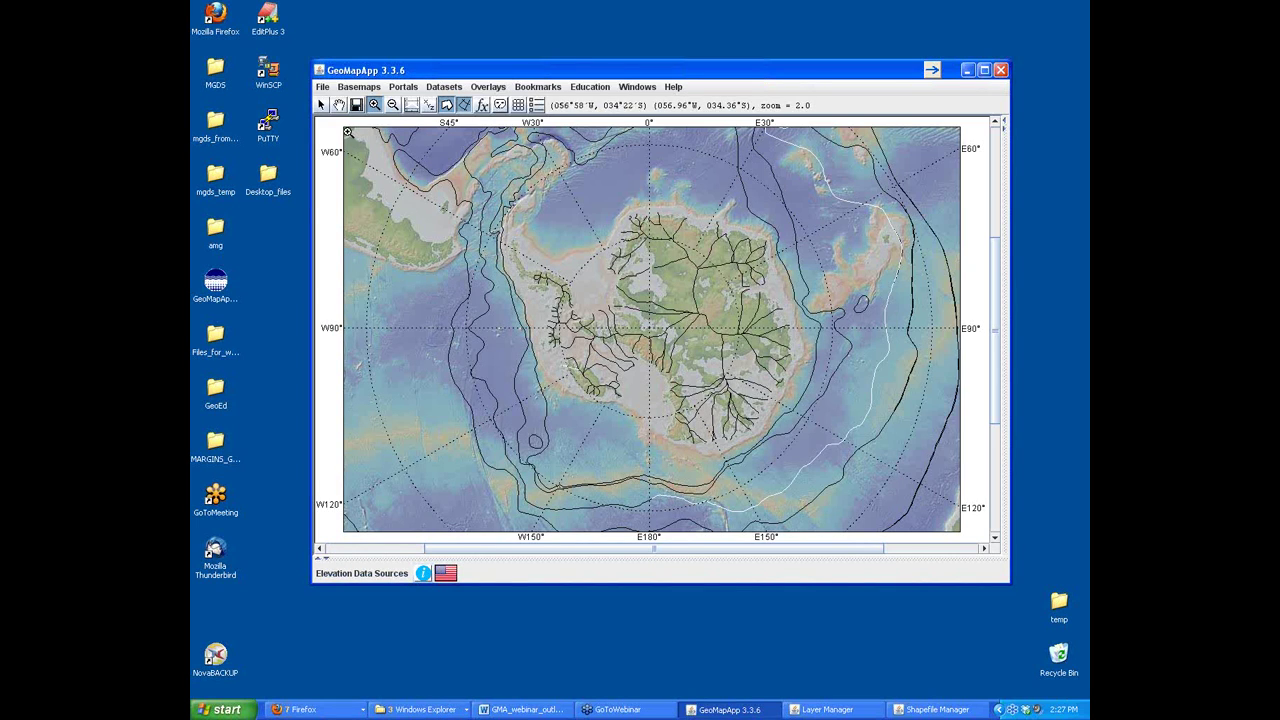
- Start importing a 2-D grid file from the local file system with the grid type ESRI ASCII grid files (.asc)
left_click(322, 87)
mouse_move(336, 135)
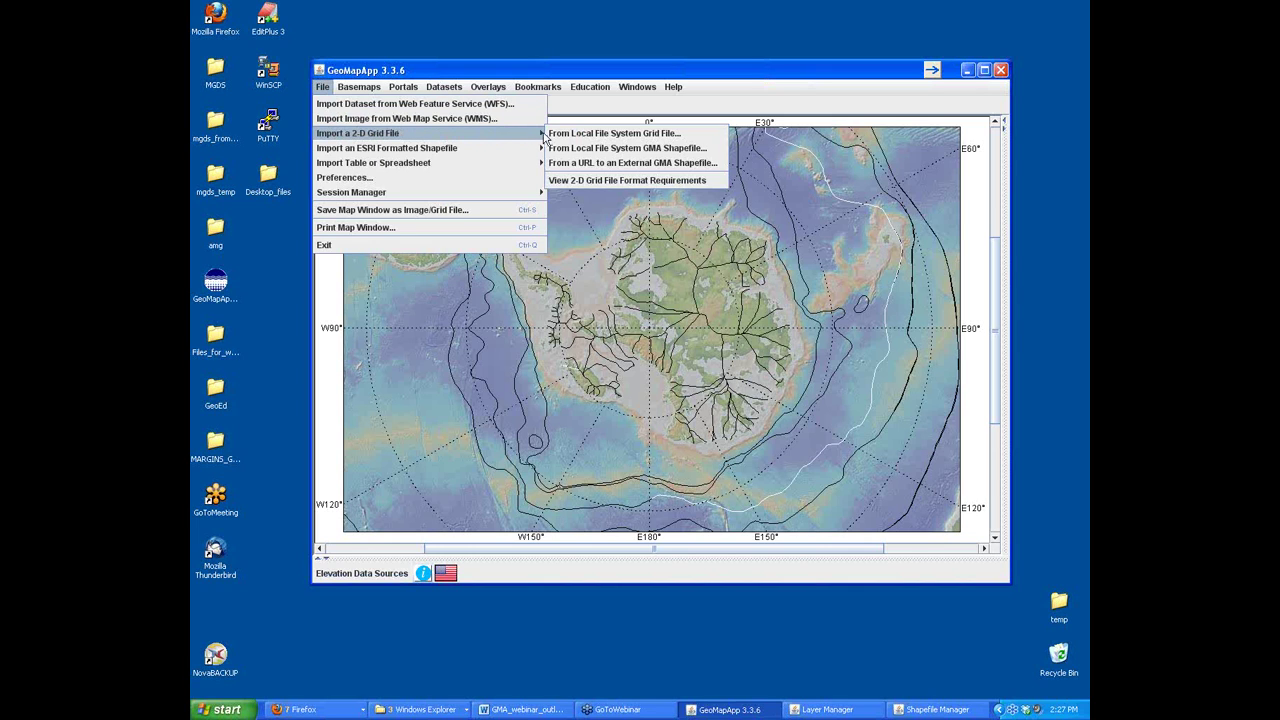
left_click(666, 135)
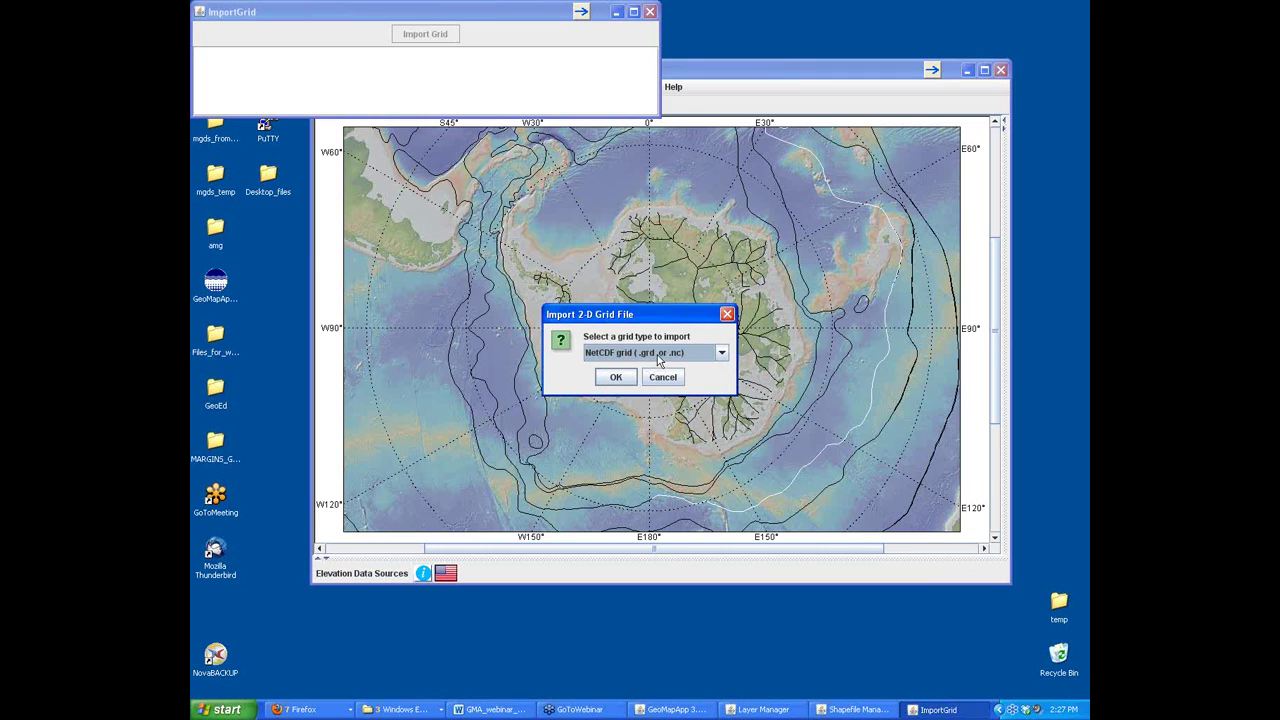
left_click(660, 356)
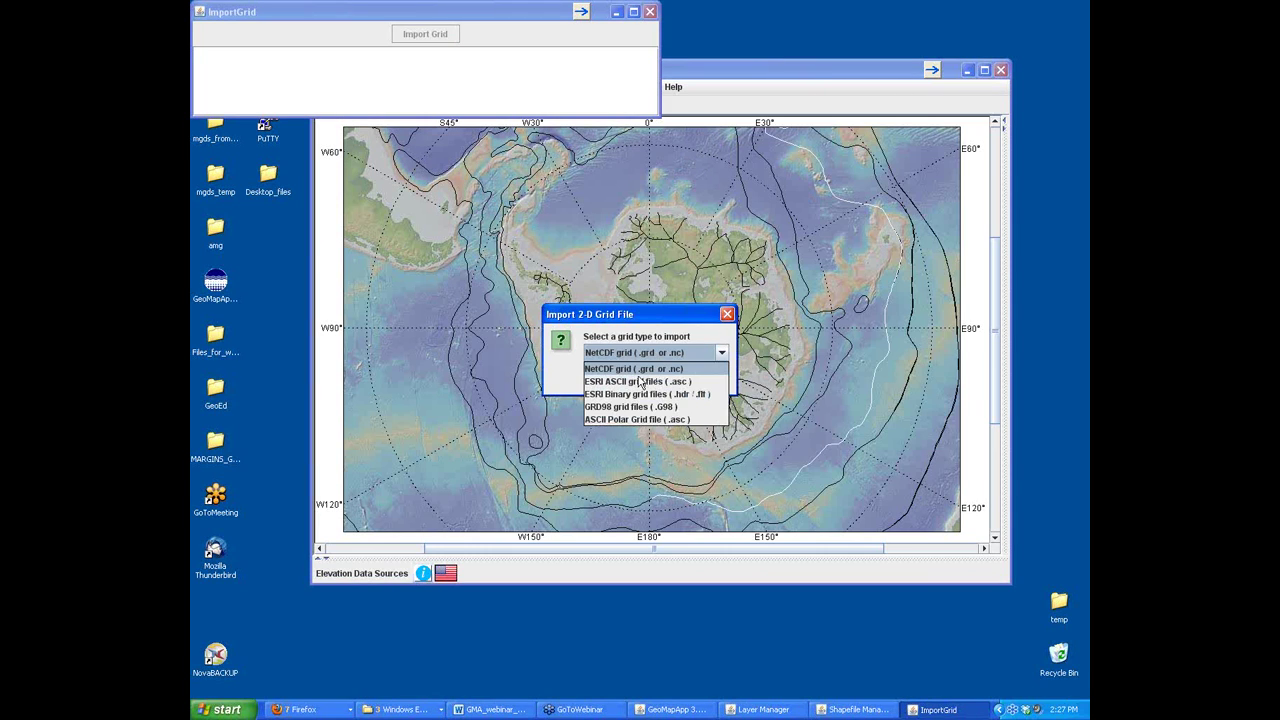
left_click(639, 384)
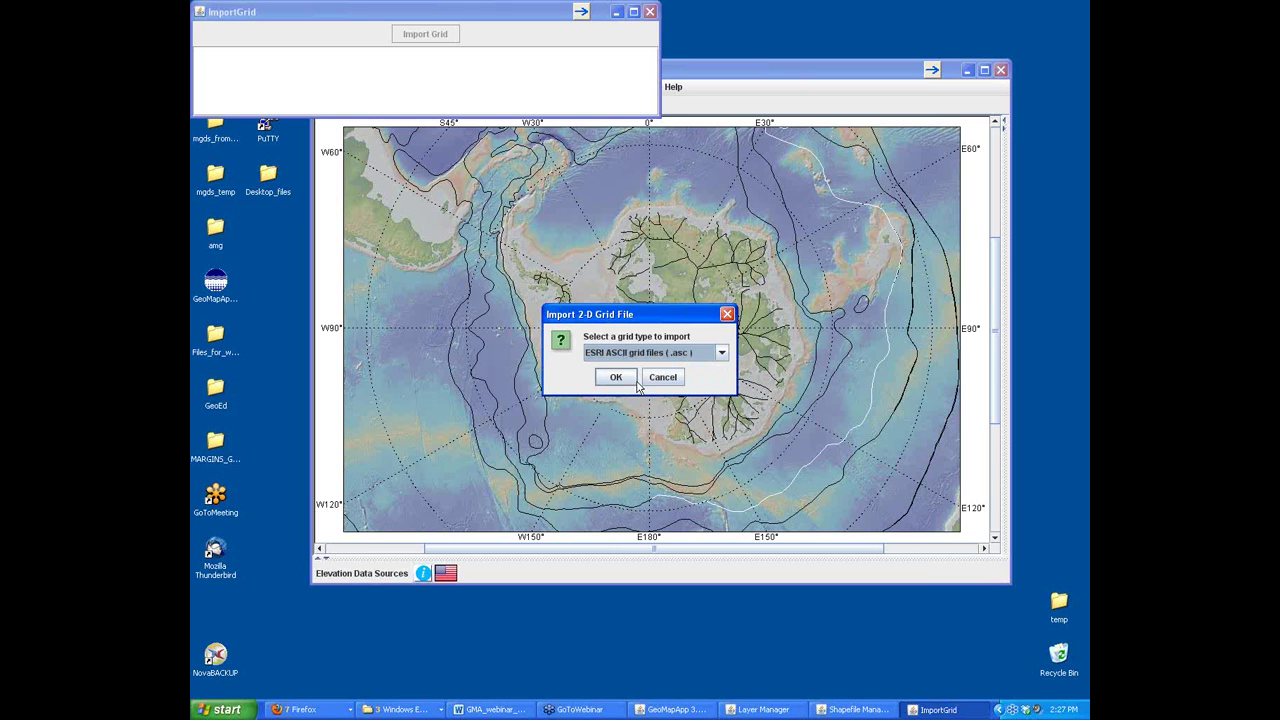
left_click(617, 377)
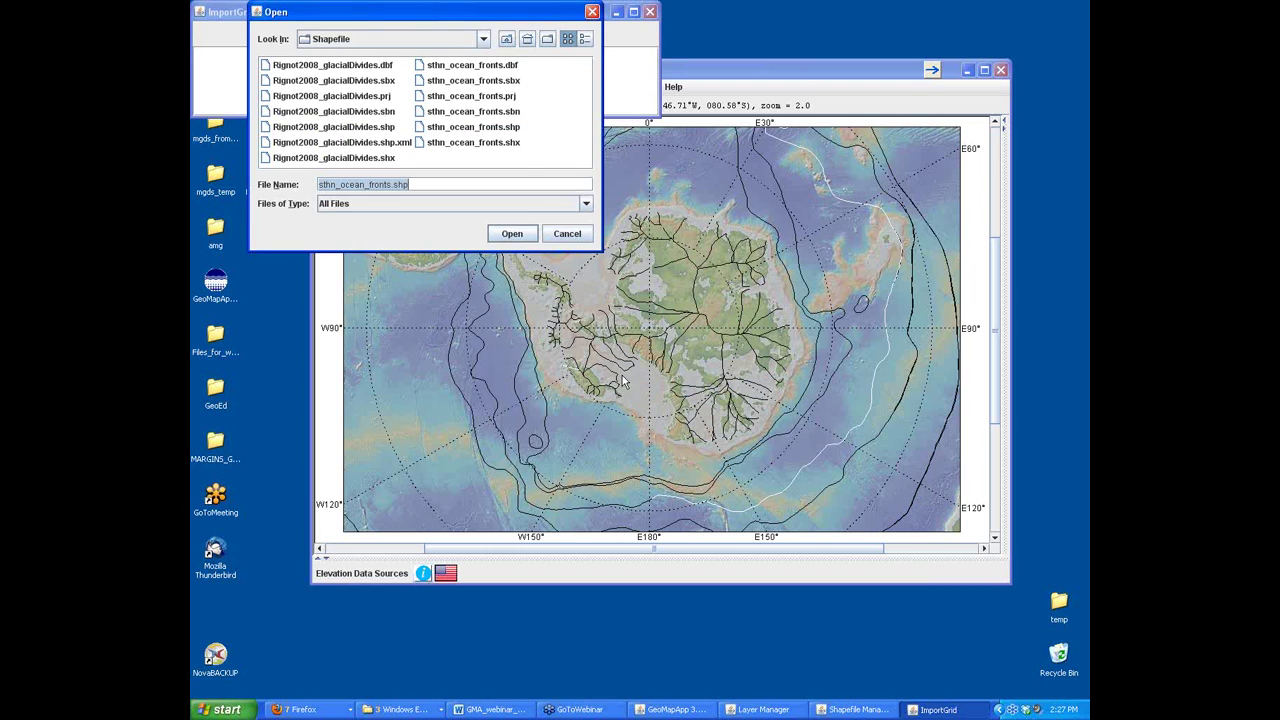
- Load Davey_RossBathy_part2.asc from the Antarctic Grid folder, accepting the Geographic projection, Z scale 1.0 and offset 0
left_click(506, 40)
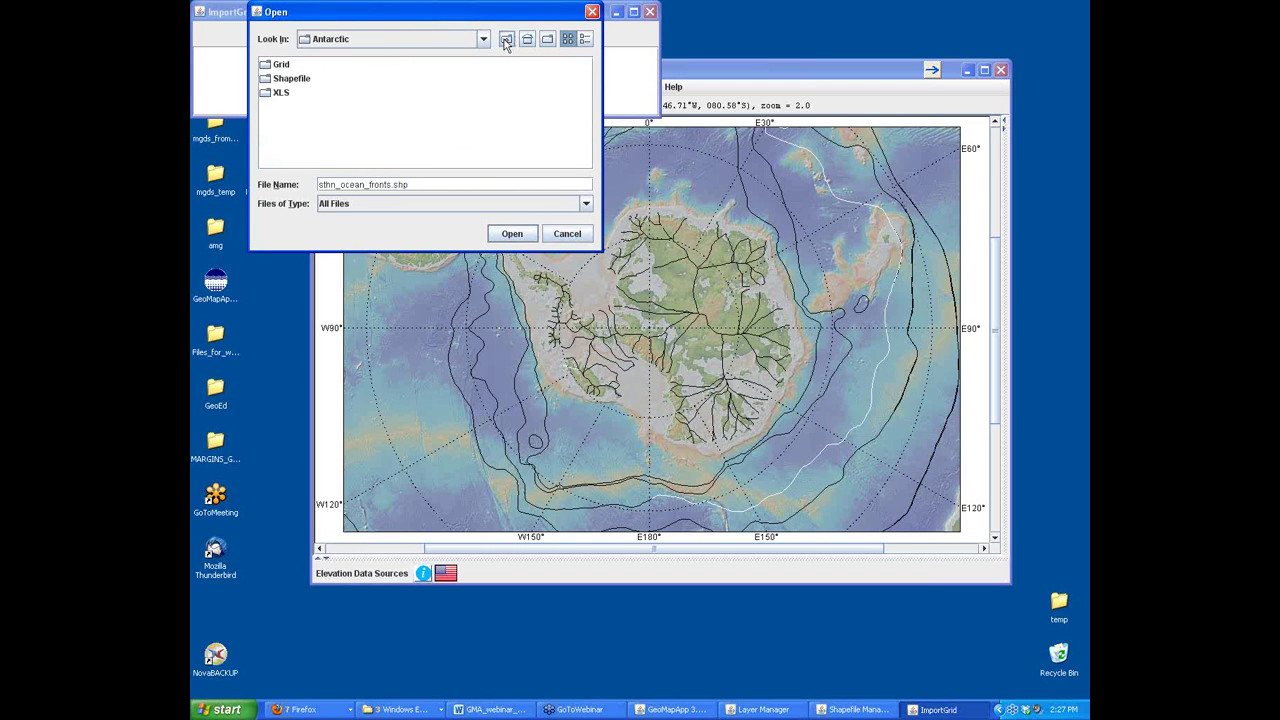
left_click(281, 66)
double_click(281, 65)
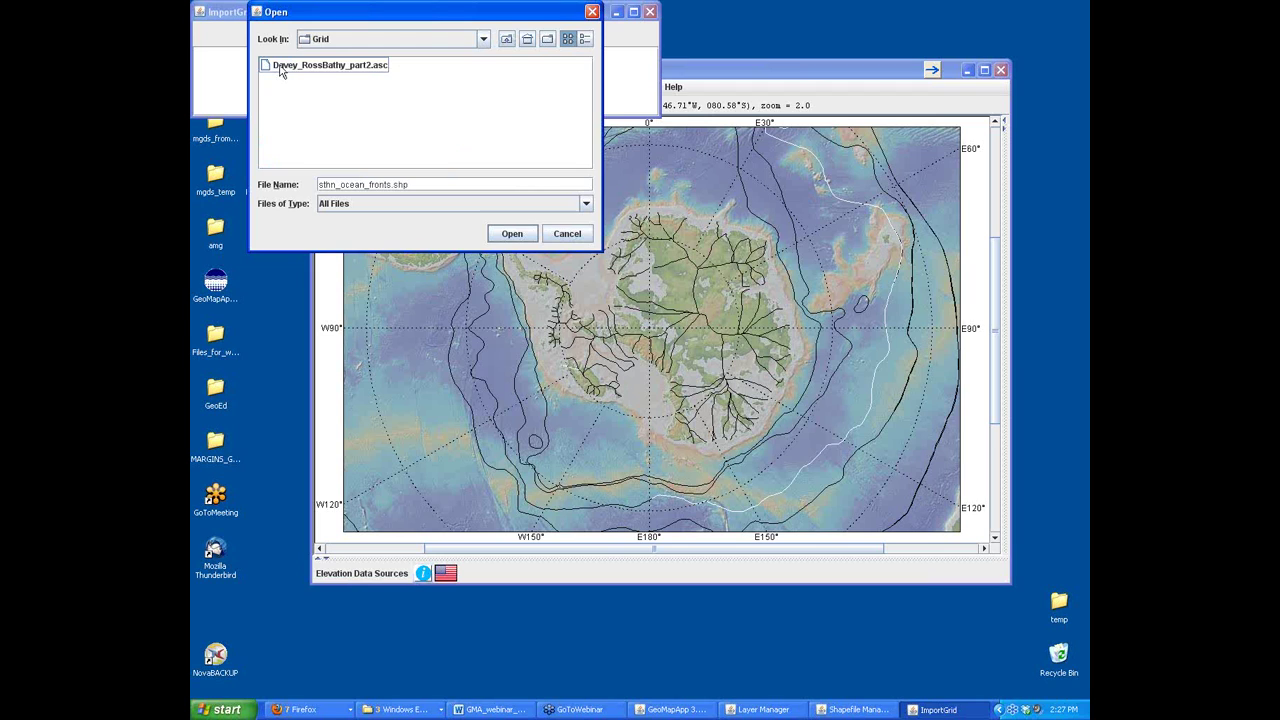
left_click(309, 66)
left_click(511, 233)
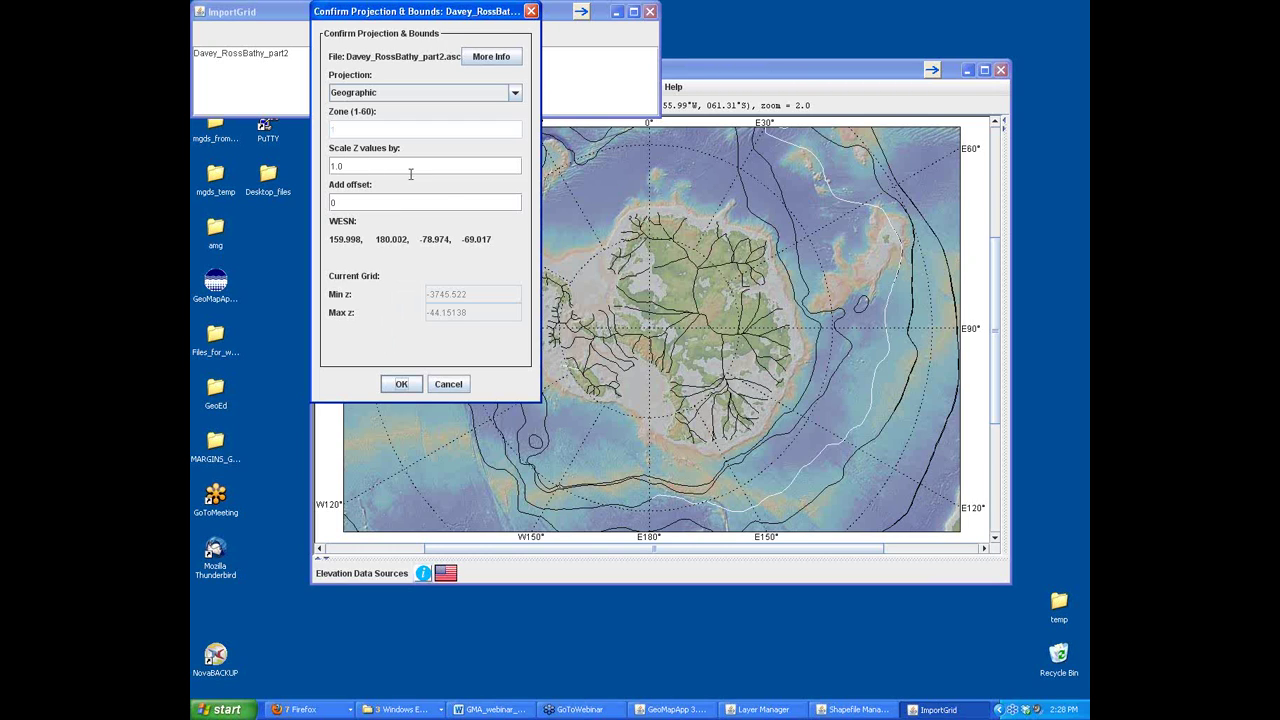
left_click(401, 385)
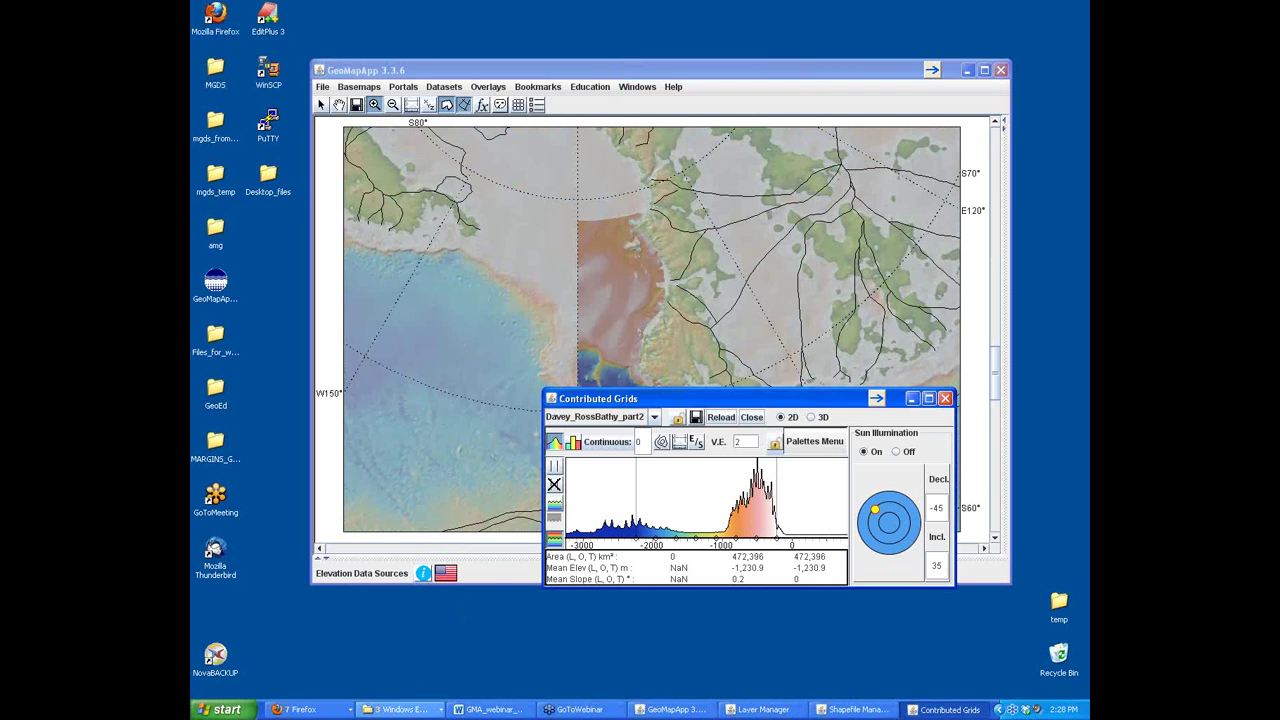
- Switch to Windows Explorer and examine the files and folders generated beside Davey_RossBathy_part2 in the Grid folder
left_click(410, 709)
left_click(418, 656)
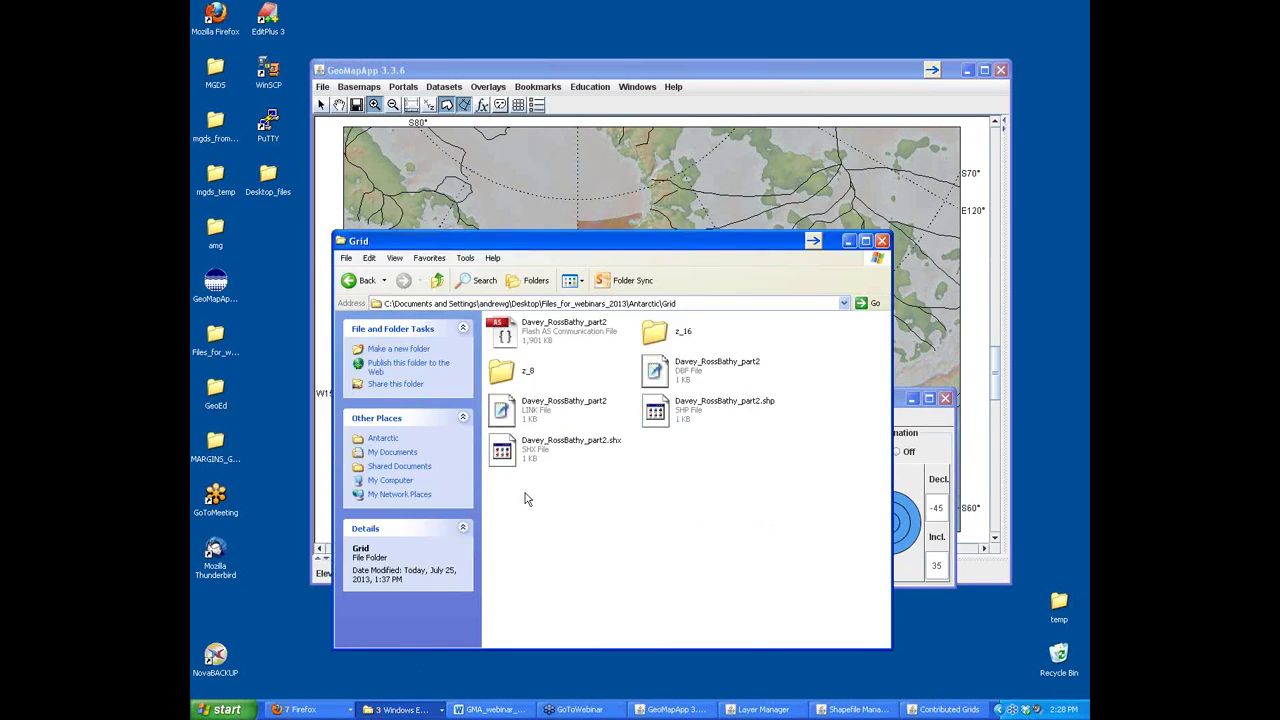
left_click(507, 338)
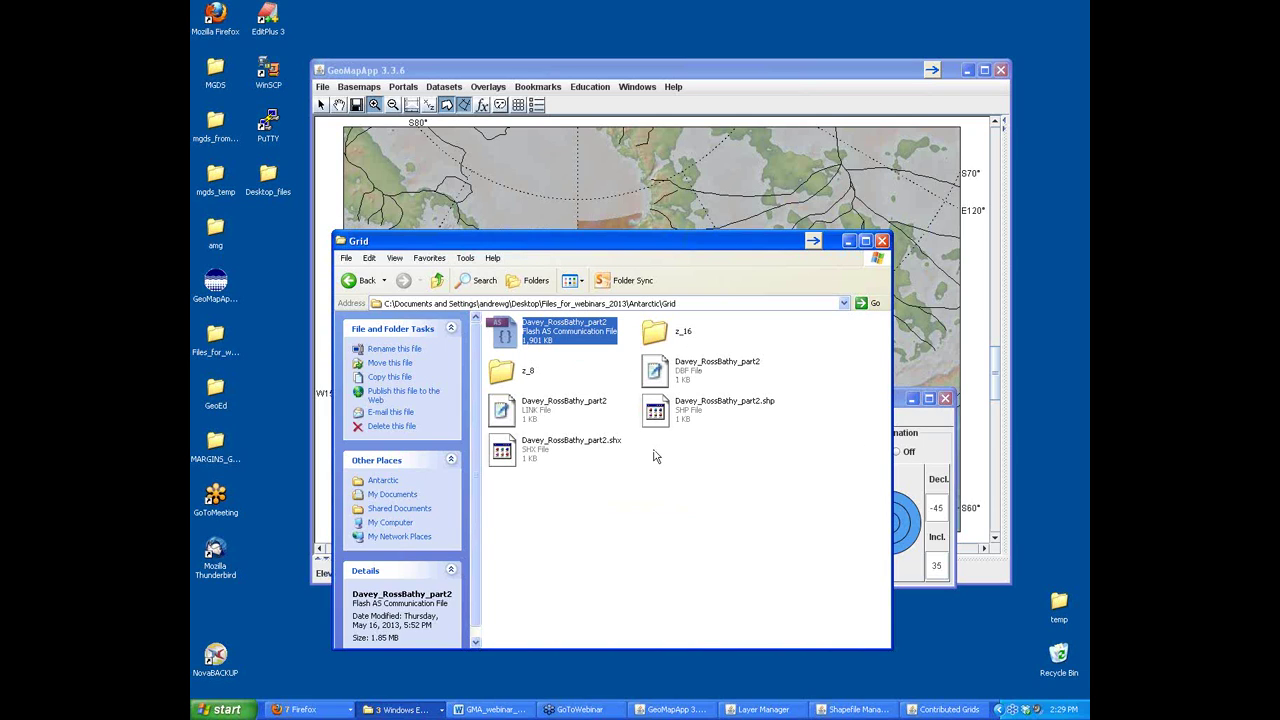
left_click(848, 241)
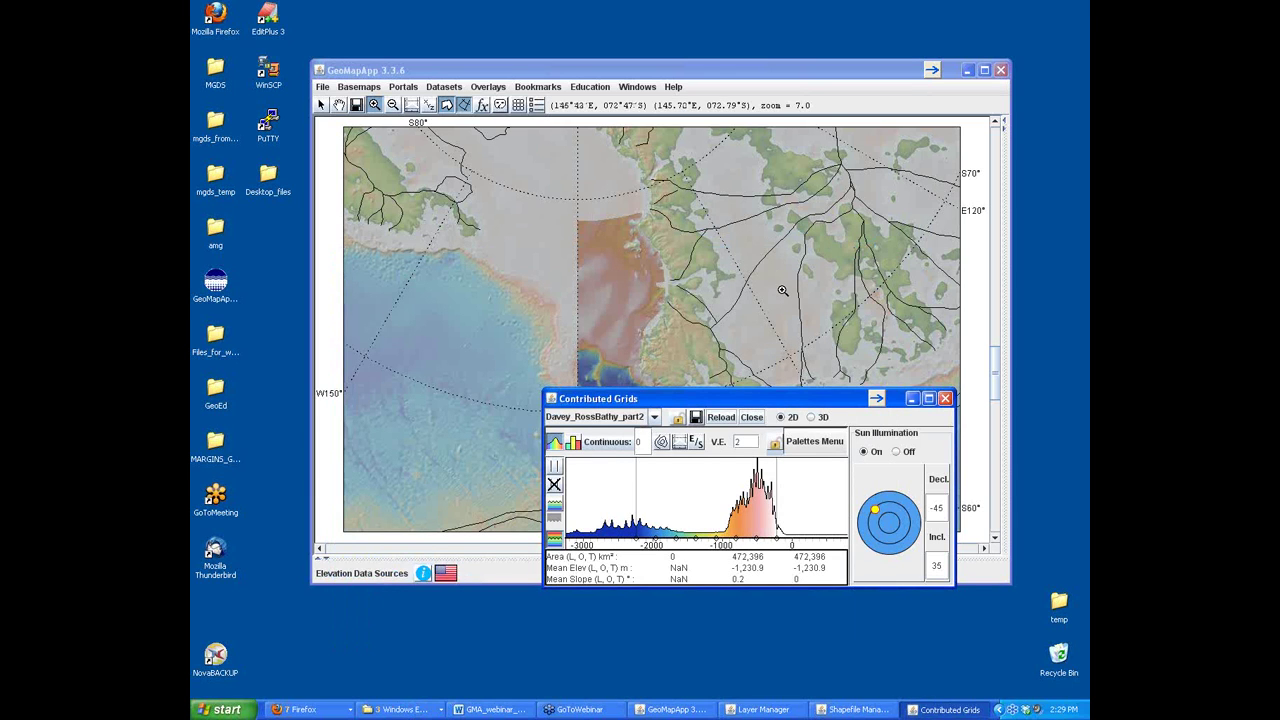
- Move the Contributed Grids window clear of the imported bathymetry, zoom in on the Ross Sea grid and show the Layer Manager
left_click_drag(780, 386, 765, 471)
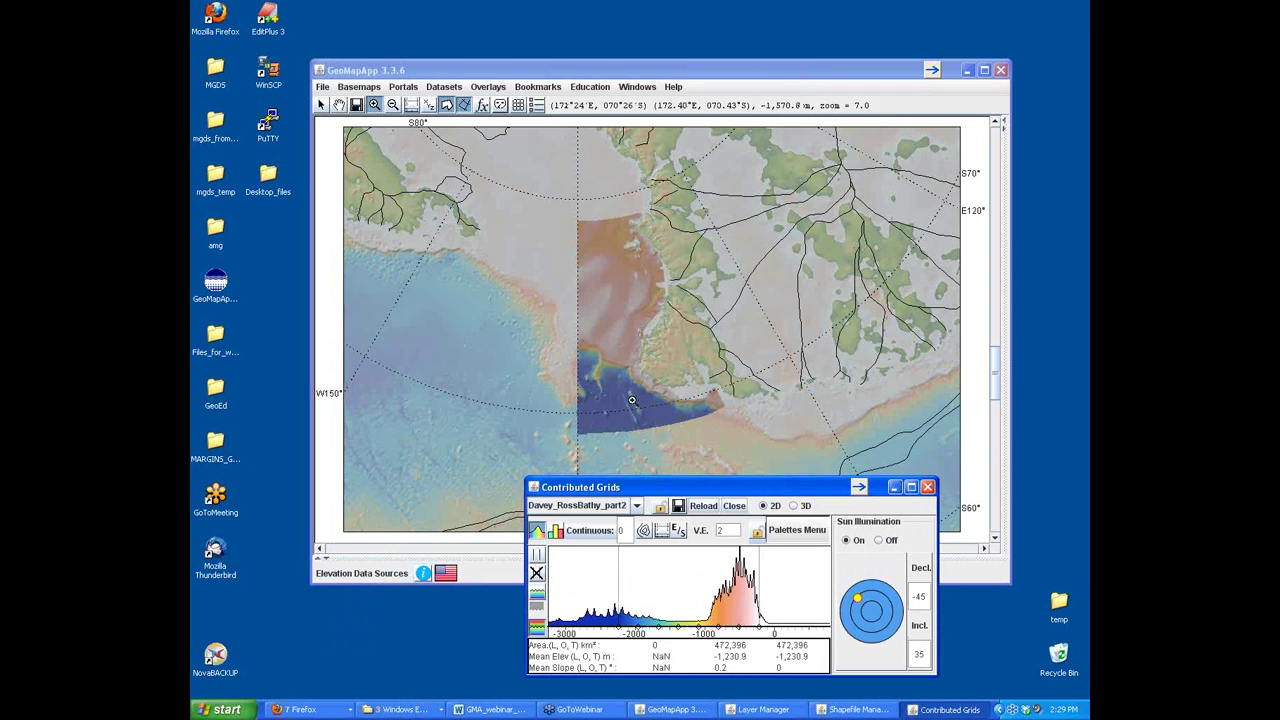
left_click(624, 327)
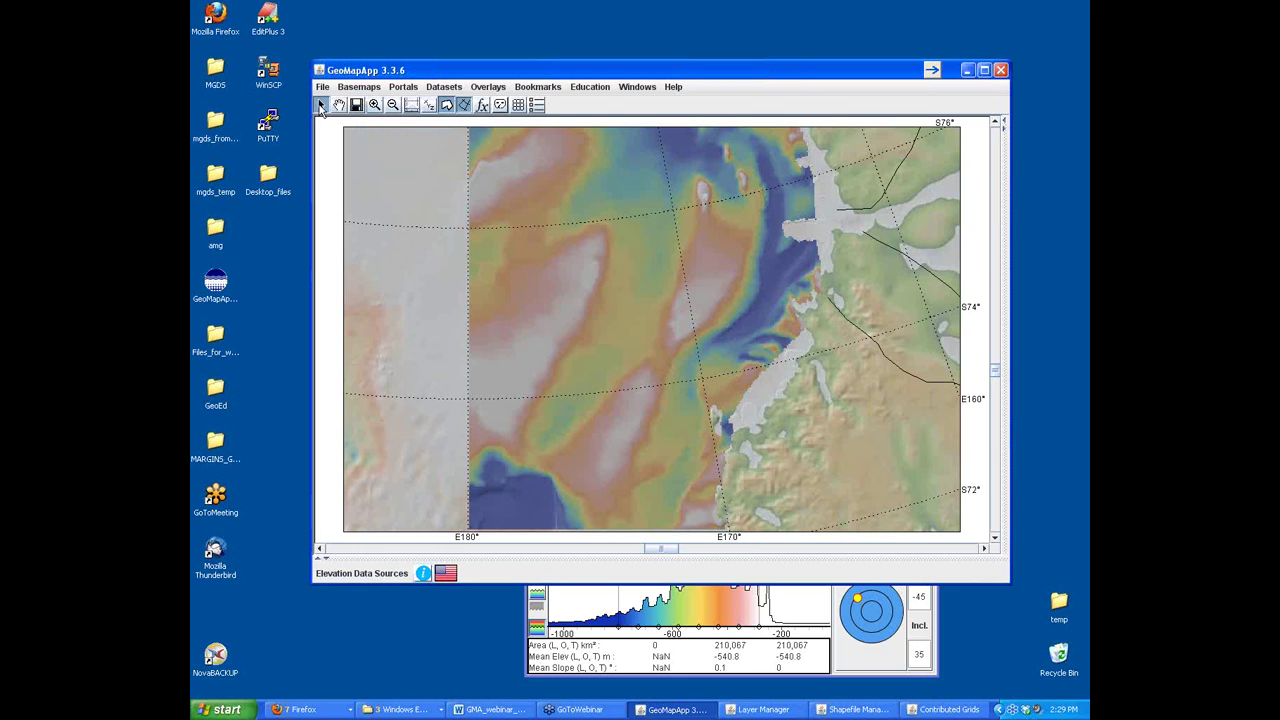
left_click(321, 106)
left_click(537, 105)
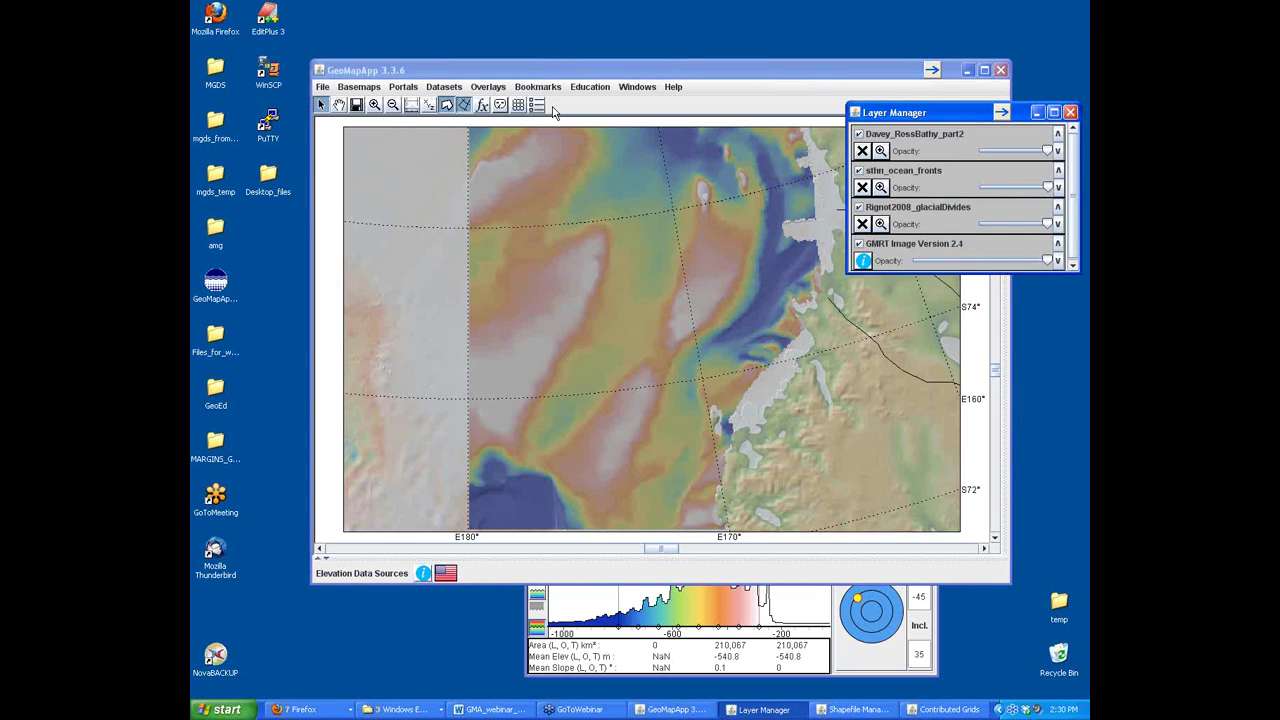
- Toggle the Davey_RossBathy_part2 layer's visibility to compare it with the basemap, and check its opacity level
left_click(859, 135)
left_click(859, 135)
left_click(859, 135)
mouse_move(1048, 155)
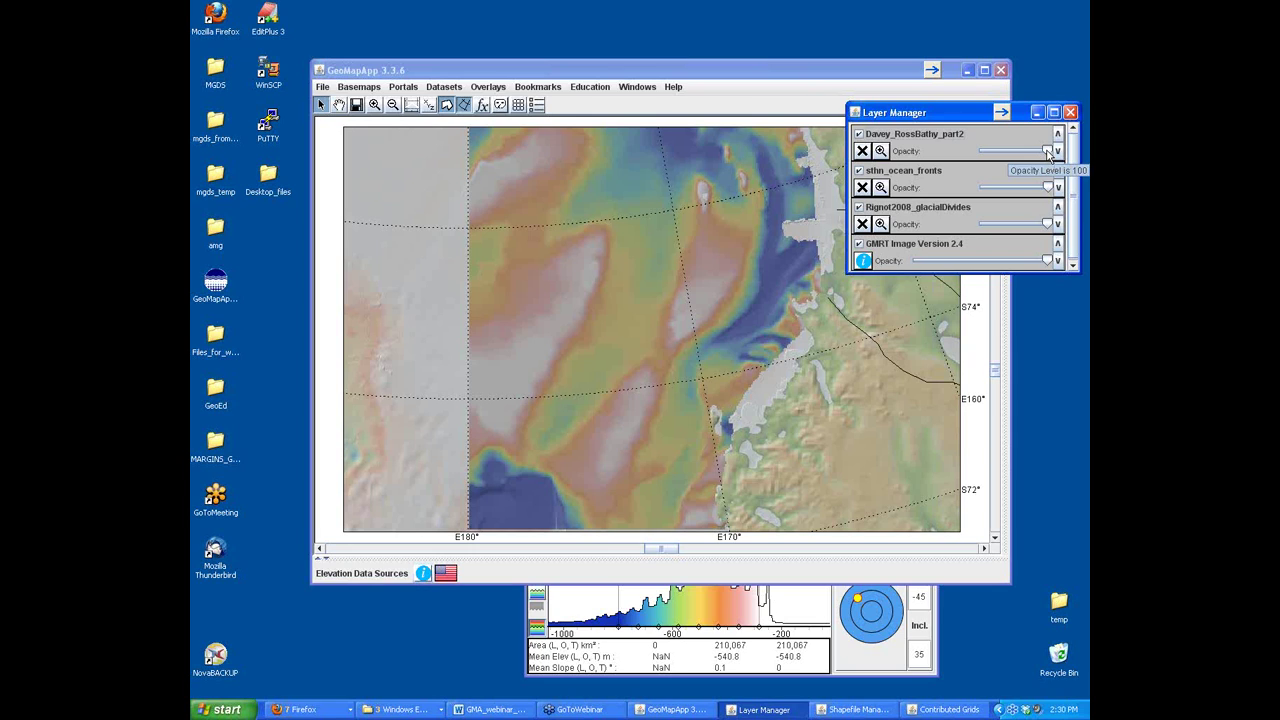
mouse_move(1048, 153)
left_mouse_down()
mouse_move(980, 154)
mouse_move(1049, 155)
left_mouse_up()
- Bring the Contributed Grids window forward and set the Davey_RossBathy_part2 grid's vertical exaggeration to 10
left_click(938, 623)
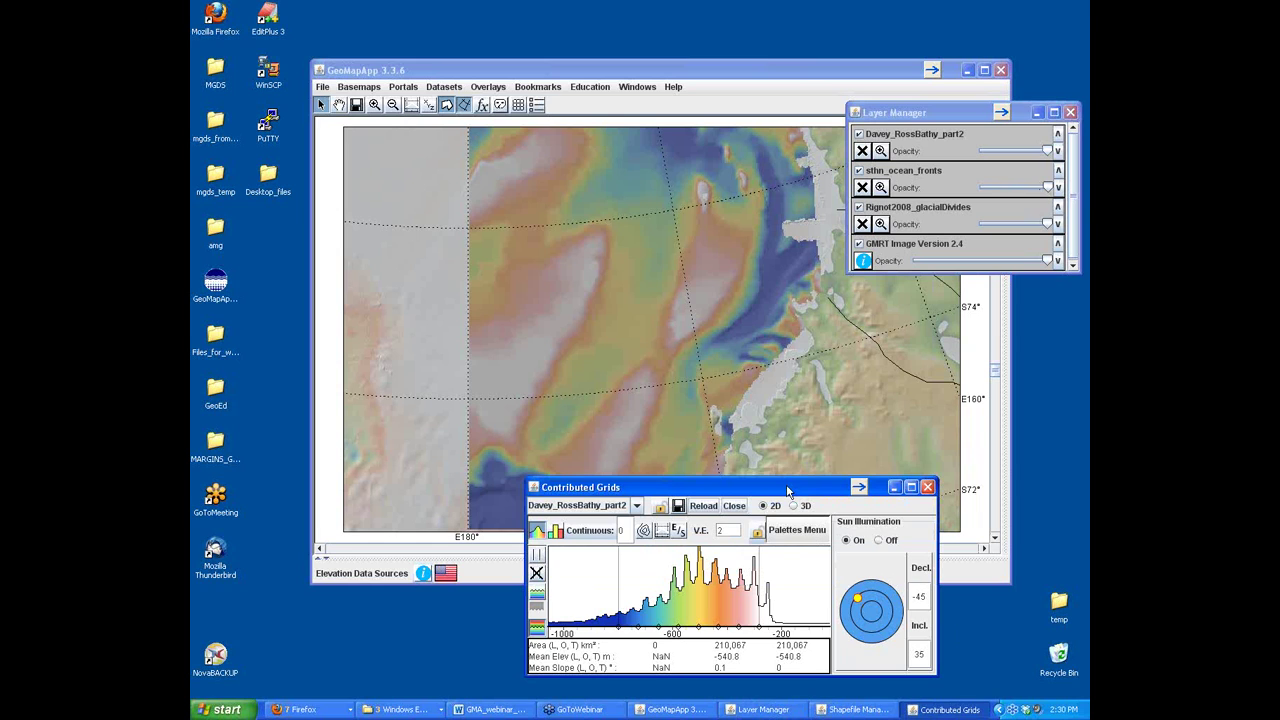
left_click_drag(790, 491, 818, 462)
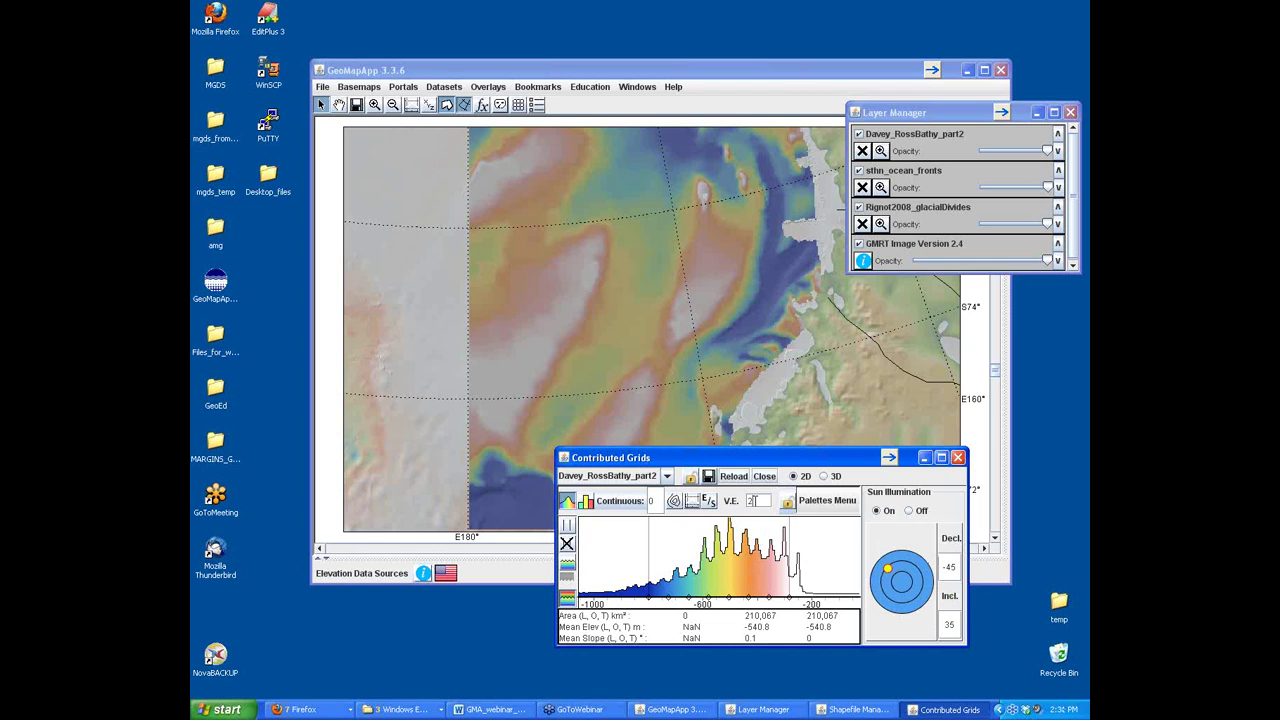
left_click(751, 500)
key("BackSpace")
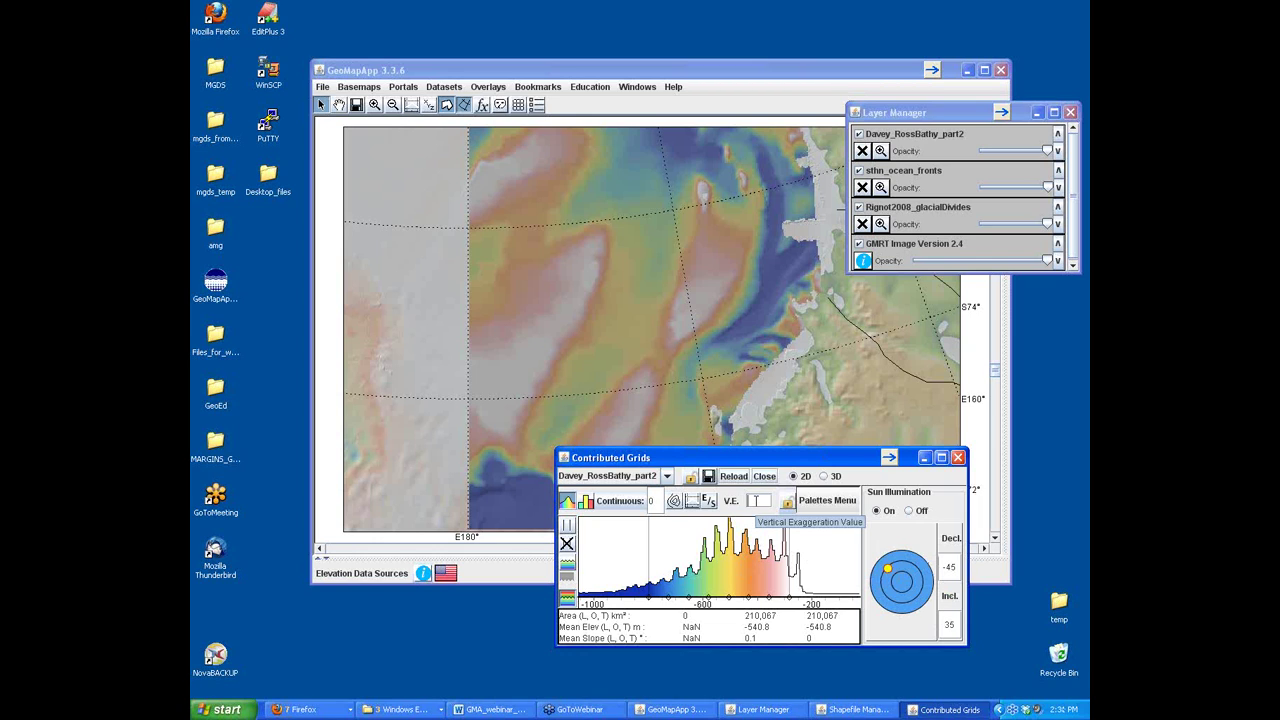
type("10")
key("Return")
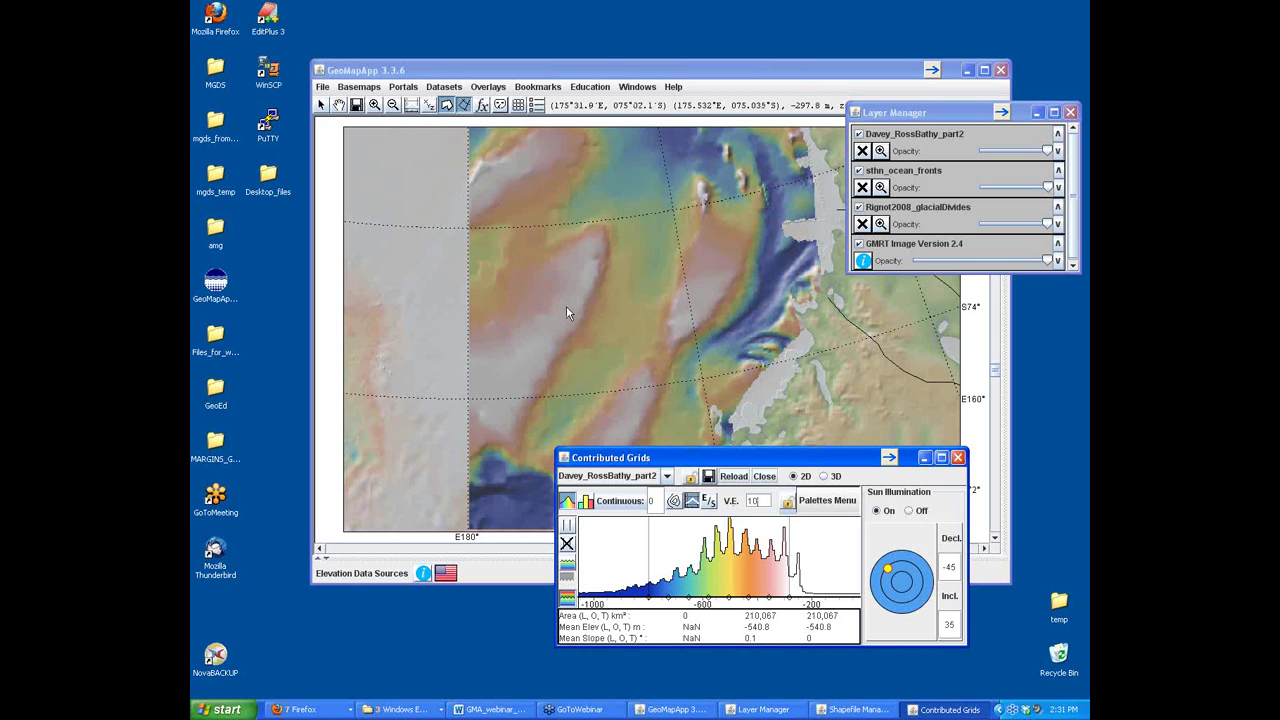
- Profile the Ross Sea grid from about 176.65, -75.60 to 165.07, -74.63, examine the line against the map, and close the profile
left_click_drag(538, 259, 800, 302)
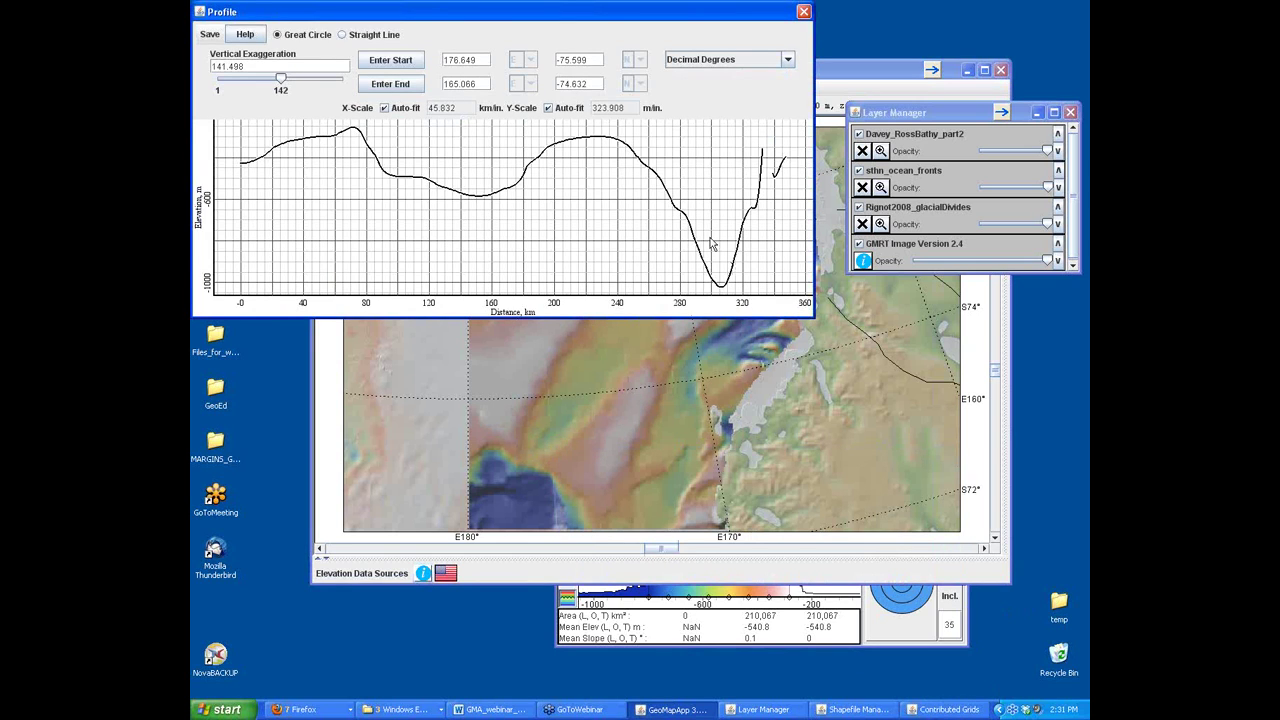
left_click_drag(567, 16, 747, 337)
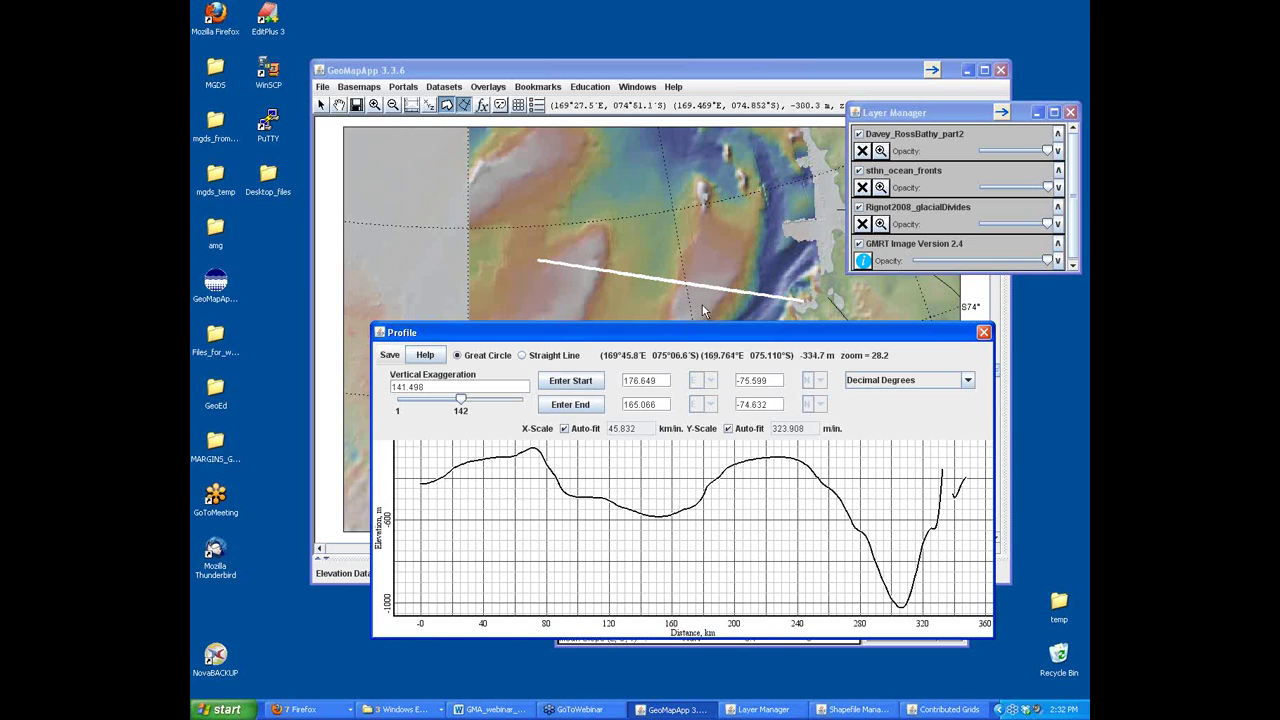
left_click(712, 77)
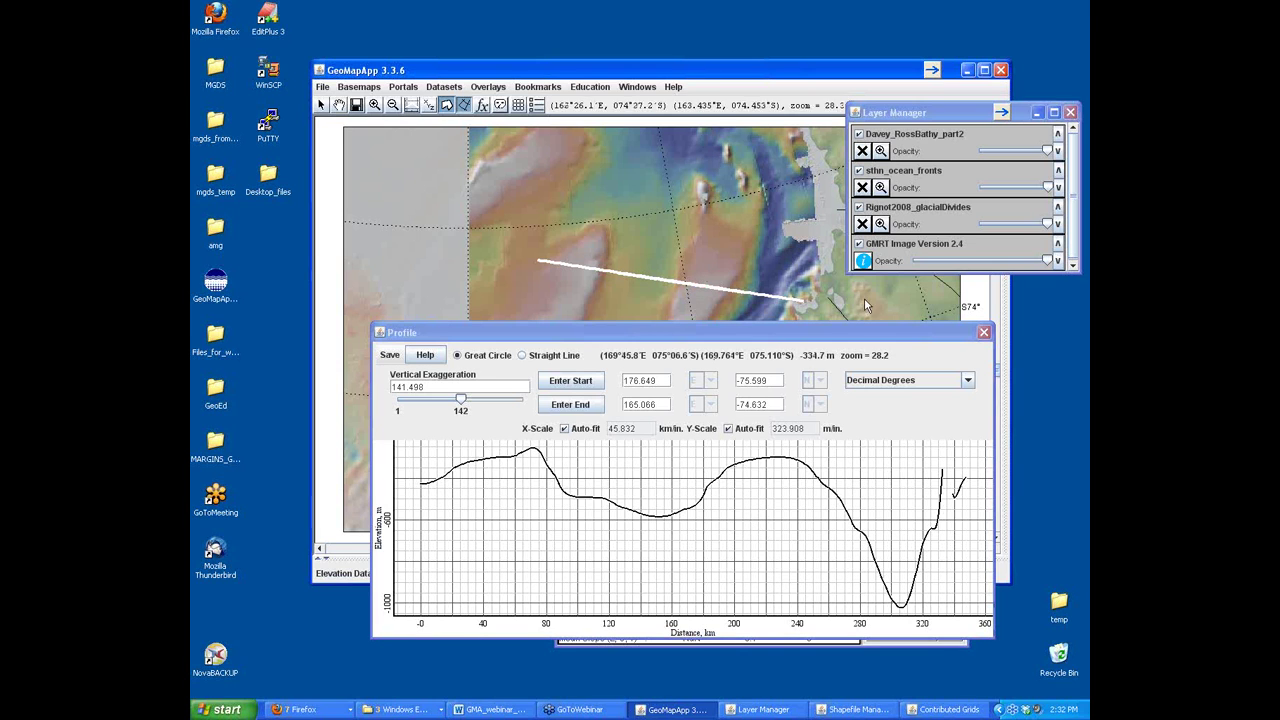
left_click(984, 332)
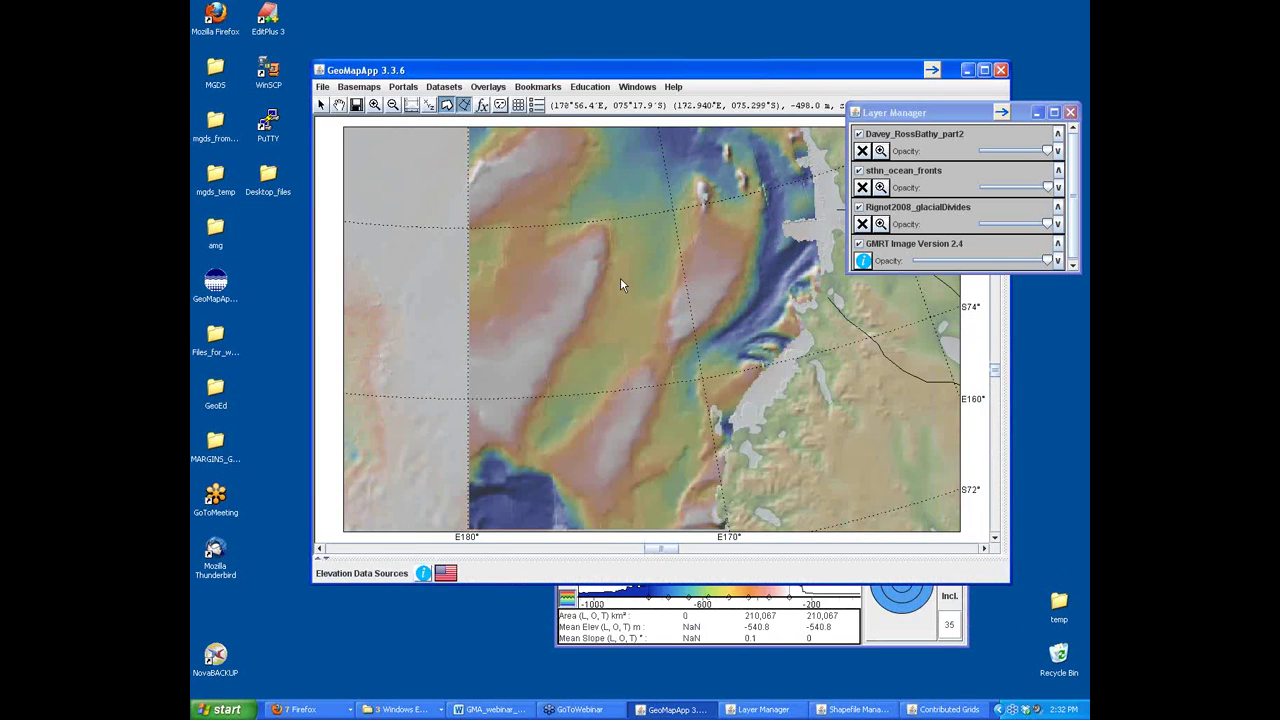
- Remove the Rignot2008_glacialDivides, sthn_ocean_fronts and Davey_RossBathy_part2 layers, and close the Layer Manager
left_click(1037, 113)
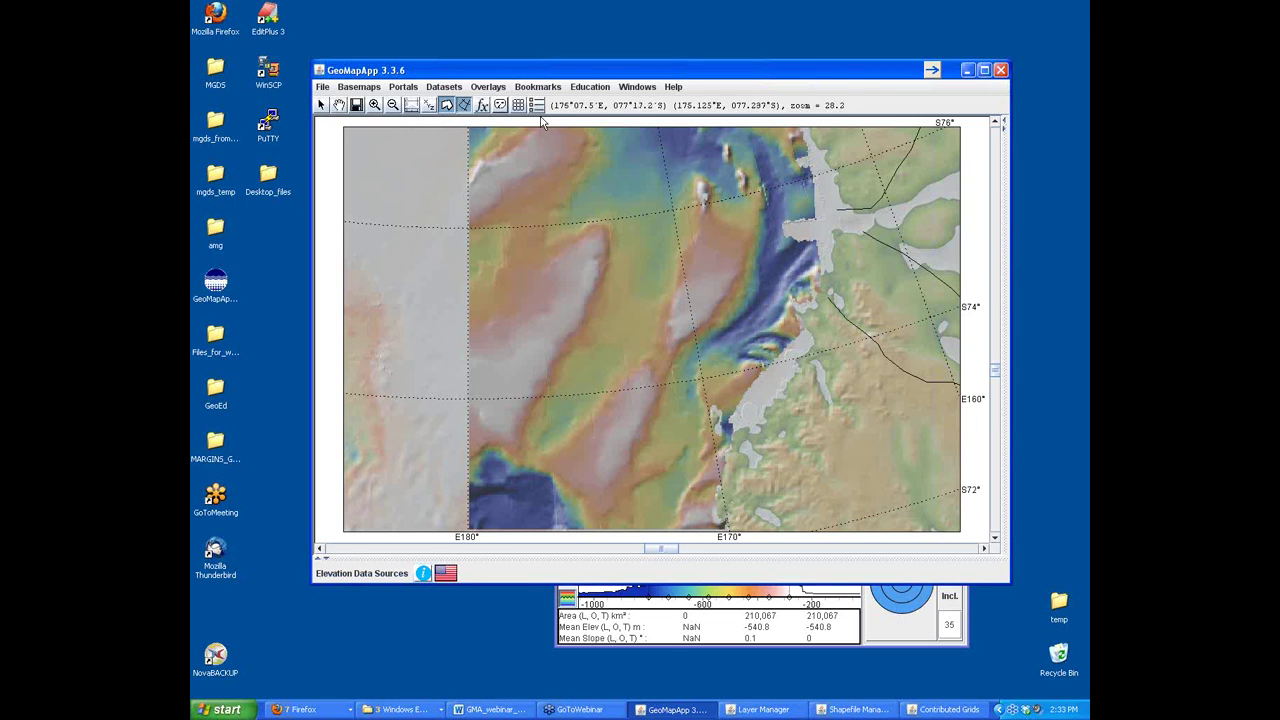
left_click(763, 709)
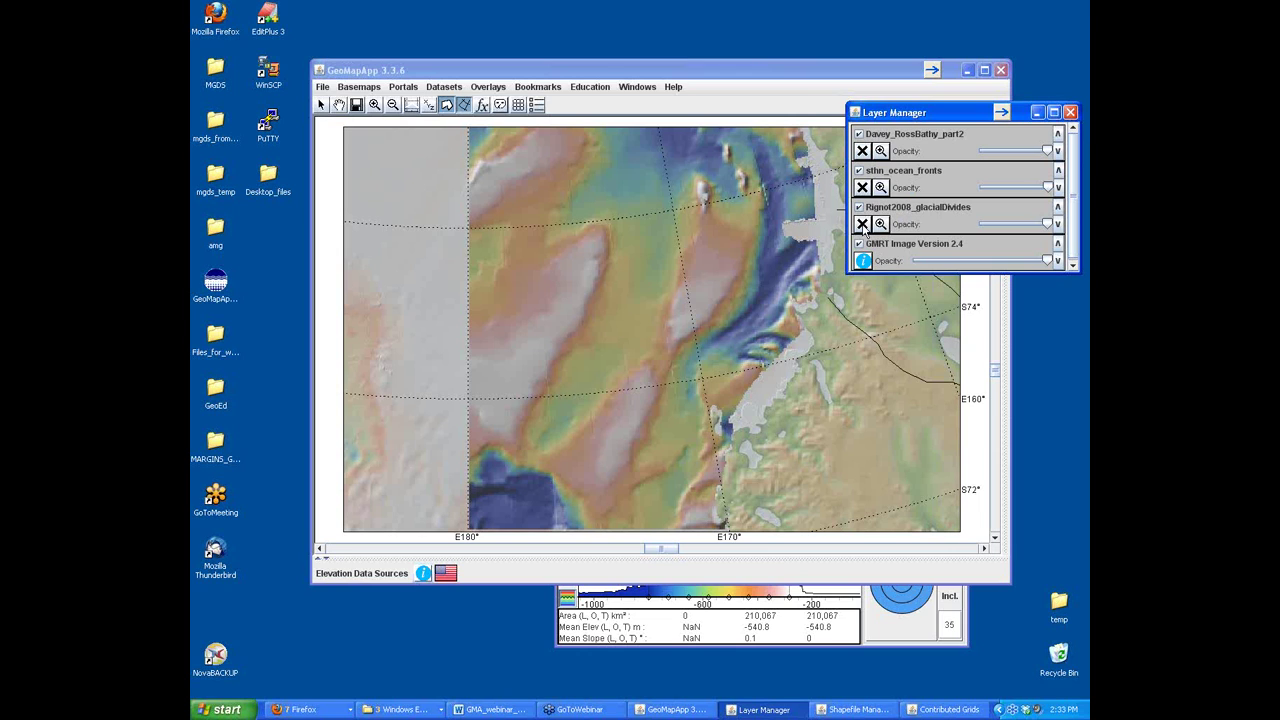
left_click(862, 224)
left_click(862, 187)
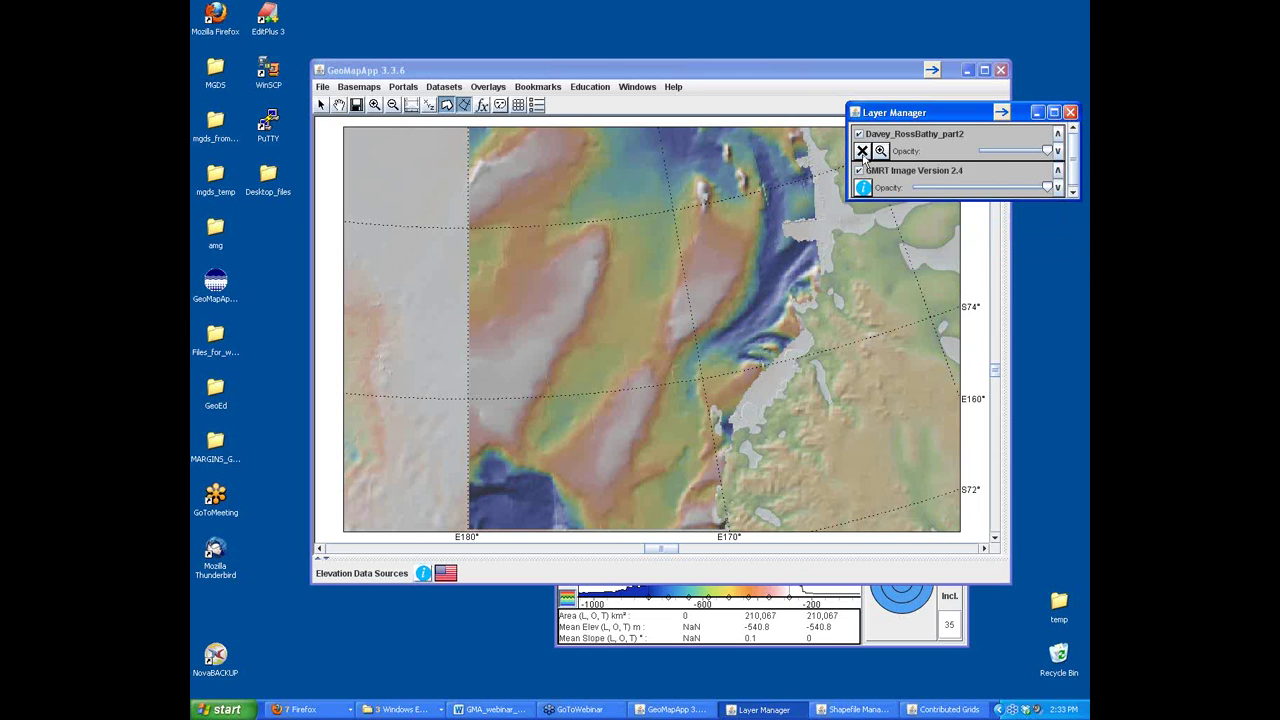
left_click(862, 150)
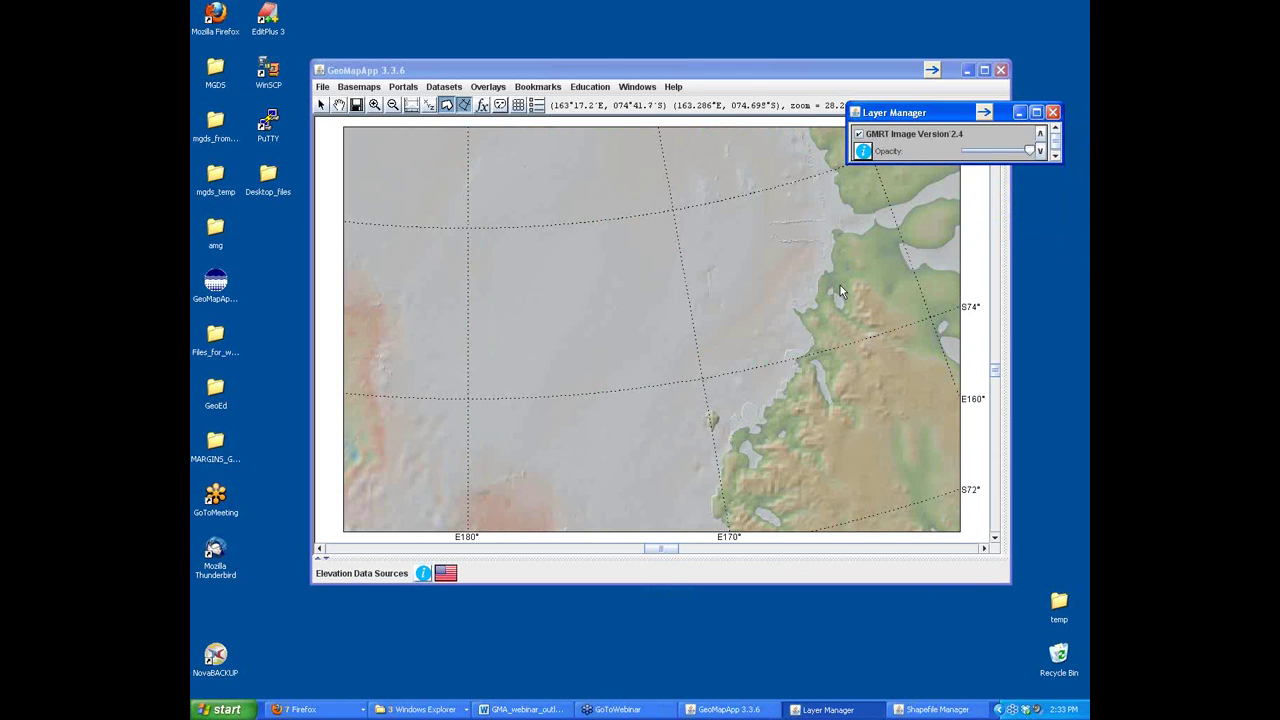
left_click(1052, 112)
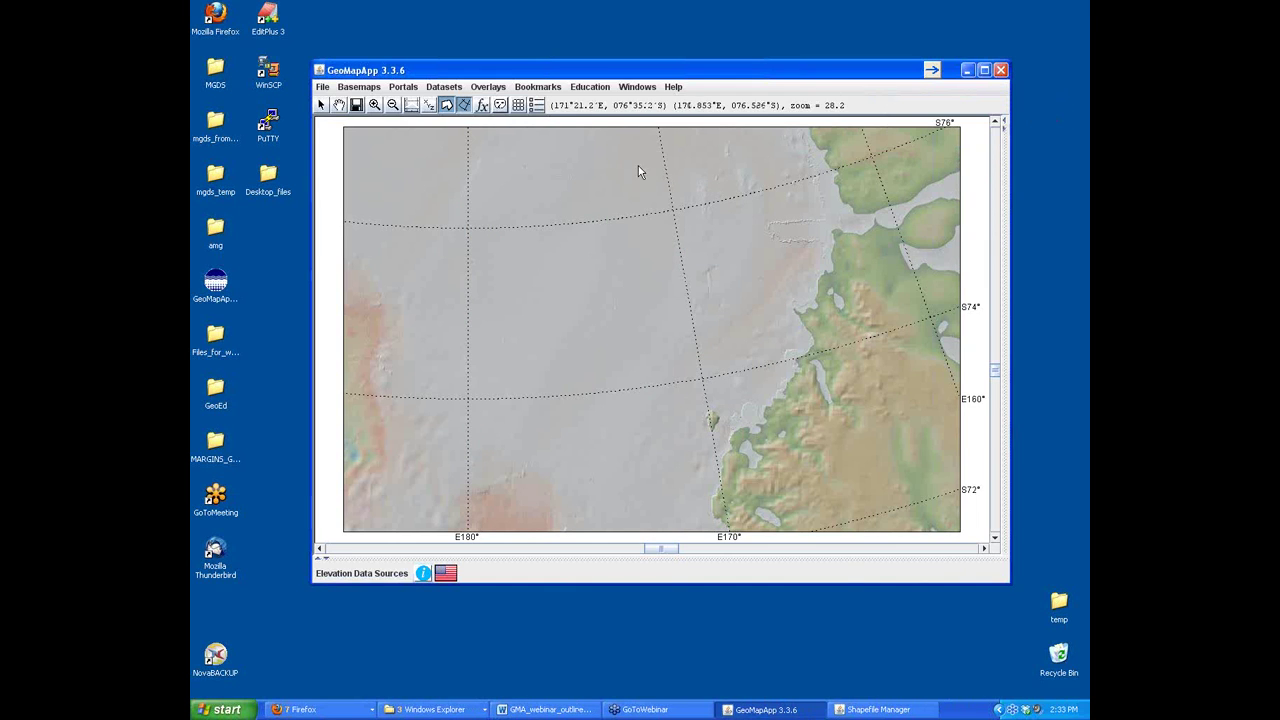
- Zoom the map out to global scale and reposition the map window slightly on the desktop
left_click(540, 88)
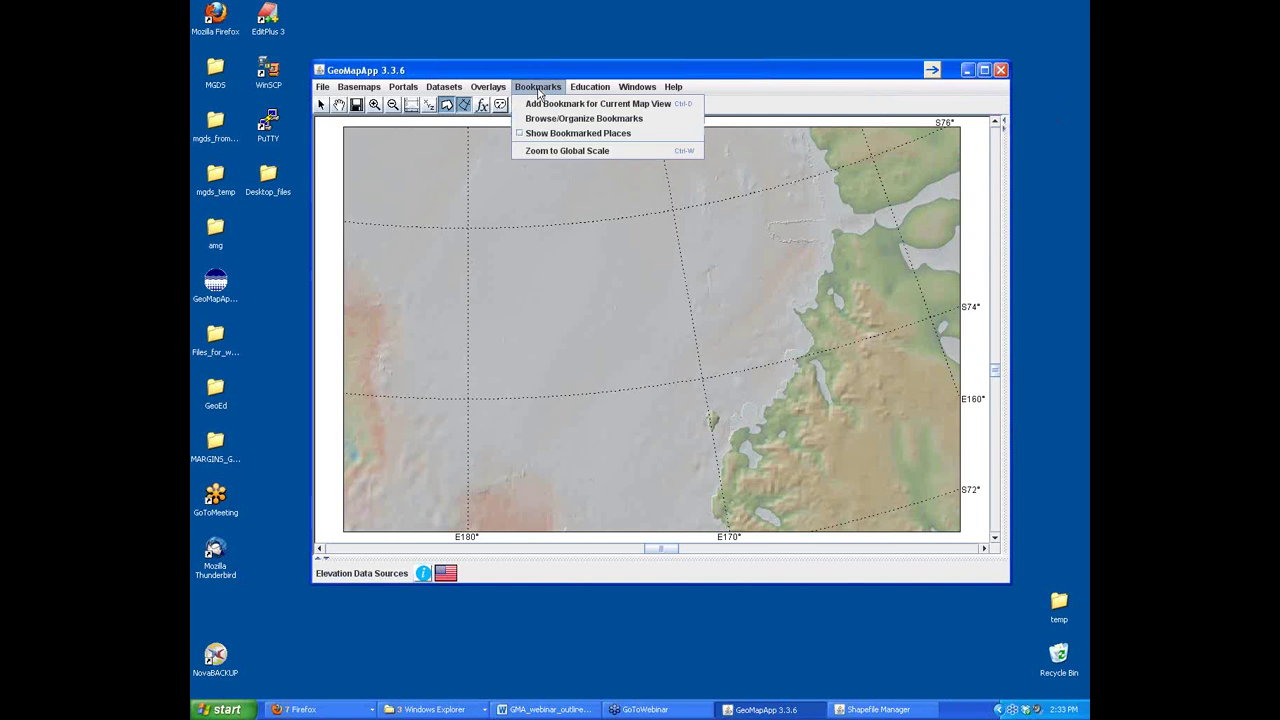
left_click(566, 151)
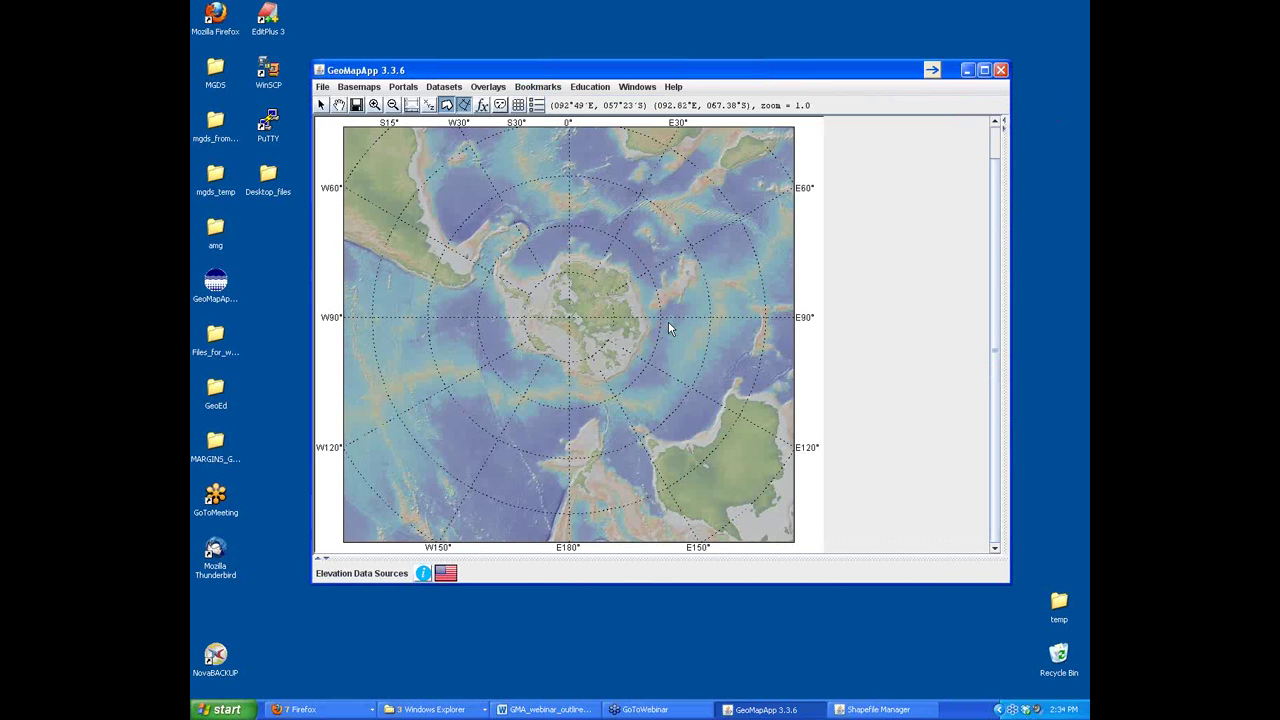
key("alt+Tab")
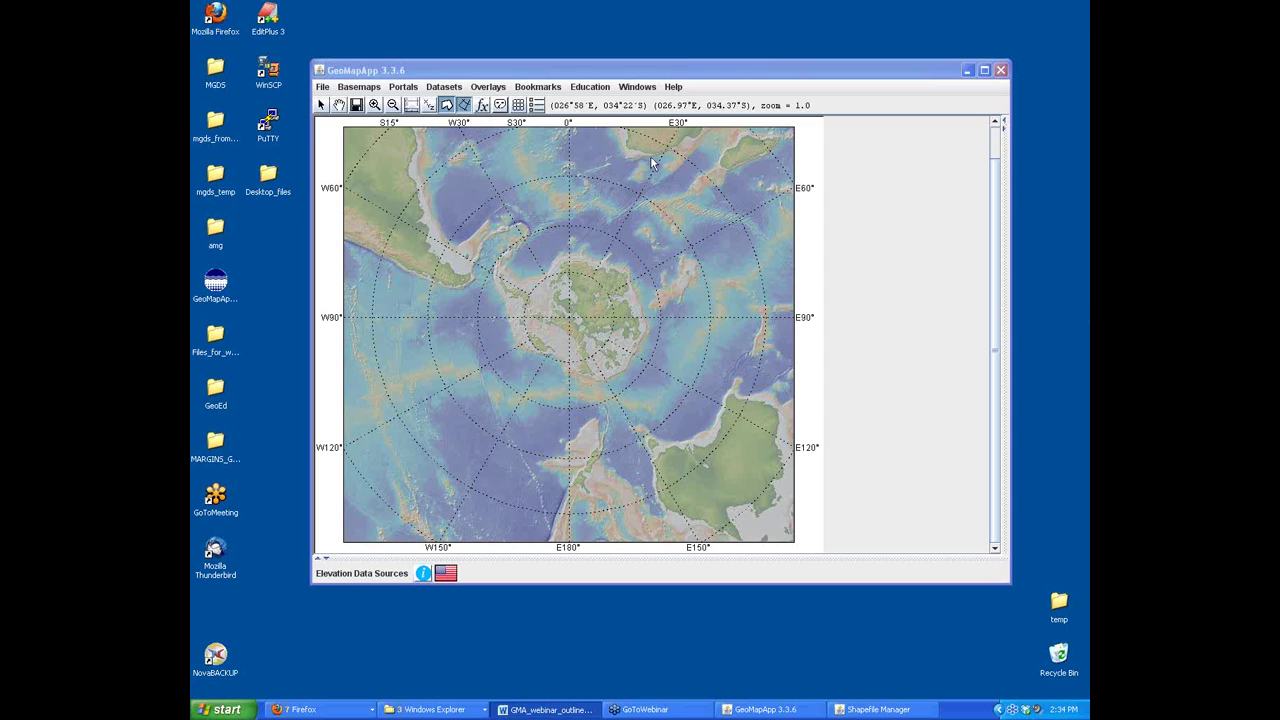
left_click(572, 74)
left_click_drag(572, 74, 577, 68)
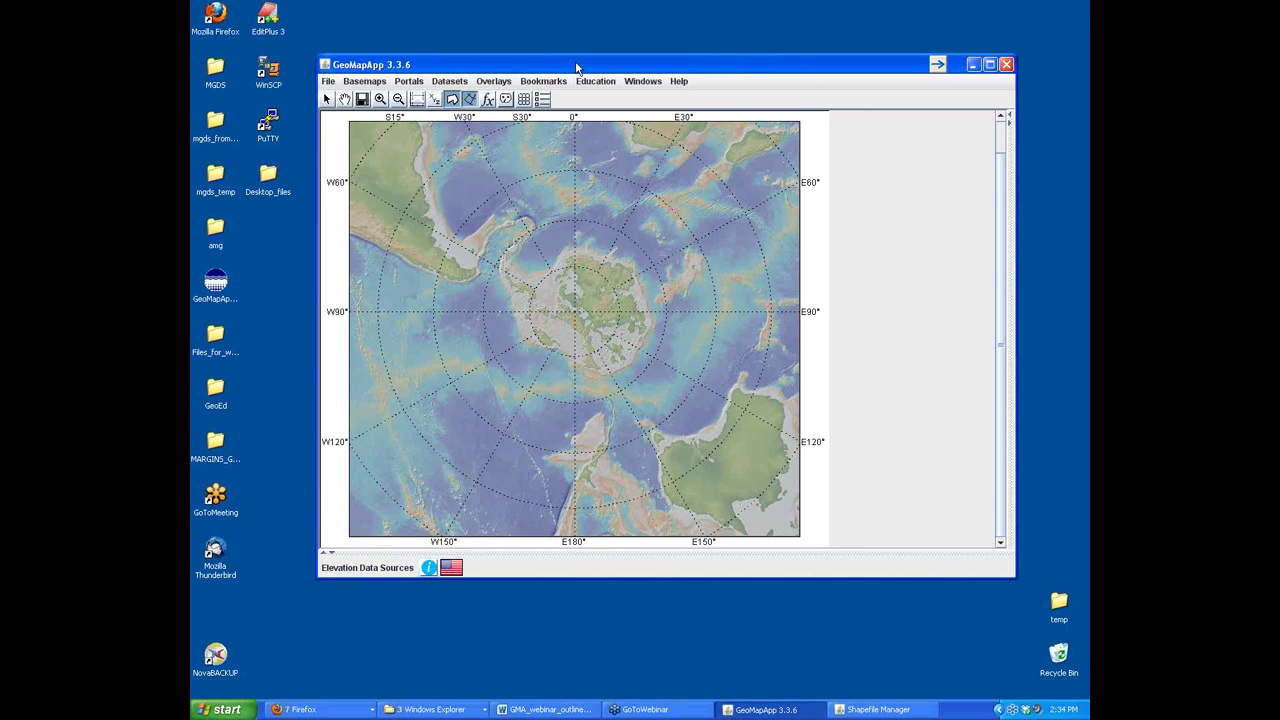
left_click_drag(576, 67, 592, 57)
- Overlay the Antarctic Coastline - SCAR (medium resolution) on the map
left_click(512, 72)
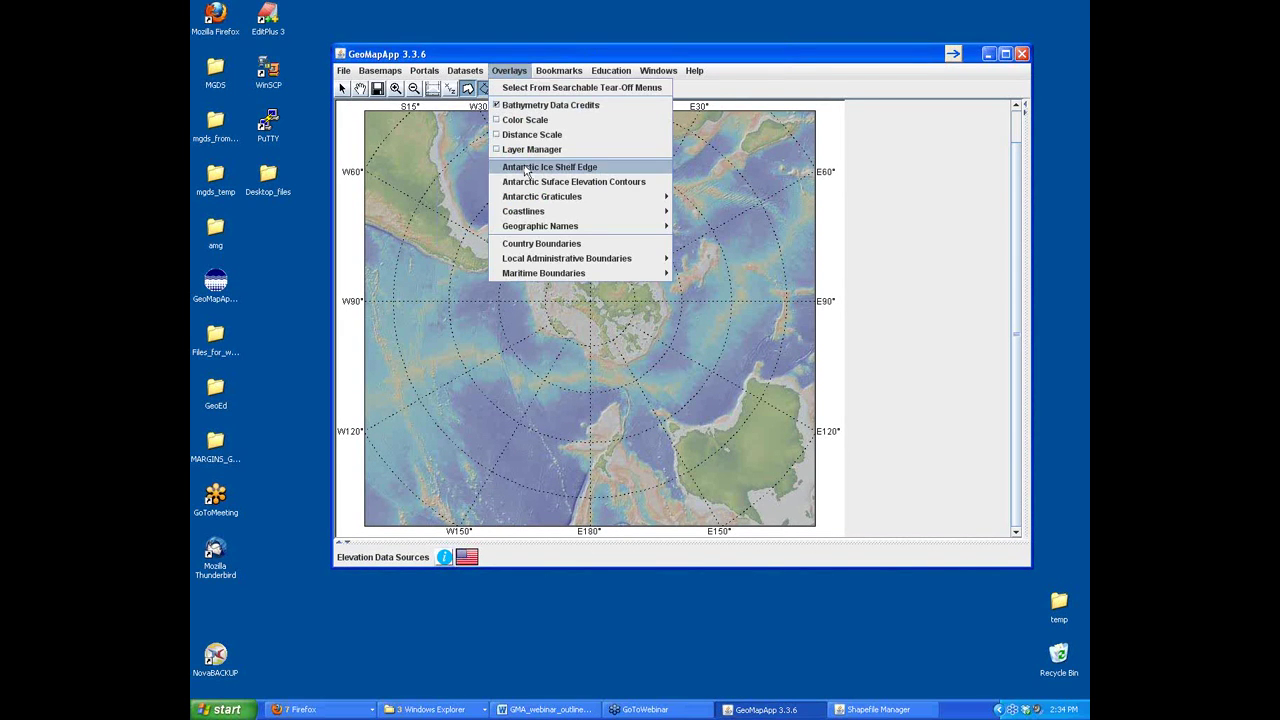
mouse_move(602, 214)
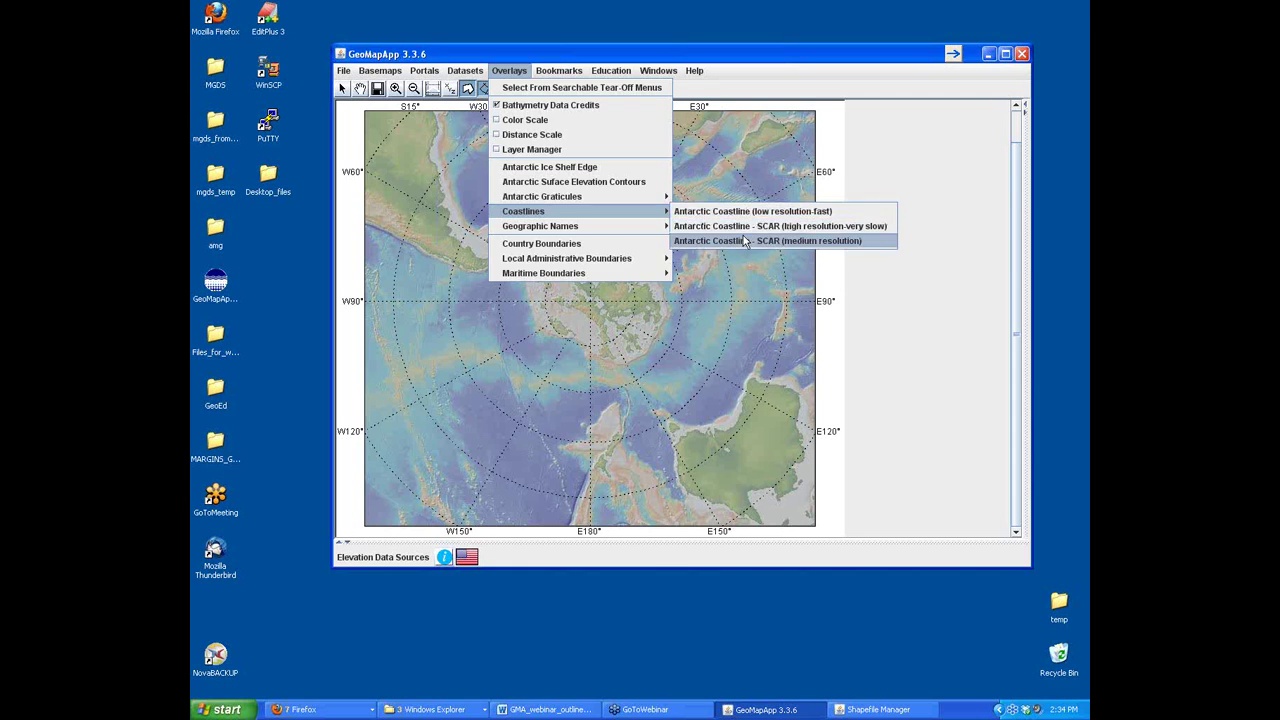
left_click(745, 241)
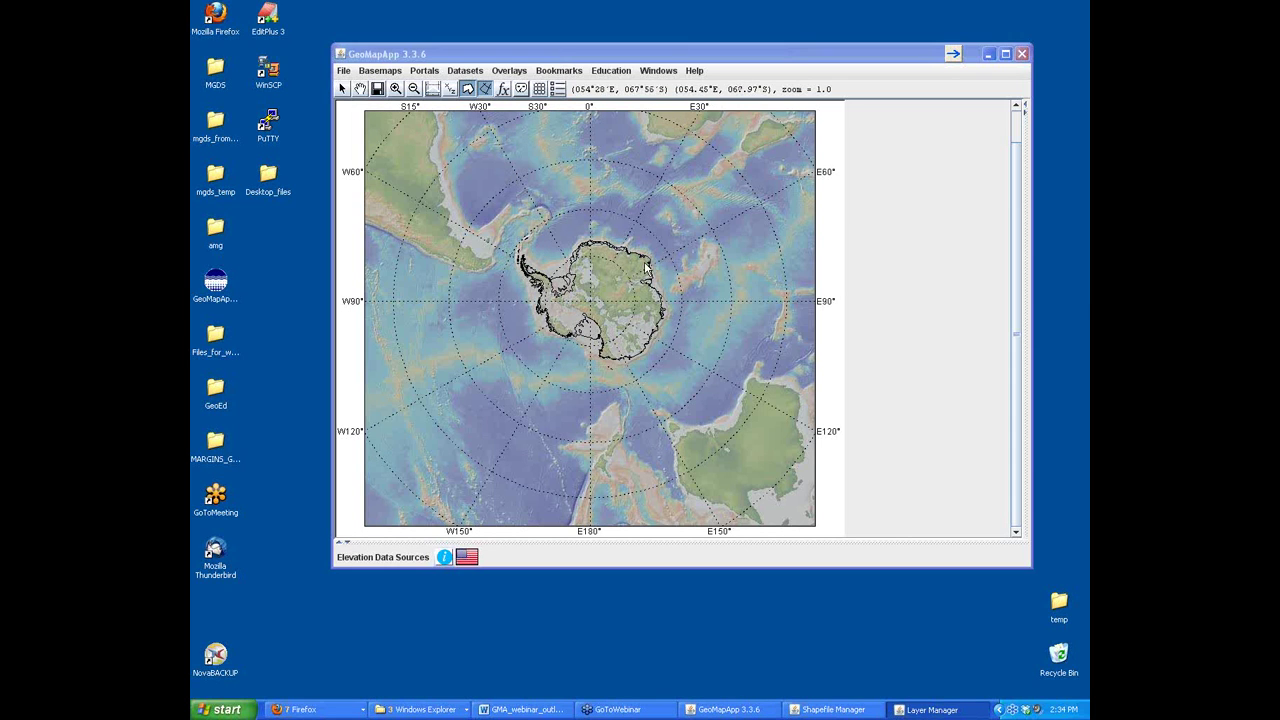
- Show the Layer Manager, view the SCAR coastline layer's information web page, and return to the map
left_click(557, 89)
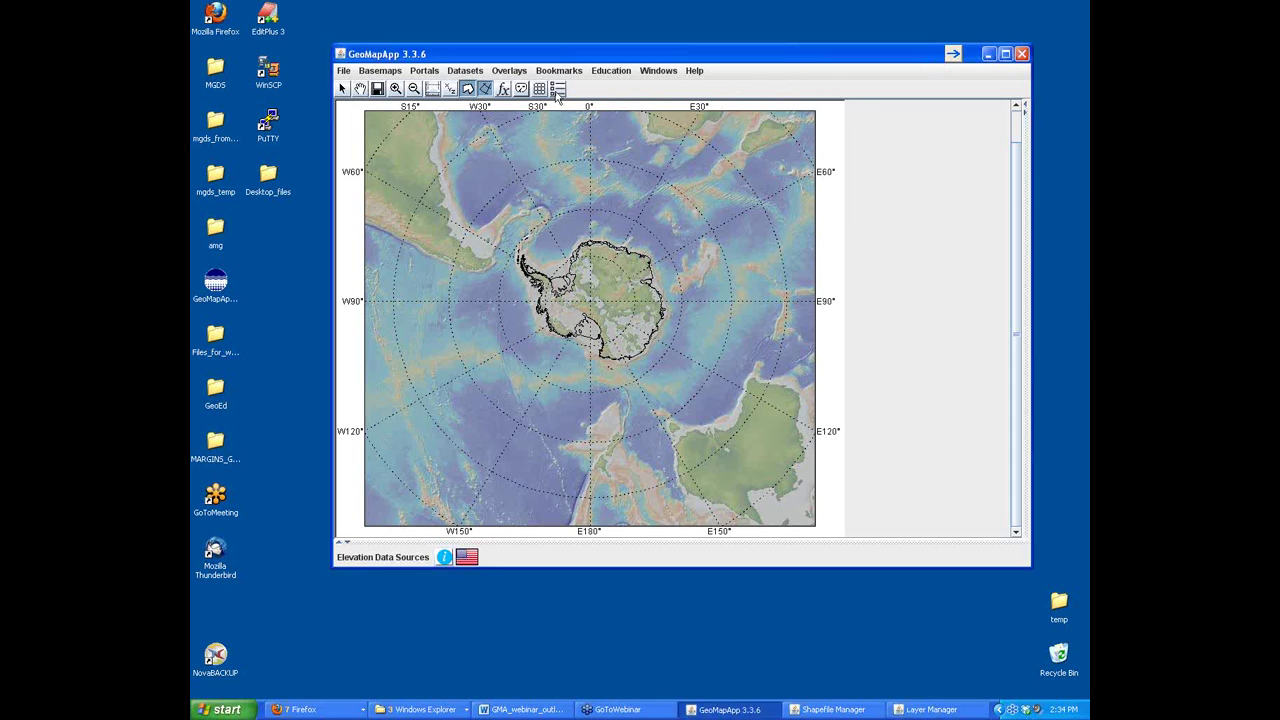
left_click_drag(951, 100, 910, 116)
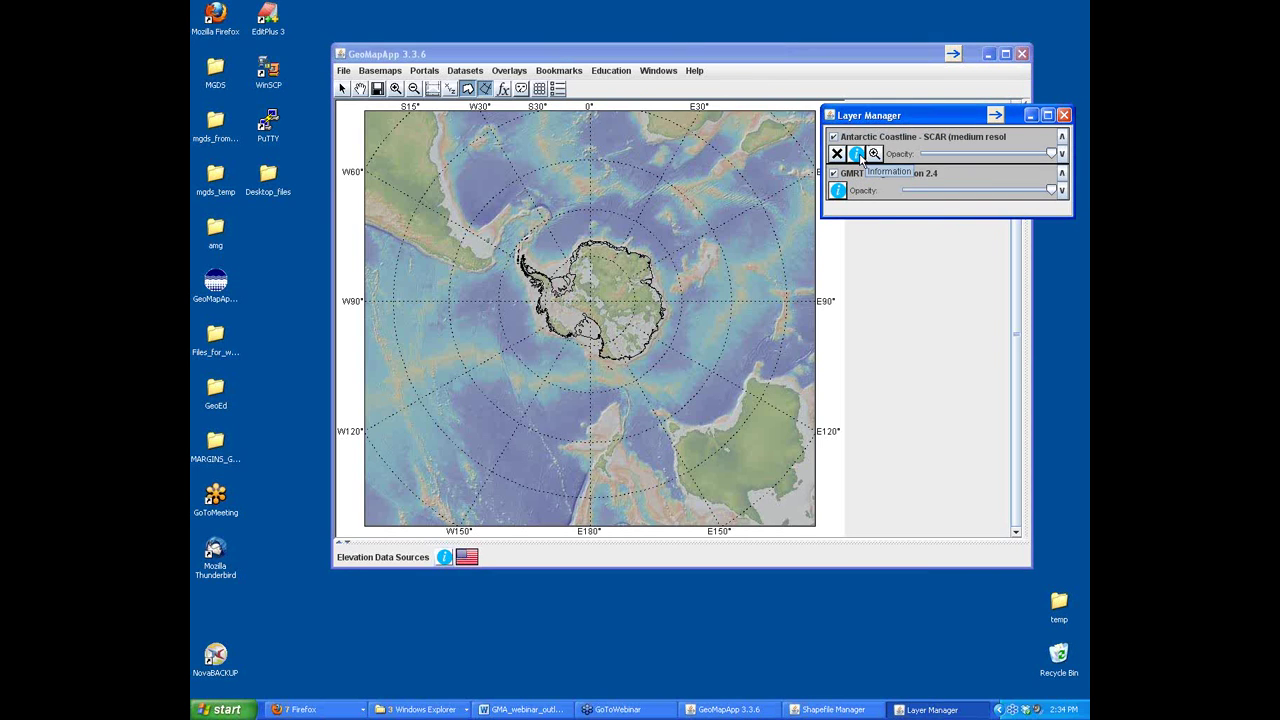
left_click(857, 155)
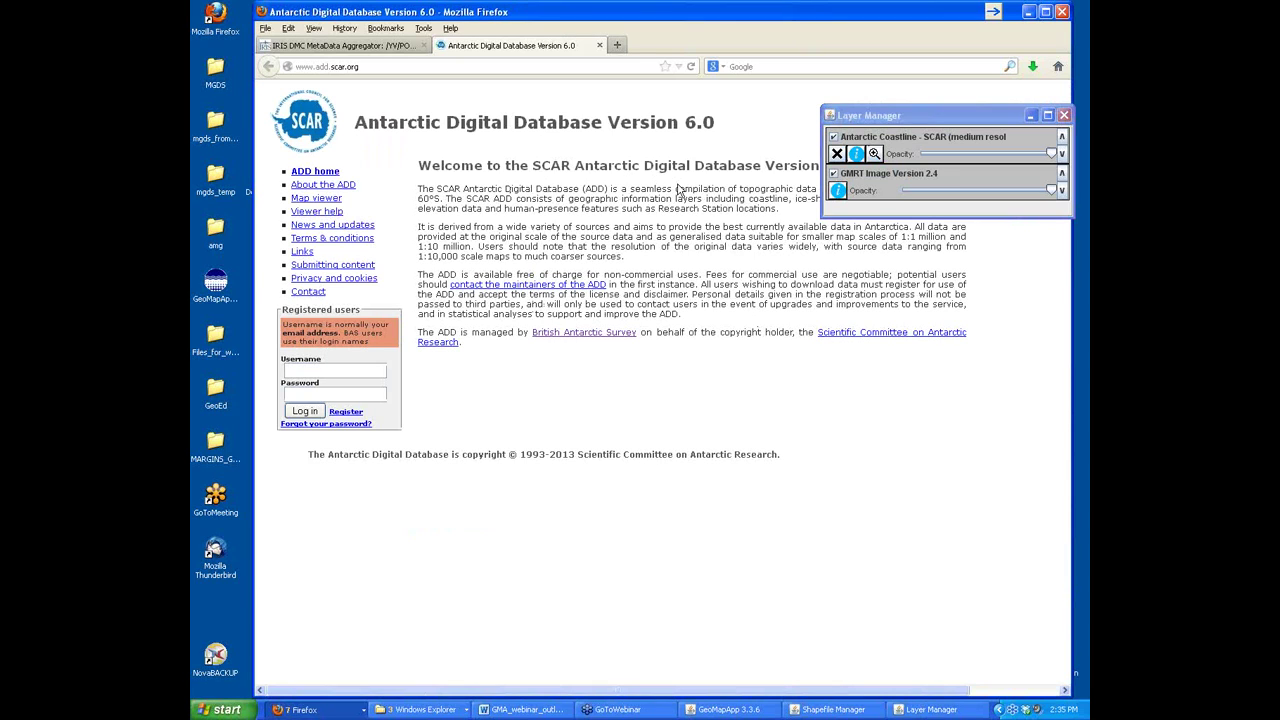
left_click(600, 46)
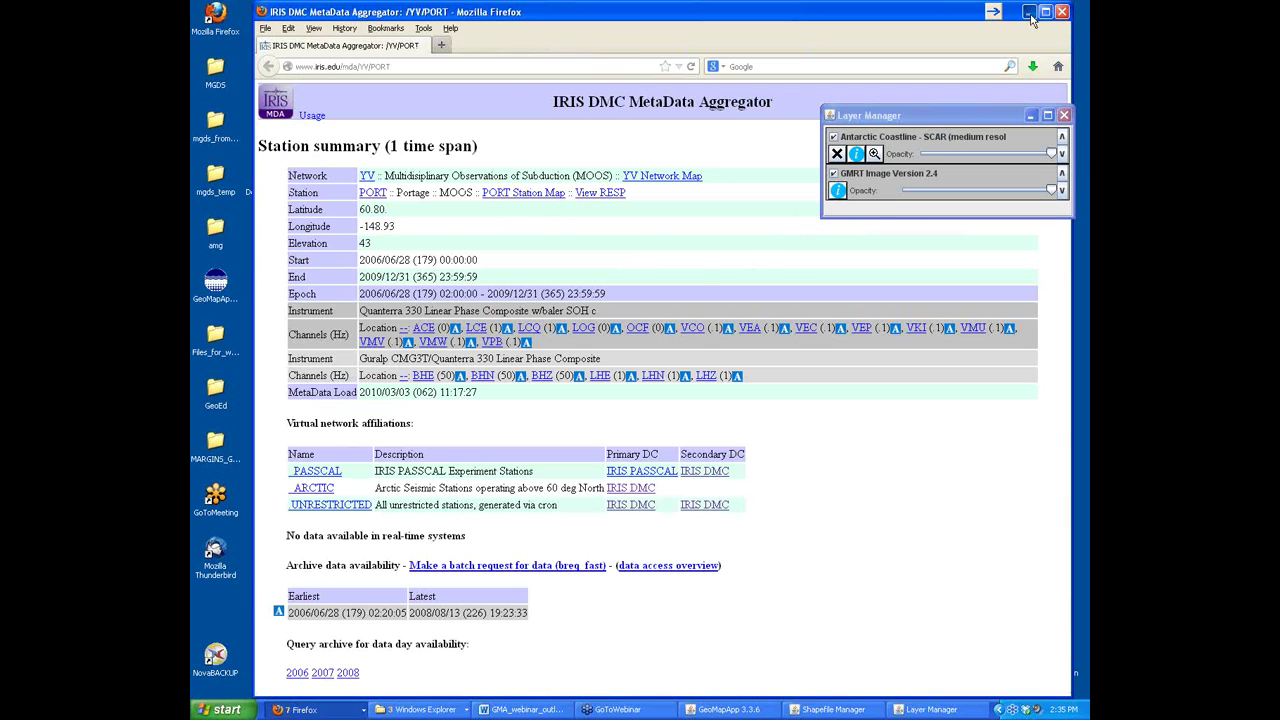
left_click(1029, 12)
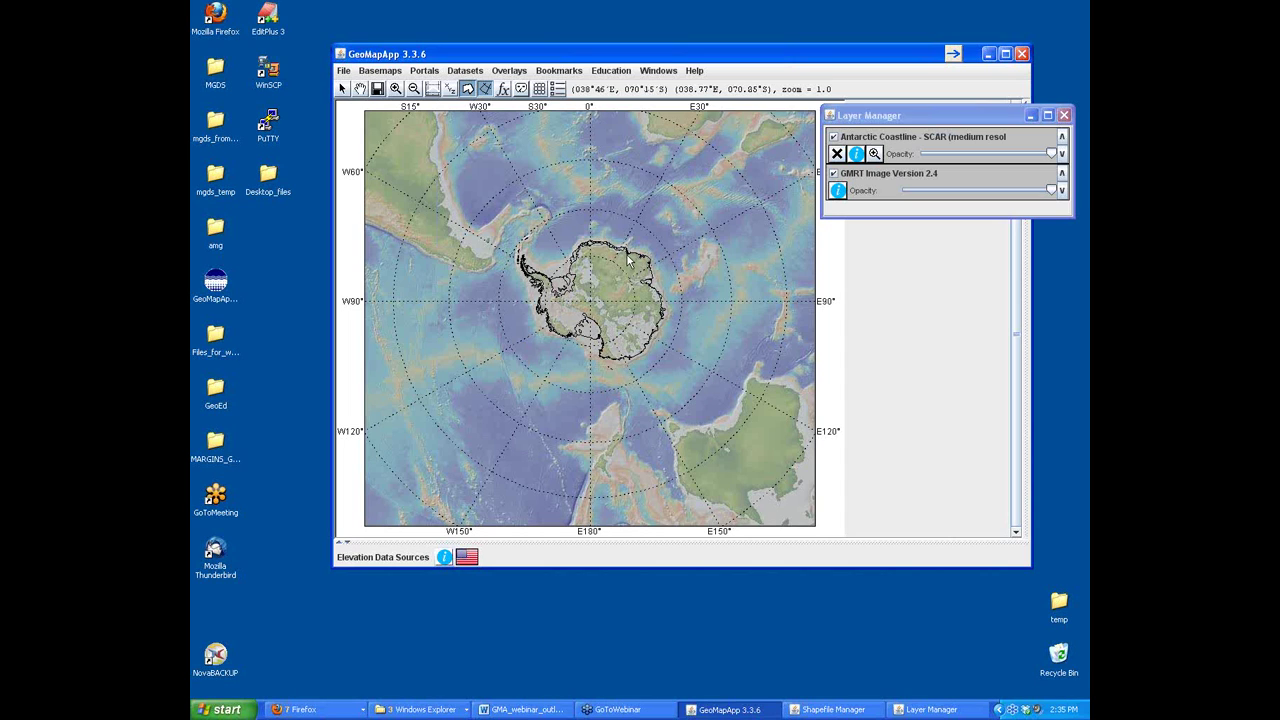
- Look through the global bathymetry and topography grids, and open the searchable tear-off list of basemaps
left_click(381, 71)
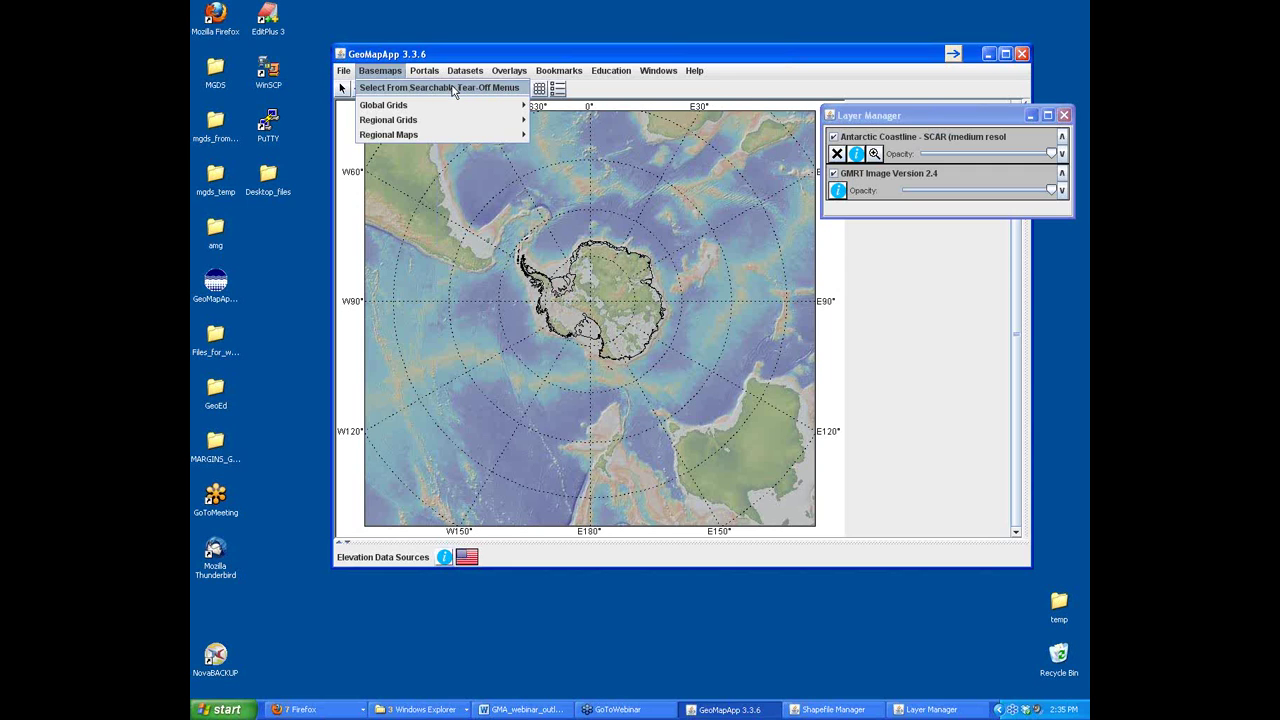
mouse_move(462, 106)
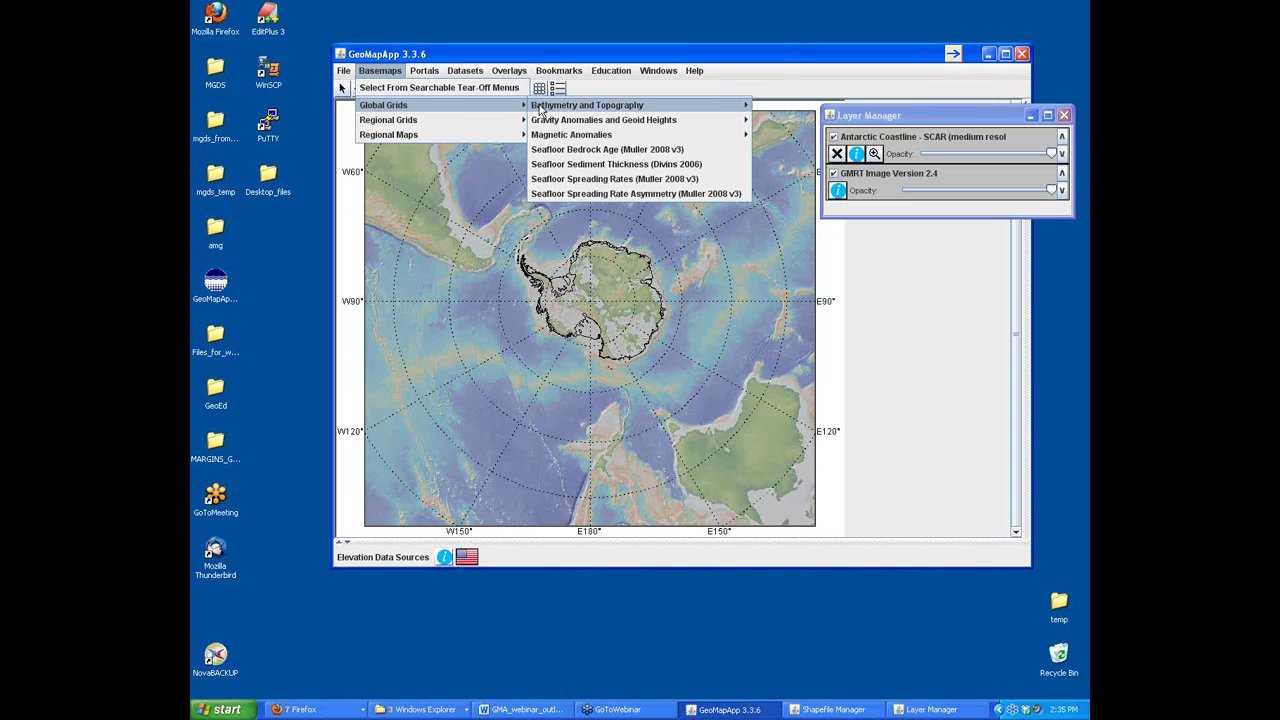
mouse_move(545, 109)
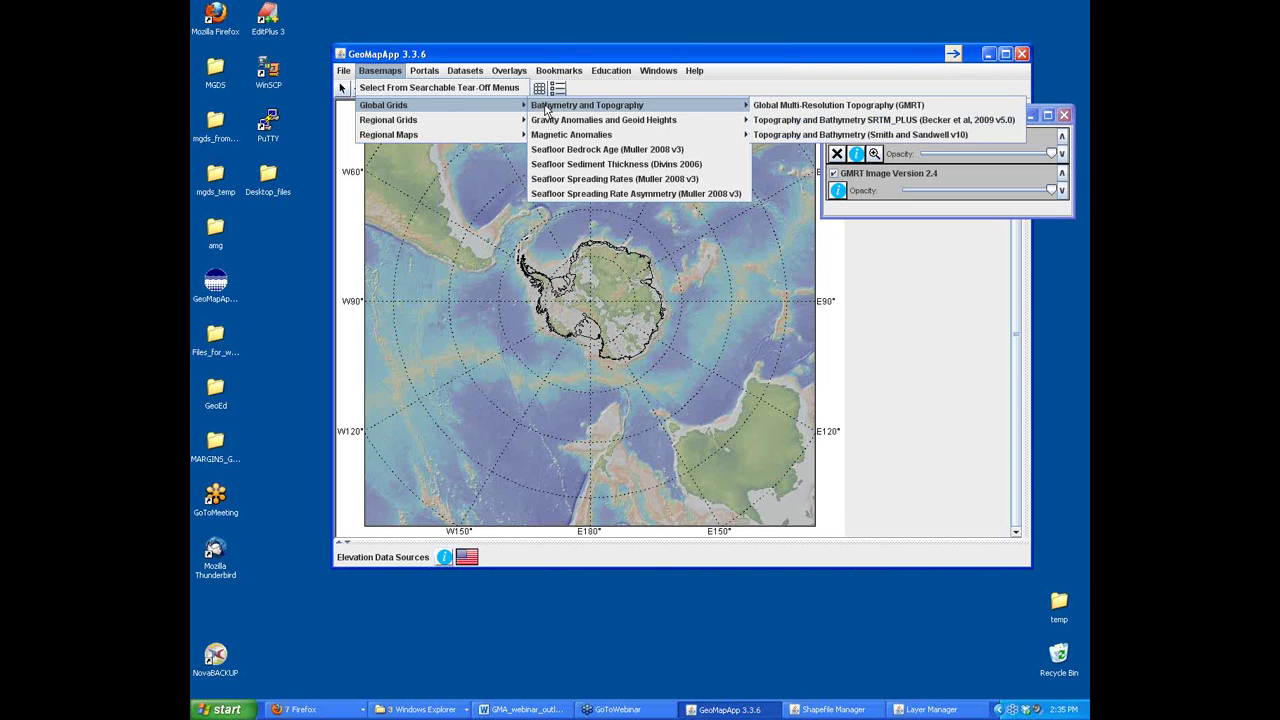
left_click(430, 92)
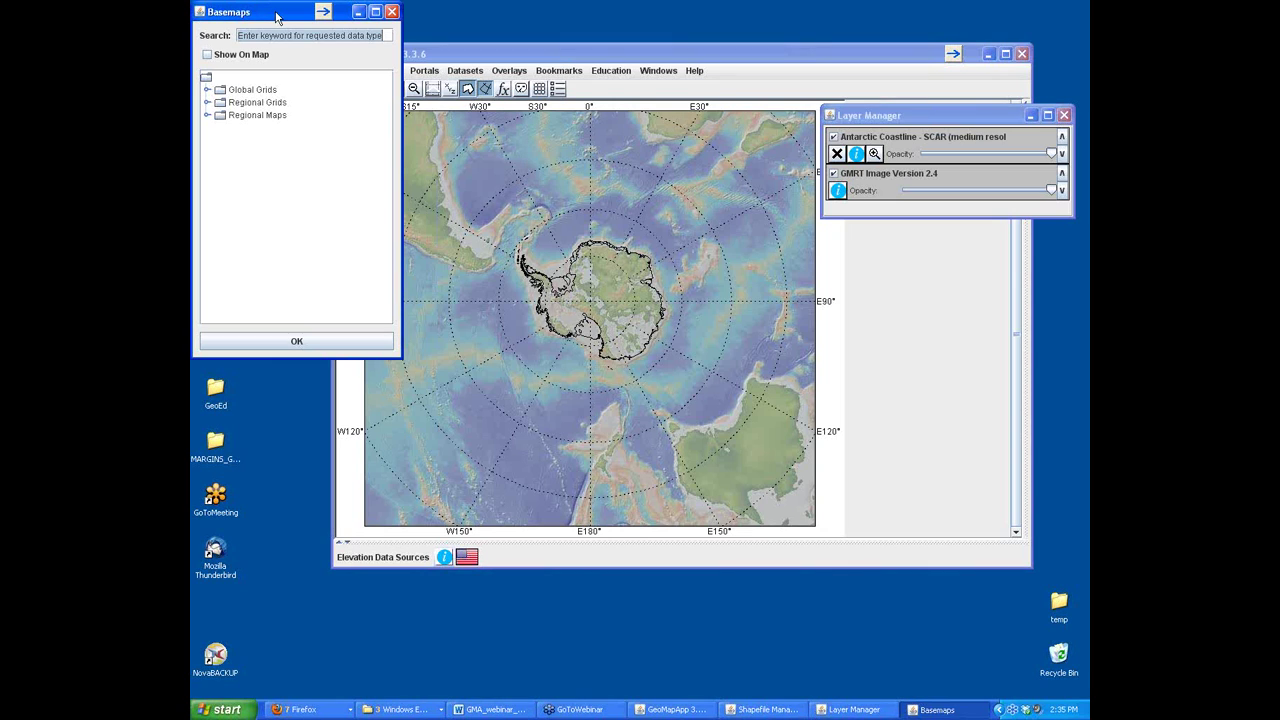
- Find the monthly sea ice extents among Antarctica's regional maps and load the March Sea Ice Extent basemap
left_click(207, 115)
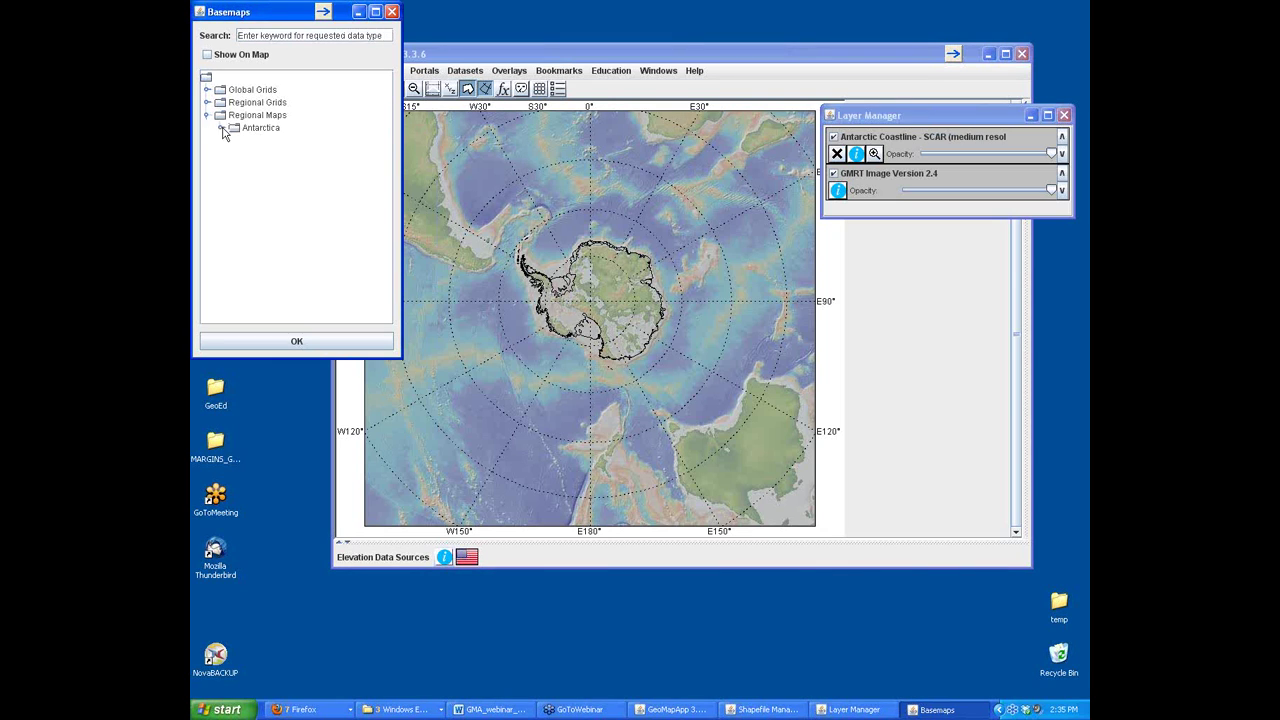
left_click(221, 128)
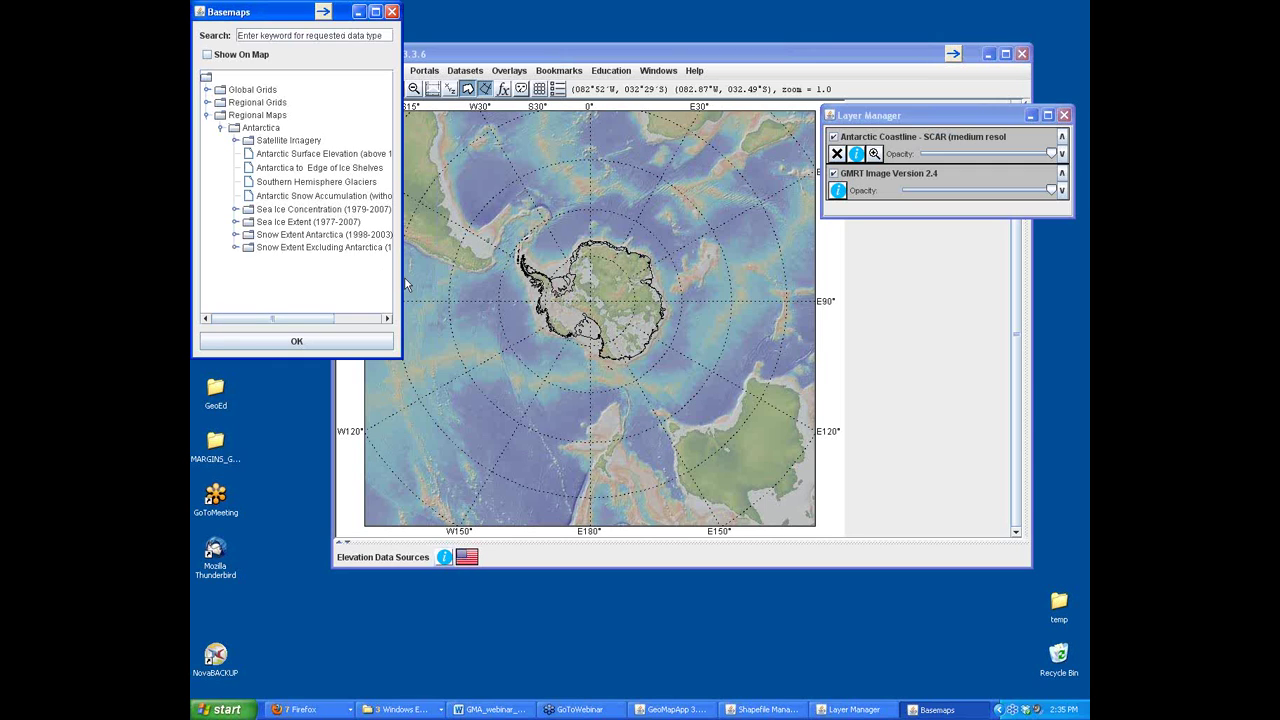
left_click_drag(402, 282, 471, 280)
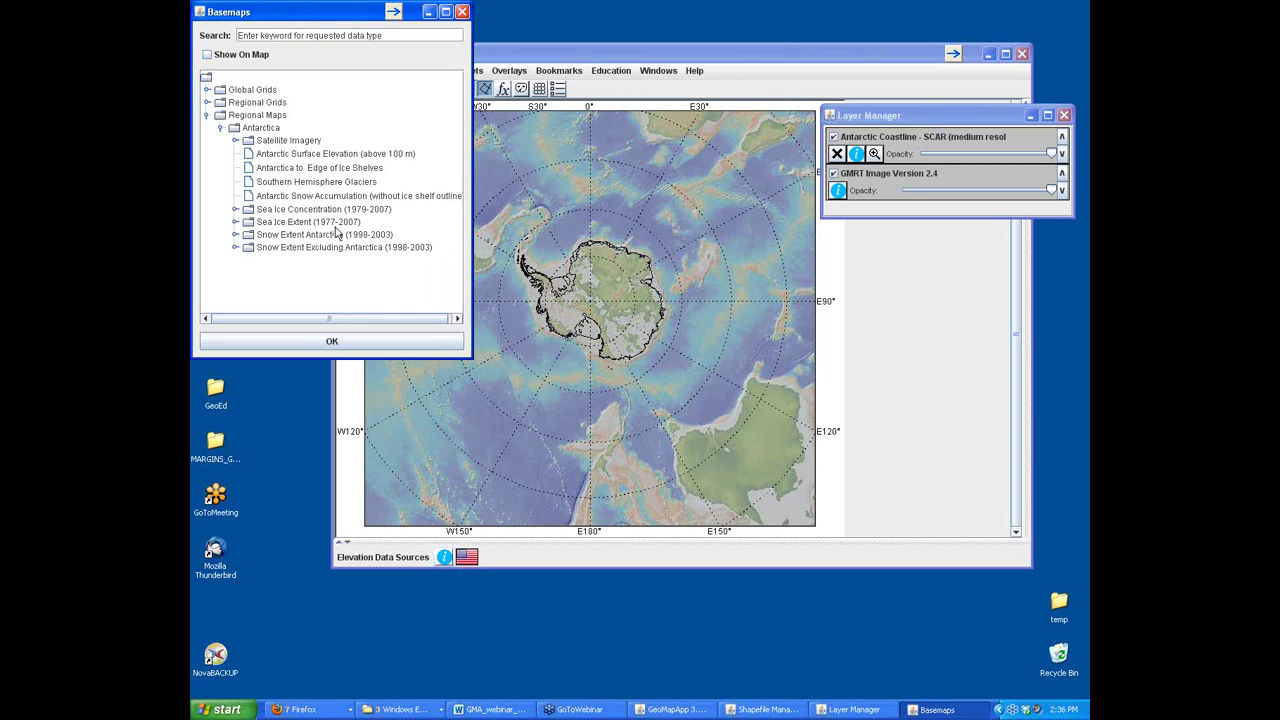
left_click(235, 223)
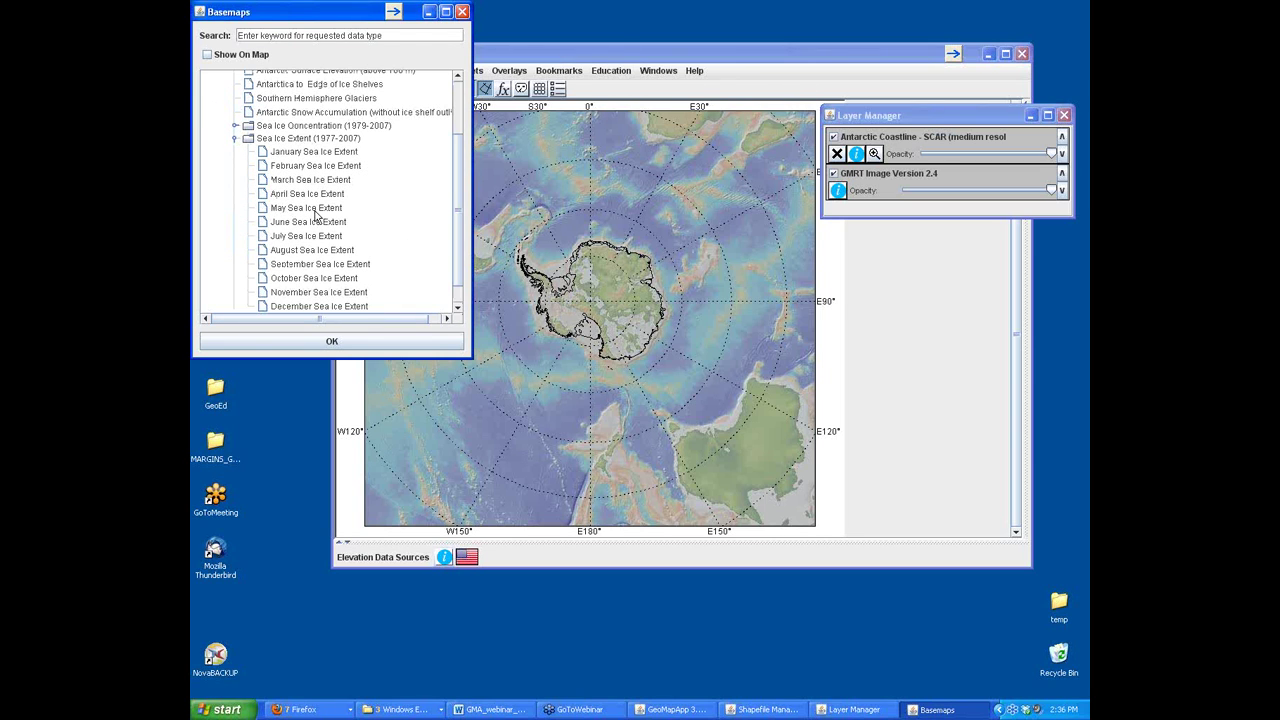
left_click(305, 181)
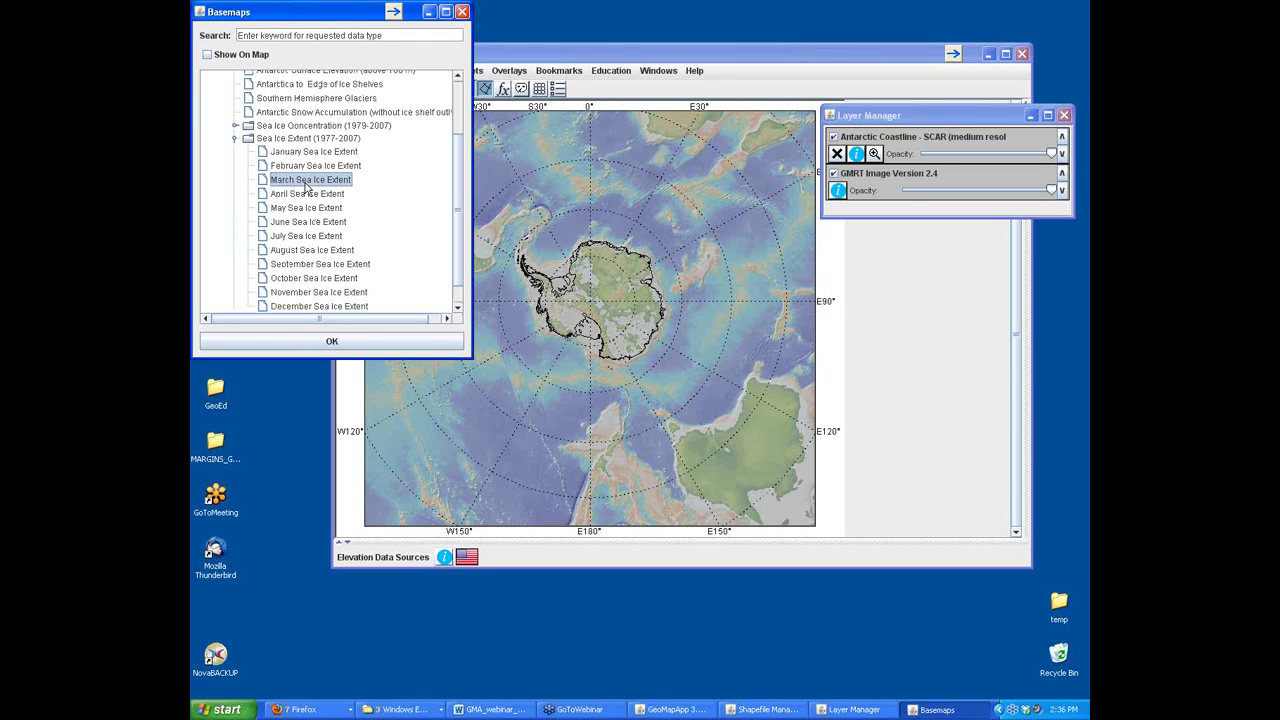
left_click(332, 341)
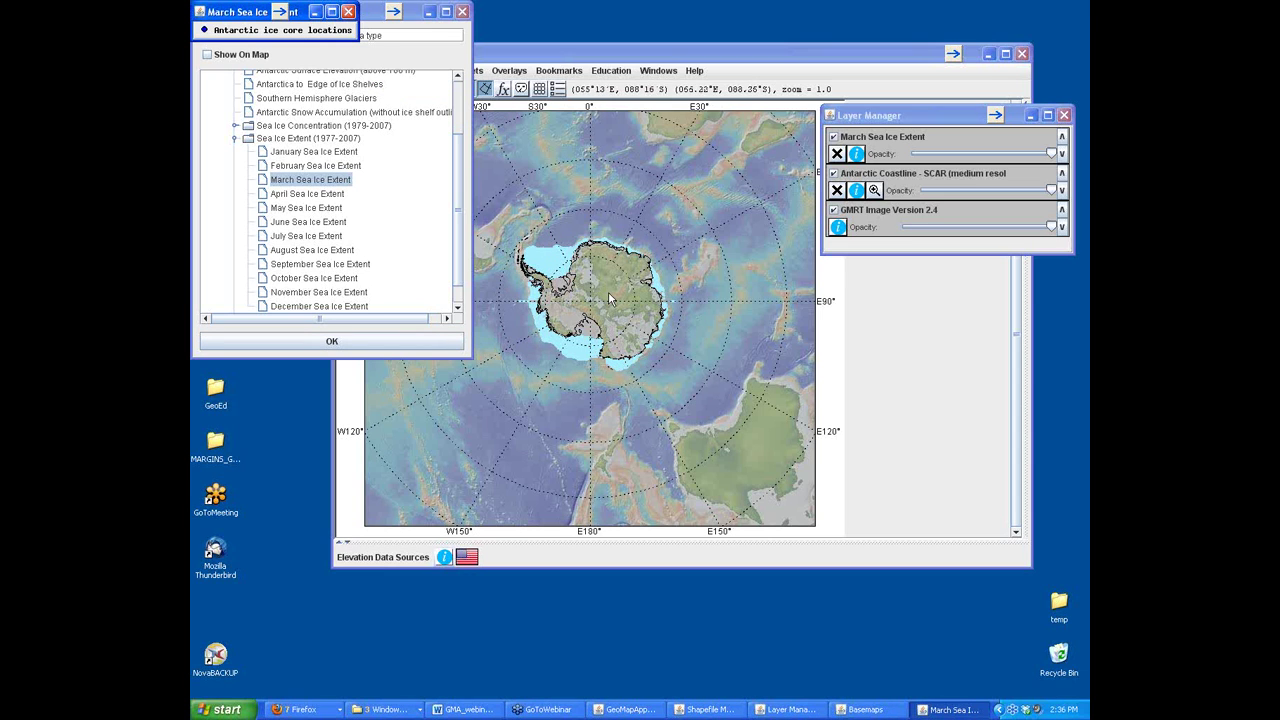
- Add the September Sea Ice Extent basemap, reposition the map and Layer Manager windows, and close the ice core legend
left_click(334, 266)
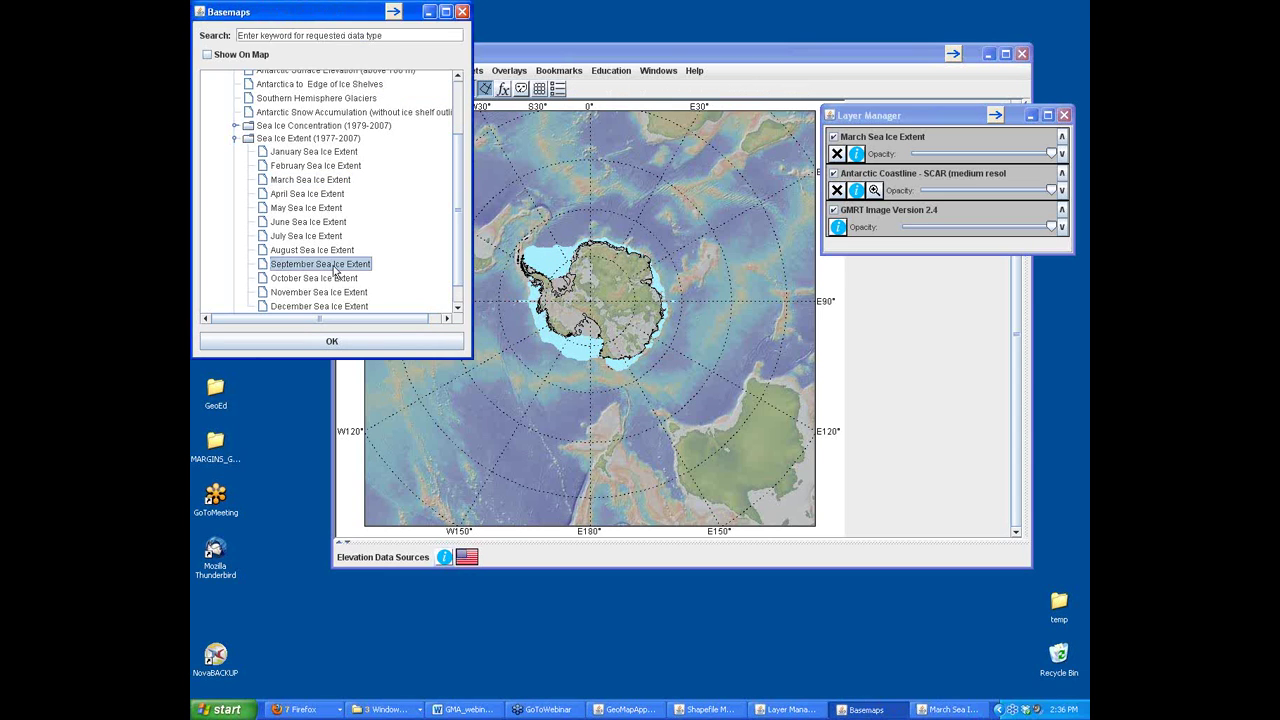
left_click(362, 340)
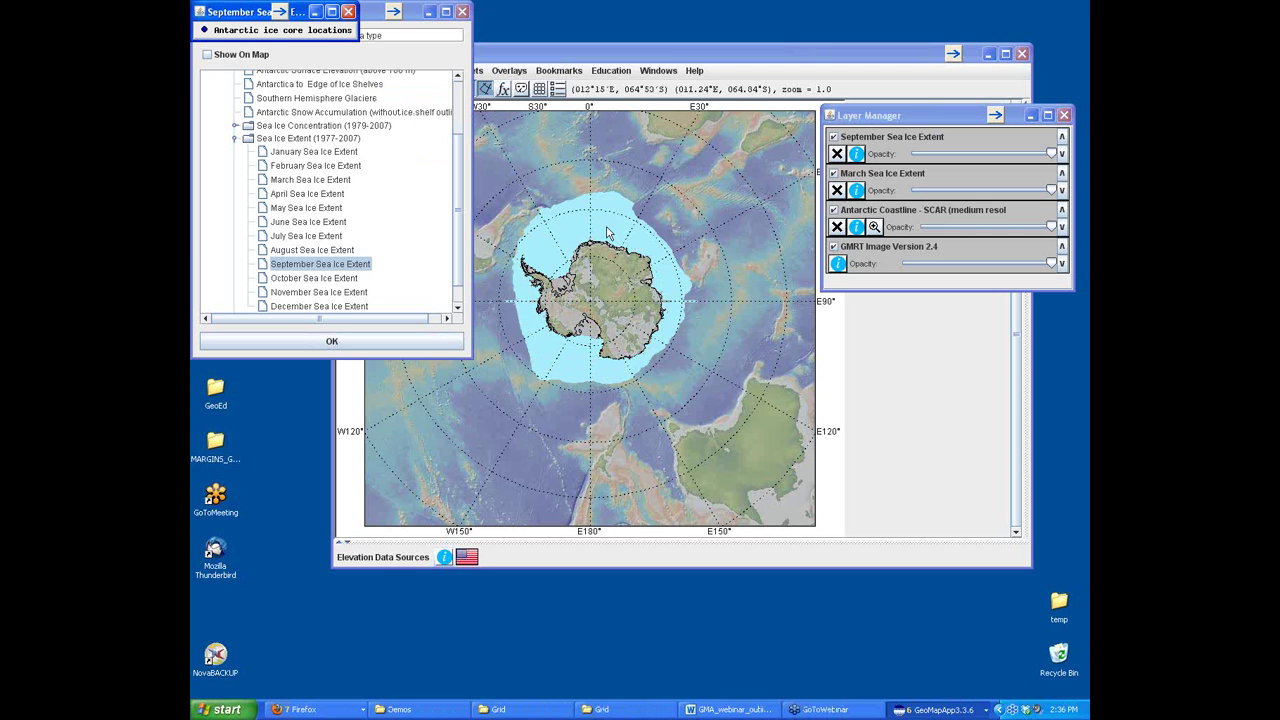
left_click_drag(645, 57, 670, 58)
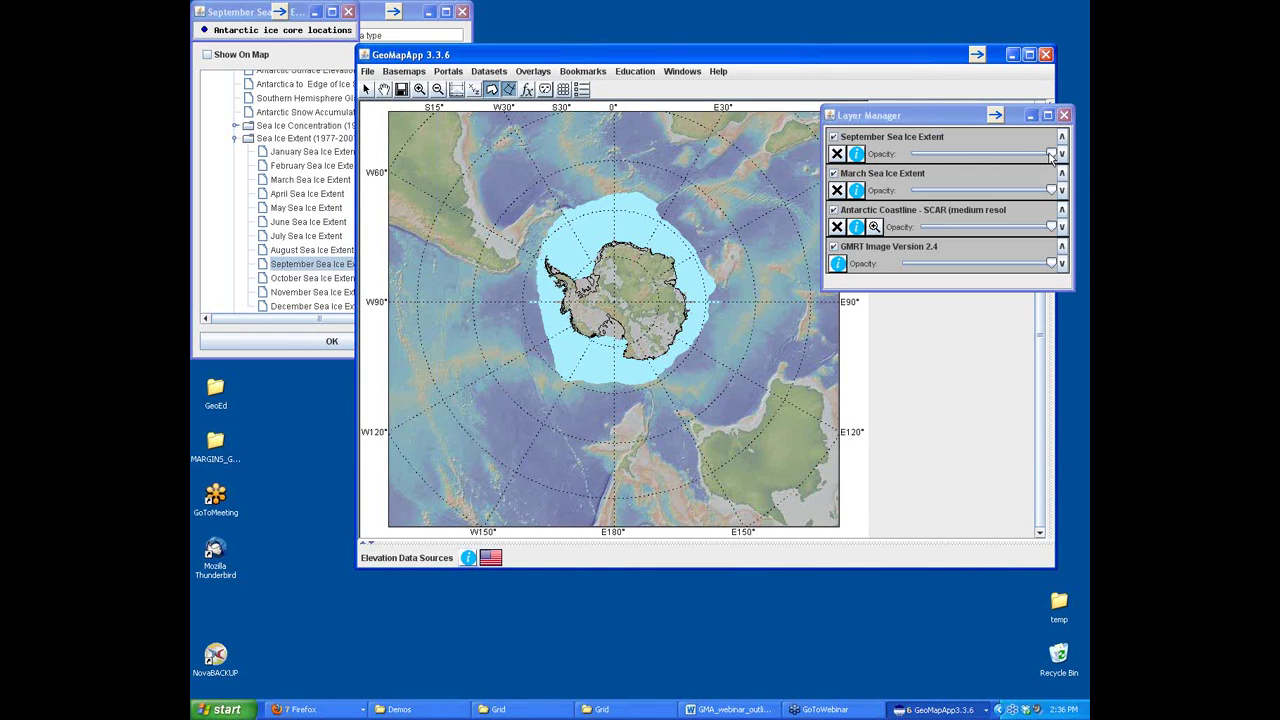
left_click_drag(958, 118, 925, 150)
mouse_move(1020, 186)
left_mouse_down()
mouse_move(878, 187)
mouse_move(1018, 187)
left_mouse_up()
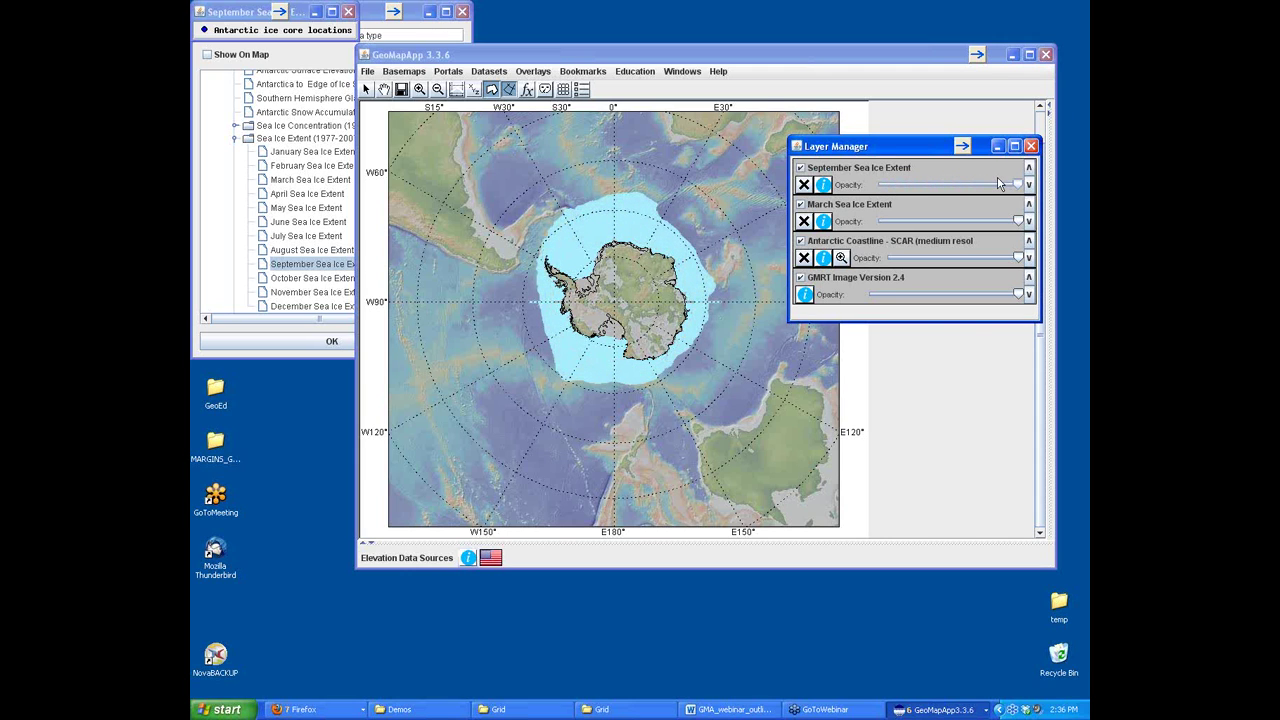
mouse_move(999, 183)
left_click(348, 13)
left_click(318, 18)
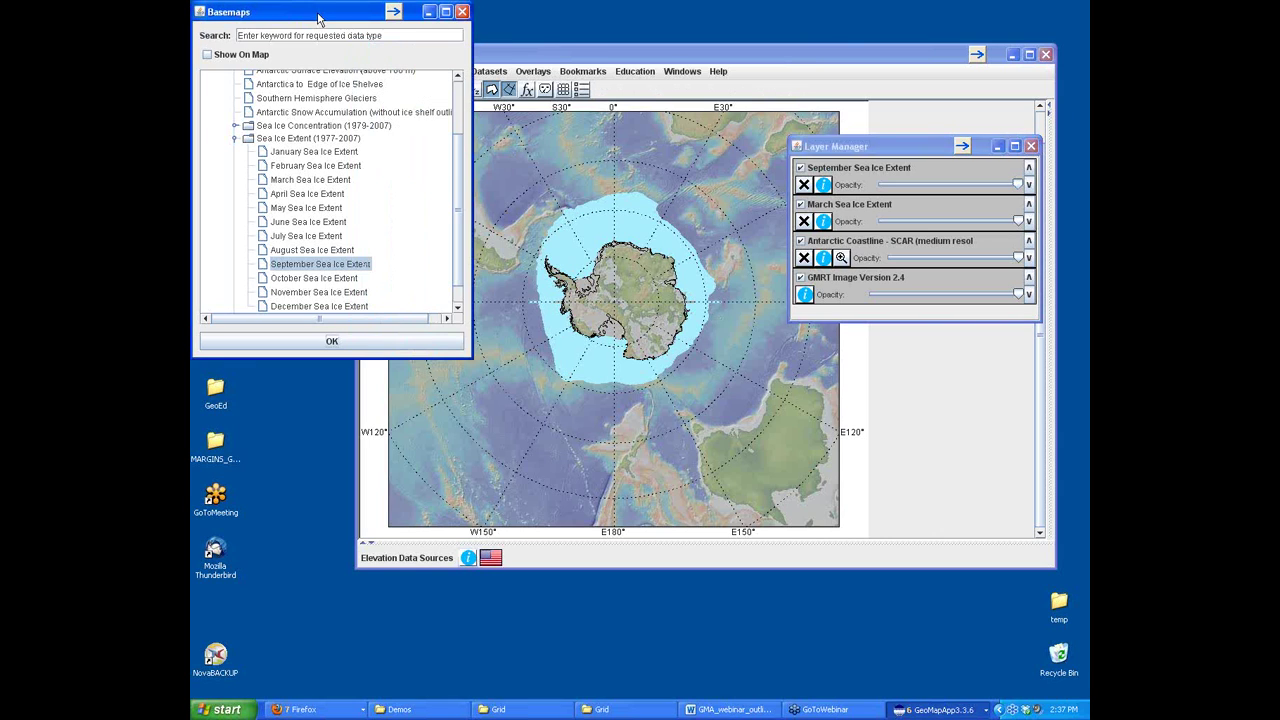
- Collapse the regional maps and load the Ice Thickness (BEDMAP v2) grid from the regional ice sheet grids
left_click(236, 139)
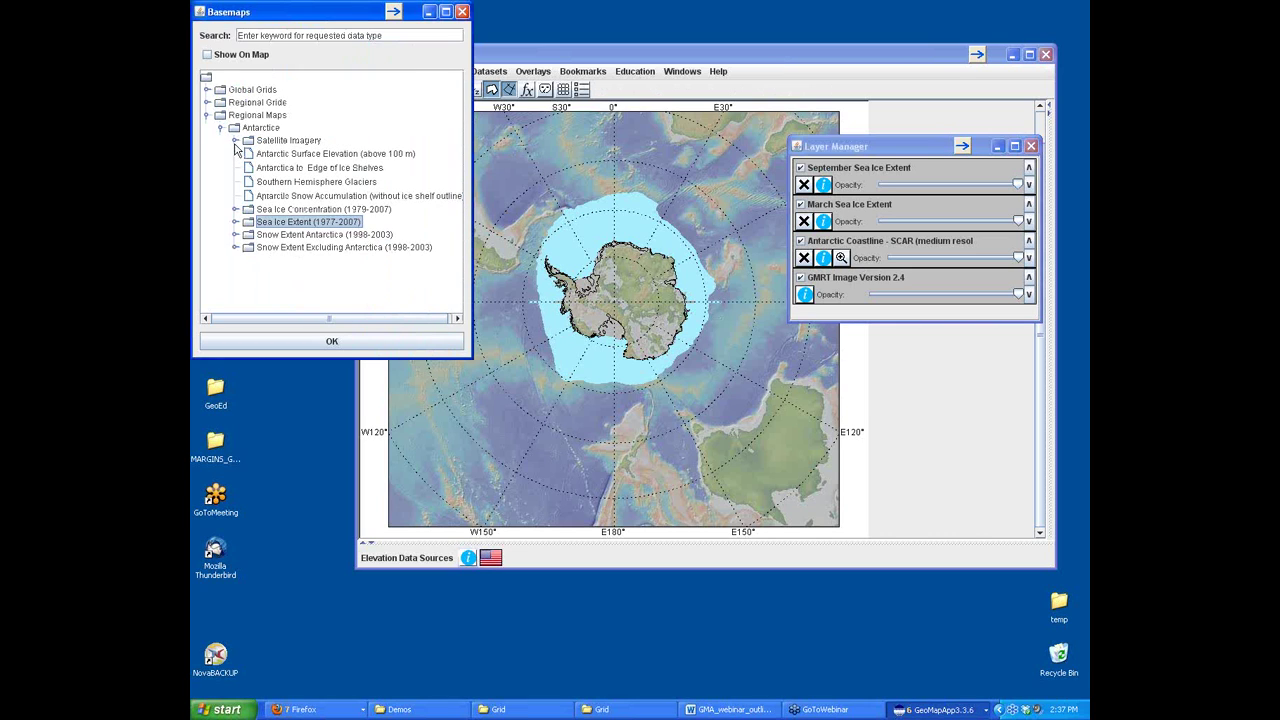
left_click(221, 128)
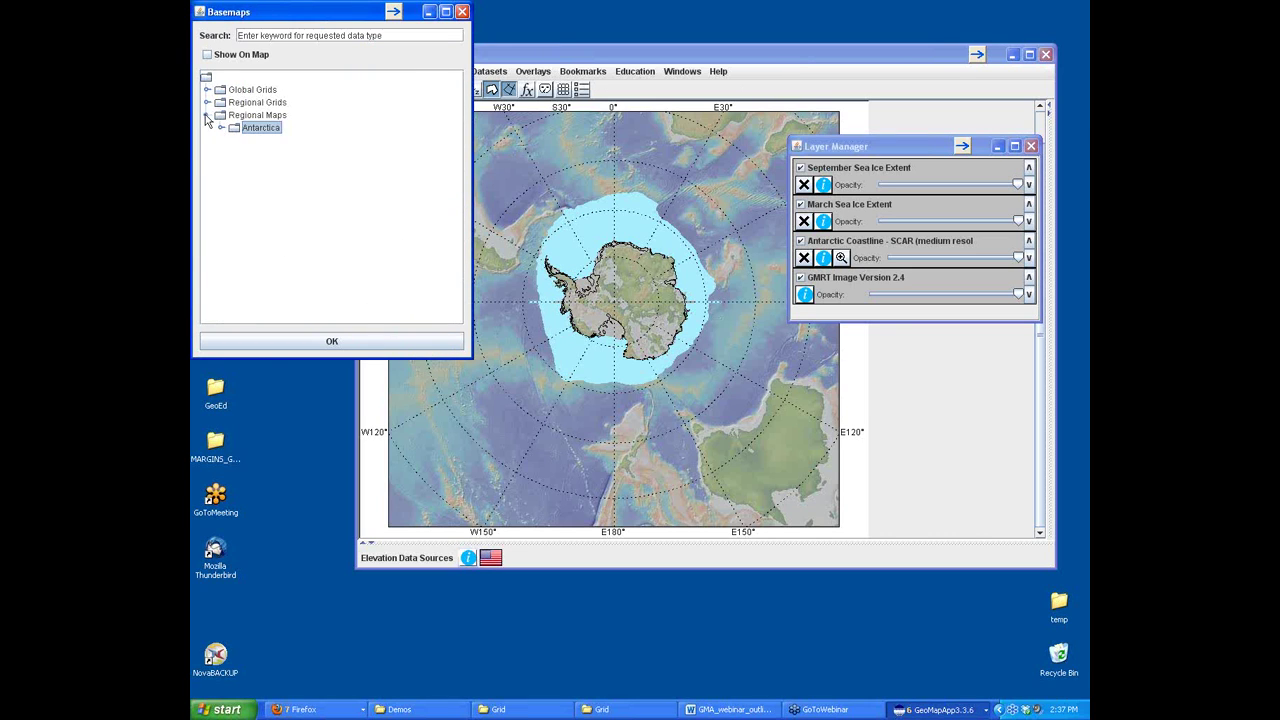
left_click(207, 116)
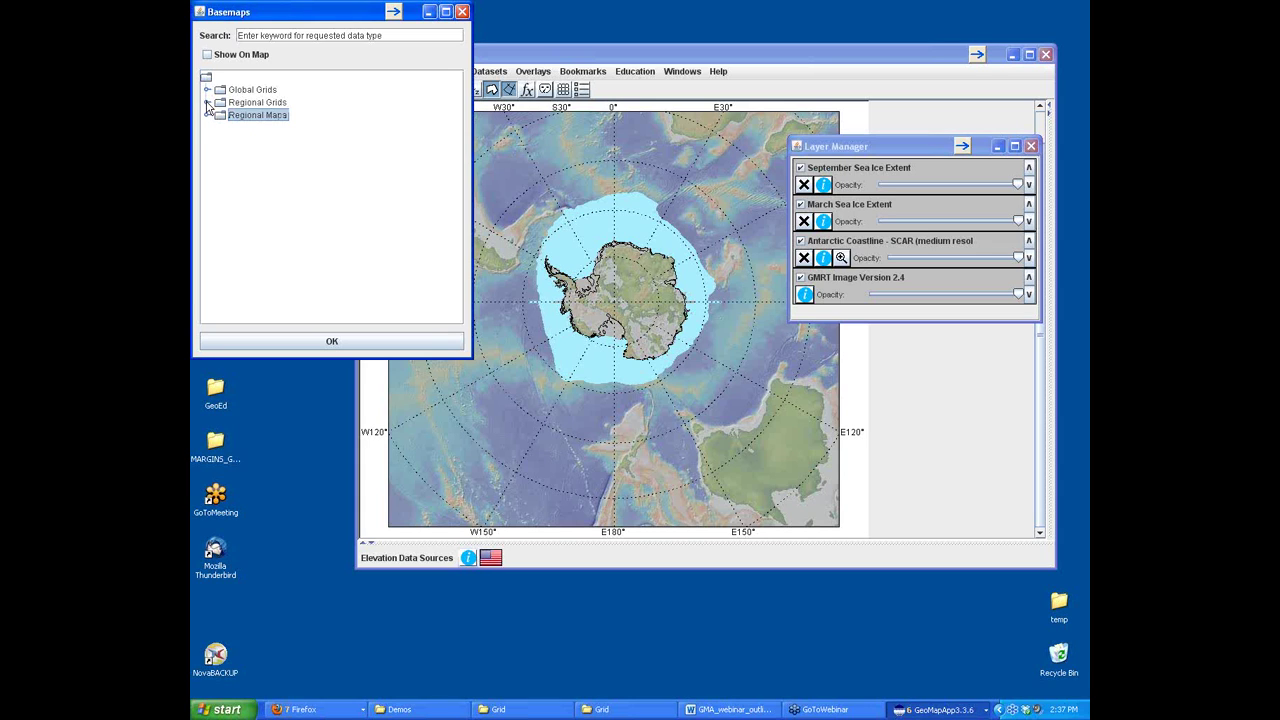
left_click(207, 103)
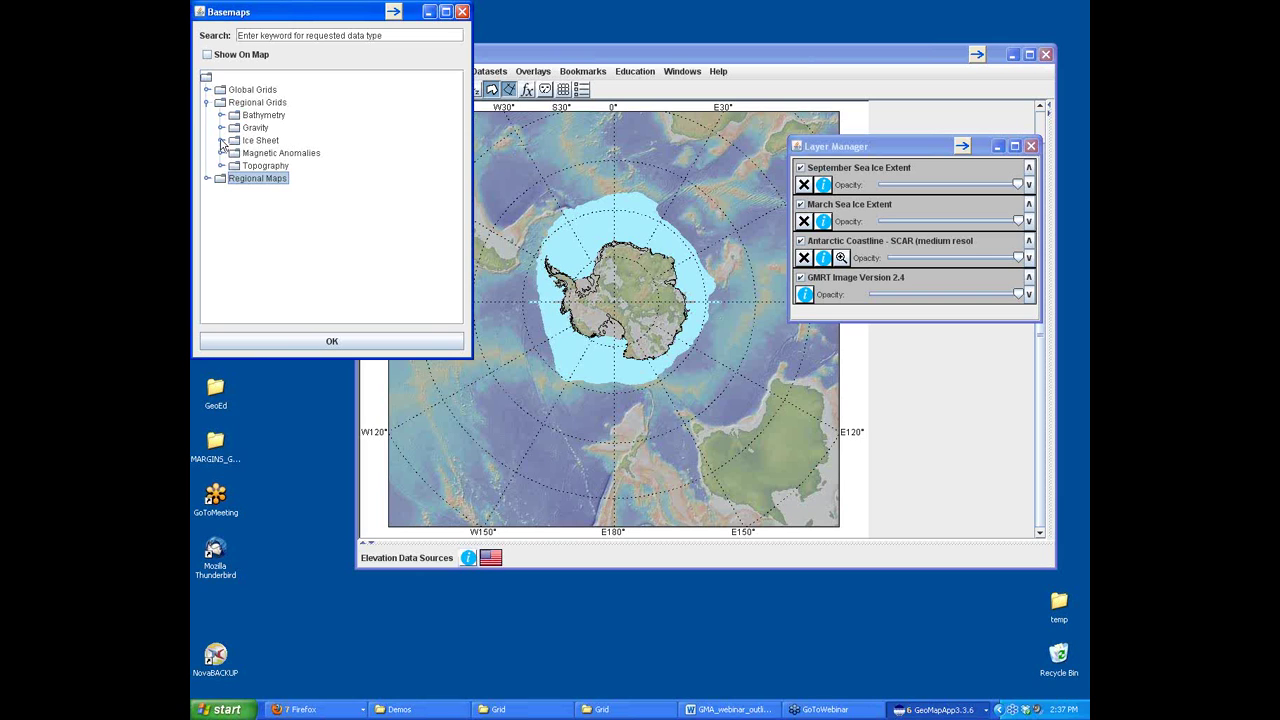
left_click(221, 141)
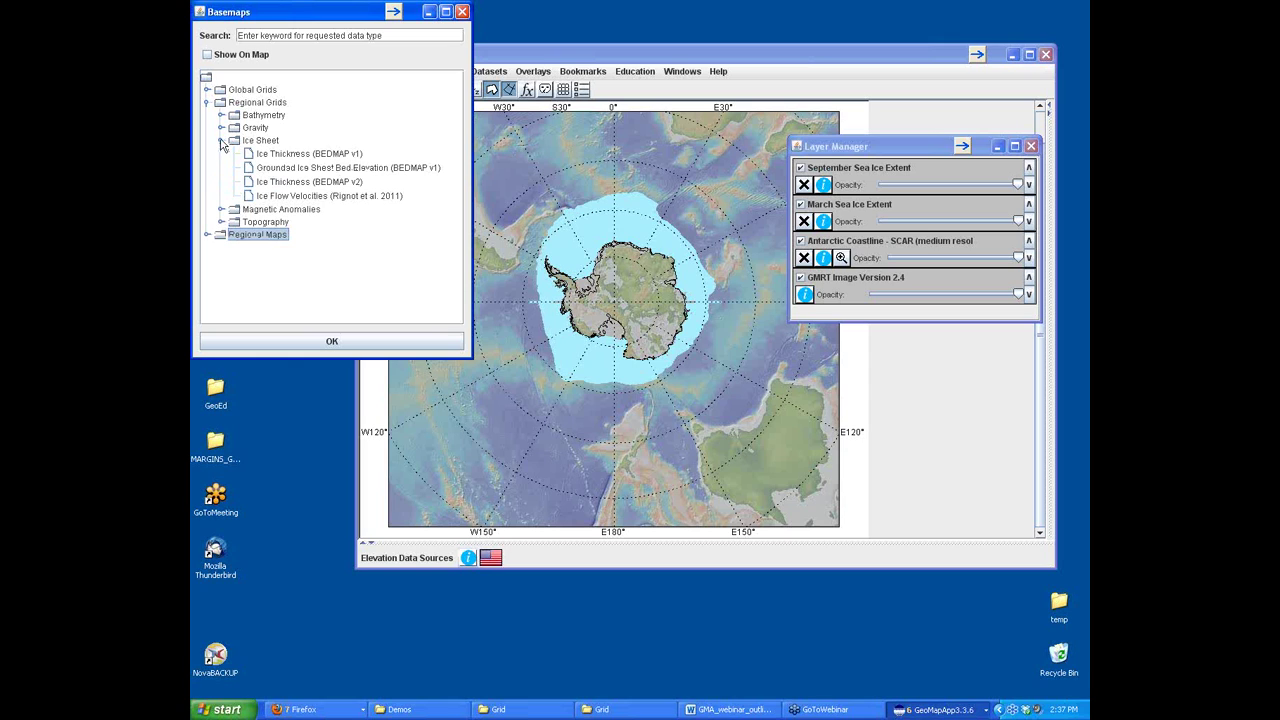
left_click(287, 184)
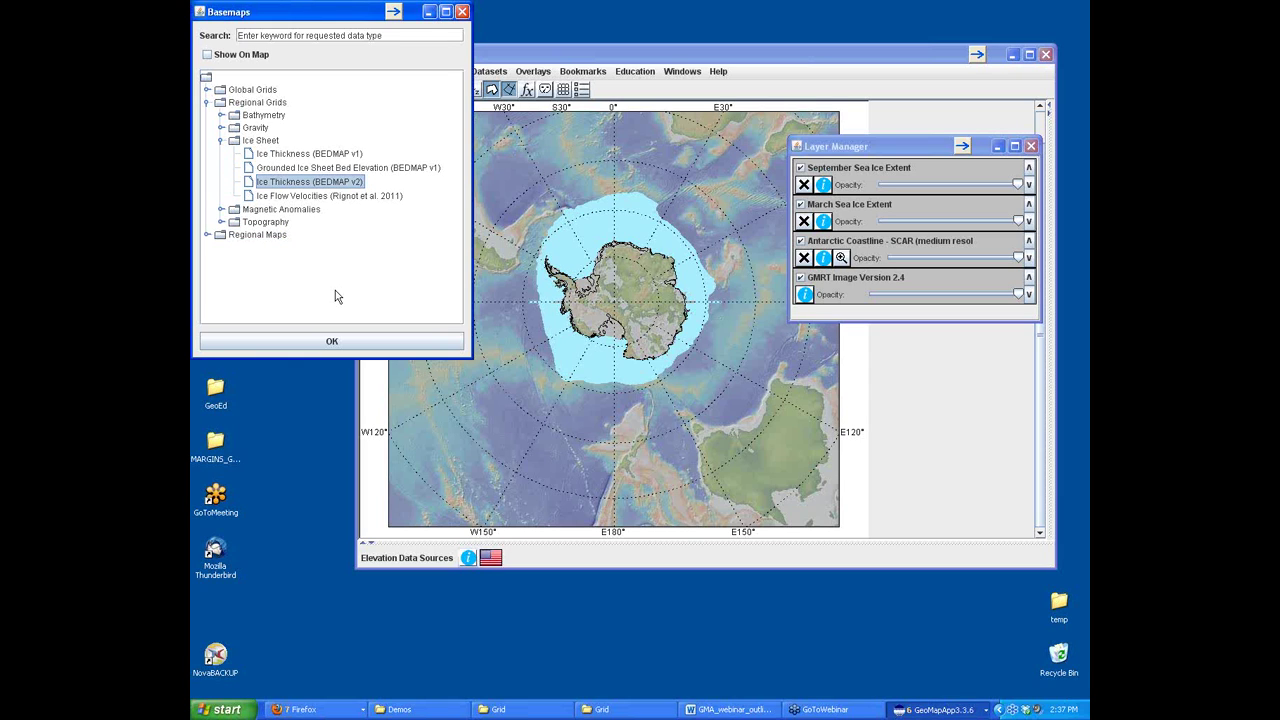
left_click(332, 341)
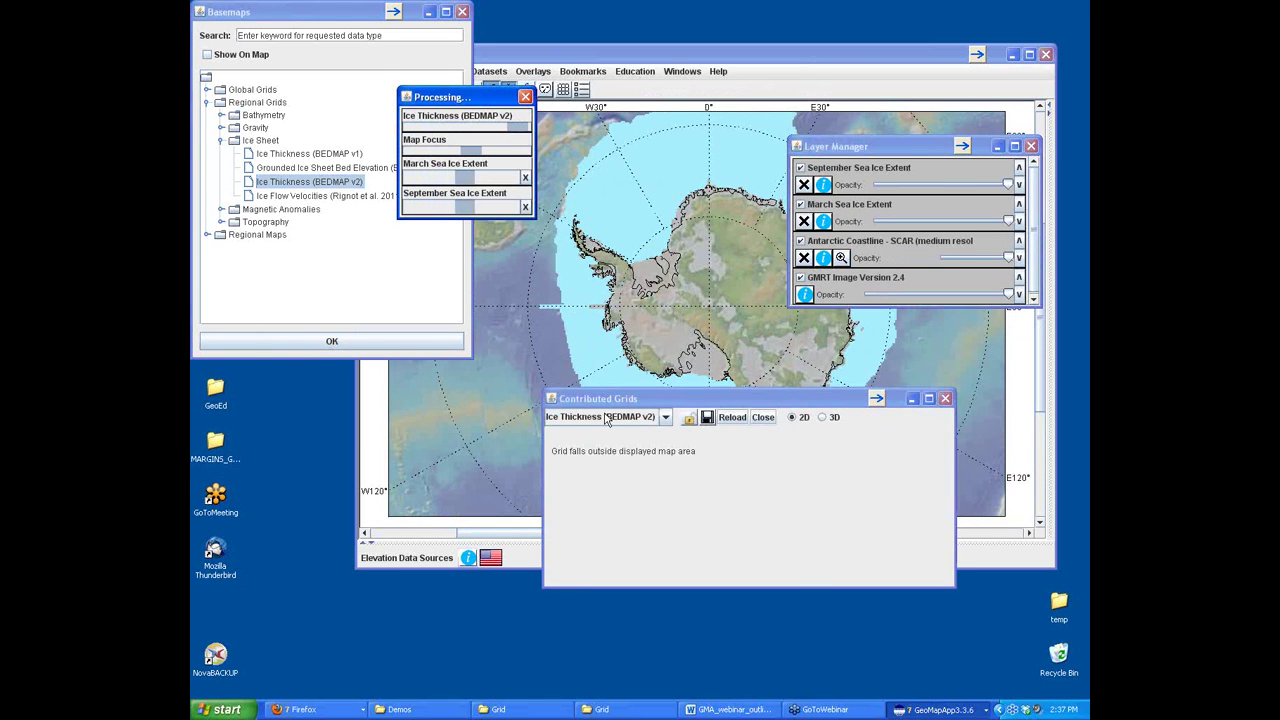
- Try reloading the BEDMAP v2 ice thickness grid, and rearrange the Contributed Grids and Layer Manager windows around the map
left_click_drag(720, 405, 635, 511)
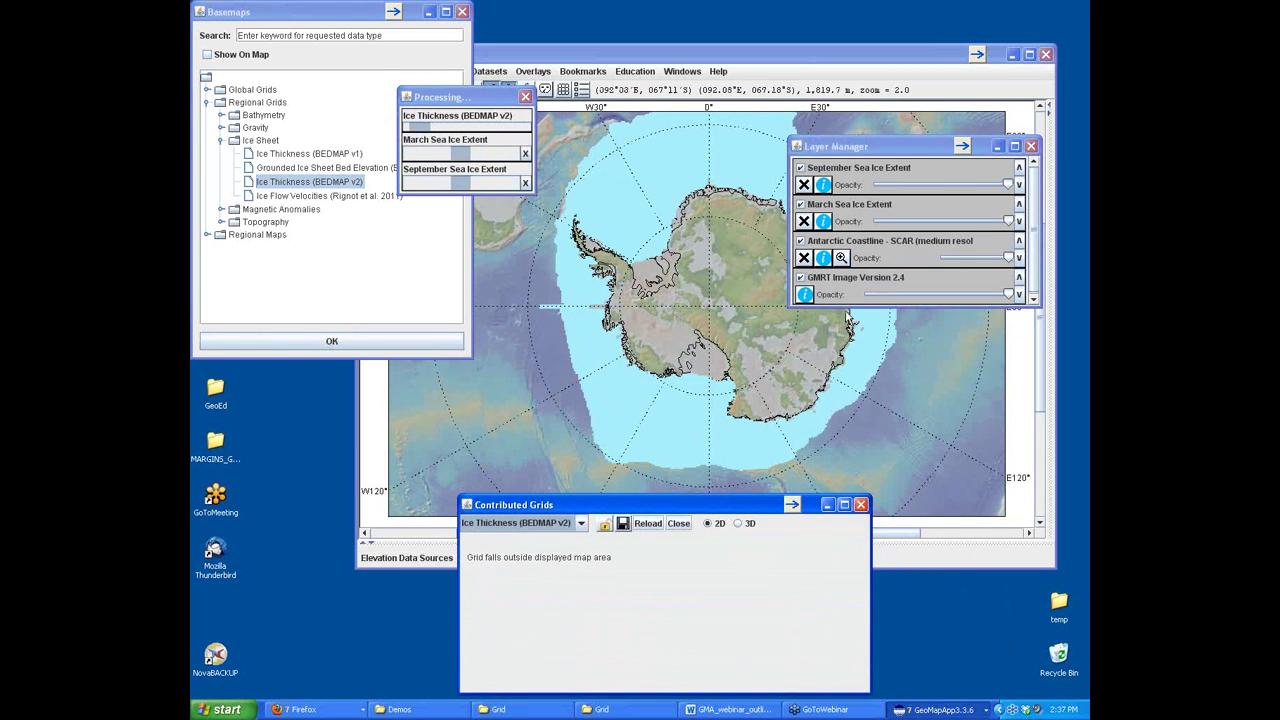
left_click(997, 147)
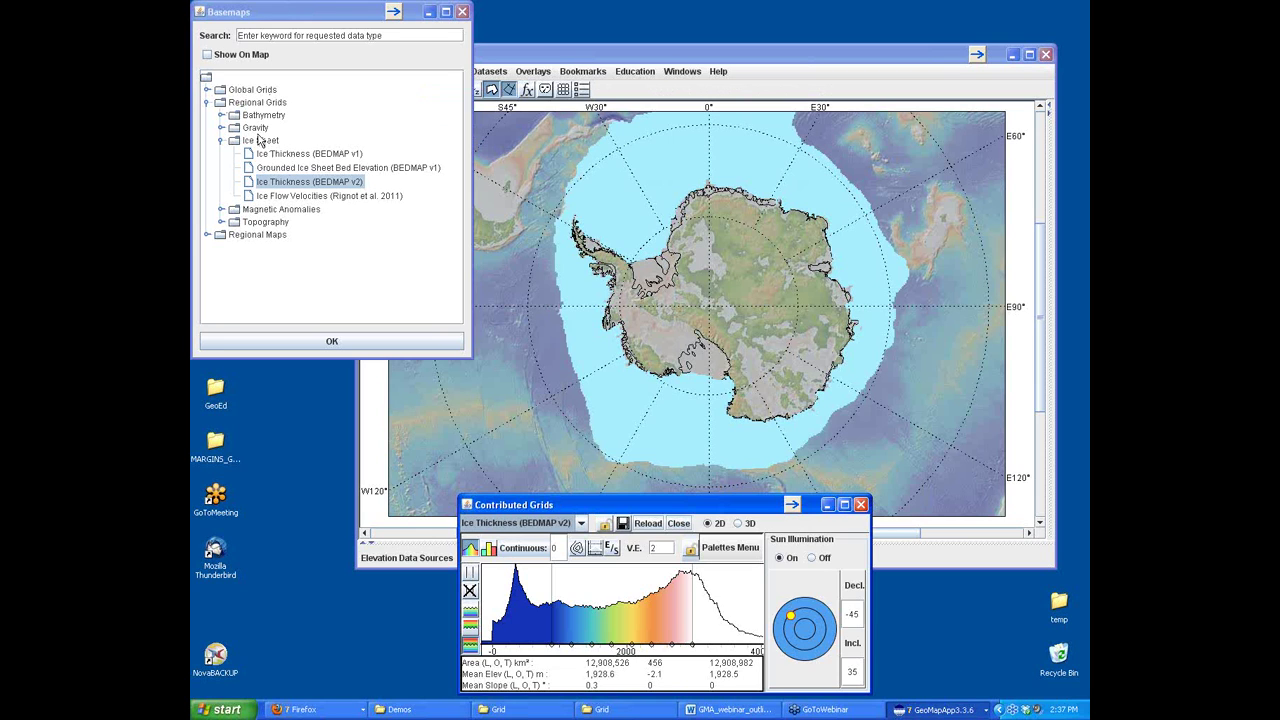
left_click_drag(675, 510, 689, 482)
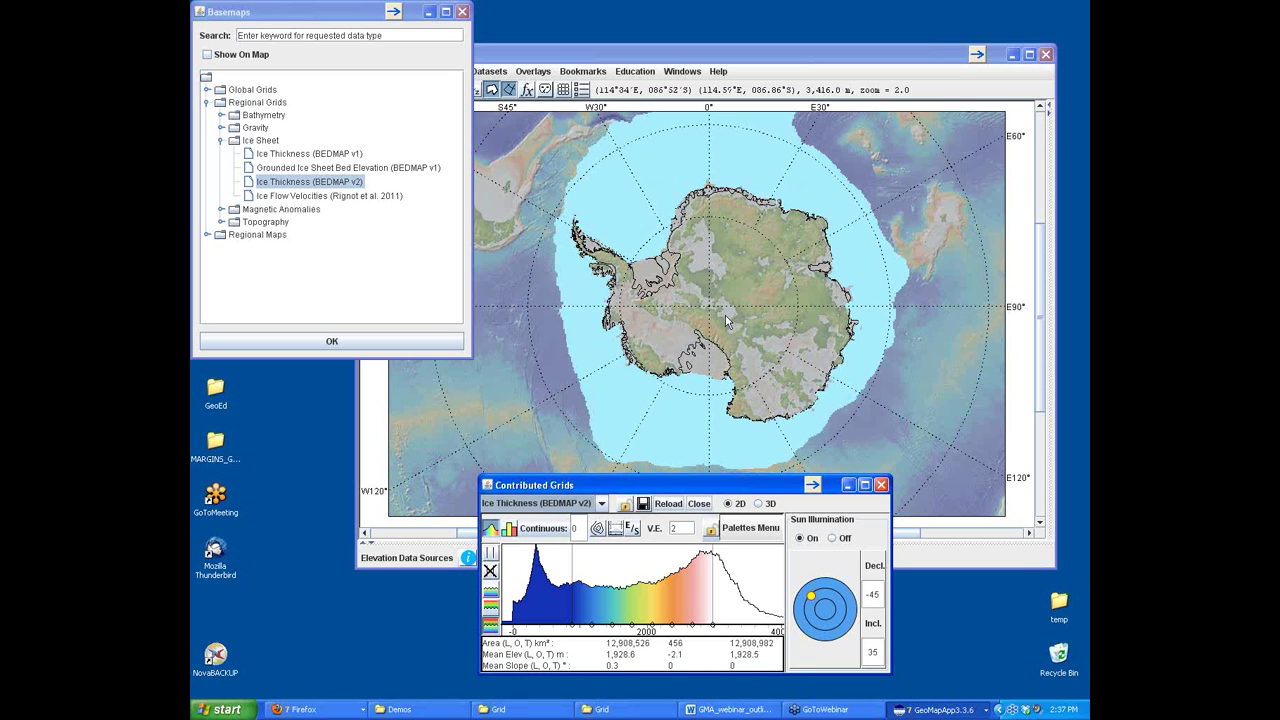
left_click(668, 503)
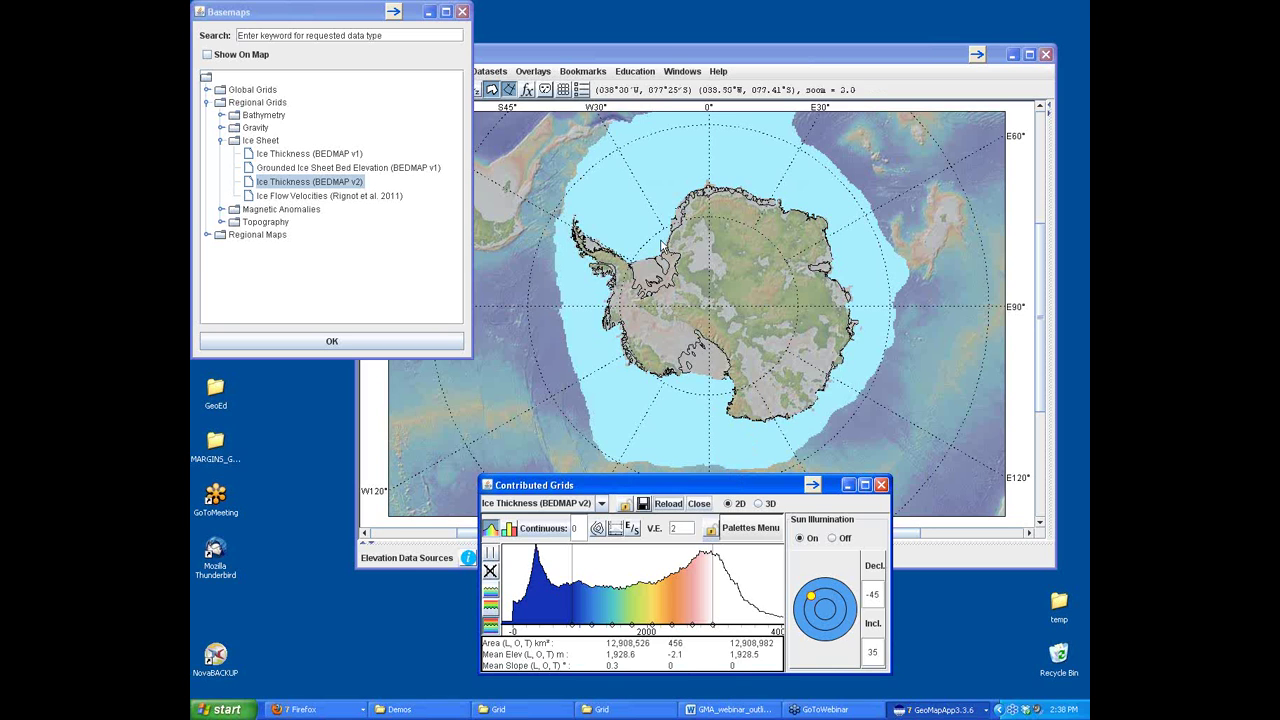
left_click(608, 157)
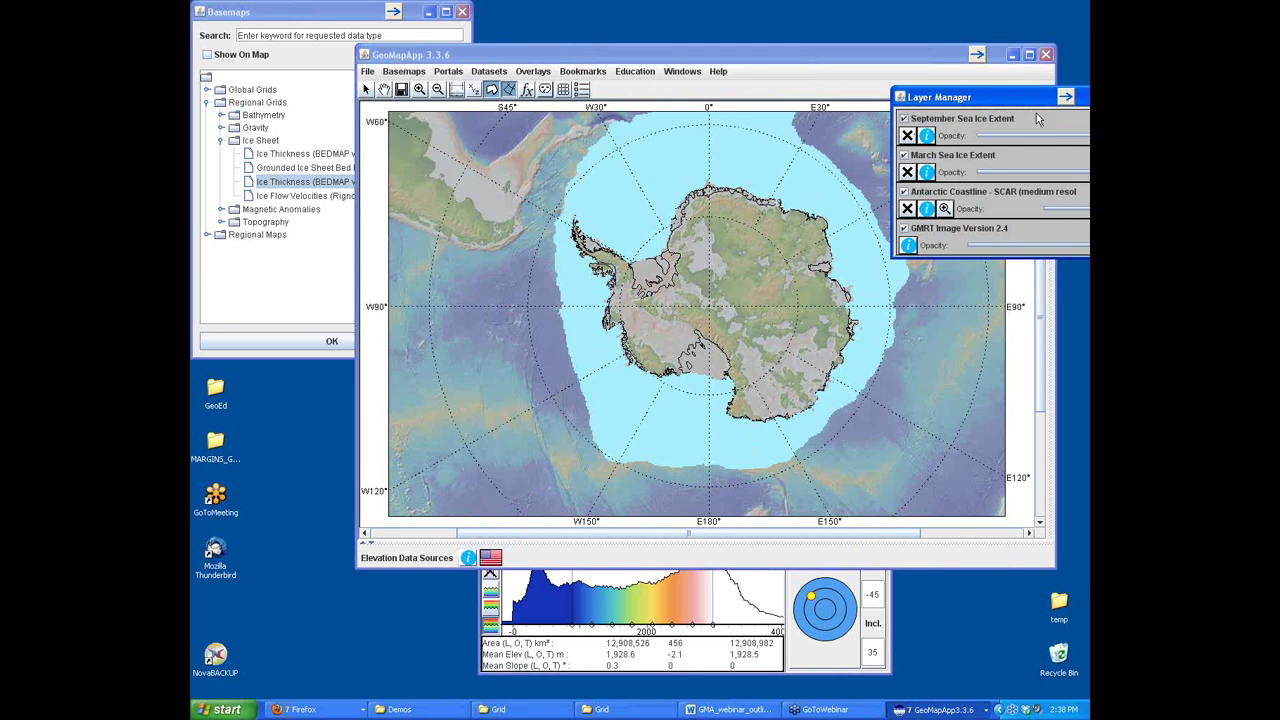
left_click_drag(1031, 104, 965, 127)
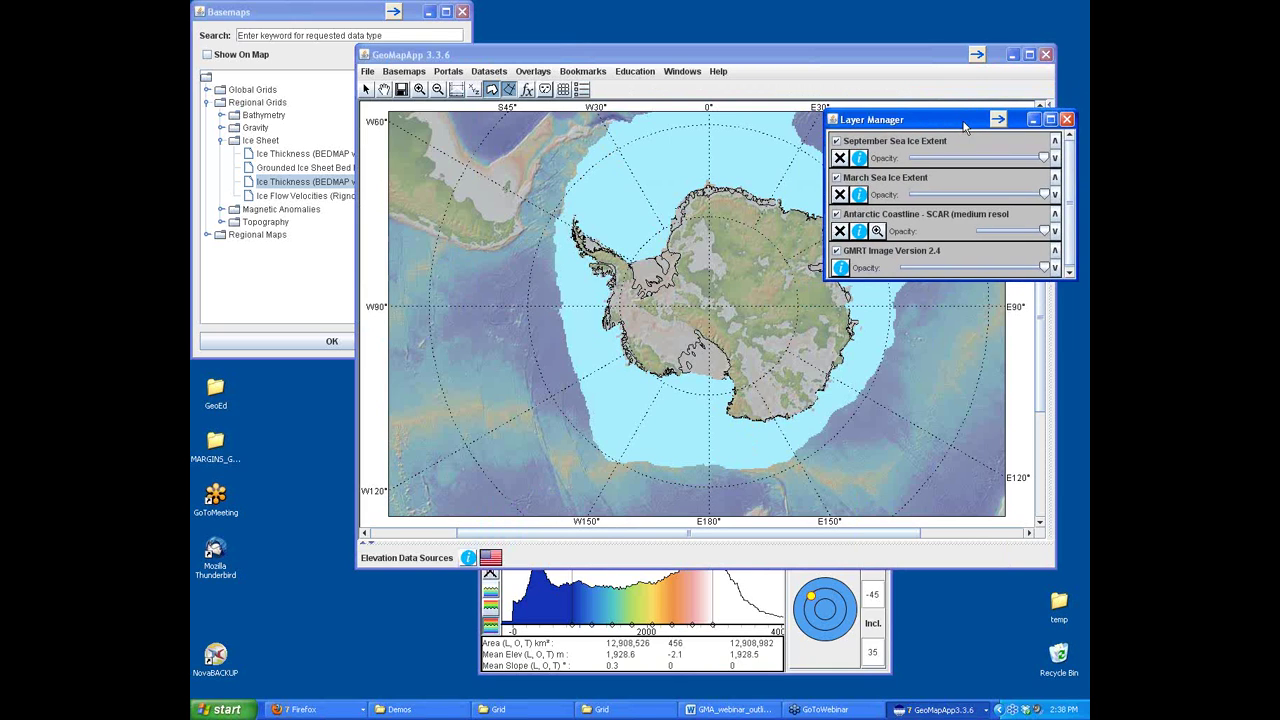
- Load the Ice Thickness (BEDMAP v1) grid onto the map from the ice sheet grids
left_click(267, 12)
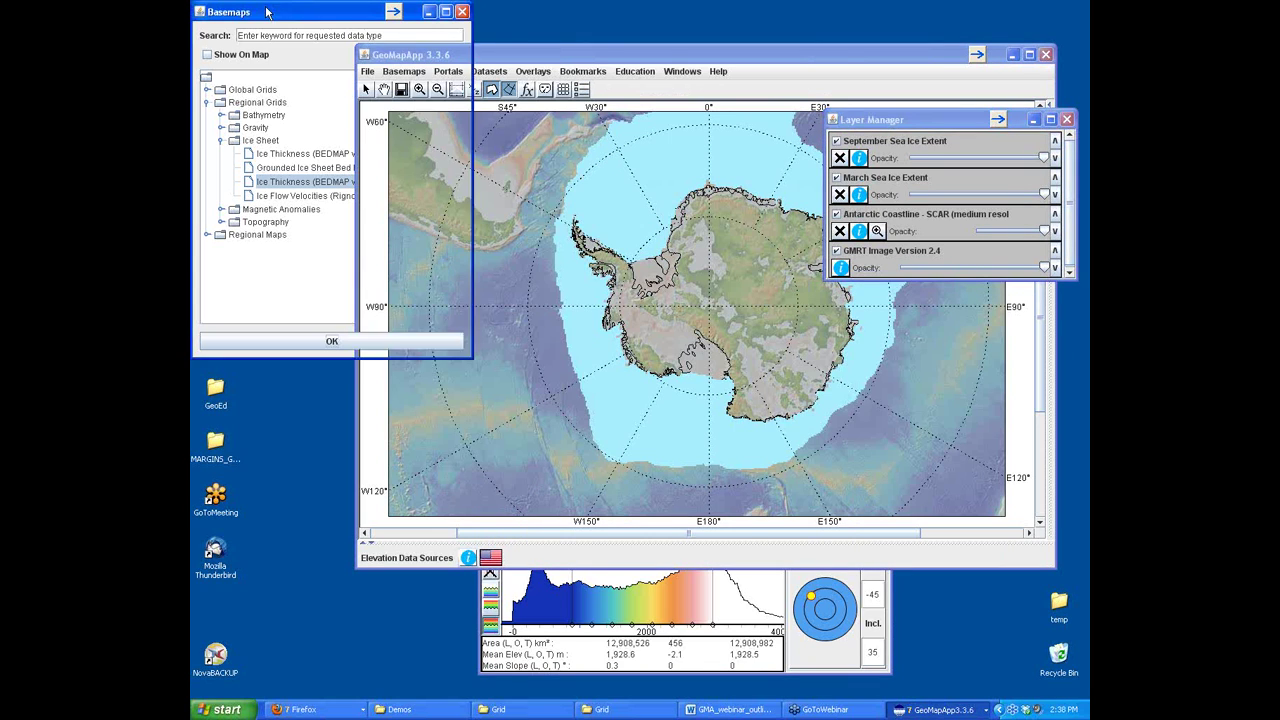
left_click(283, 155)
left_click(338, 341)
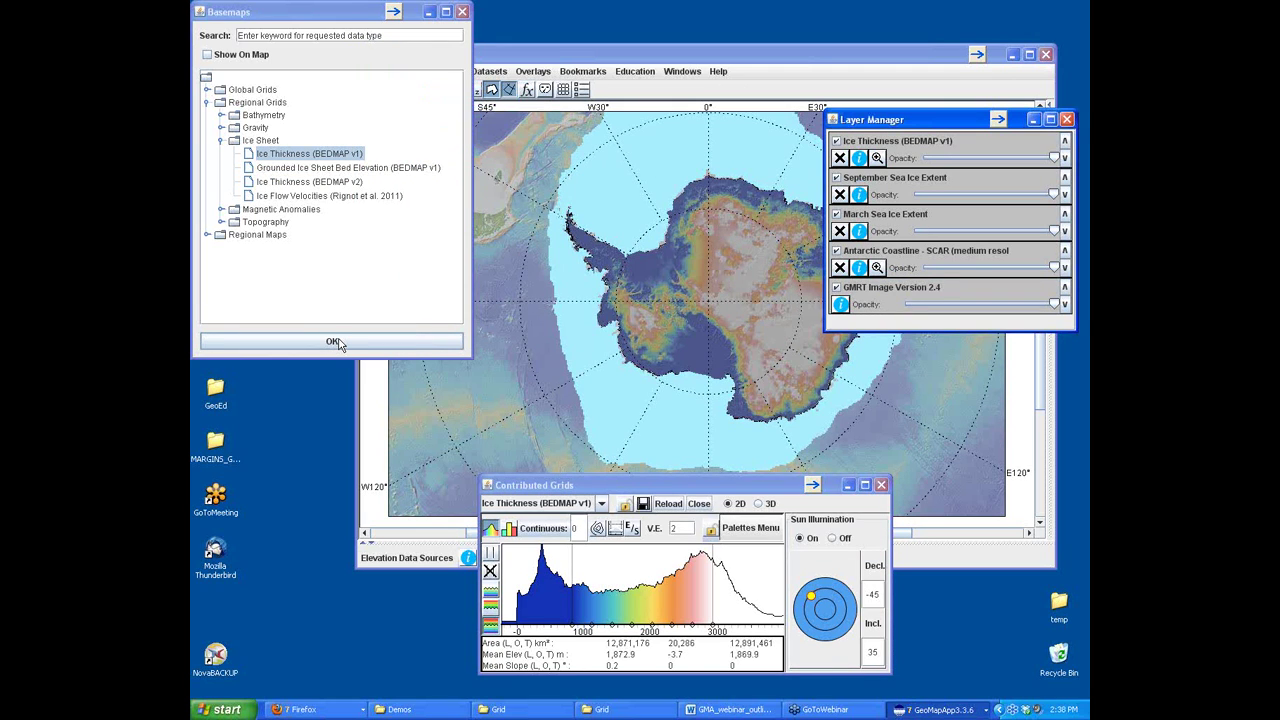
- Try again to load the Ice Thickness (BEDMAP v2) grid
left_click(298, 183)
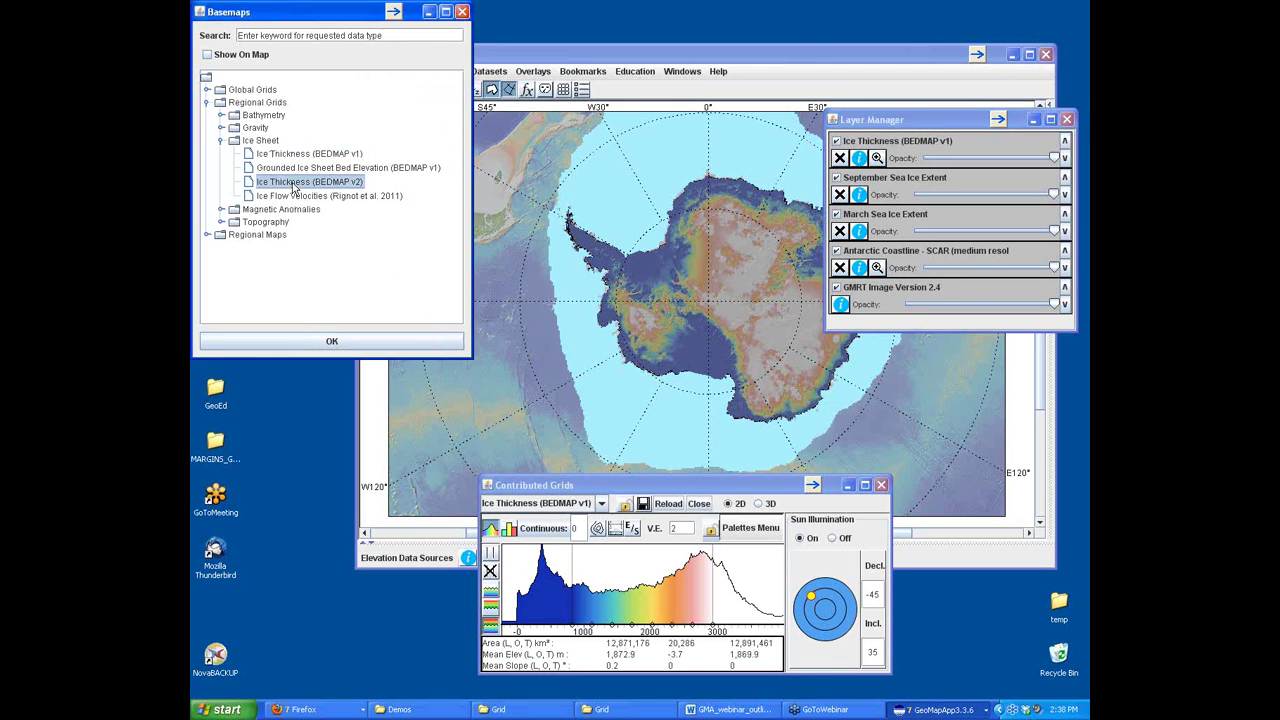
left_click(333, 340)
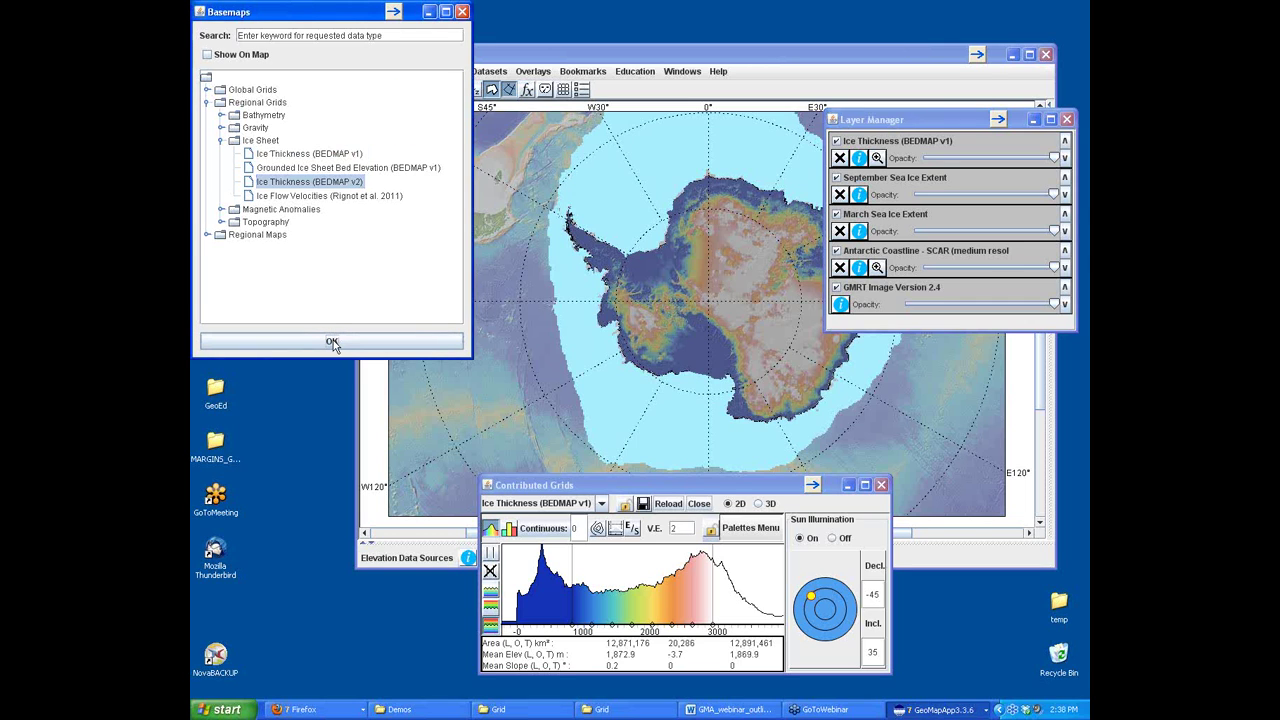
left_click(333, 340)
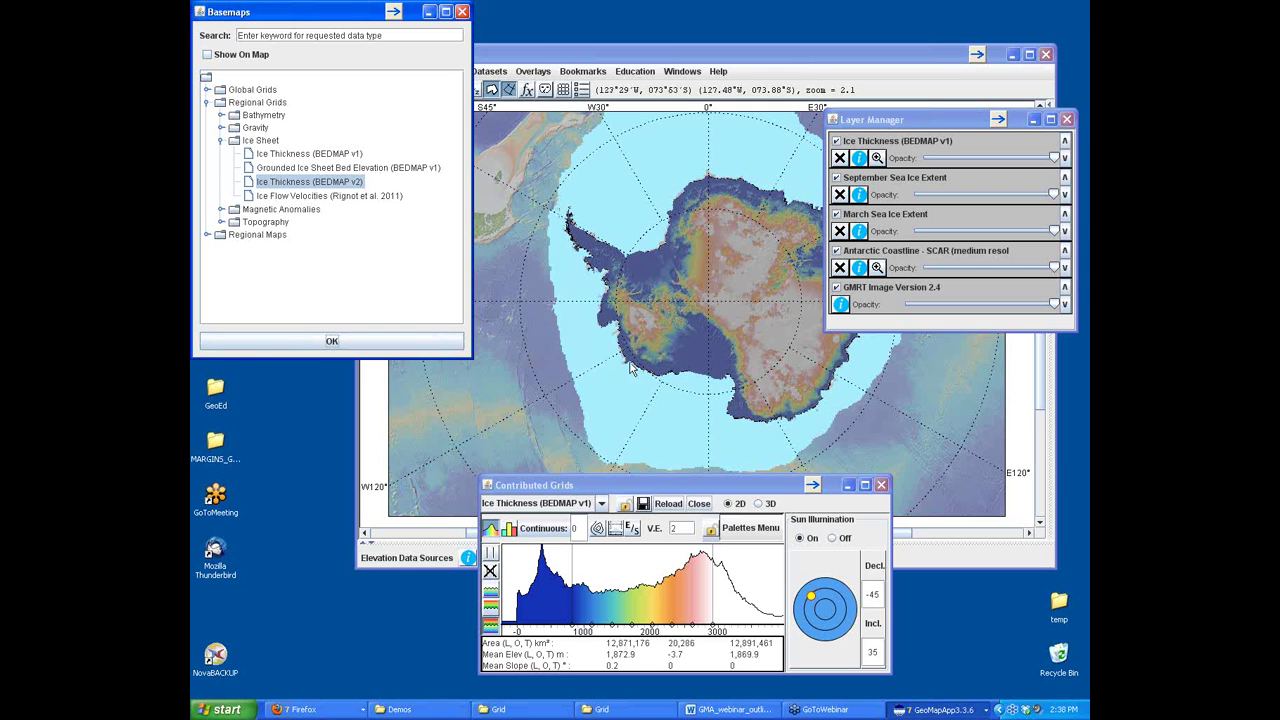
- Draw a great-circle profile about 3,200 km long across East Antarctica on the BEDMAP v1 ice thickness grid and arrange the profile window
left_click_drag(739, 62, 691, 51)
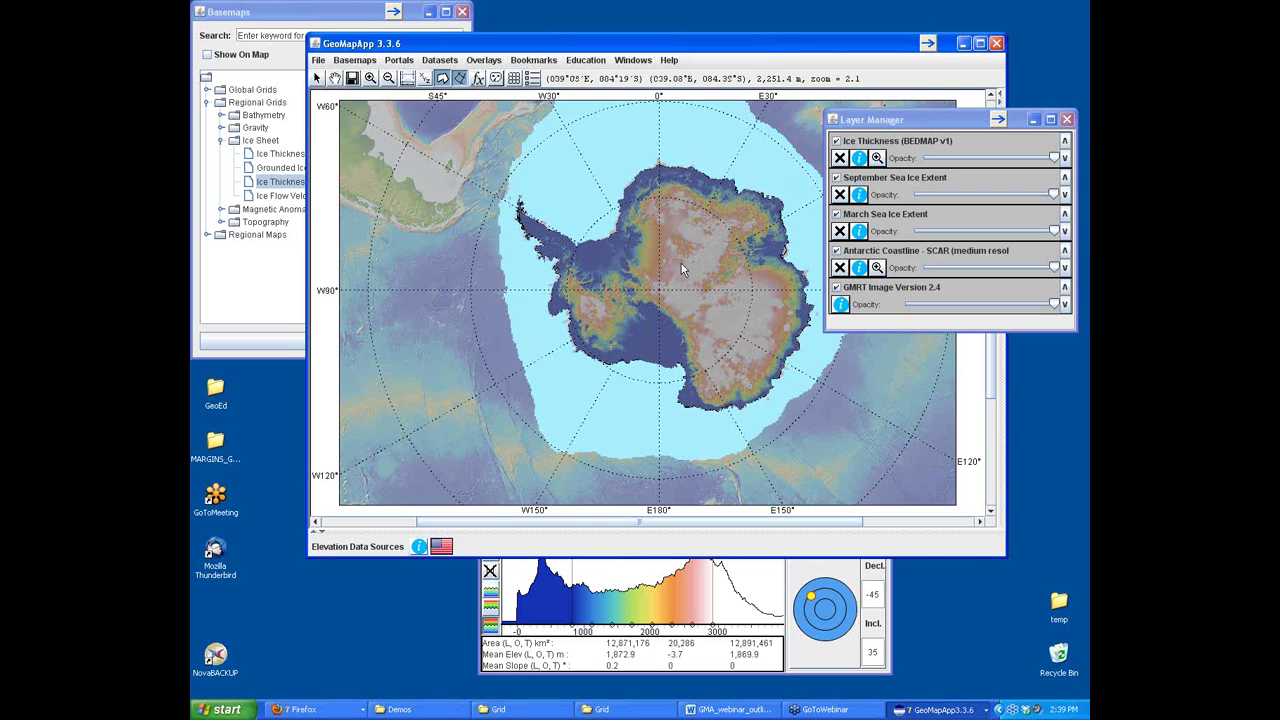
left_click(890, 567)
left_click_drag(778, 490, 812, 457)
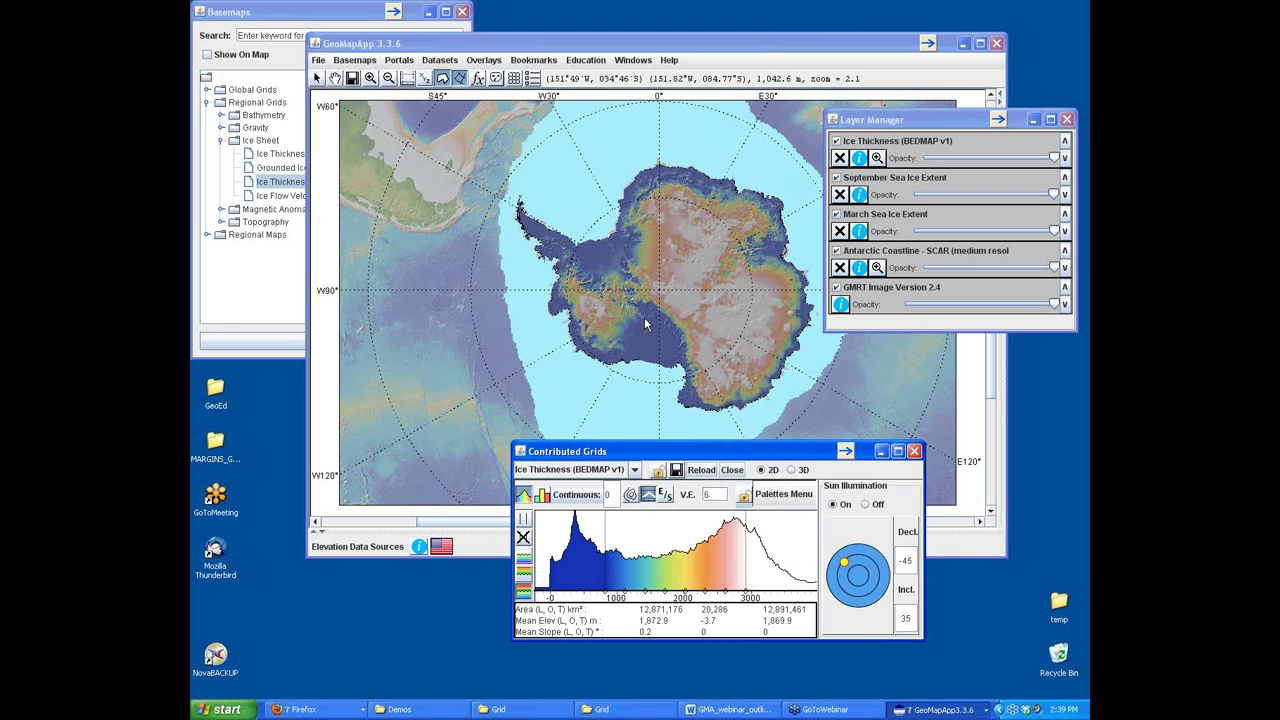
left_click(655, 283)
left_click_drag(655, 283, 782, 340)
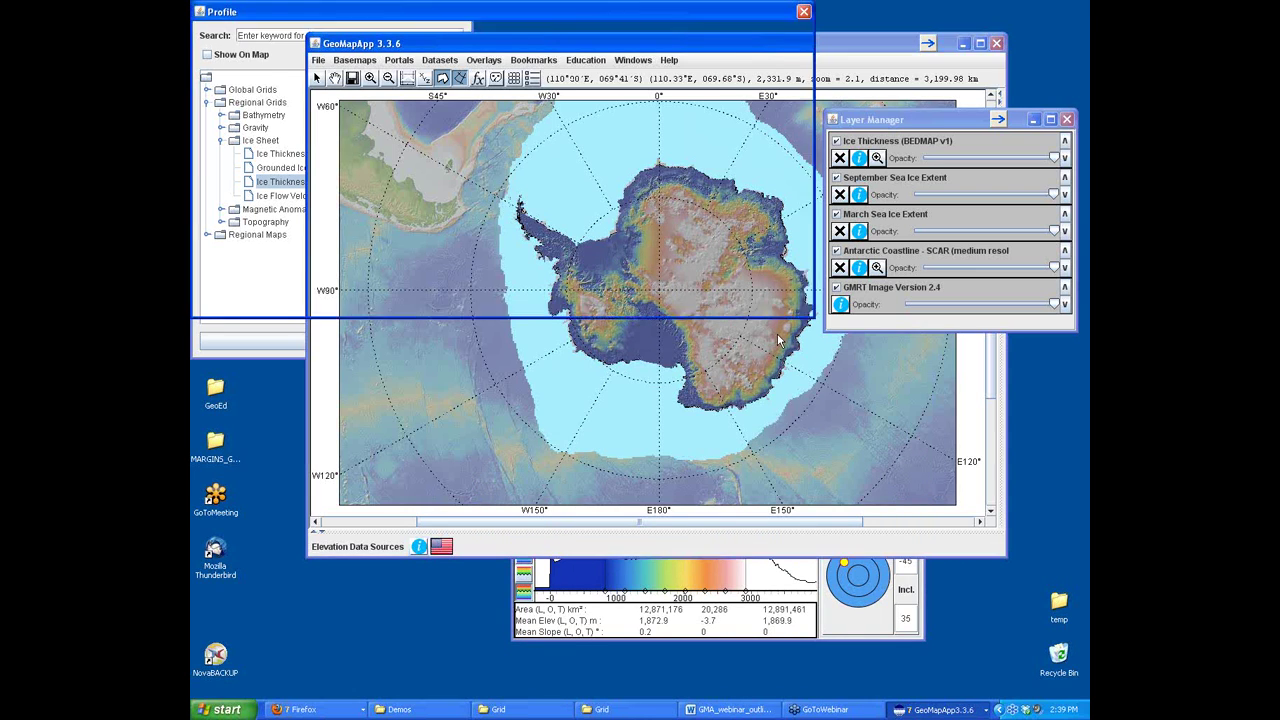
left_click_drag(440, 14, 553, 366)
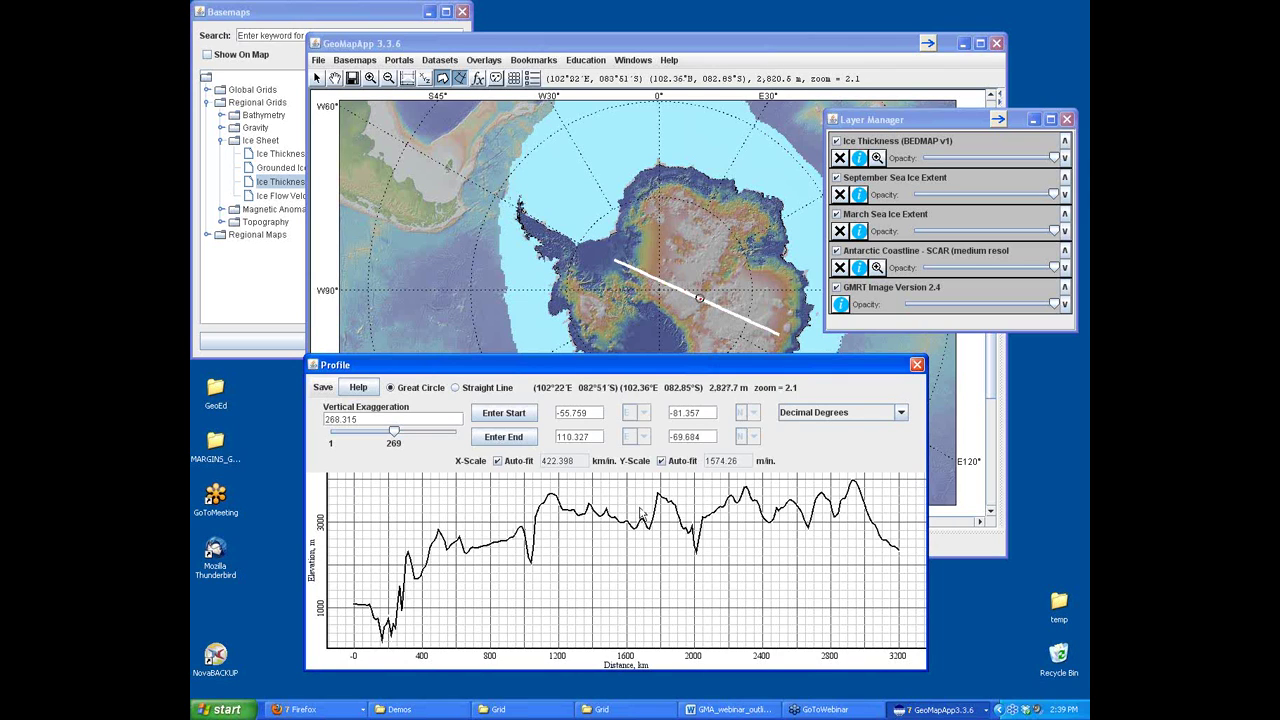
- Load the Ice Flow Velocities (Rignot et al. 2011) grid from the ice sheet grids
left_click(369, 14)
left_click(318, 197)
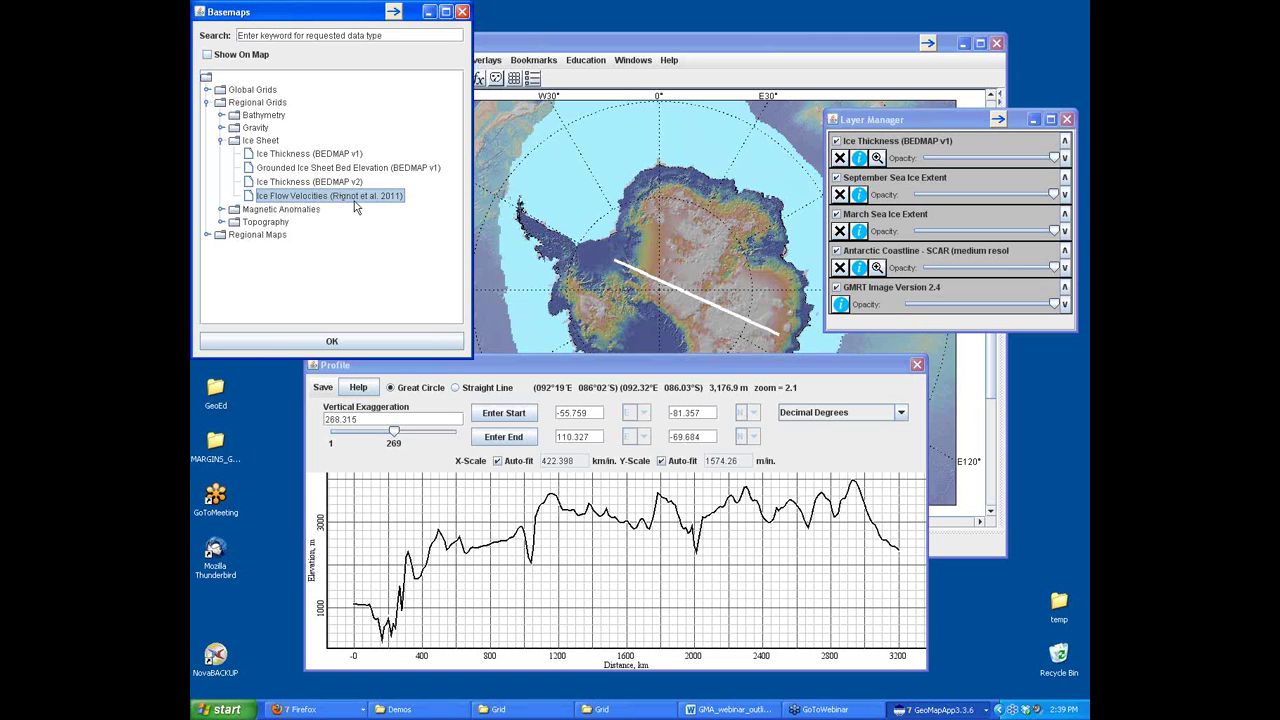
left_click(344, 342)
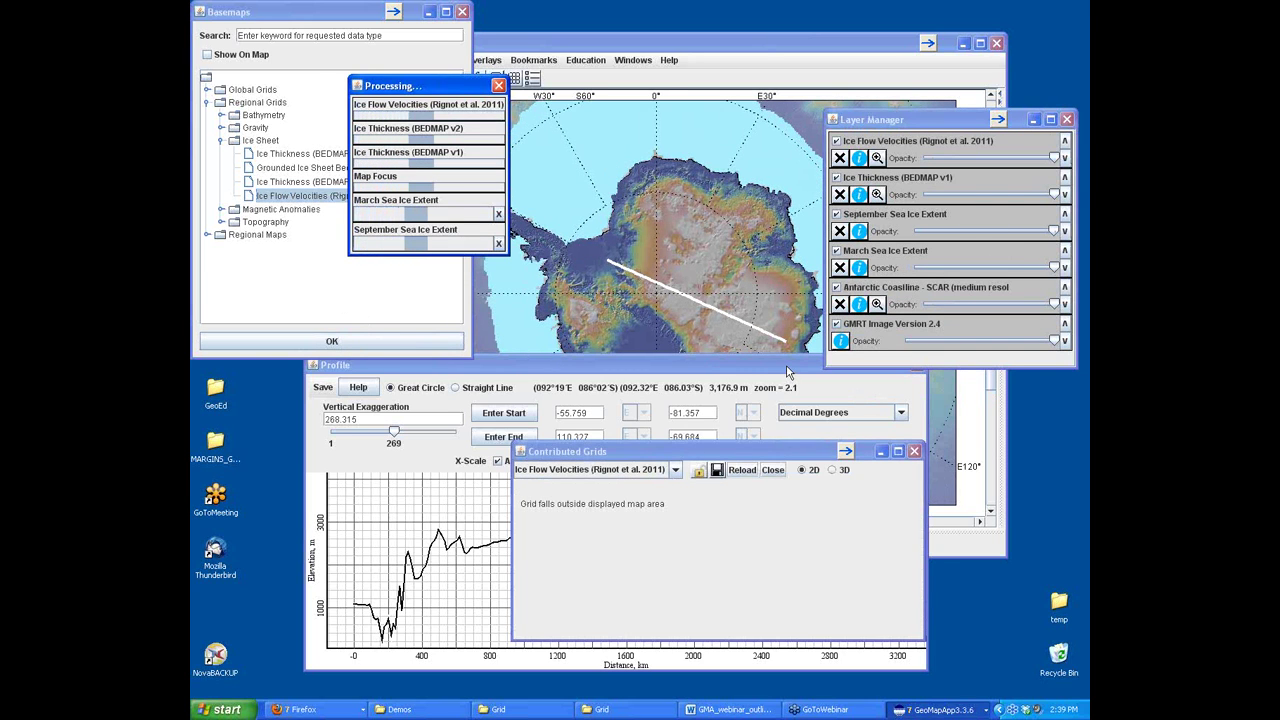
- Close the profile window and zoom in on the ice flow velocities over the ice shelf near 79°S, 40°W
left_click_drag(797, 378, 763, 392)
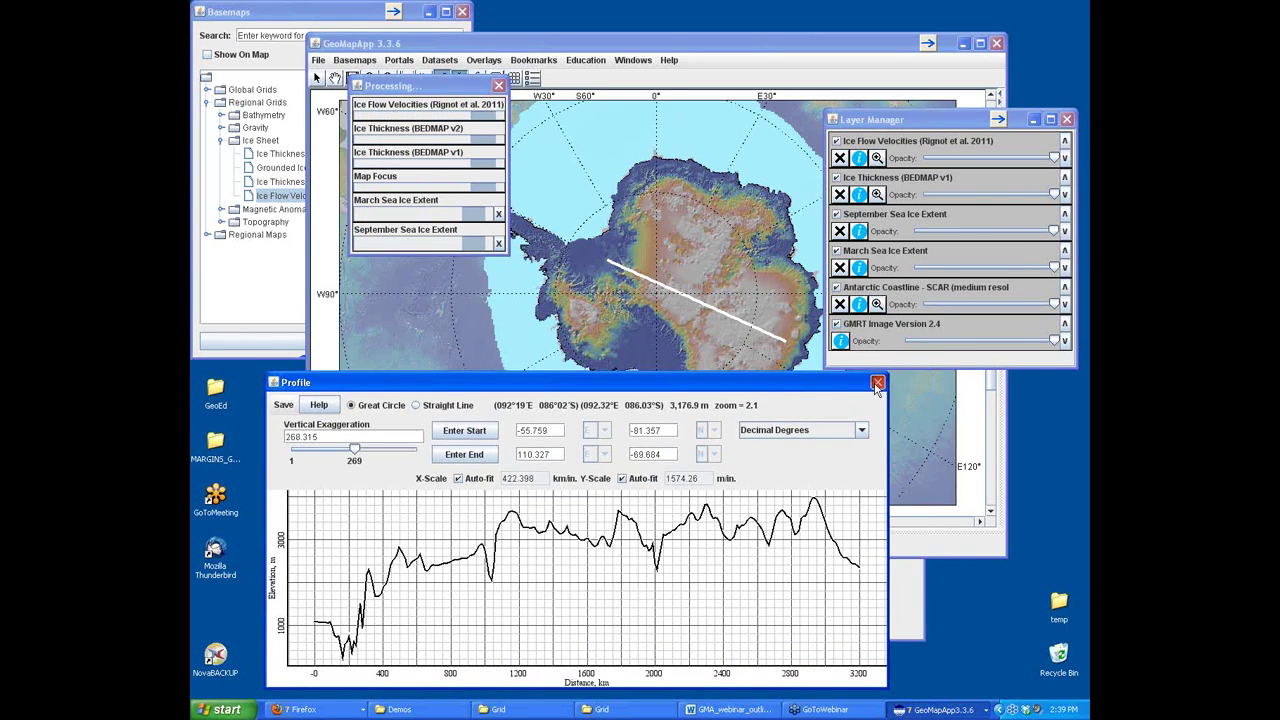
left_click(877, 383)
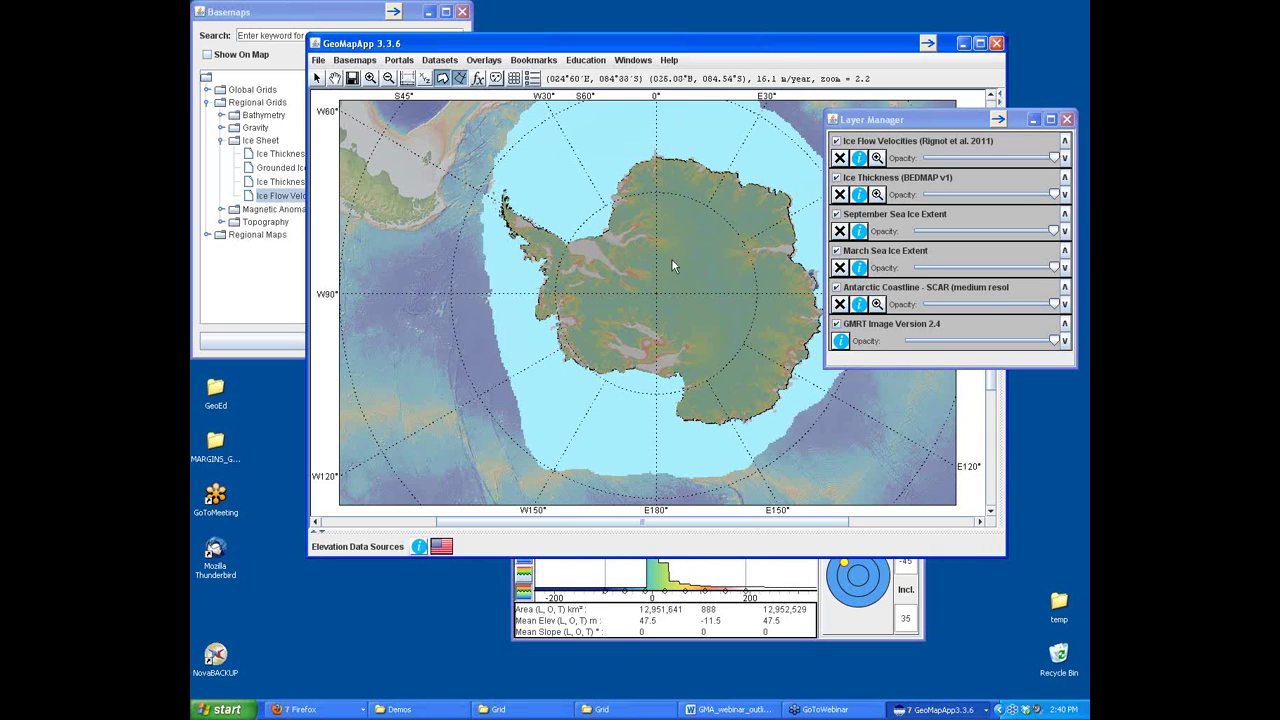
left_click(370, 79)
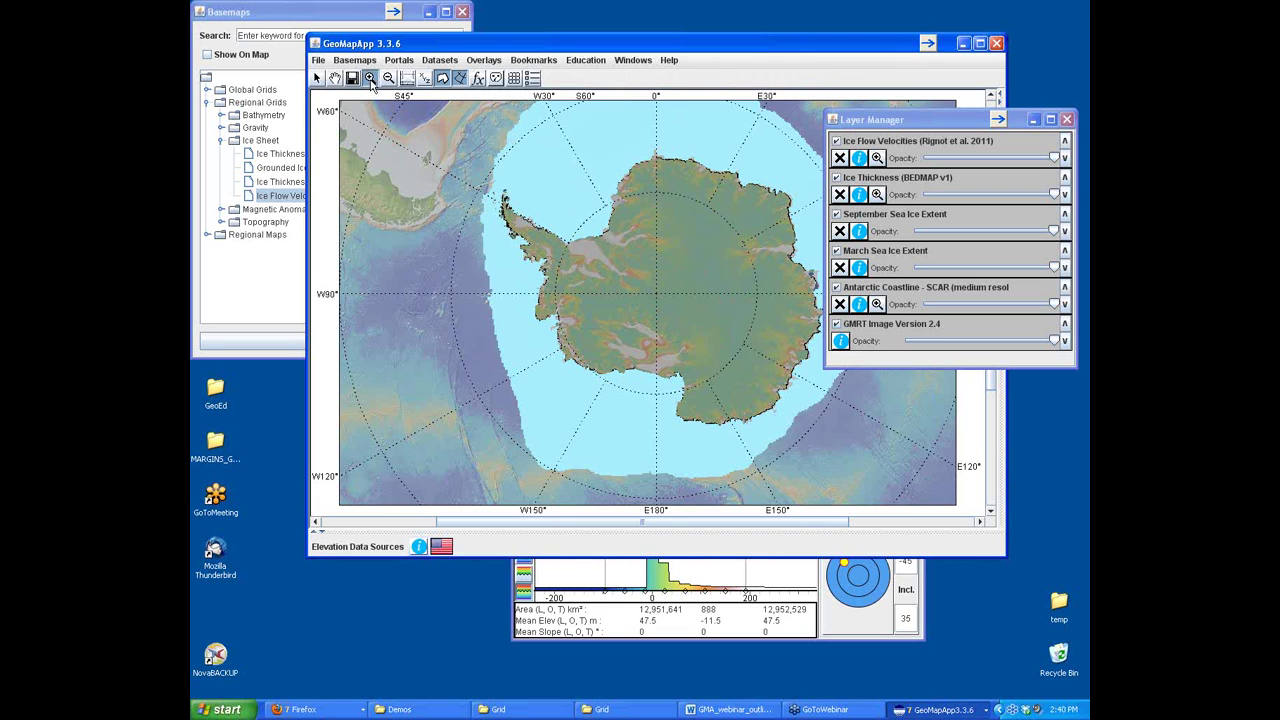
left_click(626, 251)
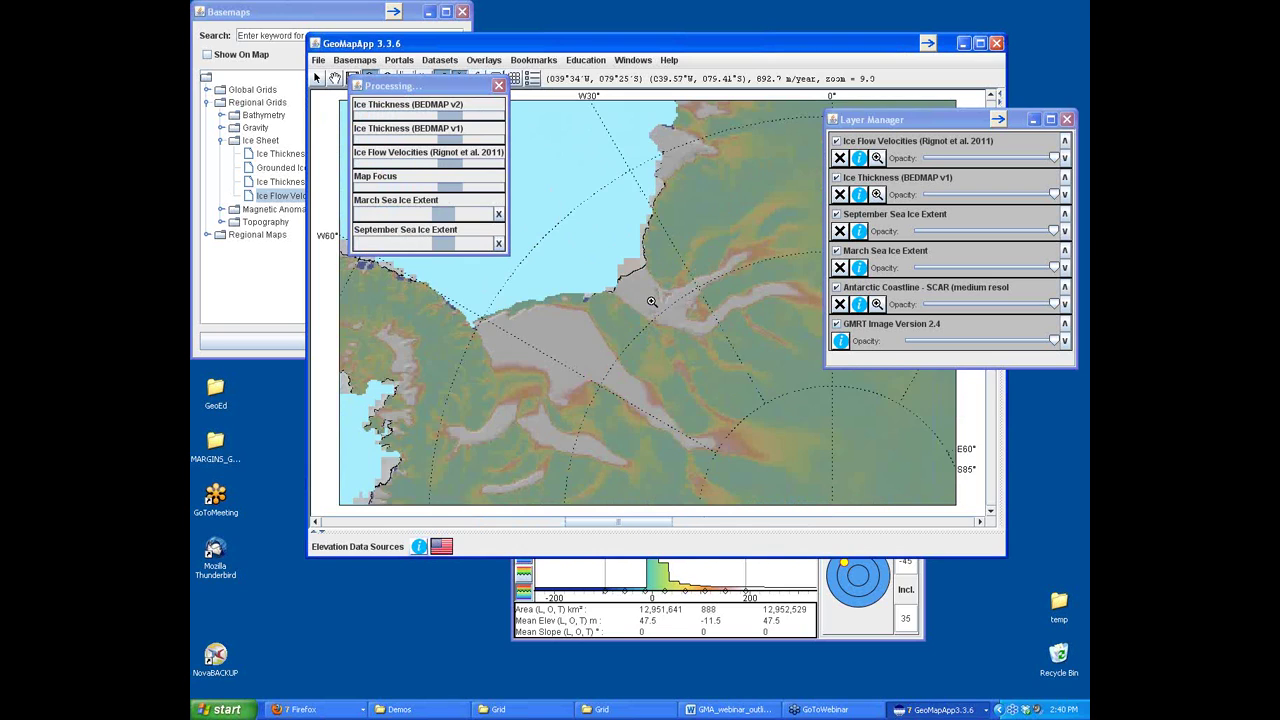
left_click(647, 300)
left_click(638, 293)
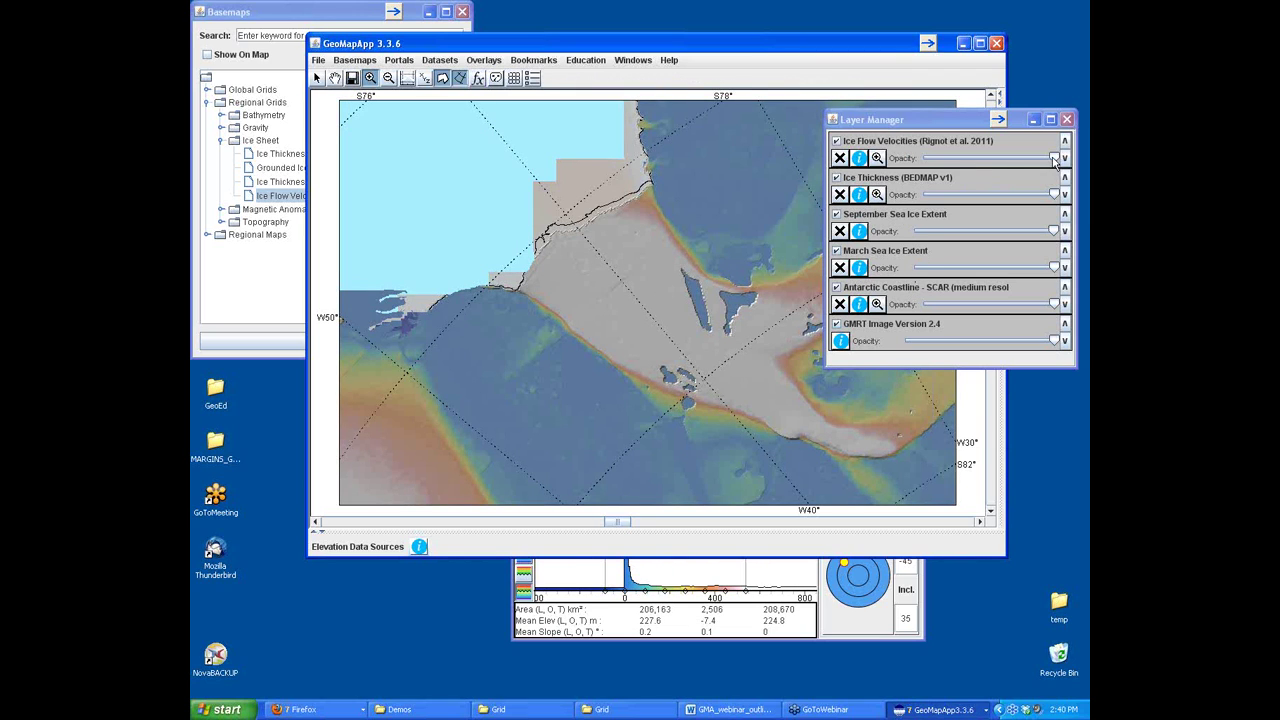
- Slightly lower the opacity of the Ice Flow Velocities (Rignot et al. 2011) layer and minimize the Layer Manager
mouse_move(1058, 162)
left_mouse_down()
mouse_move(908, 160)
mouse_move(1050, 162)
left_mouse_up()
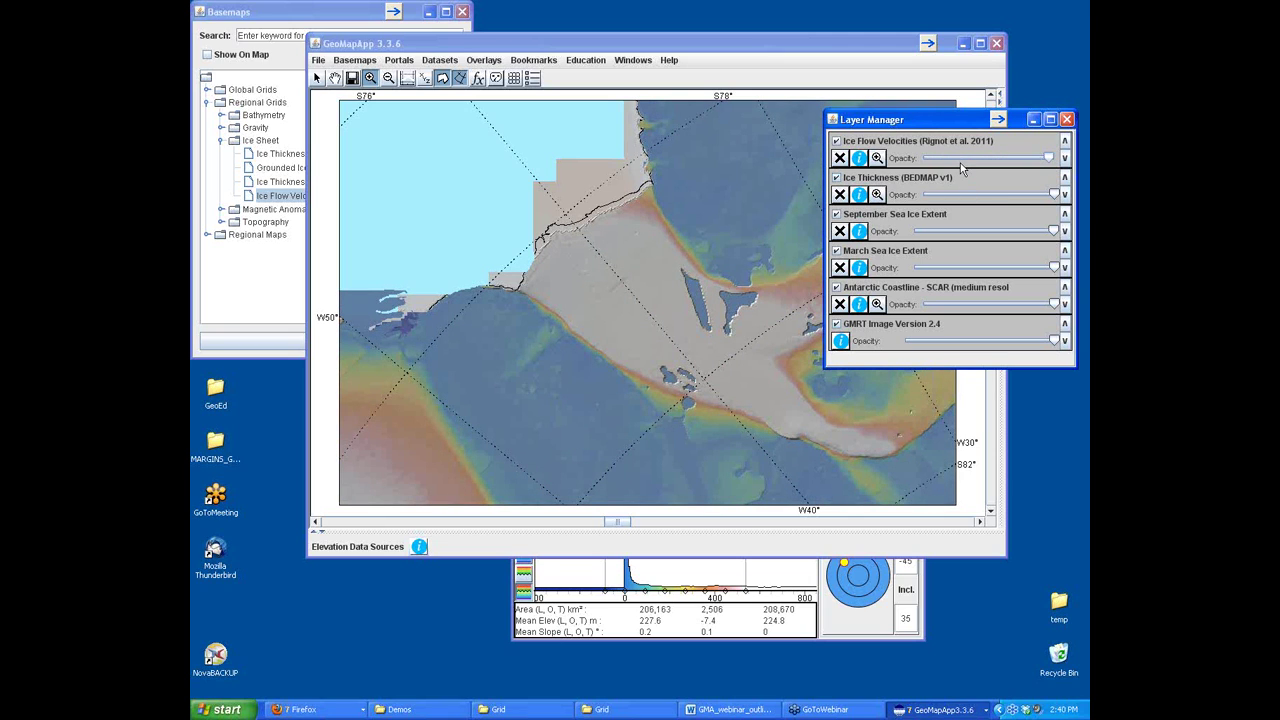
mouse_move(960, 168)
left_click(348, 14)
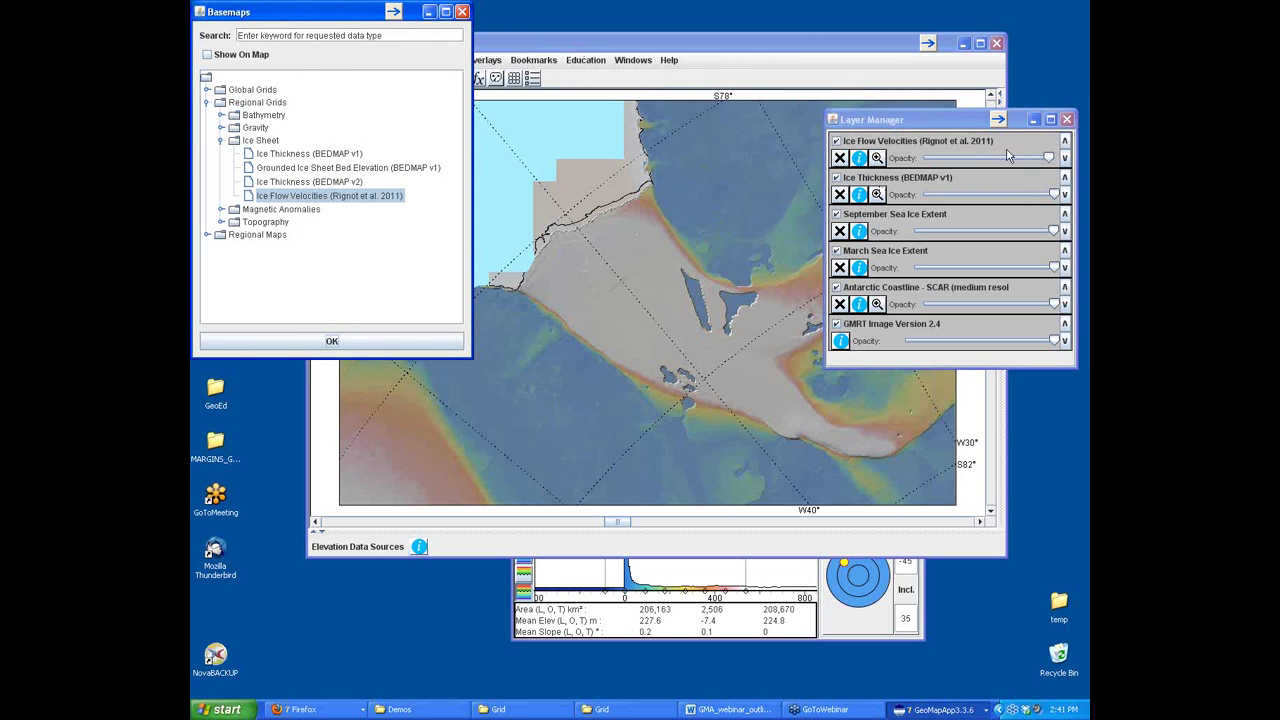
left_click(1039, 124)
left_click(1036, 121)
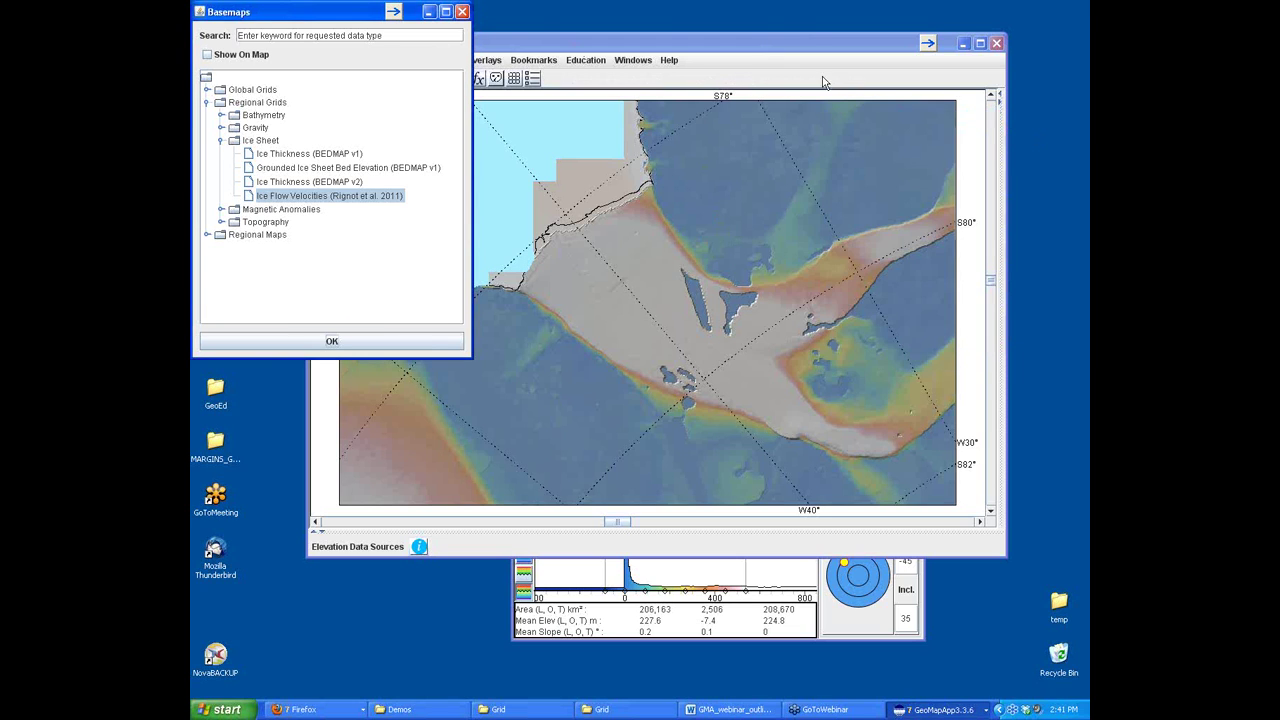
- Bring the Contributed Grids window forward, lock the Ice Flow Velocities grid, and move the window down off most of the map
left_click(770, 47)
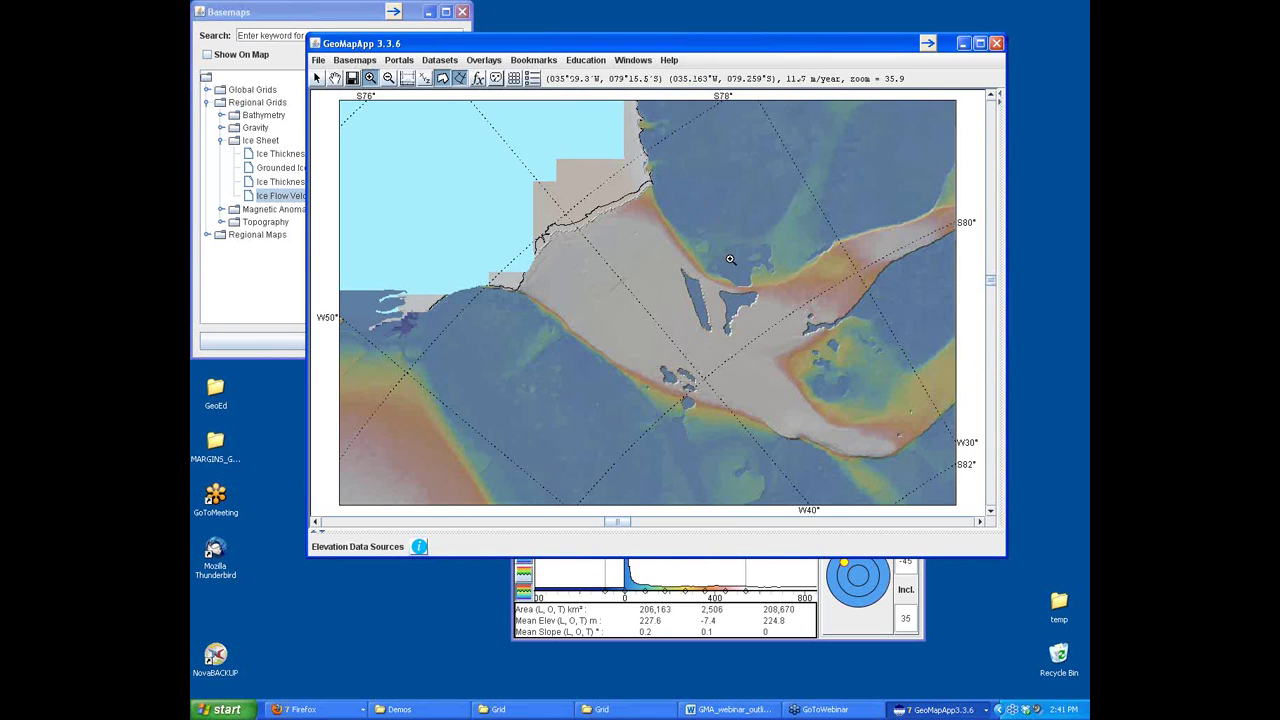
left_click(923, 588)
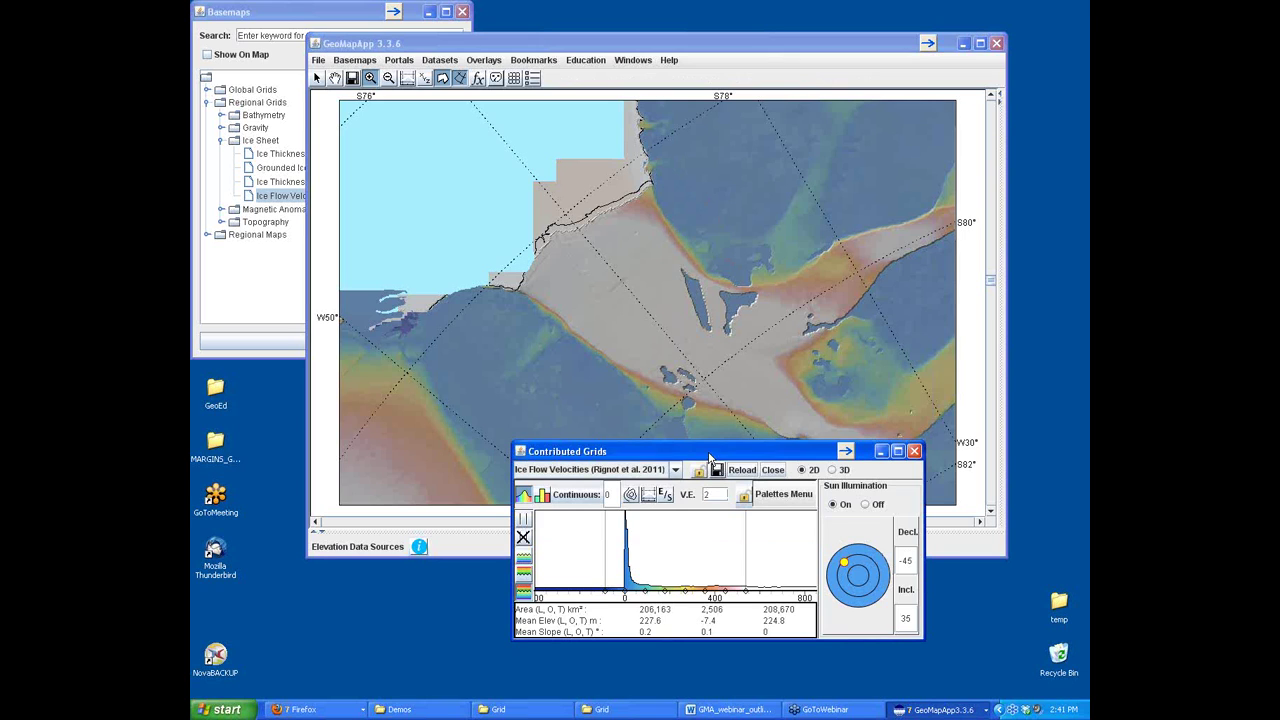
left_click_drag(710, 457, 722, 469)
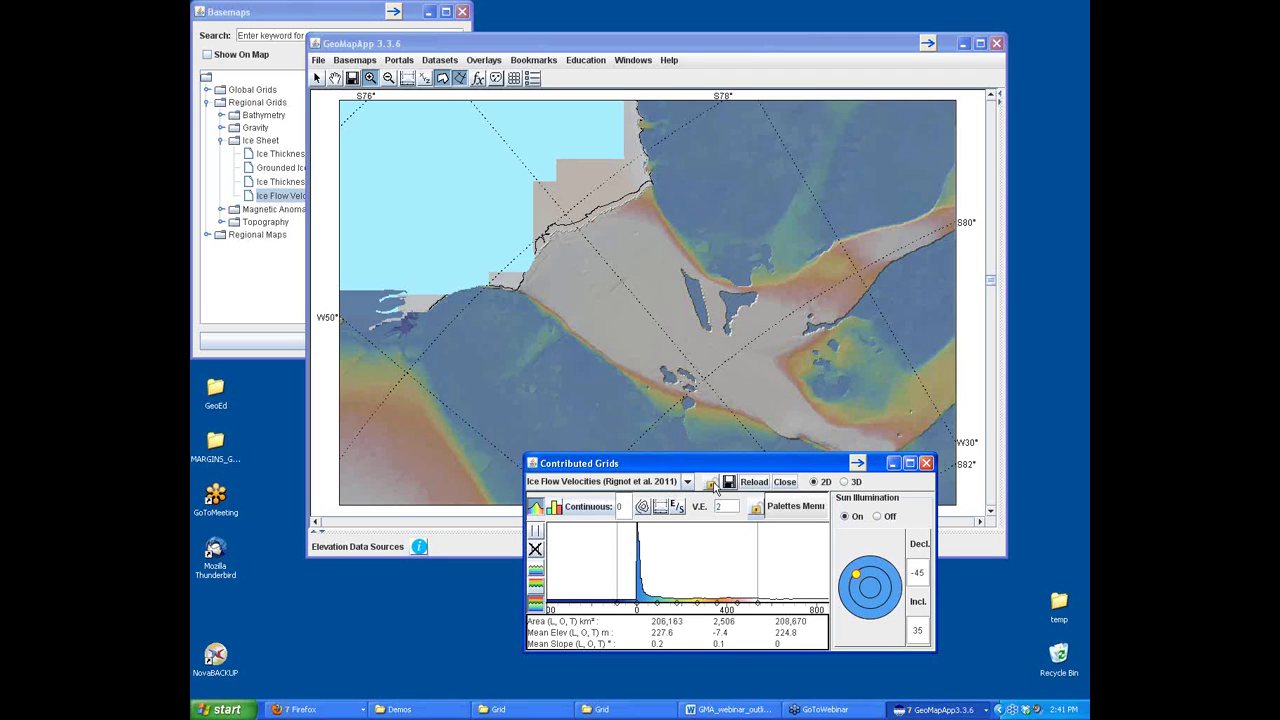
left_click(711, 484)
left_click_drag(714, 468, 714, 504)
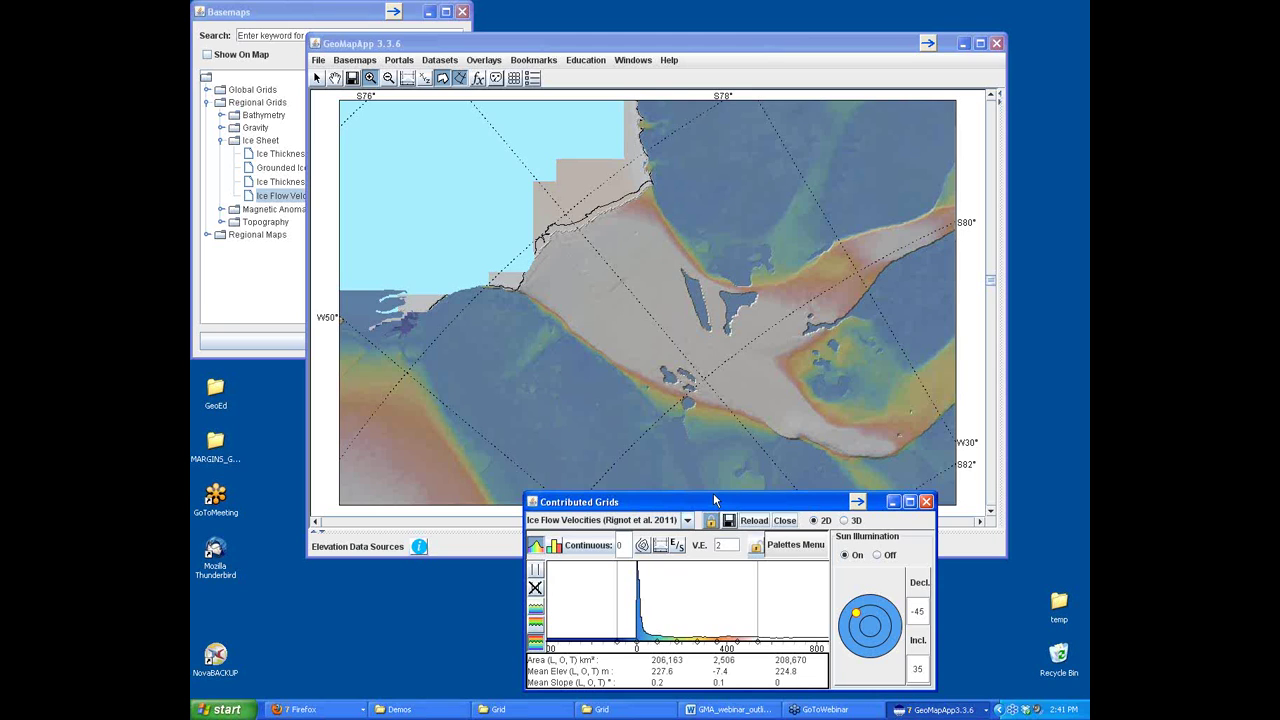
- Load the LIMA Center Filled Landsat Image Mosaic - Contrast Enhanced from the Antarctic satellite imagery basemaps and minimize the Basemaps window
left_click(317, 83)
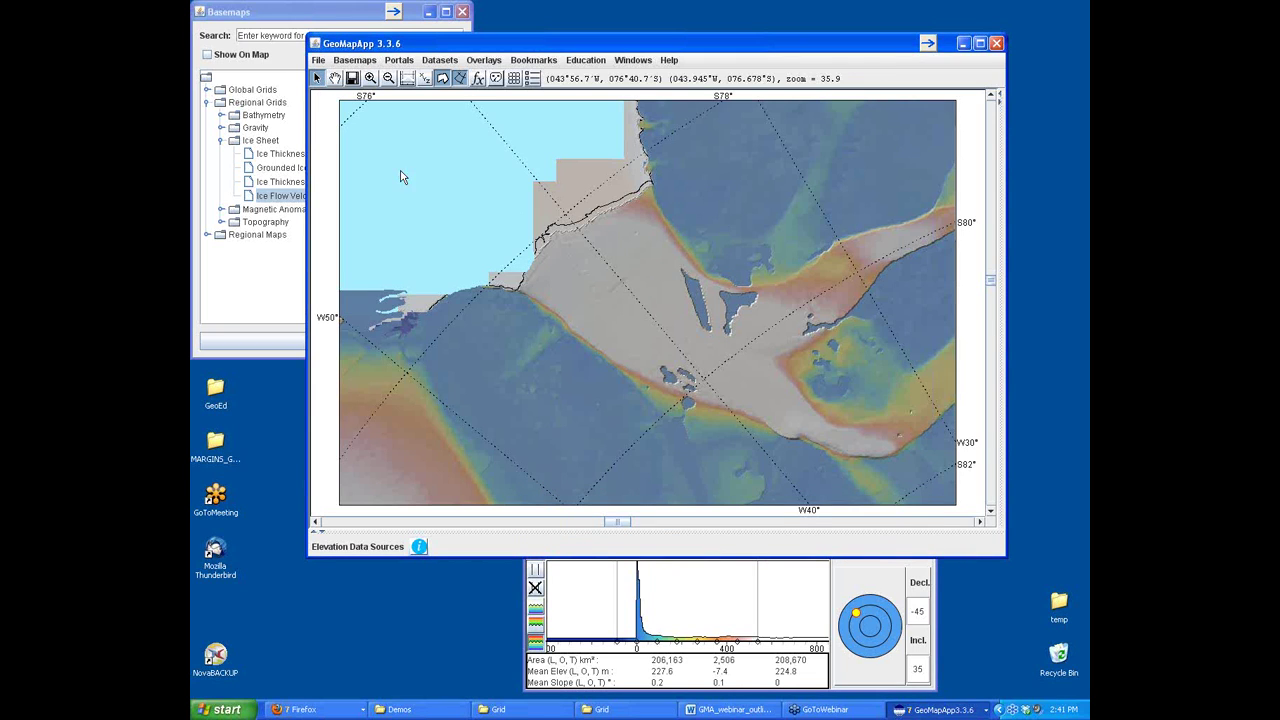
left_click(303, 14)
left_click_drag(303, 14, 327, 22)
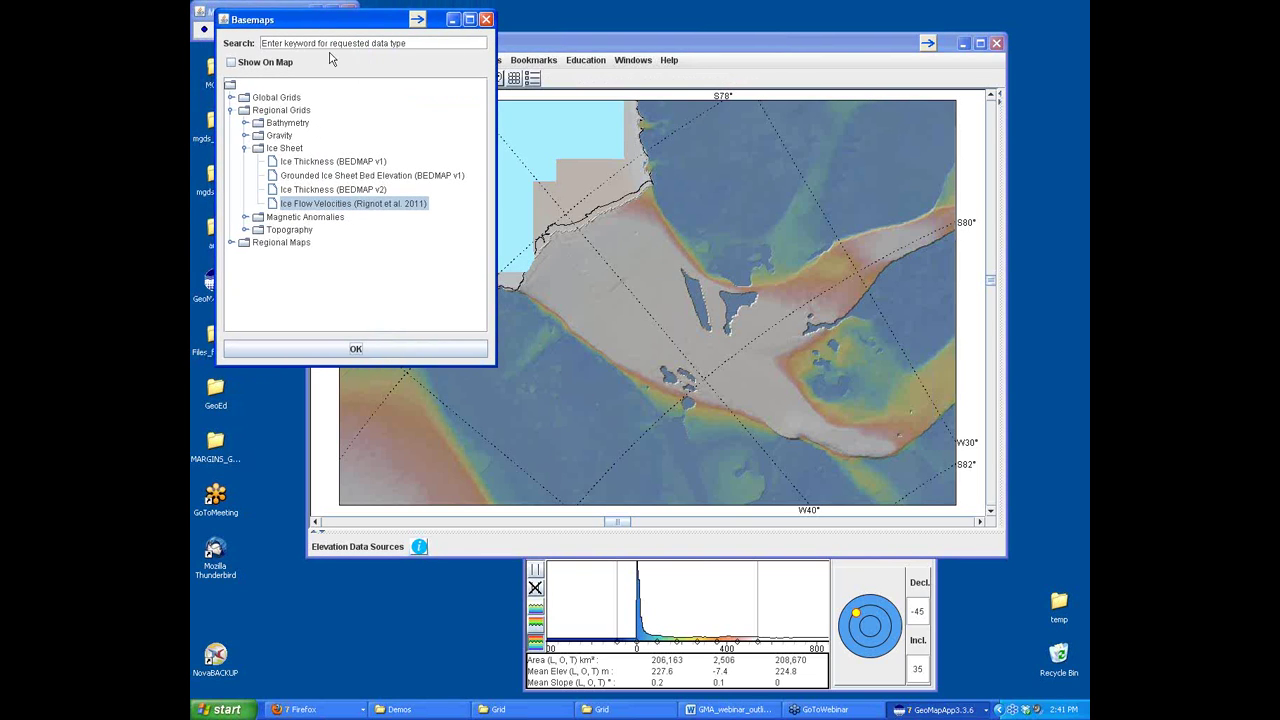
left_click(245, 149)
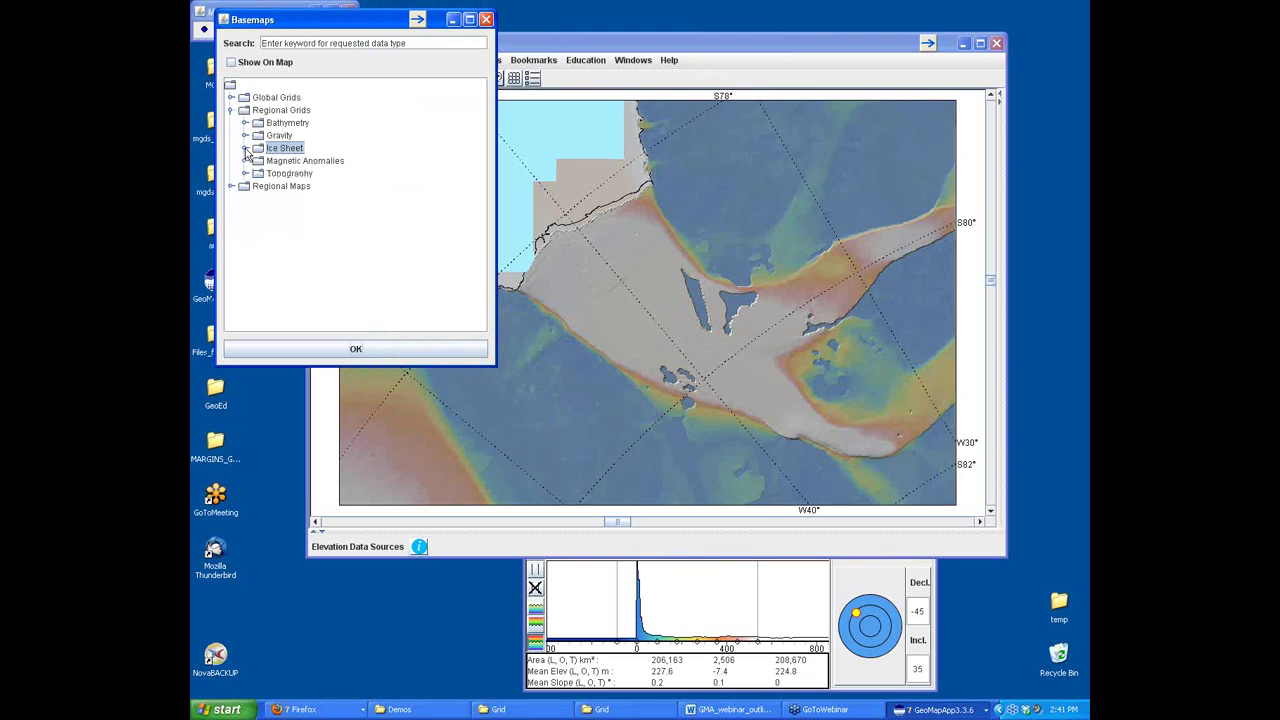
left_click(231, 110)
left_click(231, 122)
left_click(245, 136)
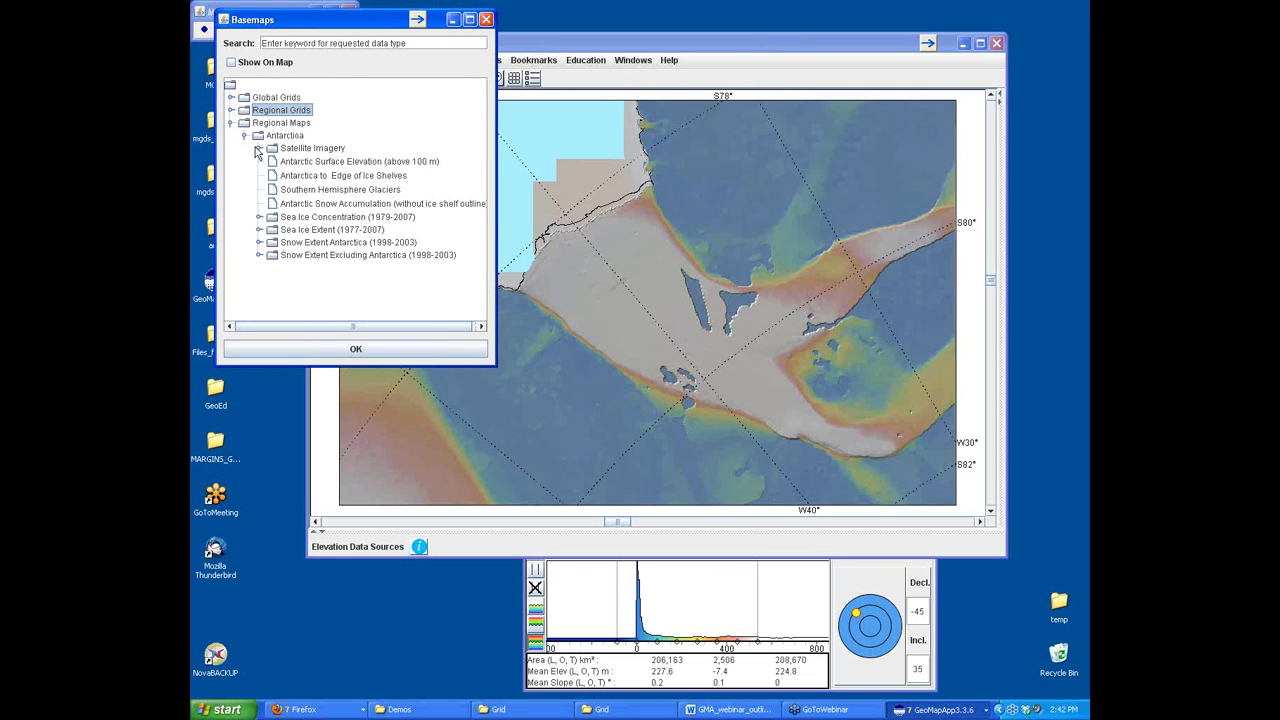
left_click(258, 148)
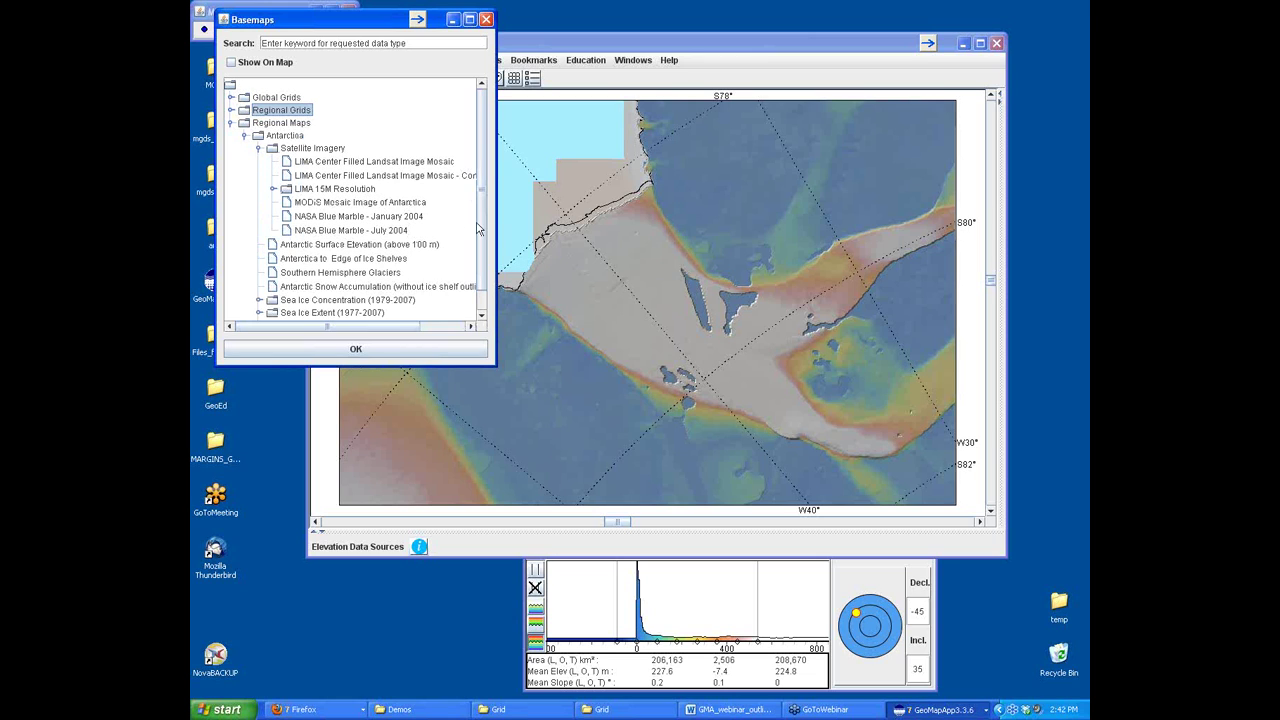
left_click_drag(497, 231, 585, 233)
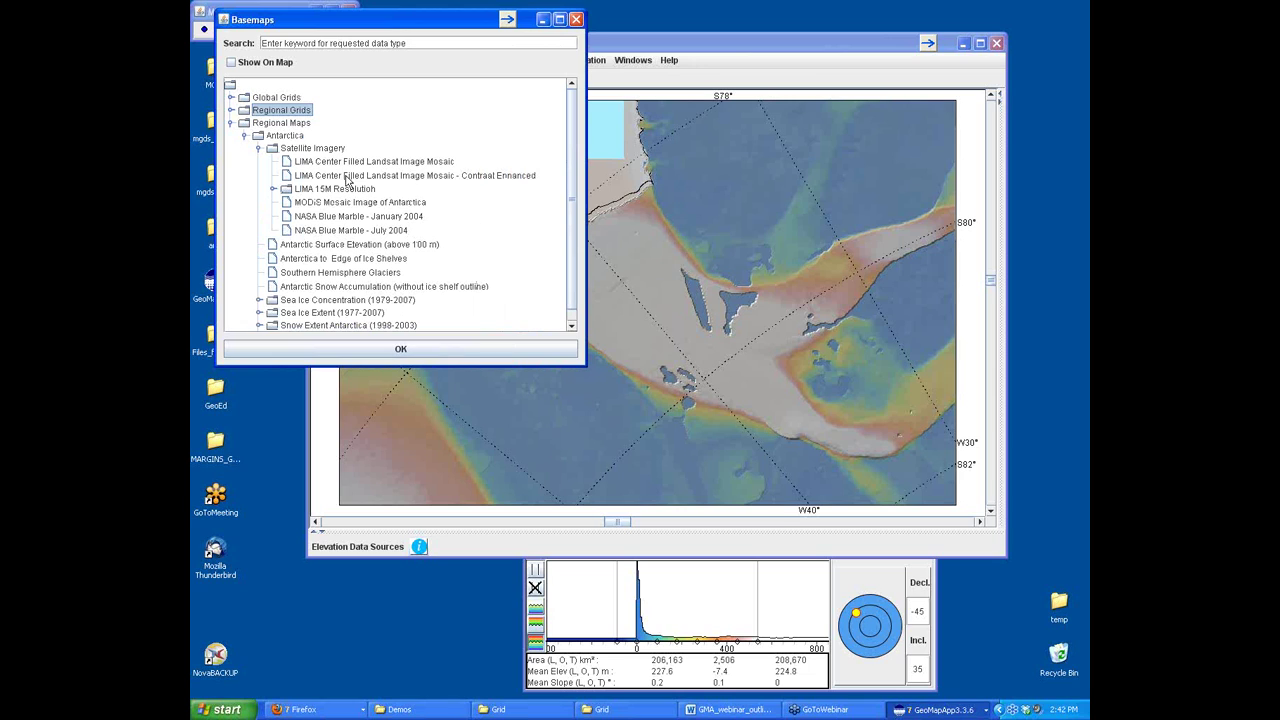
left_click(347, 177)
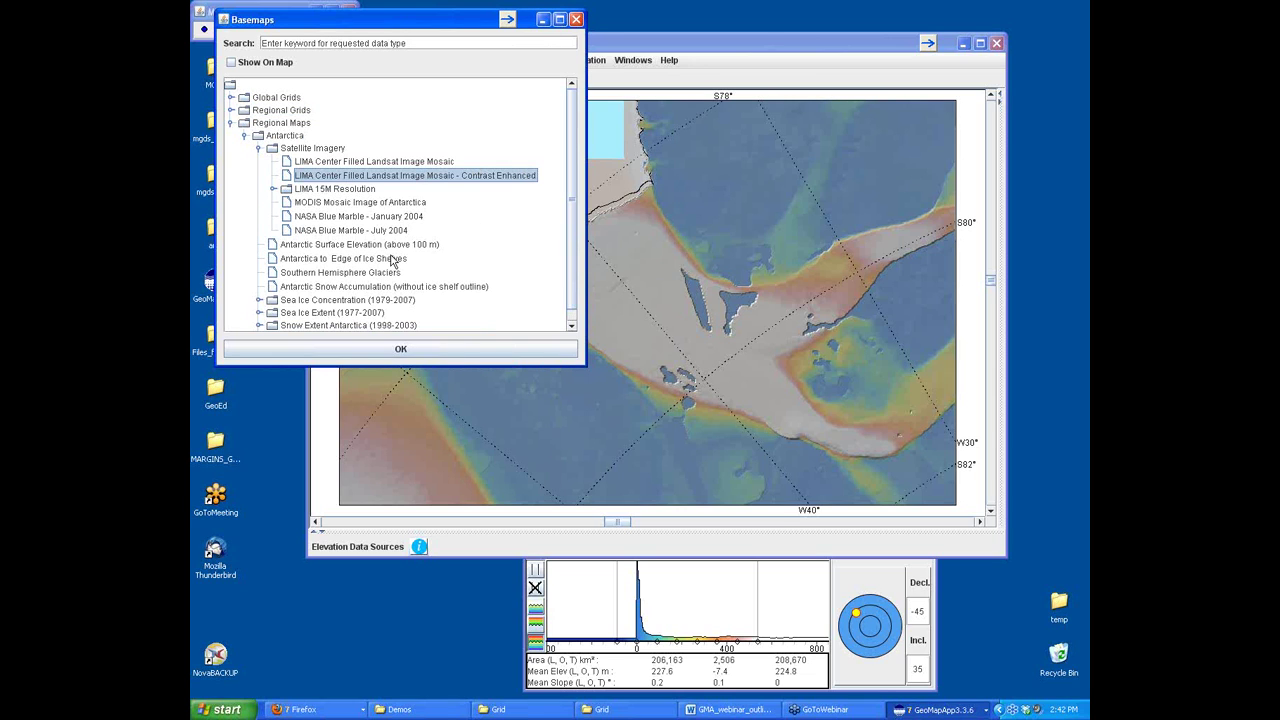
left_click(400, 349)
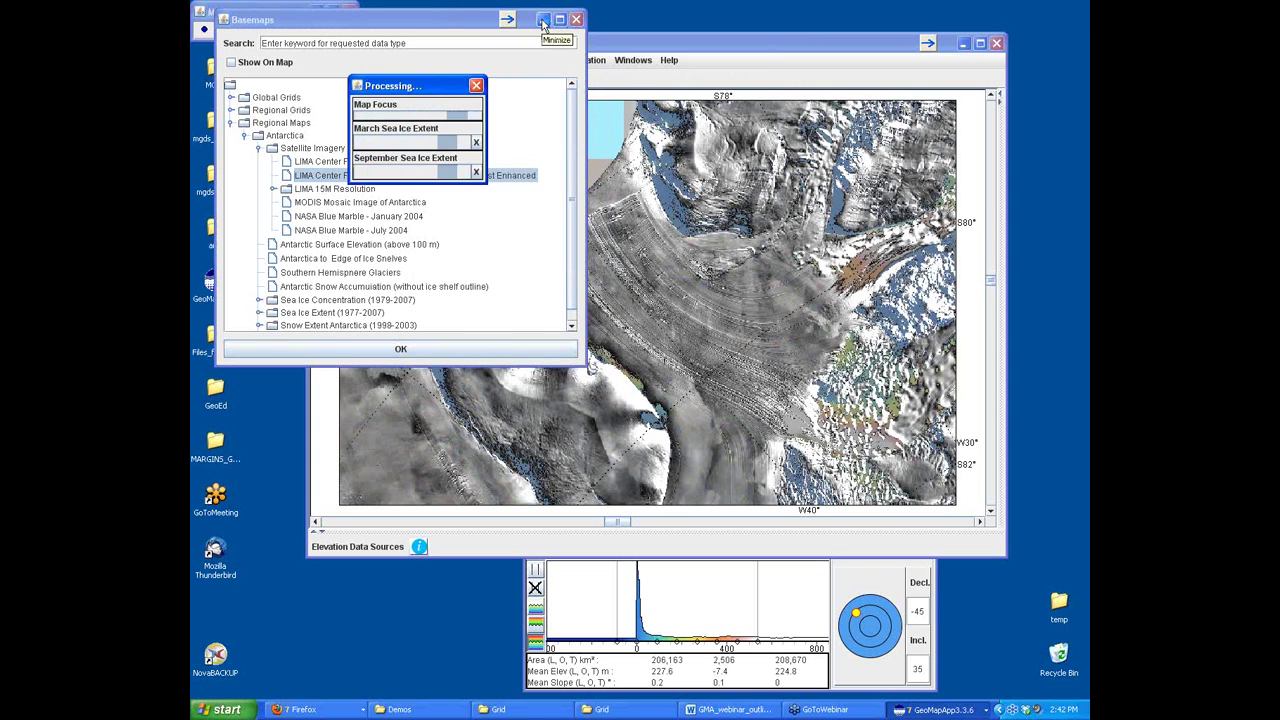
left_click(543, 20)
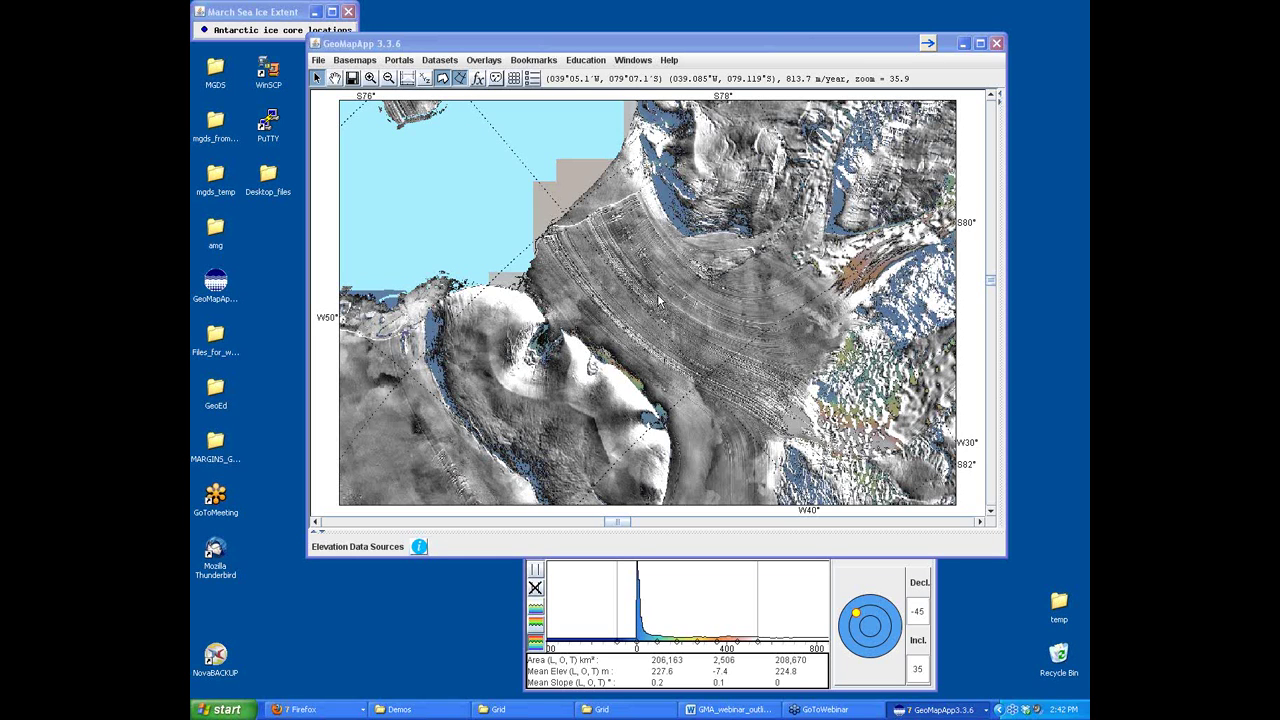
- Reopen the Layer Manager, place it beside the map area, and try the LIMA mosaic's opacity control, leaving the layer fully opaque
left_click(533, 80)
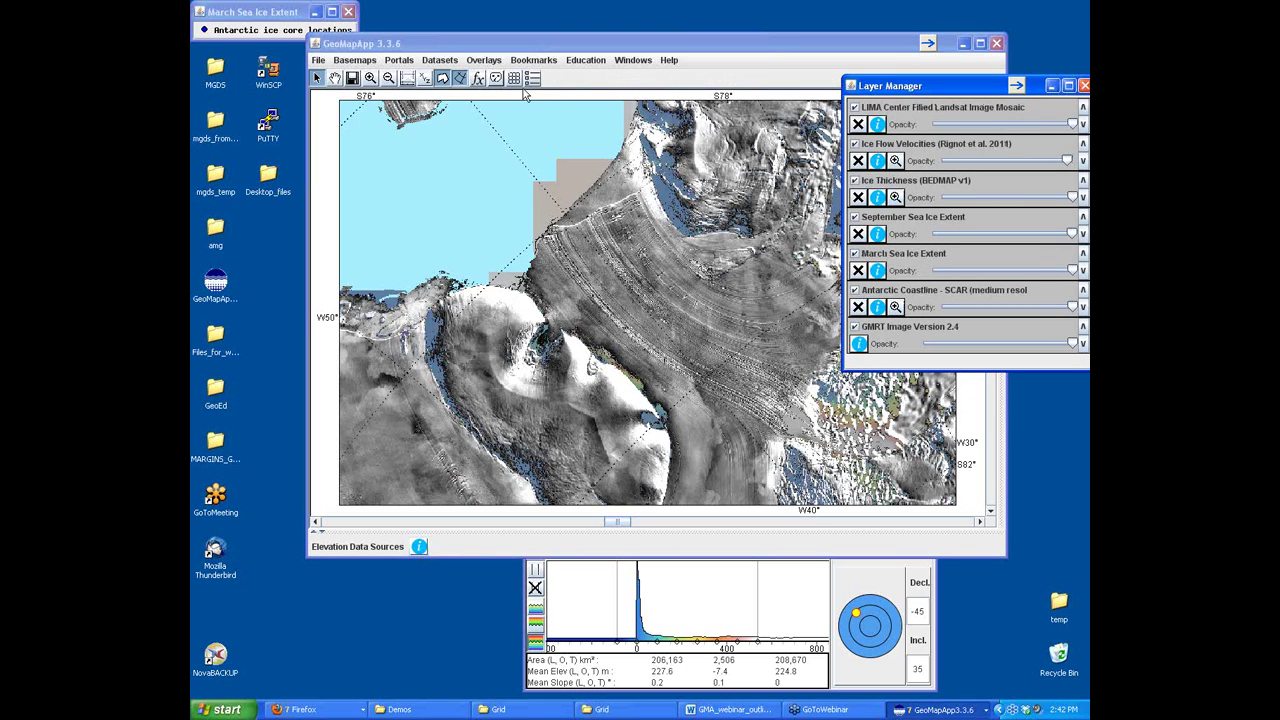
left_click_drag(924, 90, 901, 124)
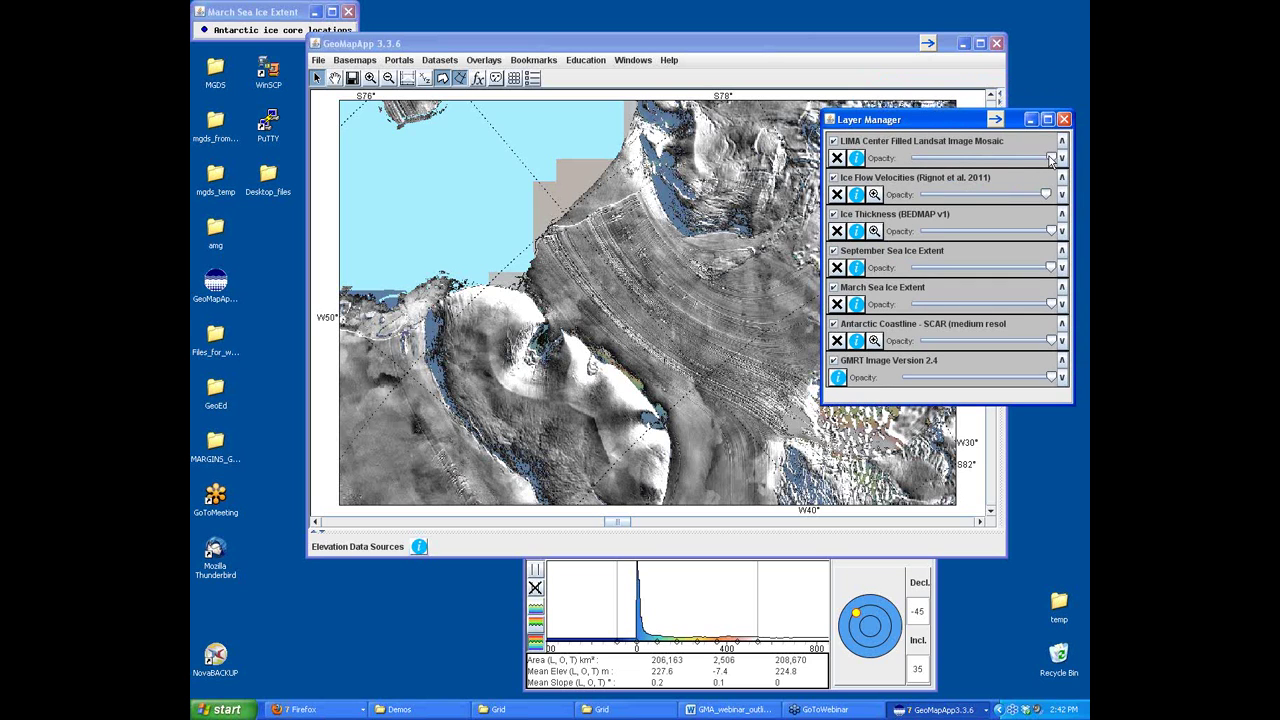
mouse_move(1050, 160)
left_mouse_down()
mouse_move(921, 162)
mouse_move(1050, 162)
left_mouse_up()
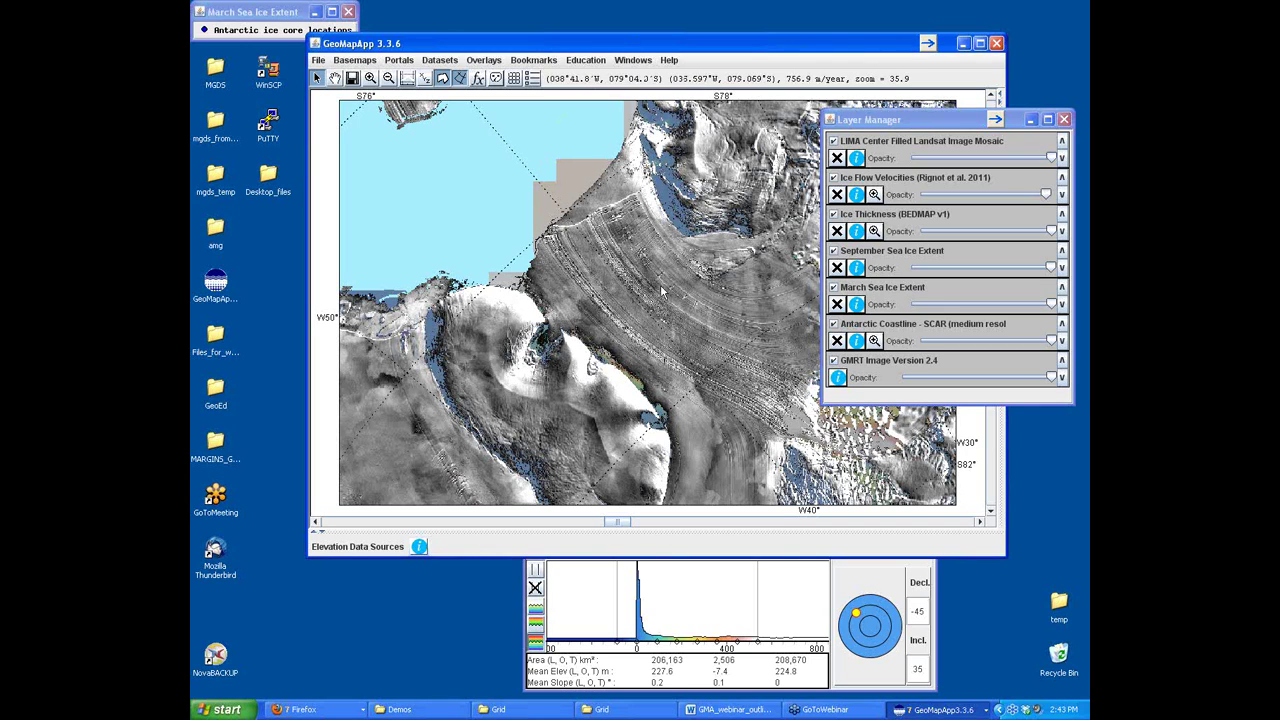
- Open a second GeoMapApp session with the South Polar base map projection and dismiss it again
double_click(240, 290)
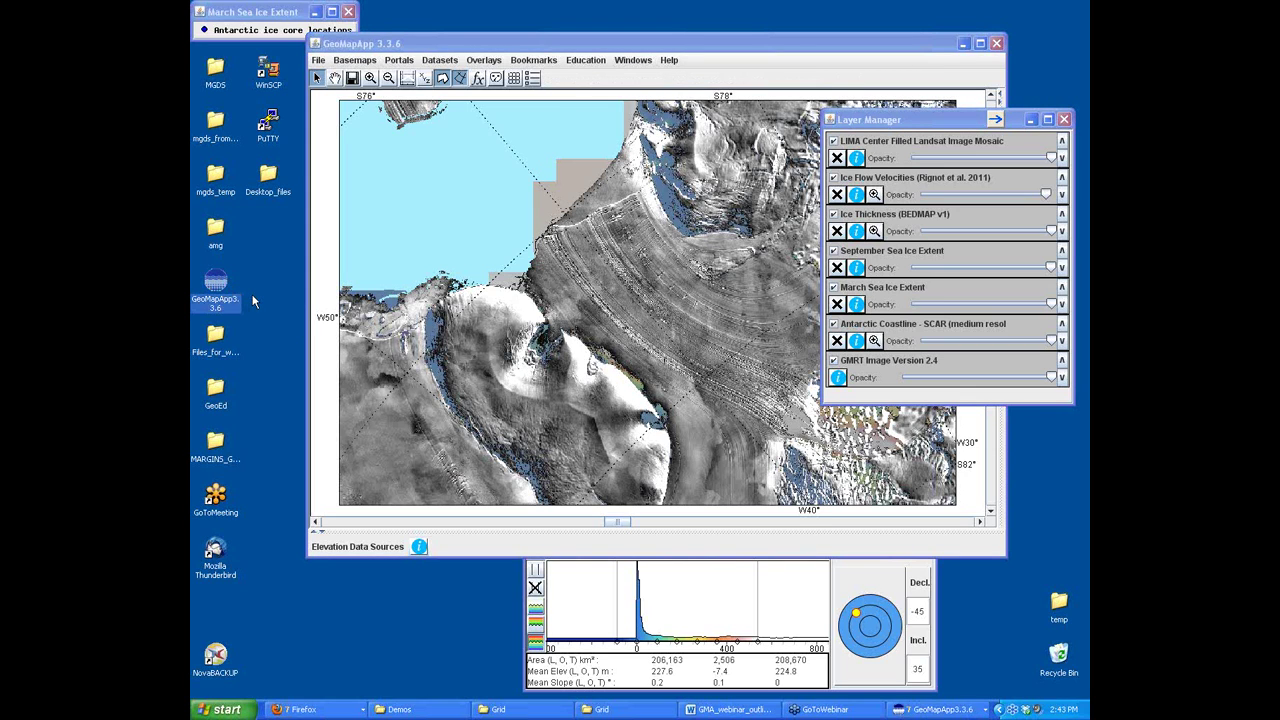
left_click(602, 345)
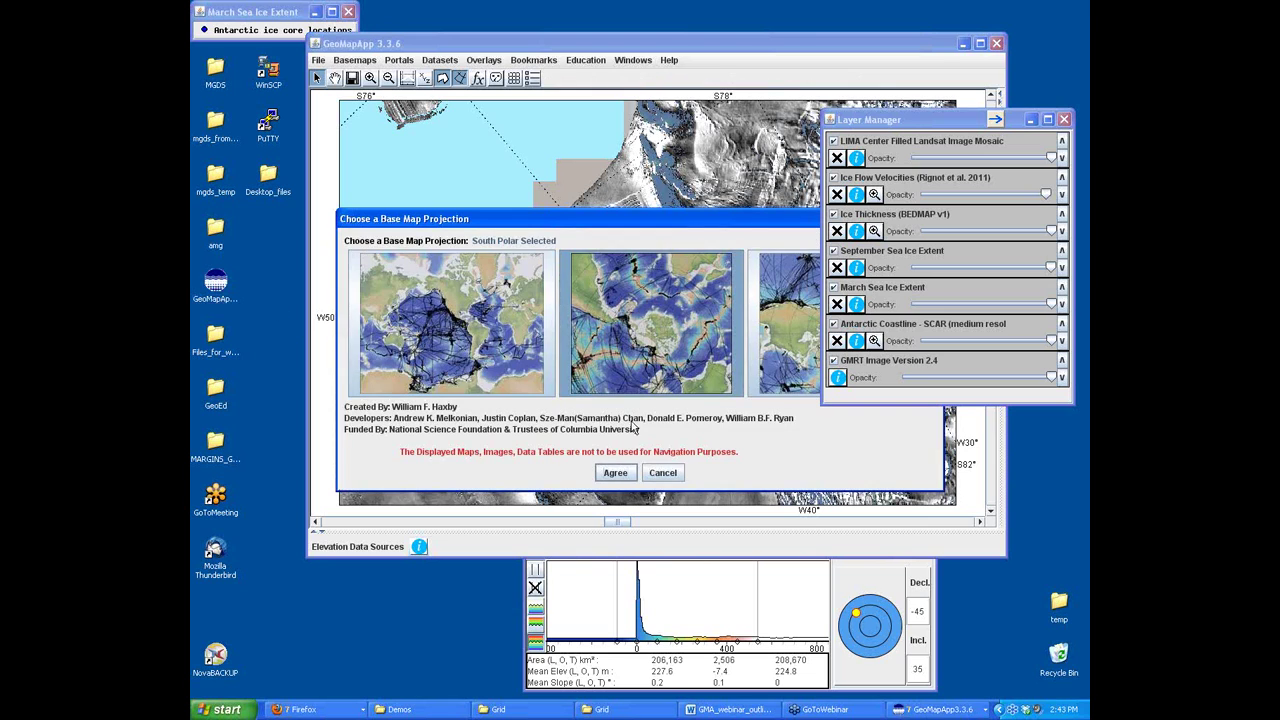
left_click(626, 475)
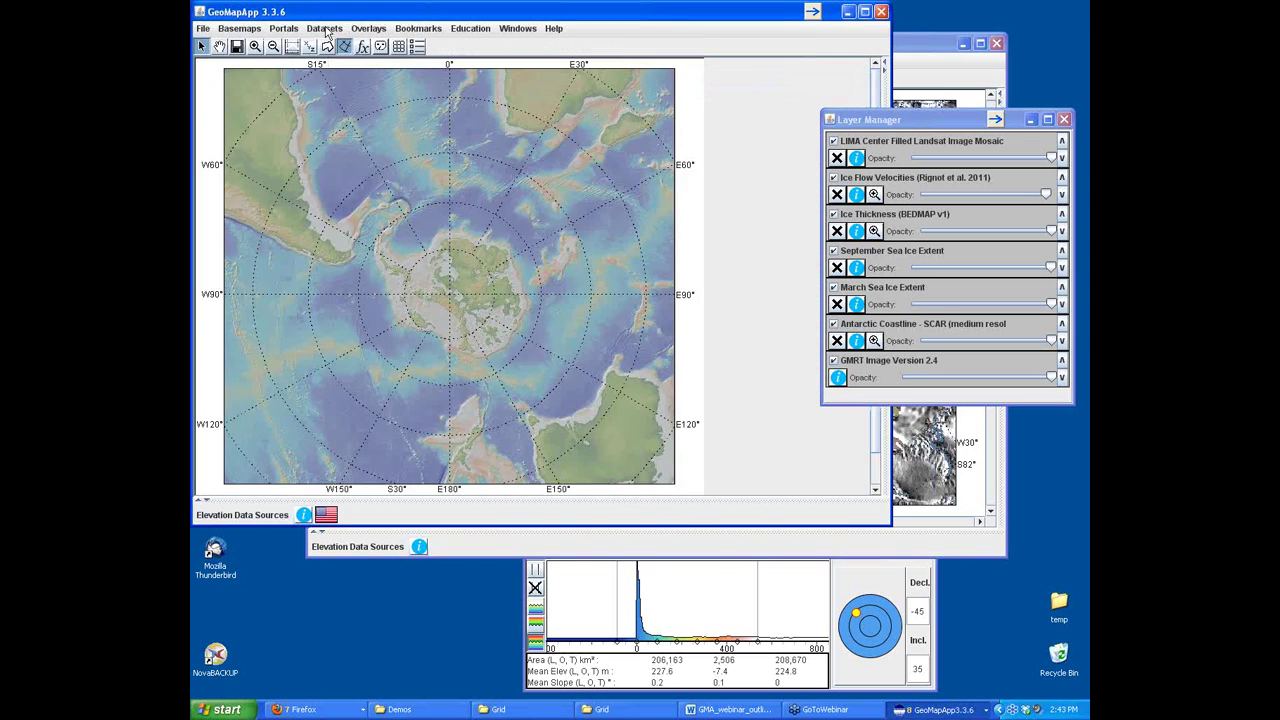
left_click_drag(322, 14, 903, 102)
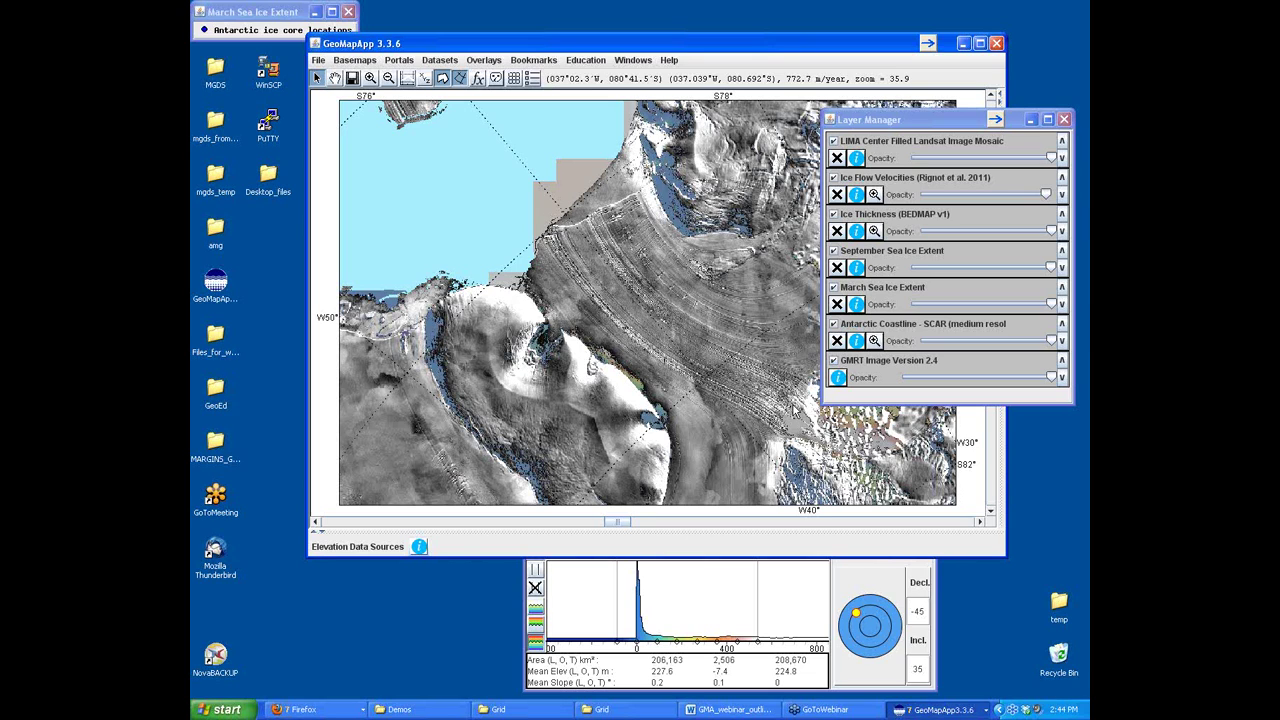
left_click(483, 62)
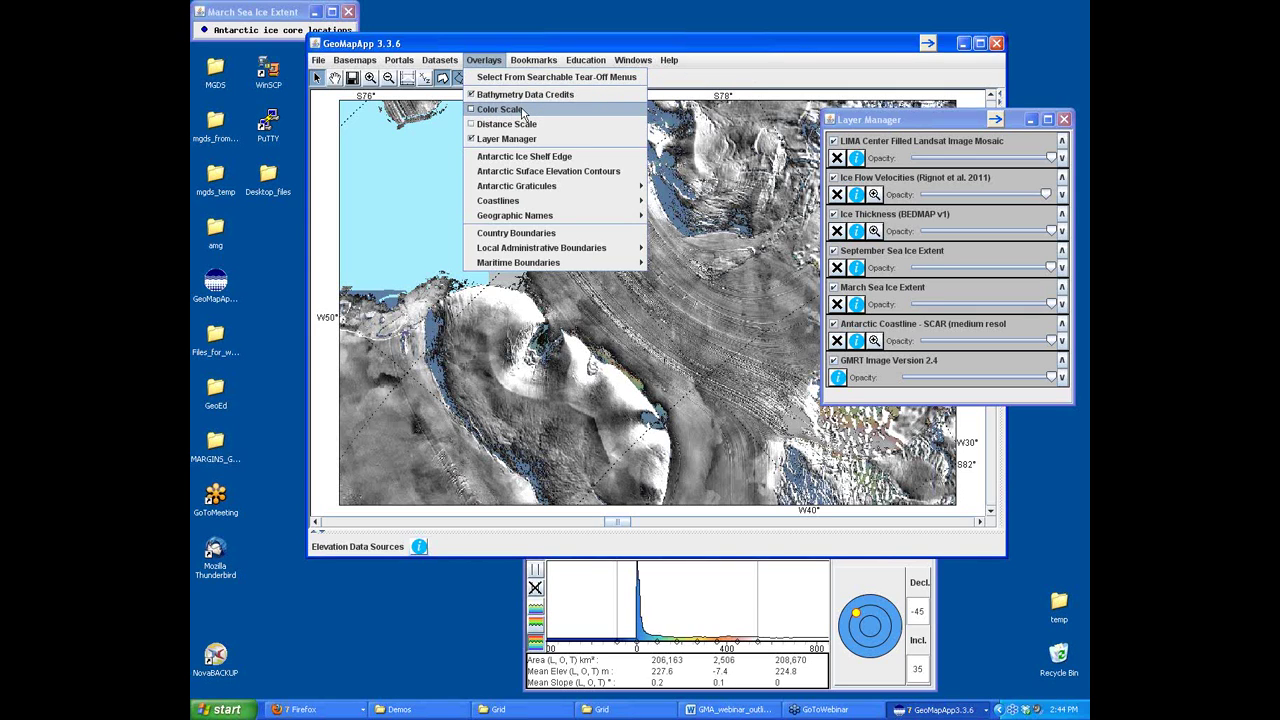
left_click(556, 40)
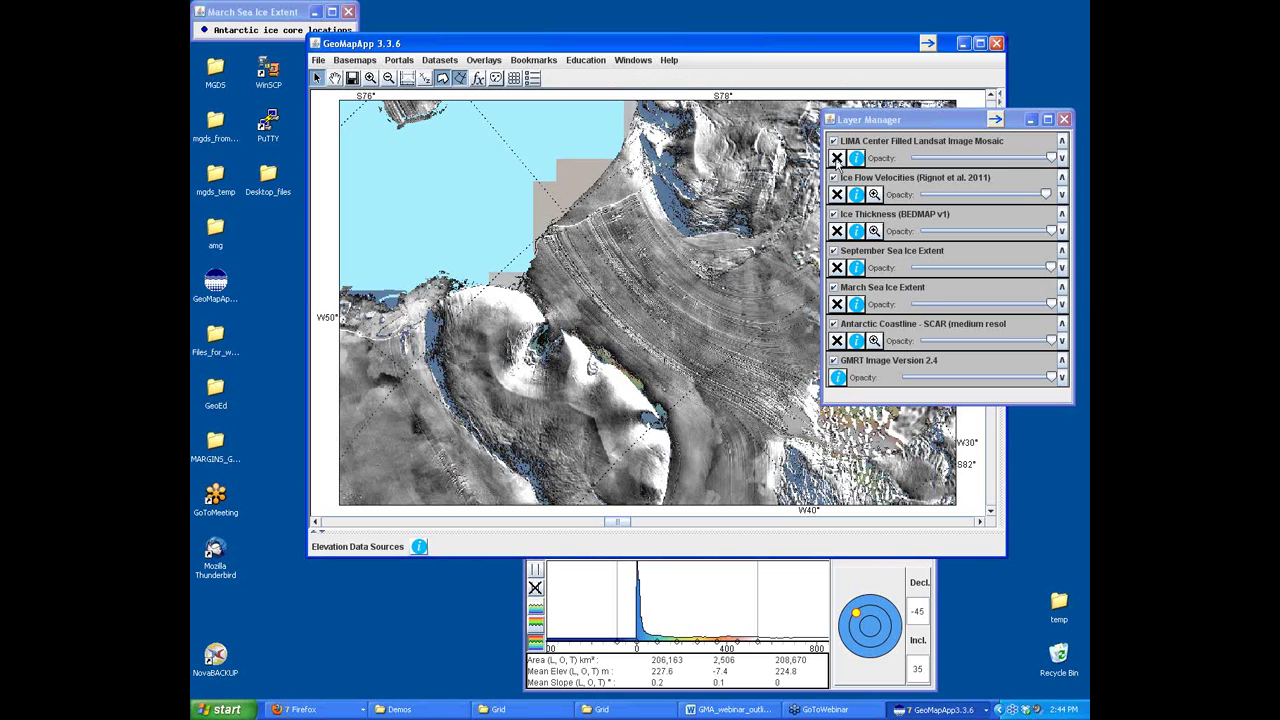
- Remove the LIMA mosaic, ice flow velocity, ice thickness, sea ice extent and Antarctic coastline layers, keeping only the GMRT Image base layer
left_click(837, 158)
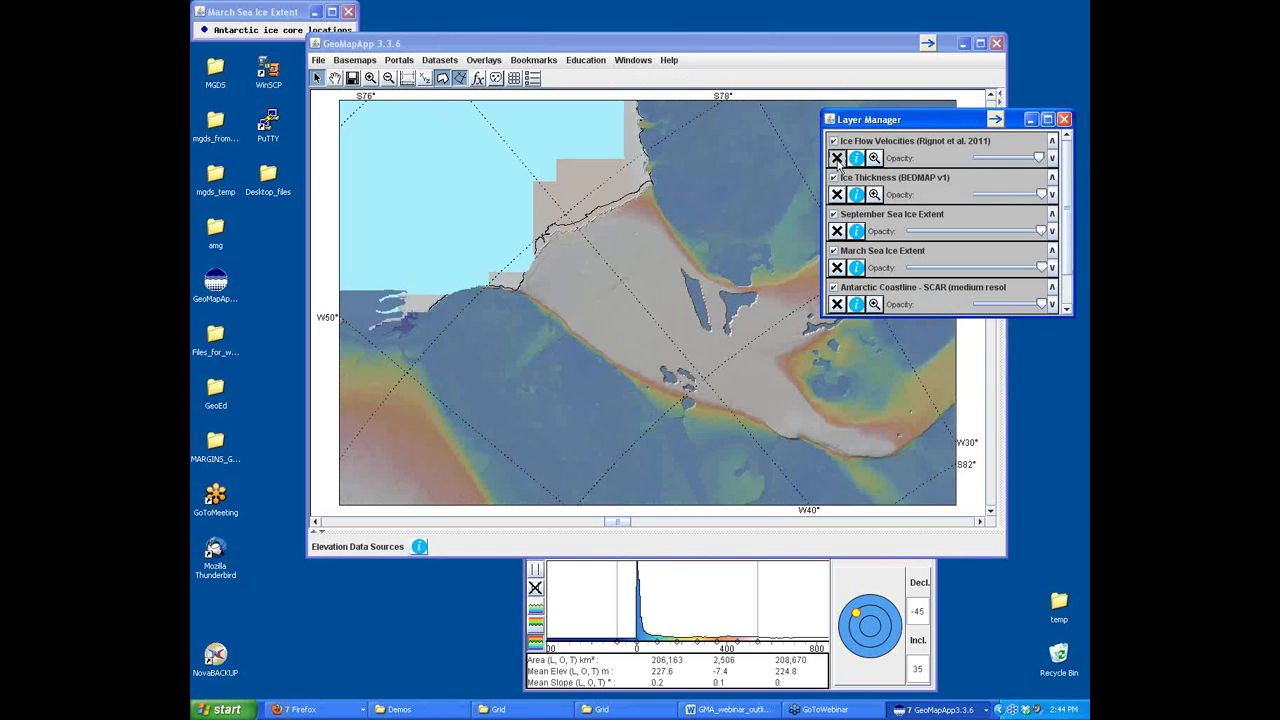
left_click(837, 158)
left_click(837, 158)
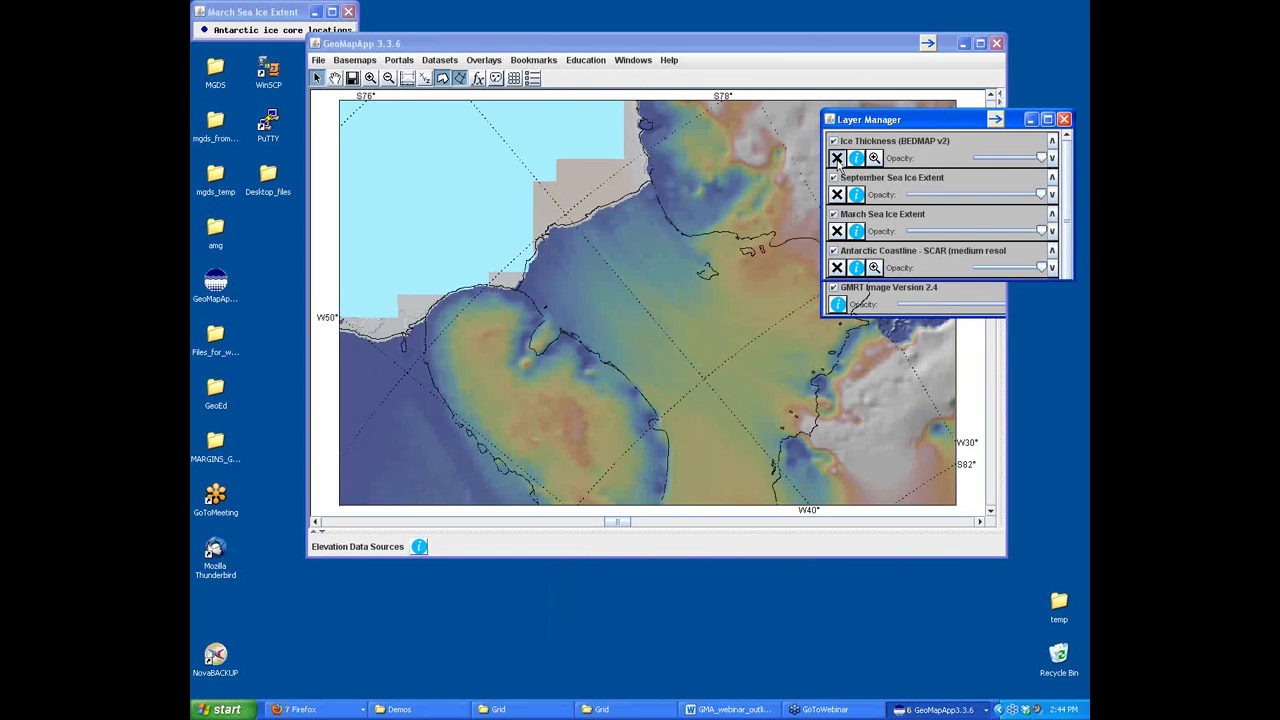
left_click(837, 158)
left_click(837, 158)
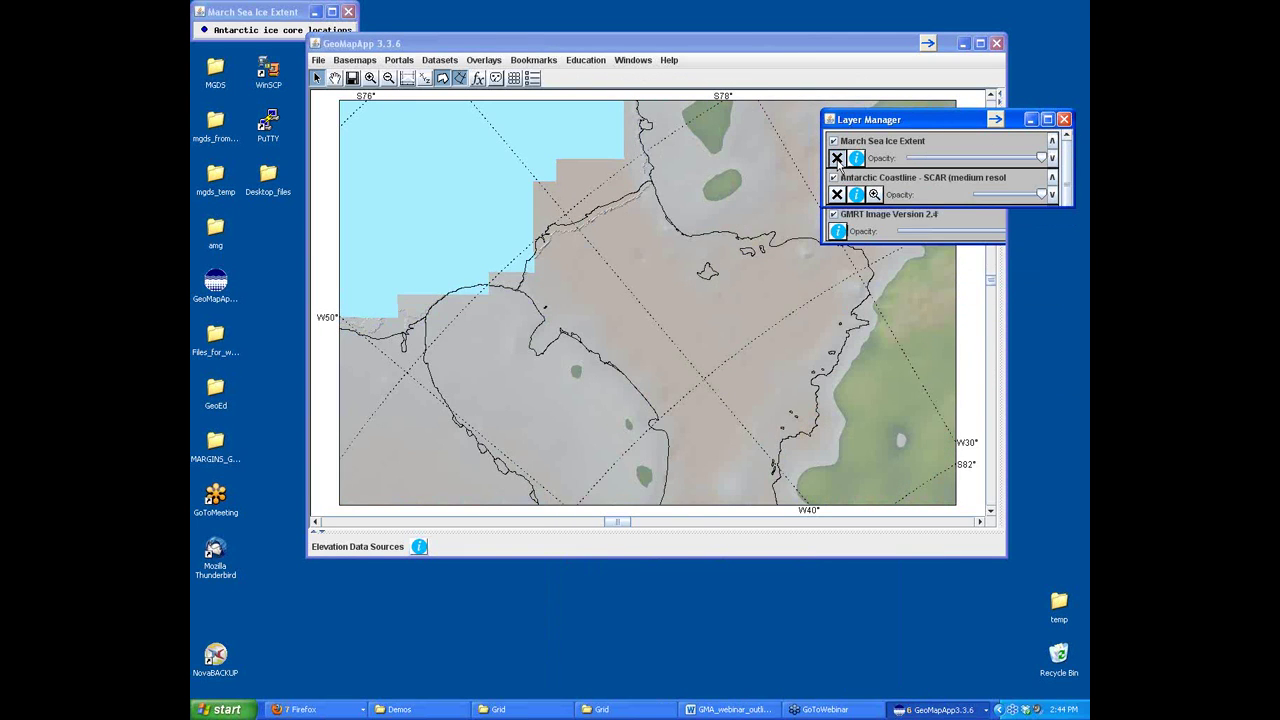
left_click(837, 158)
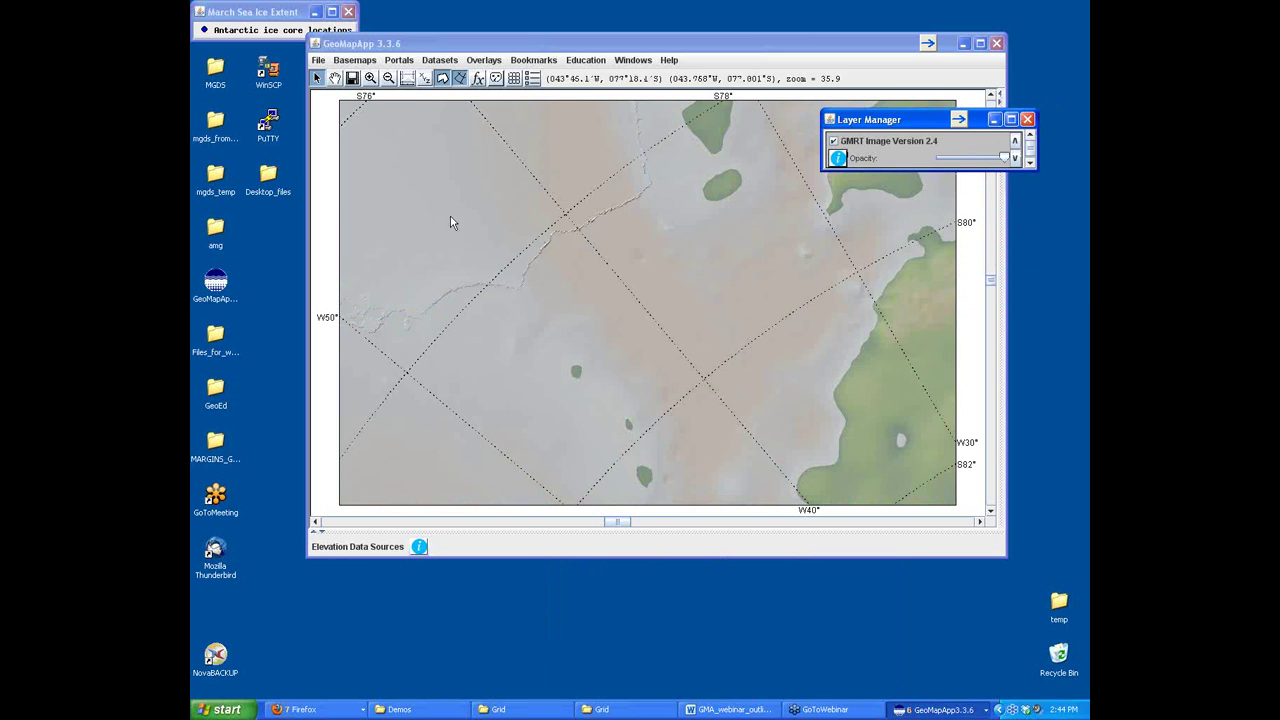
- Return the map view to global scale
left_click(318, 60)
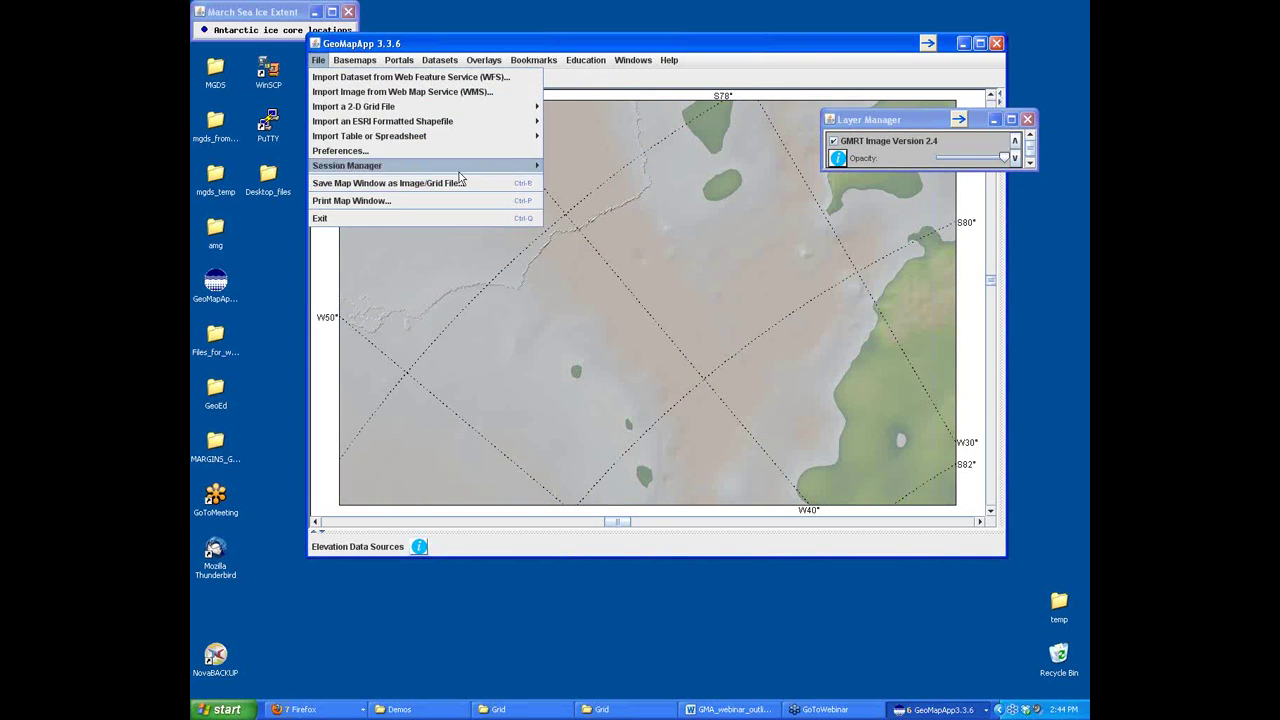
left_click(643, 43)
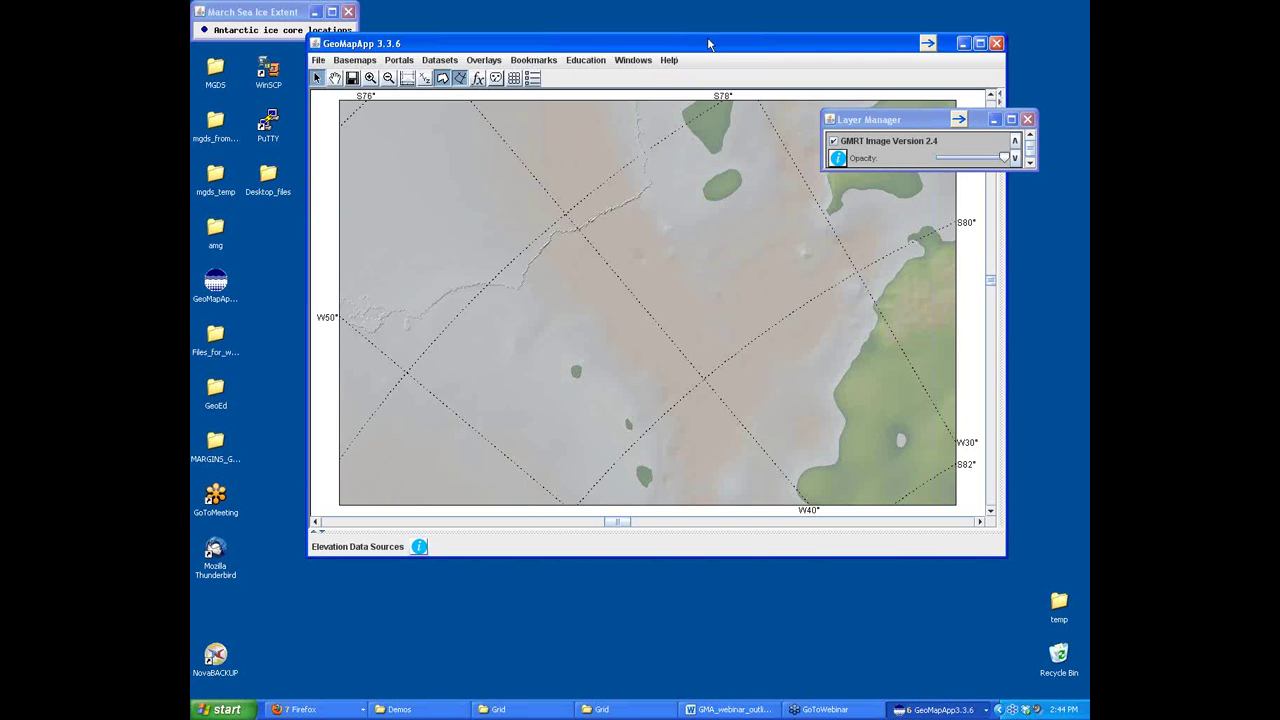
left_click(534, 63)
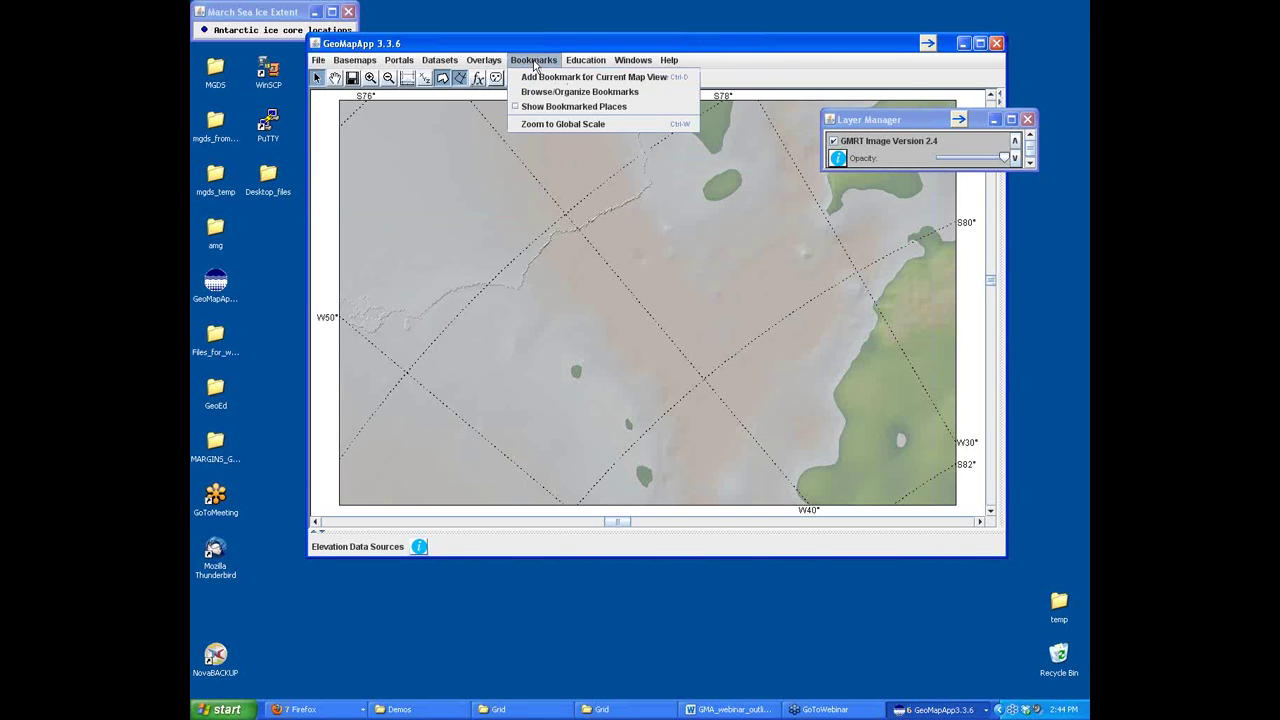
left_click(545, 124)
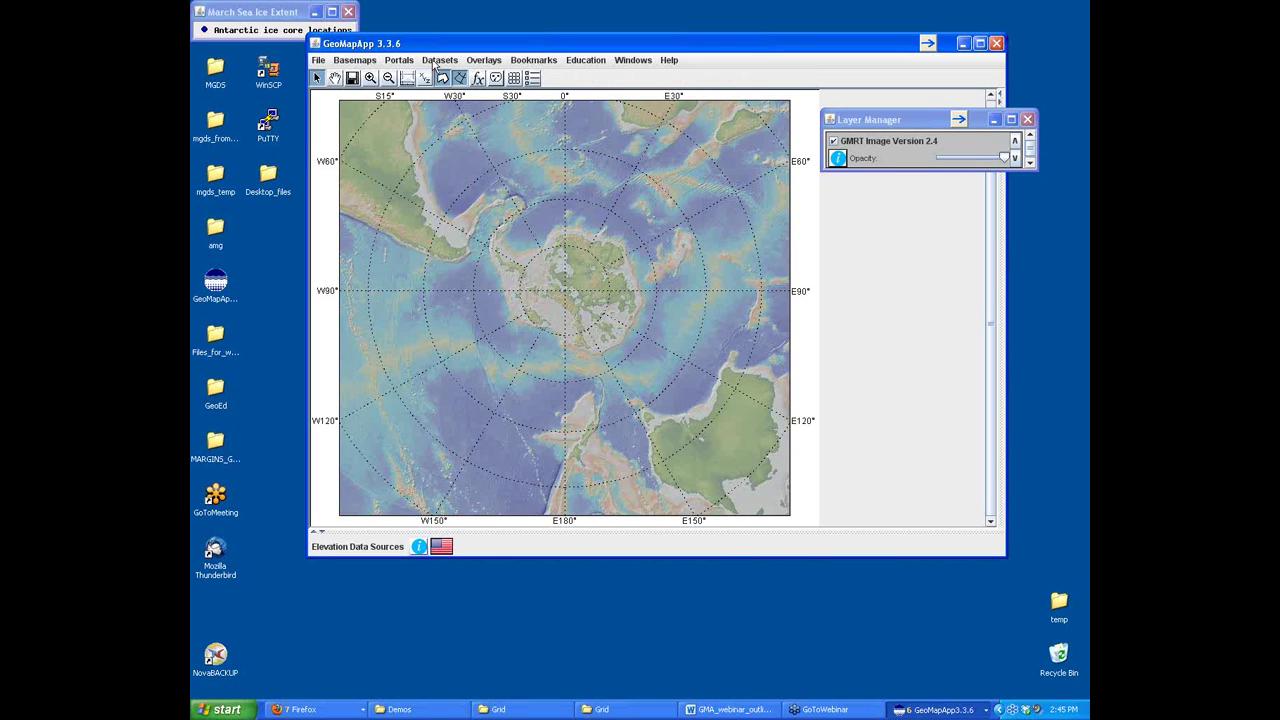
- Load the Antarctic Research Facility of Florida State University samples from the Seafloor and Lakebed Samples archive datasets and put the Layer Manager away
left_click(434, 62)
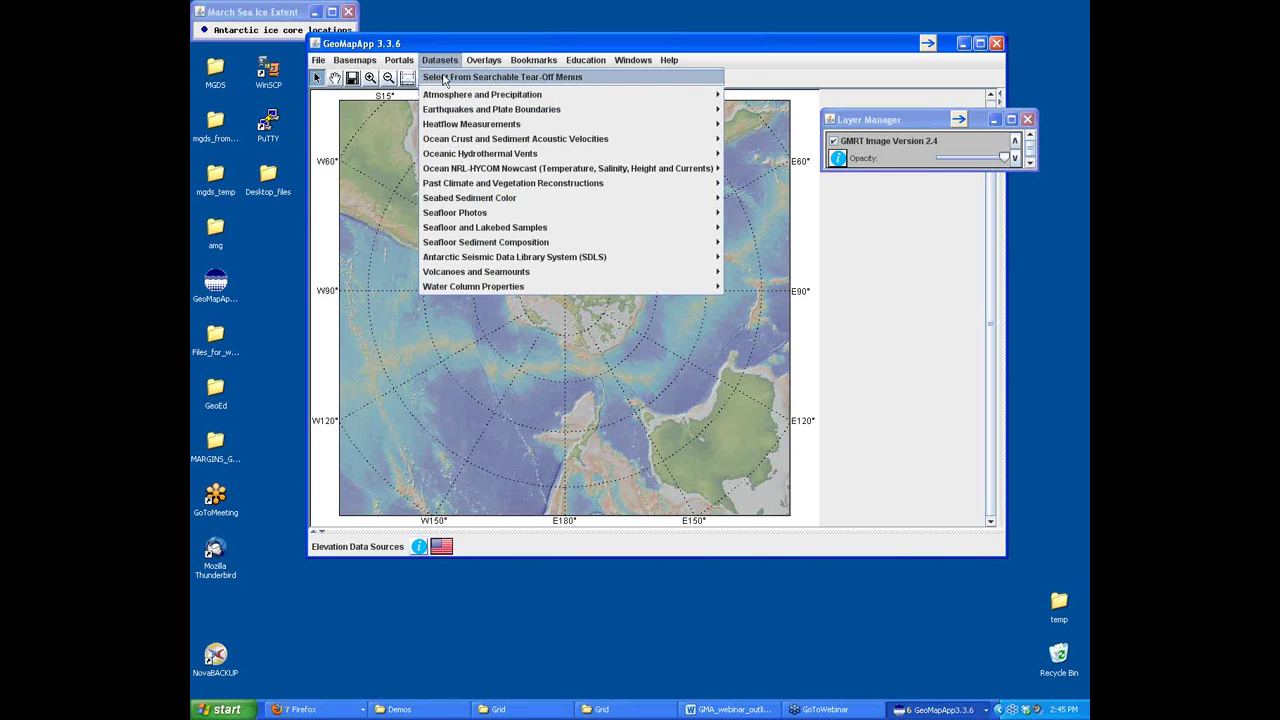
left_click(446, 78)
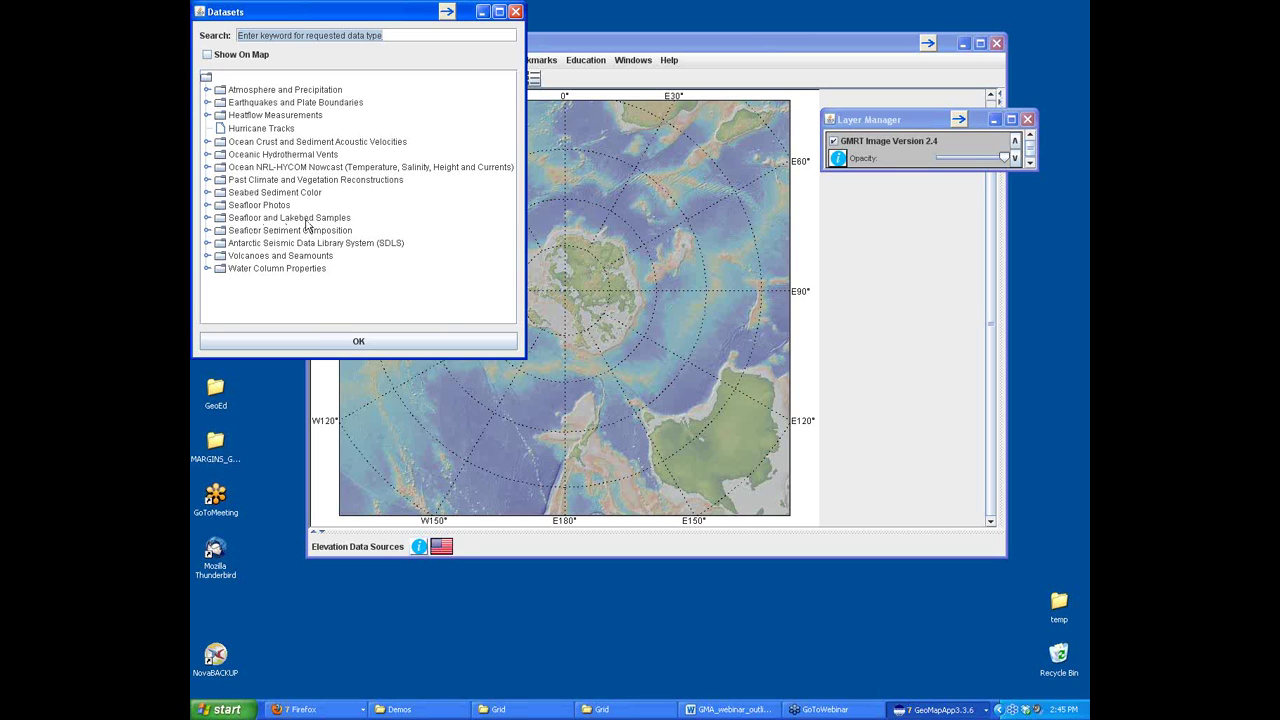
left_click(207, 218)
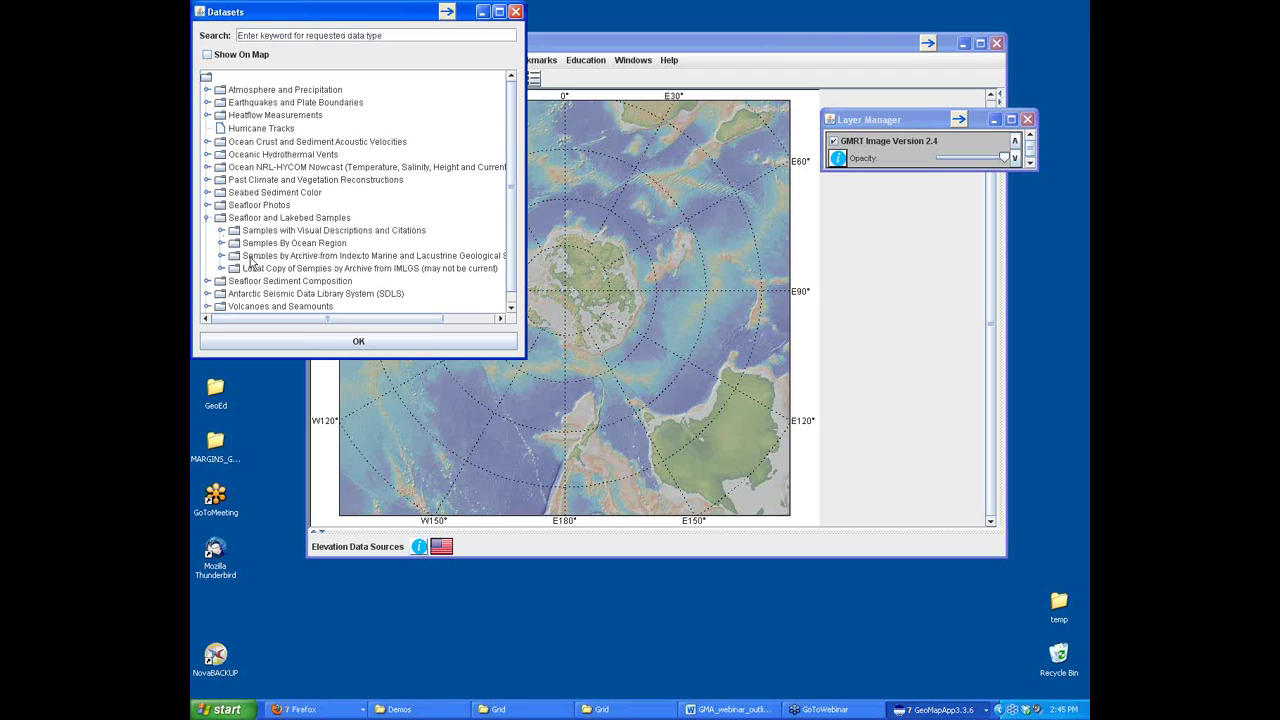
left_click(221, 257)
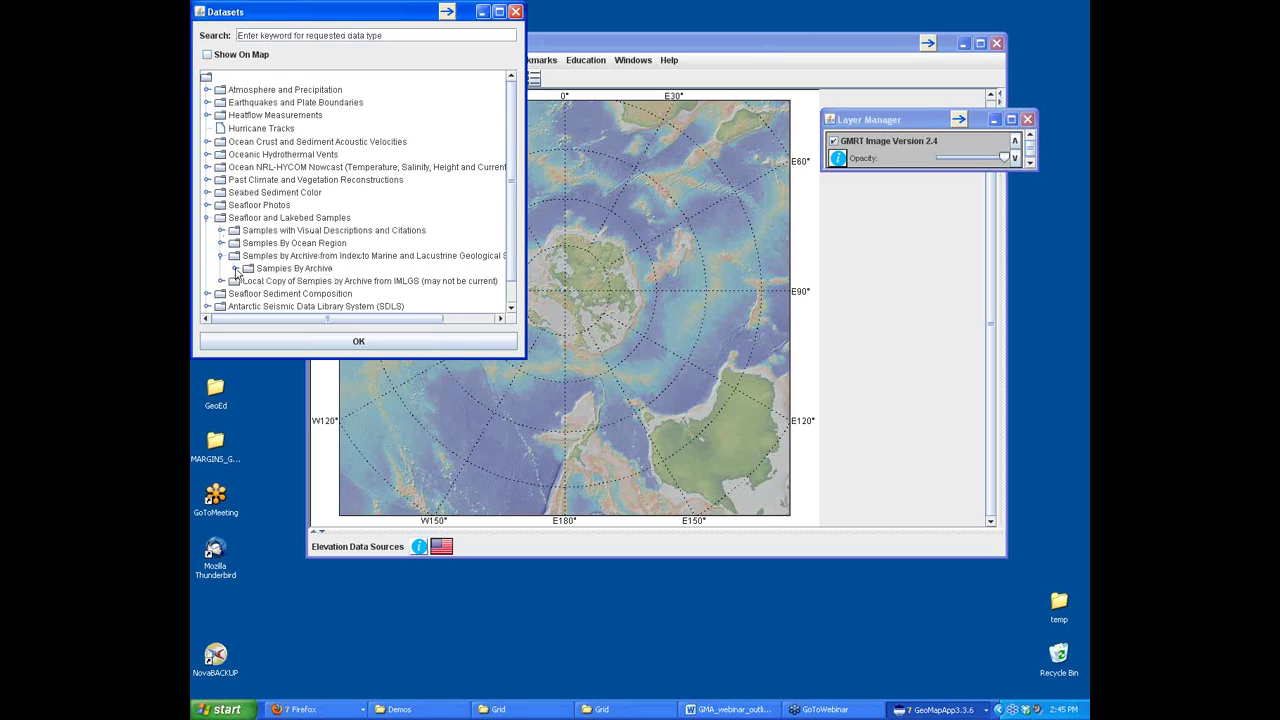
left_click(235, 269)
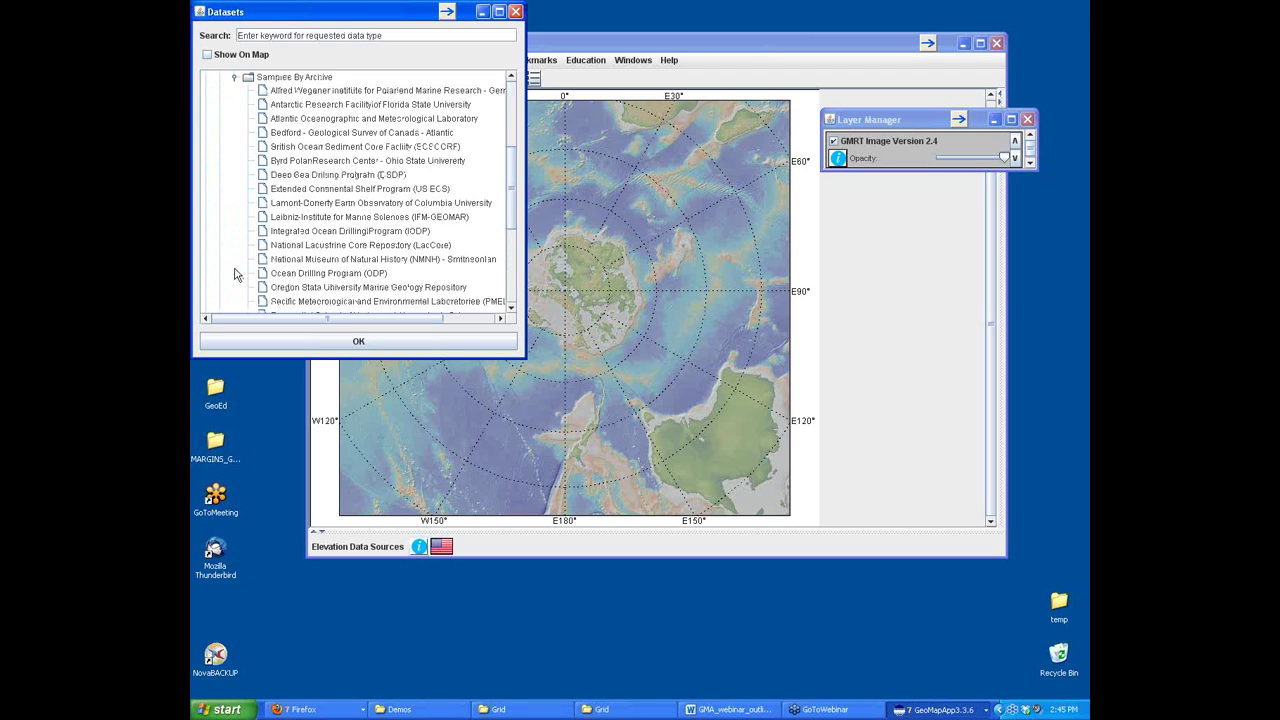
left_click(292, 106)
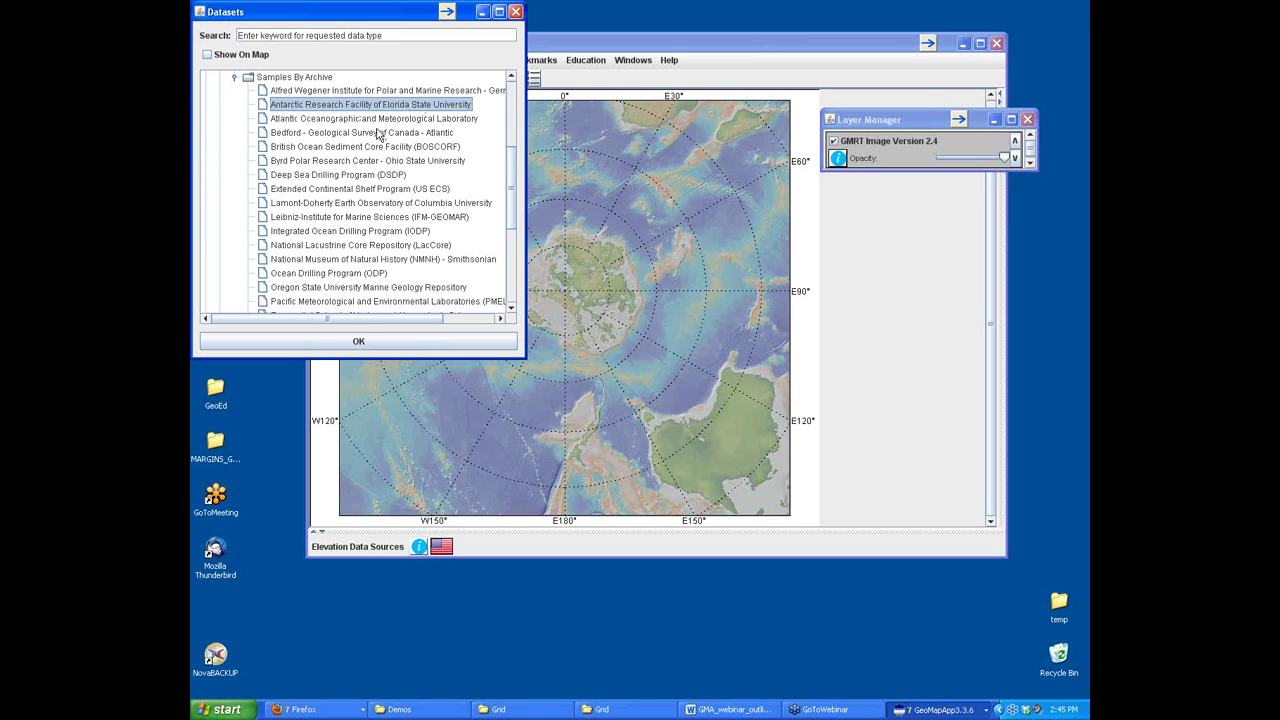
left_click(359, 342)
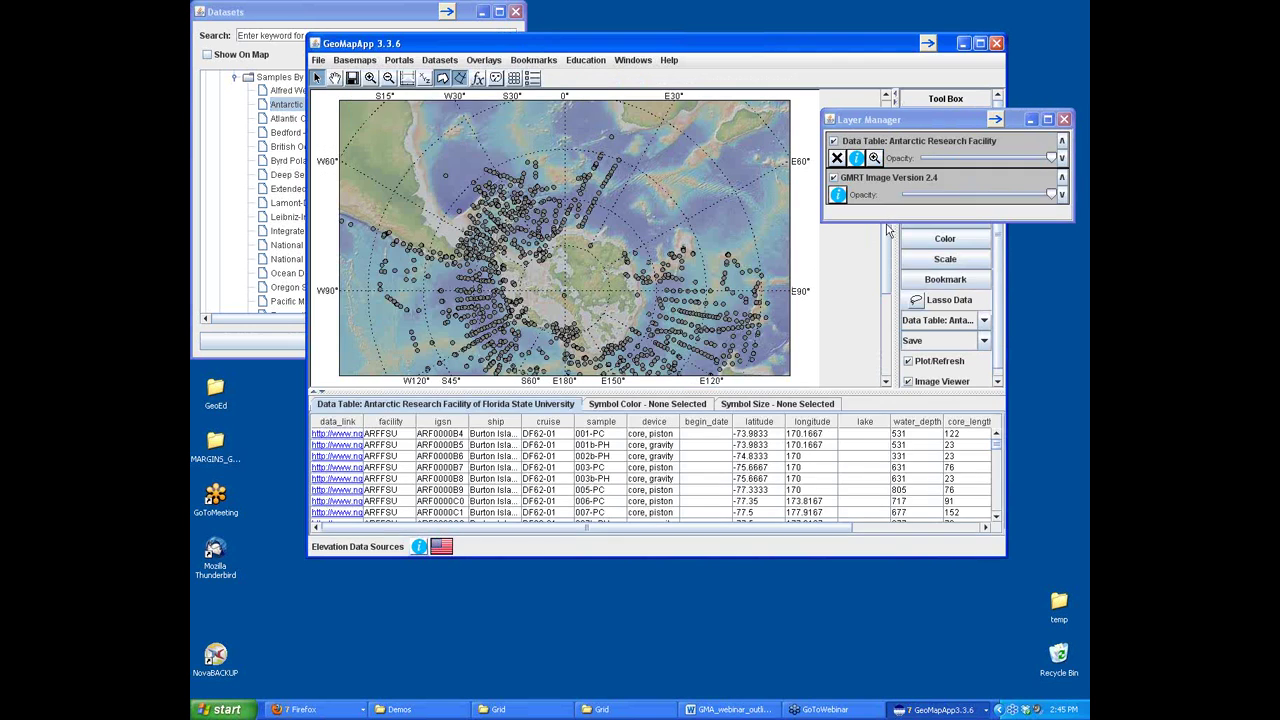
left_click_drag(888, 238, 888, 273)
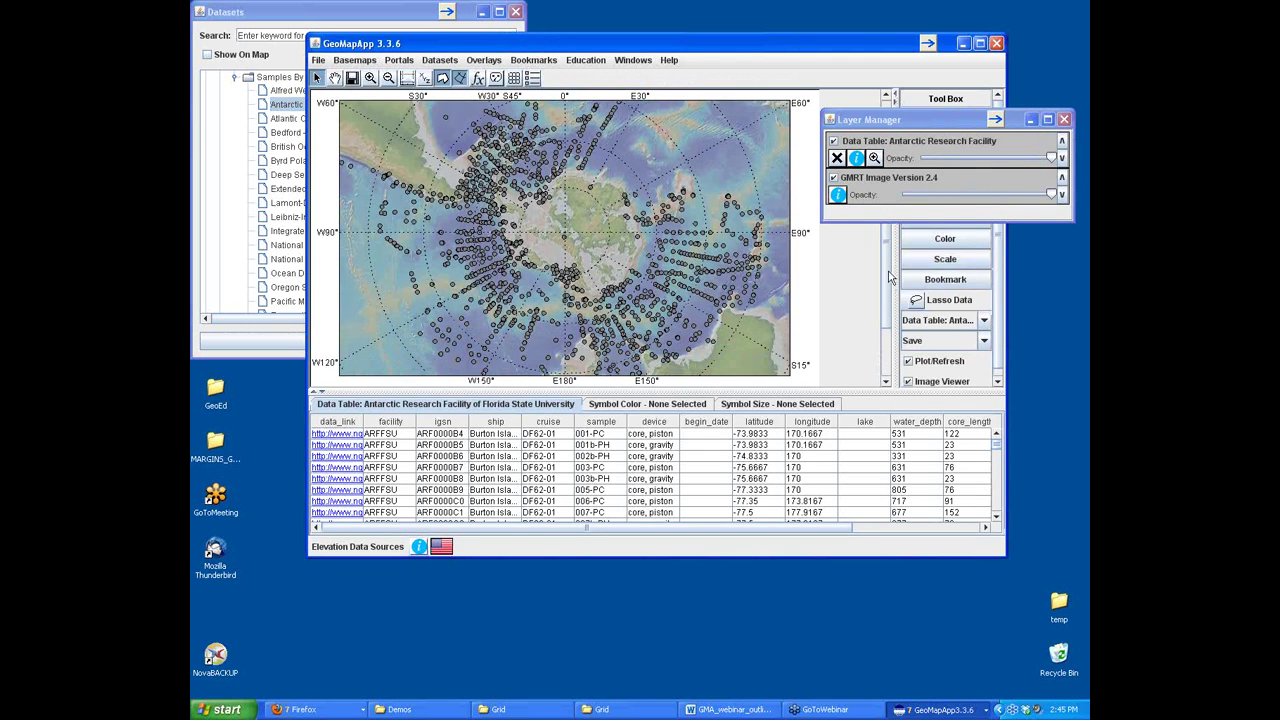
left_click(1031, 120)
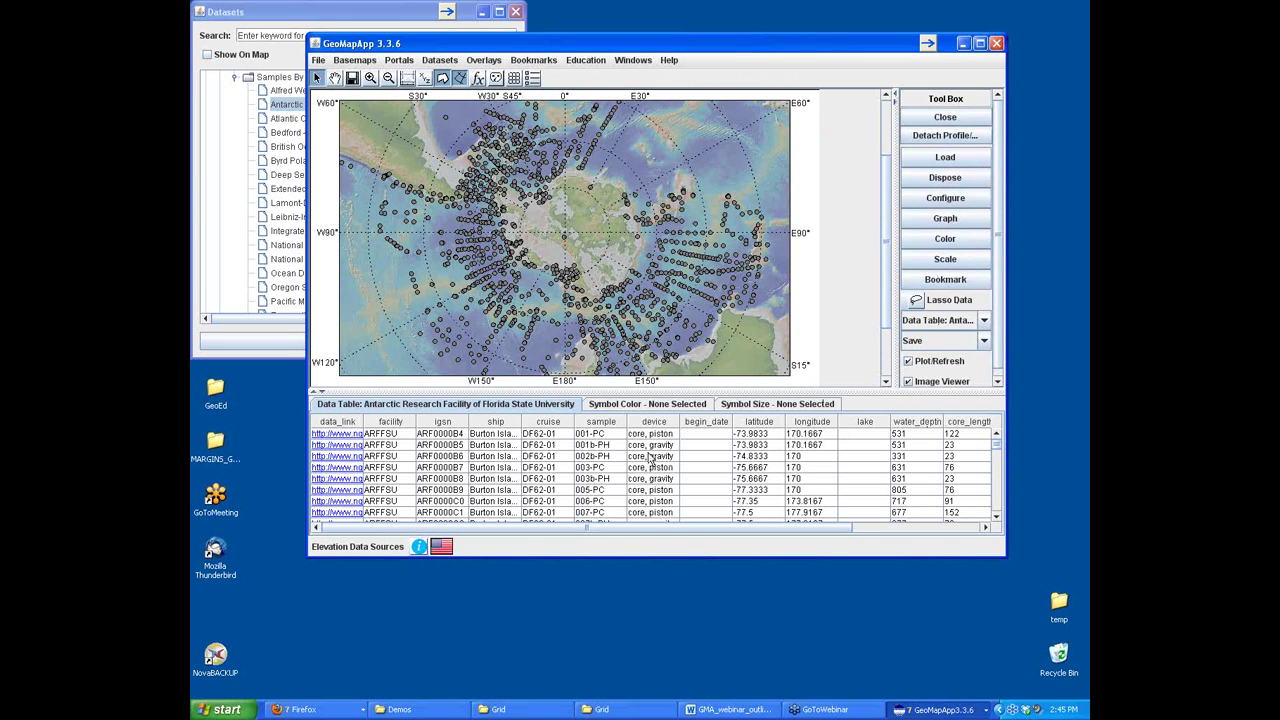
- Pick a core sample in the ocean west of Antarctica, view its linked NOAA sample record, and return to GeoMapApp
left_click(485, 276)
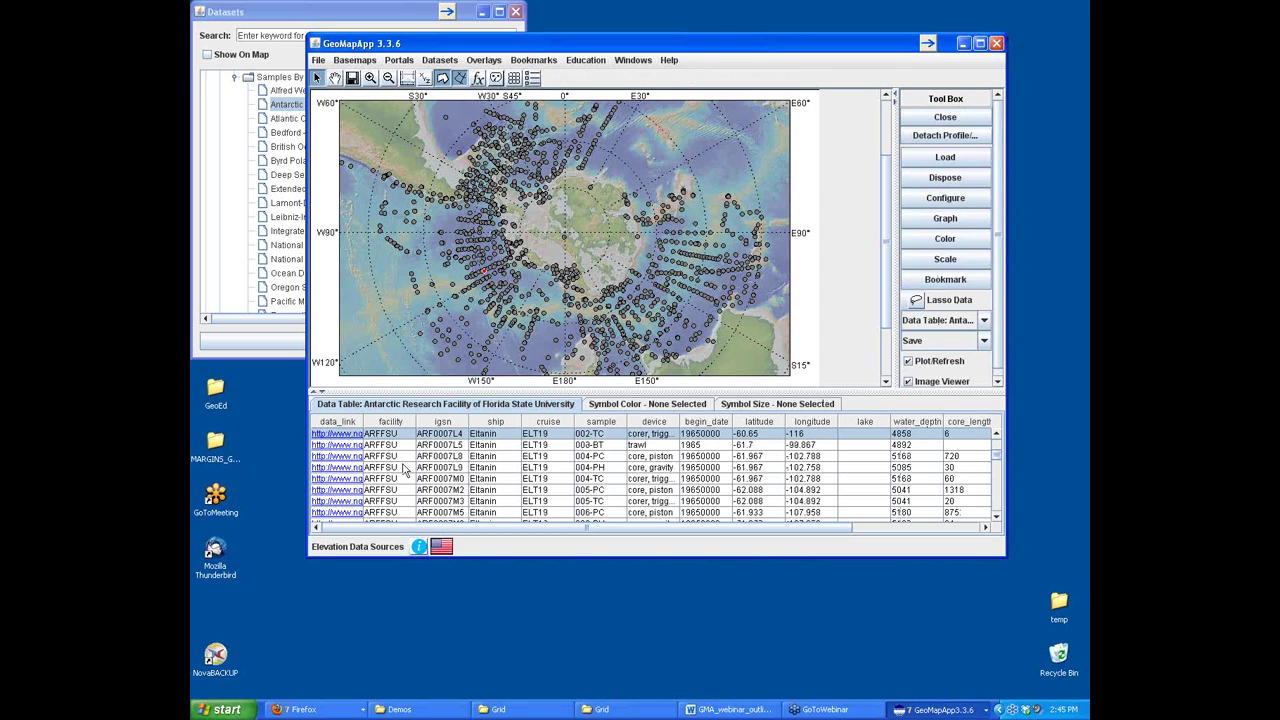
left_click(342, 436)
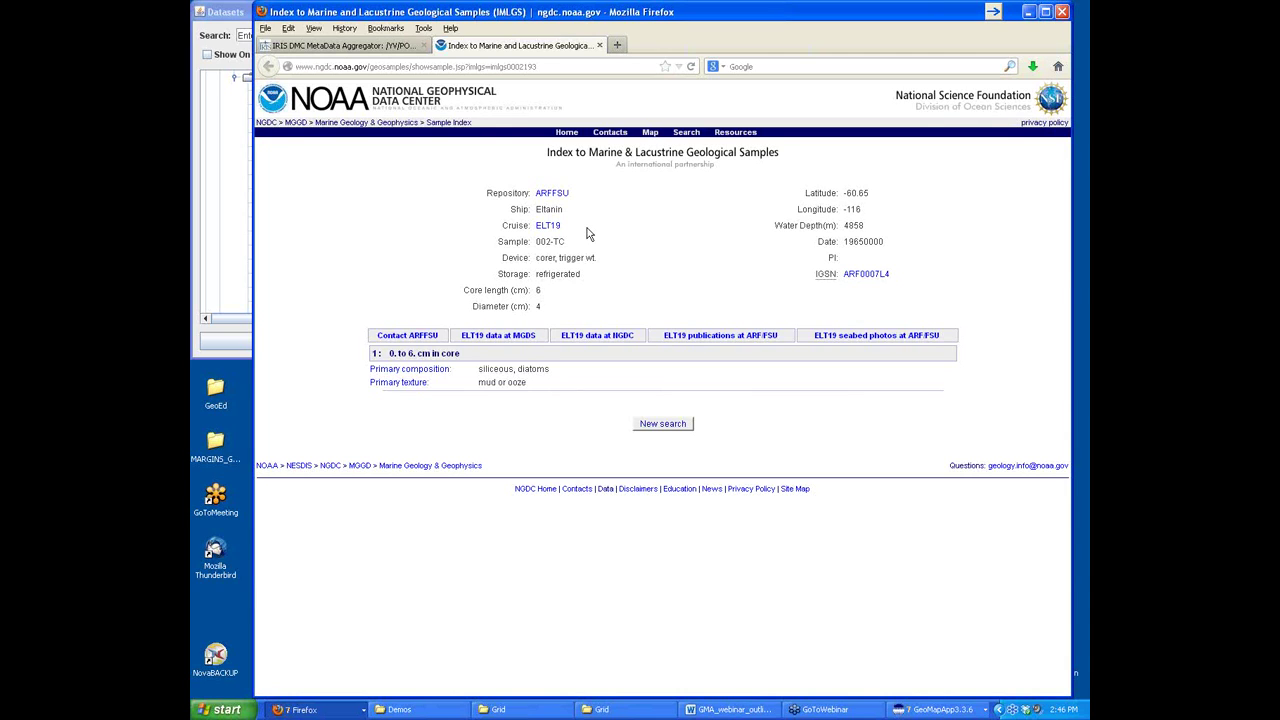
left_click(599, 45)
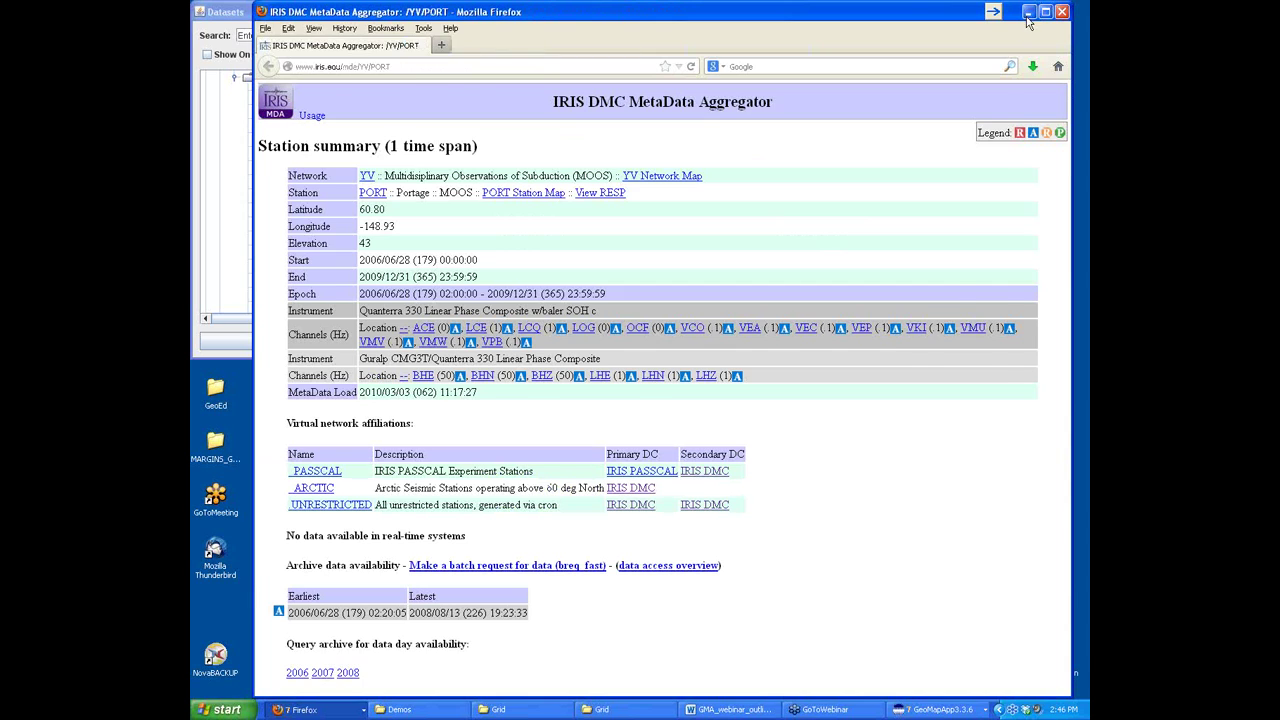
left_click(1028, 14)
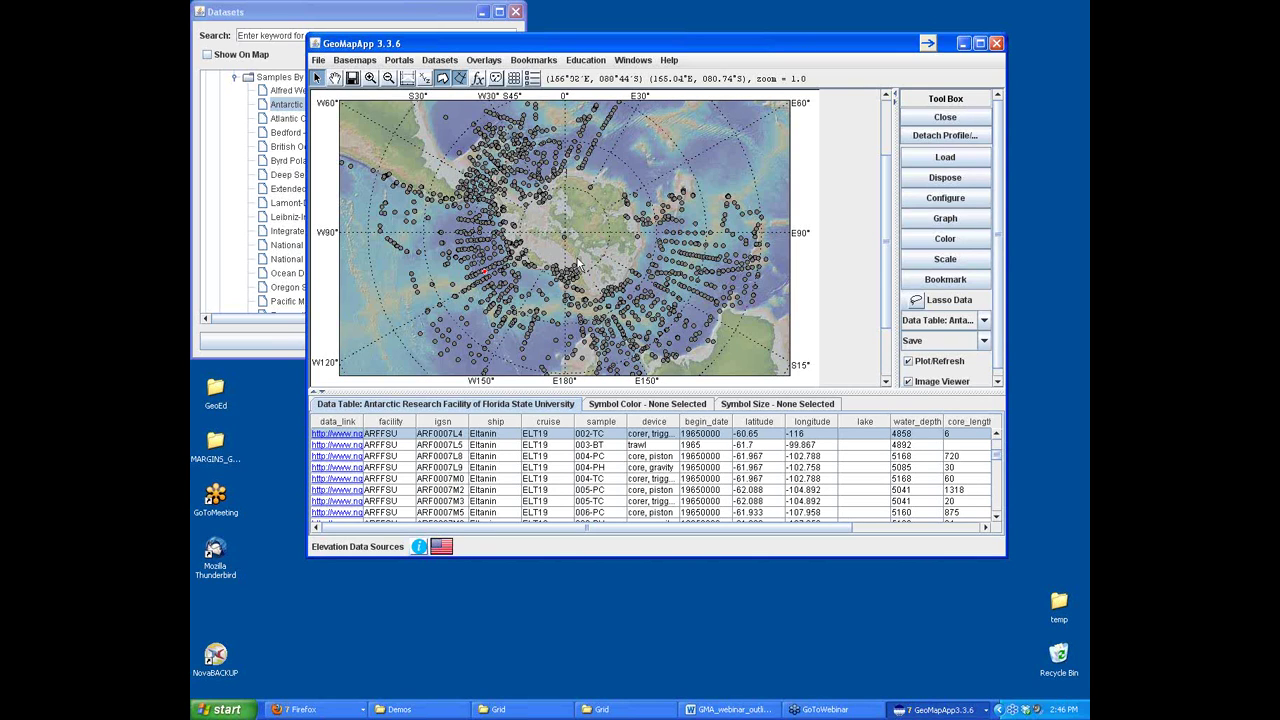
- Close the sample data table and load the Antarctic Seismic Data Library System (SDLS) - seismic lines dataset
left_click(948, 119)
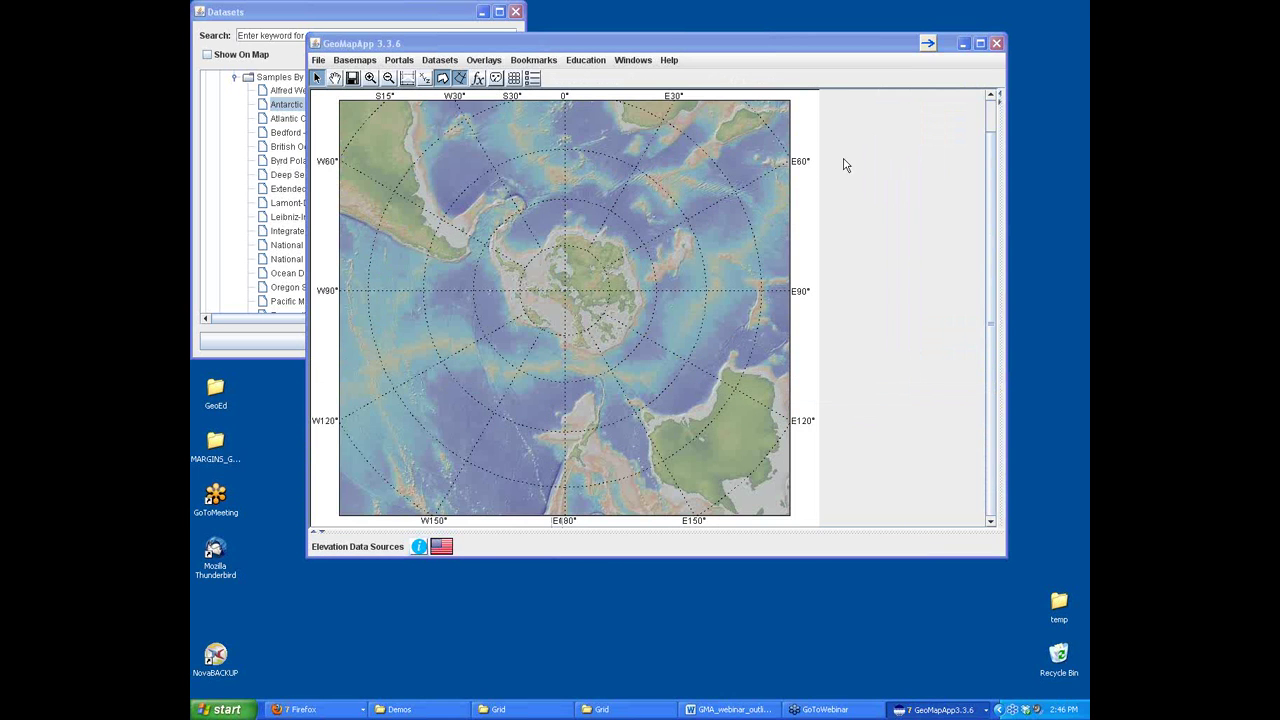
left_click(400, 14)
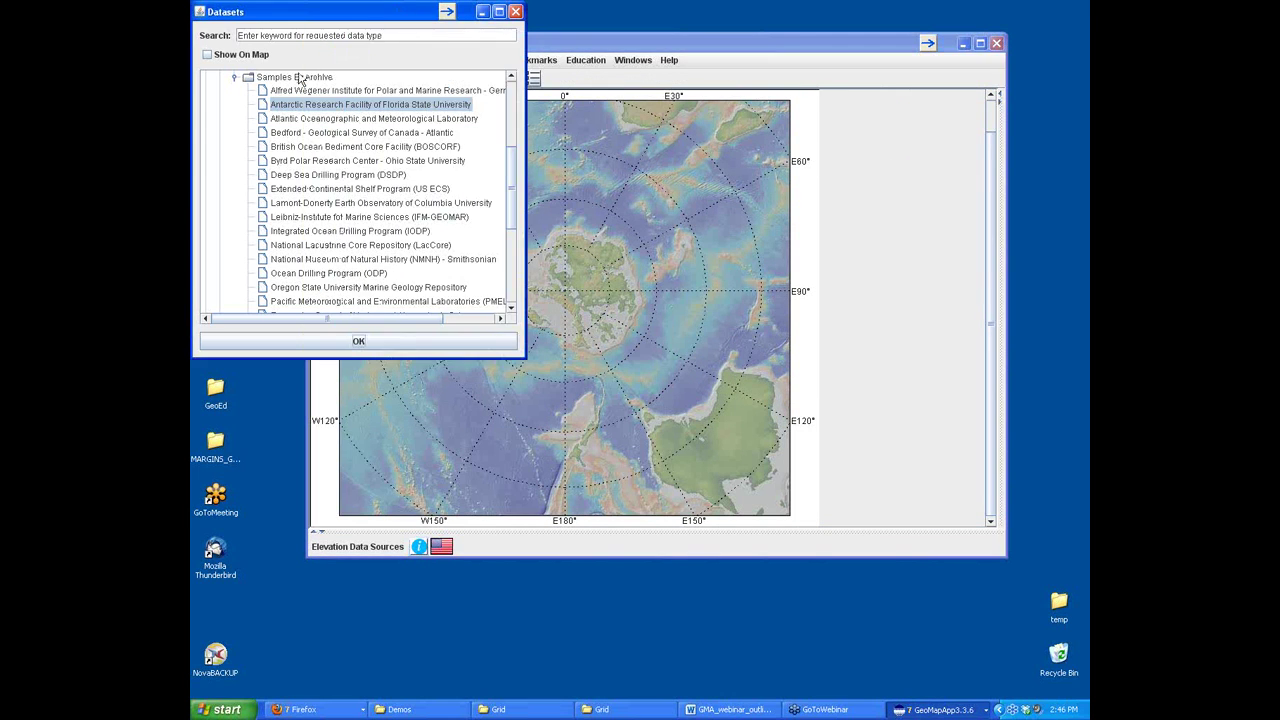
left_click(234, 78)
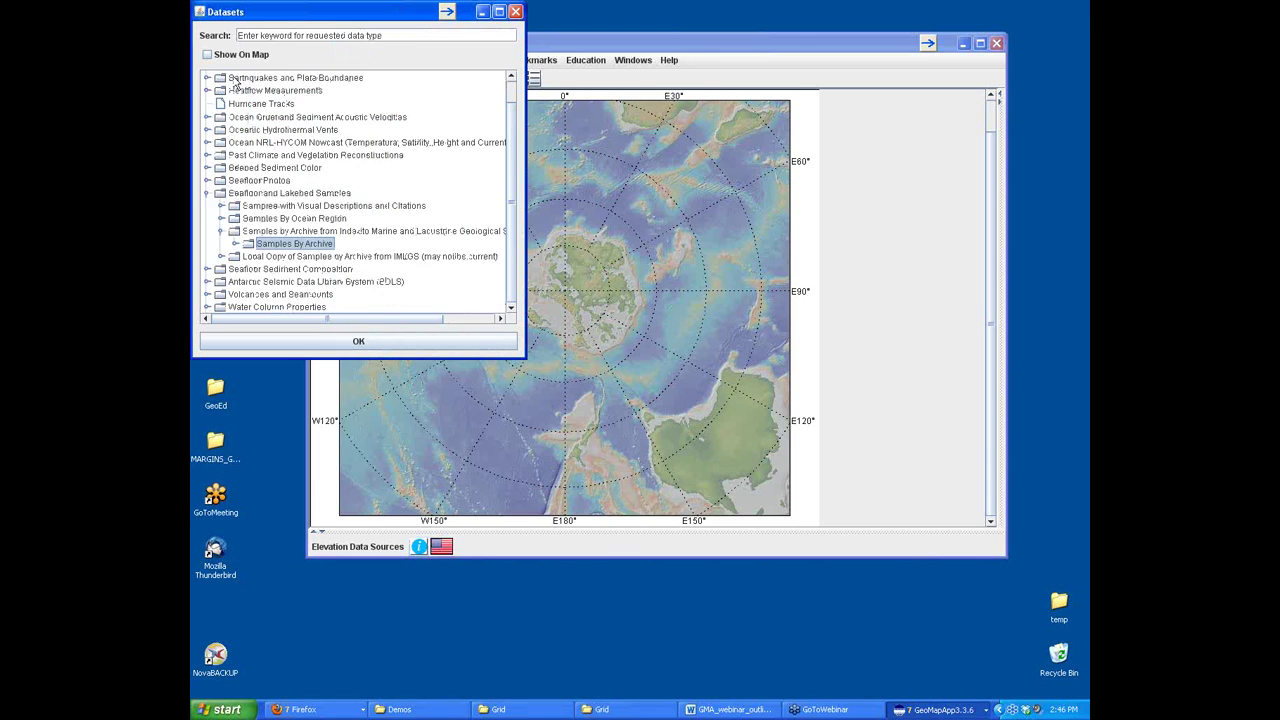
left_click(207, 194)
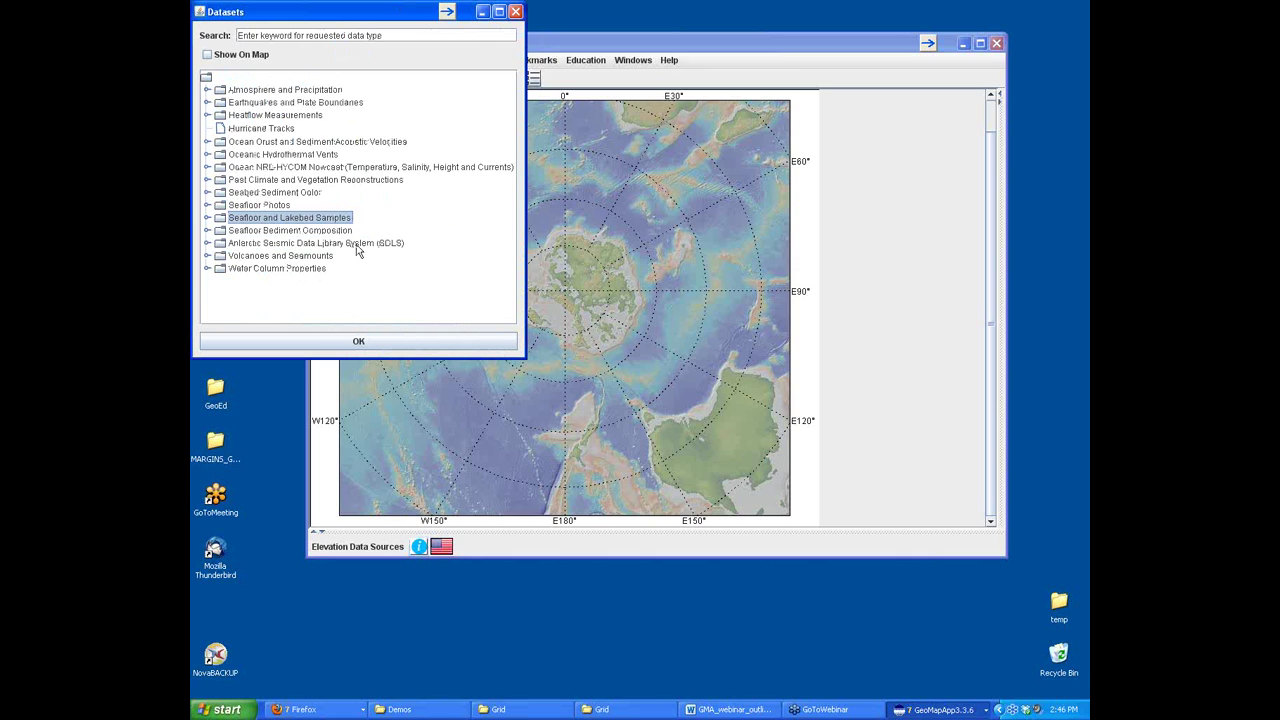
left_click(207, 243)
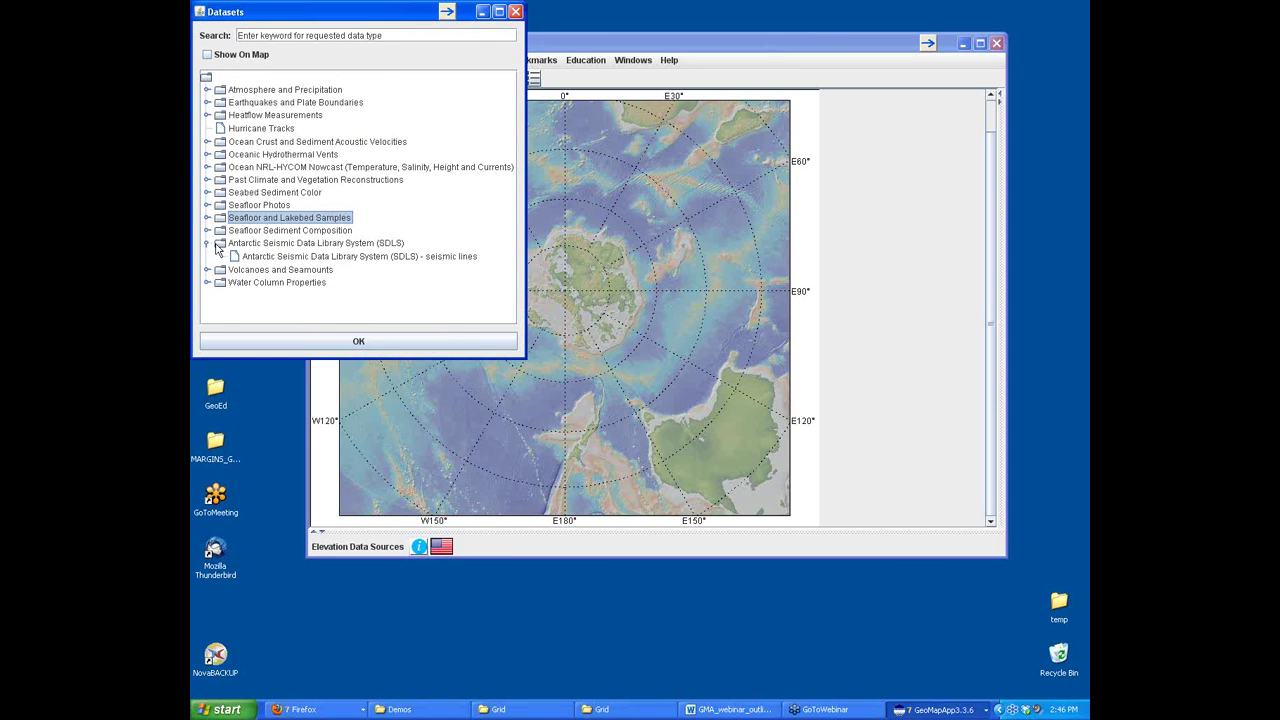
left_click(268, 258)
left_click(363, 343)
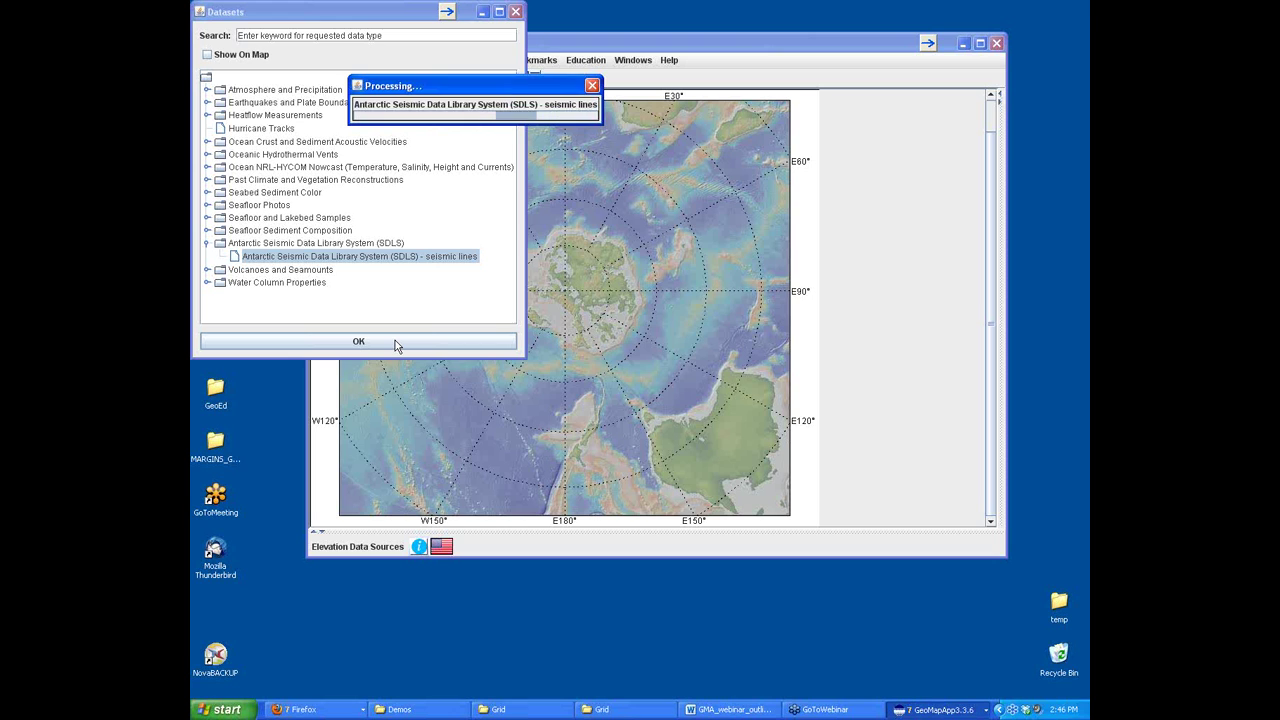
- Inspect the seismic lines around Antarctica up close and remove the Antarctic Seismic Data Library System layer
left_click_drag(593, 39, 652, 83)
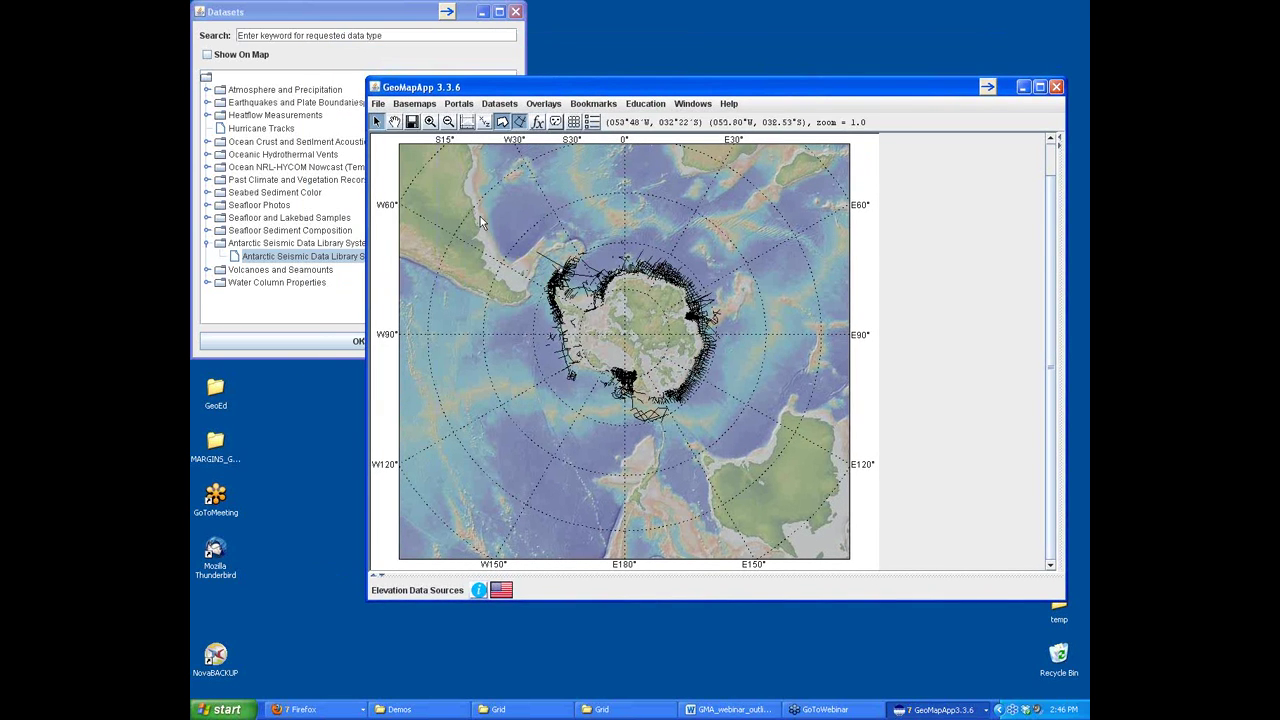
left_click(430, 121)
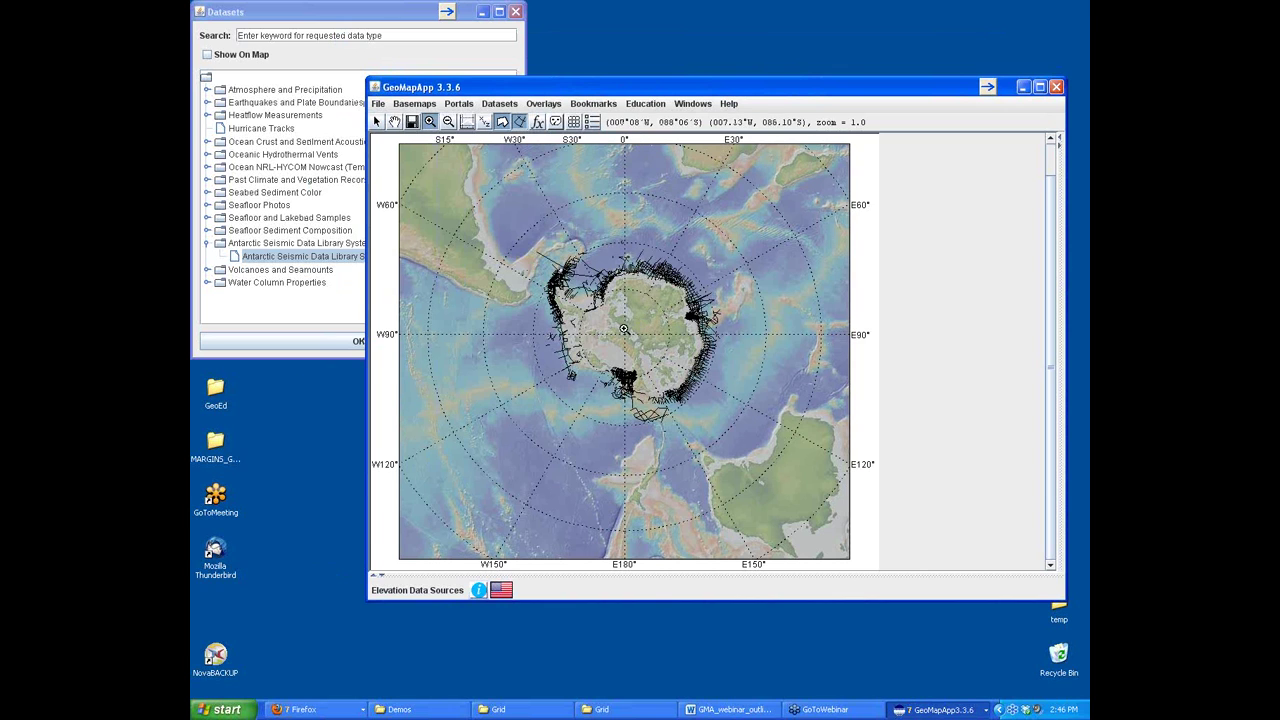
left_click(623, 329)
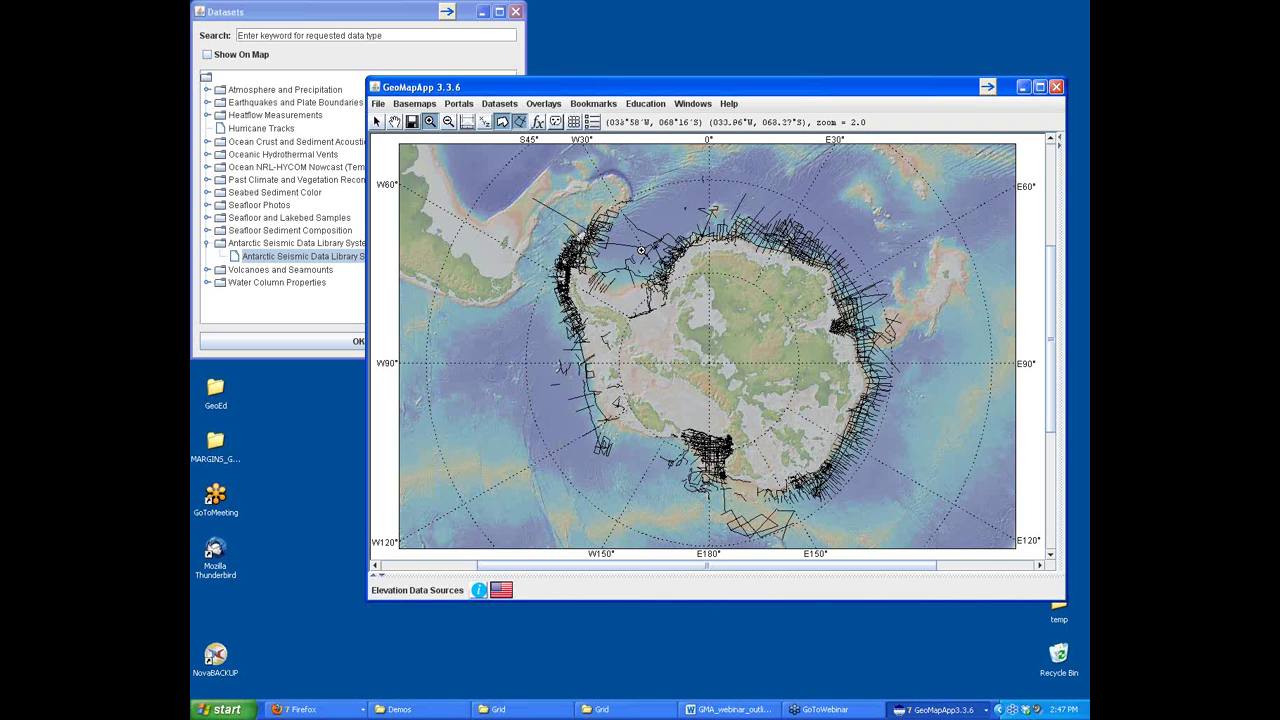
left_click(592, 121)
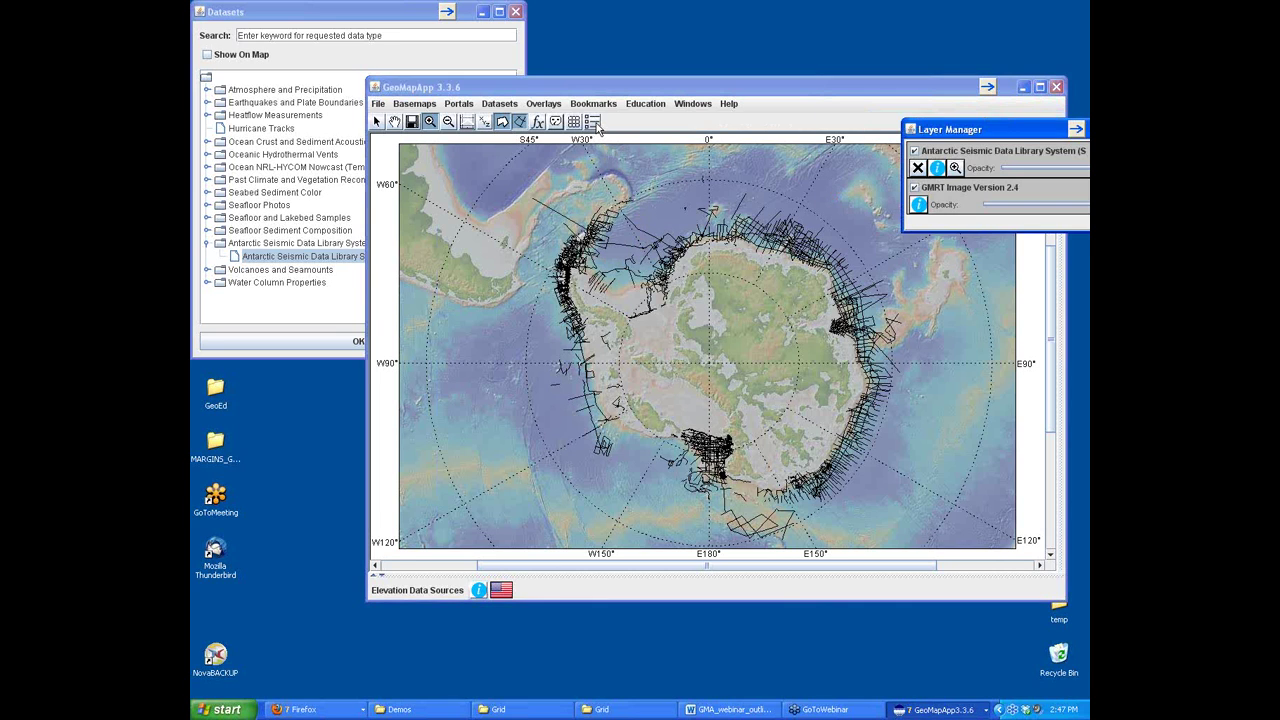
left_click(917, 168)
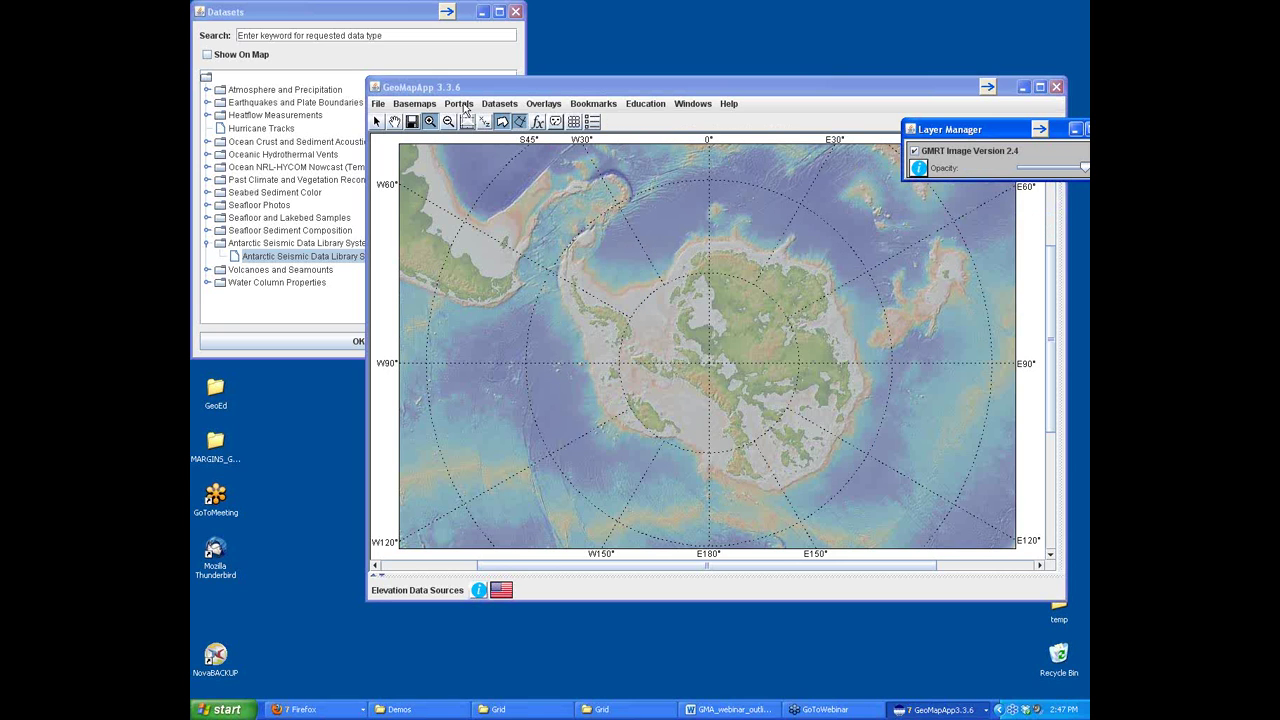
- Open the Digital Seismic Reflection Profiles portal and clear the Layer Manager out of the way
left_click(459, 104)
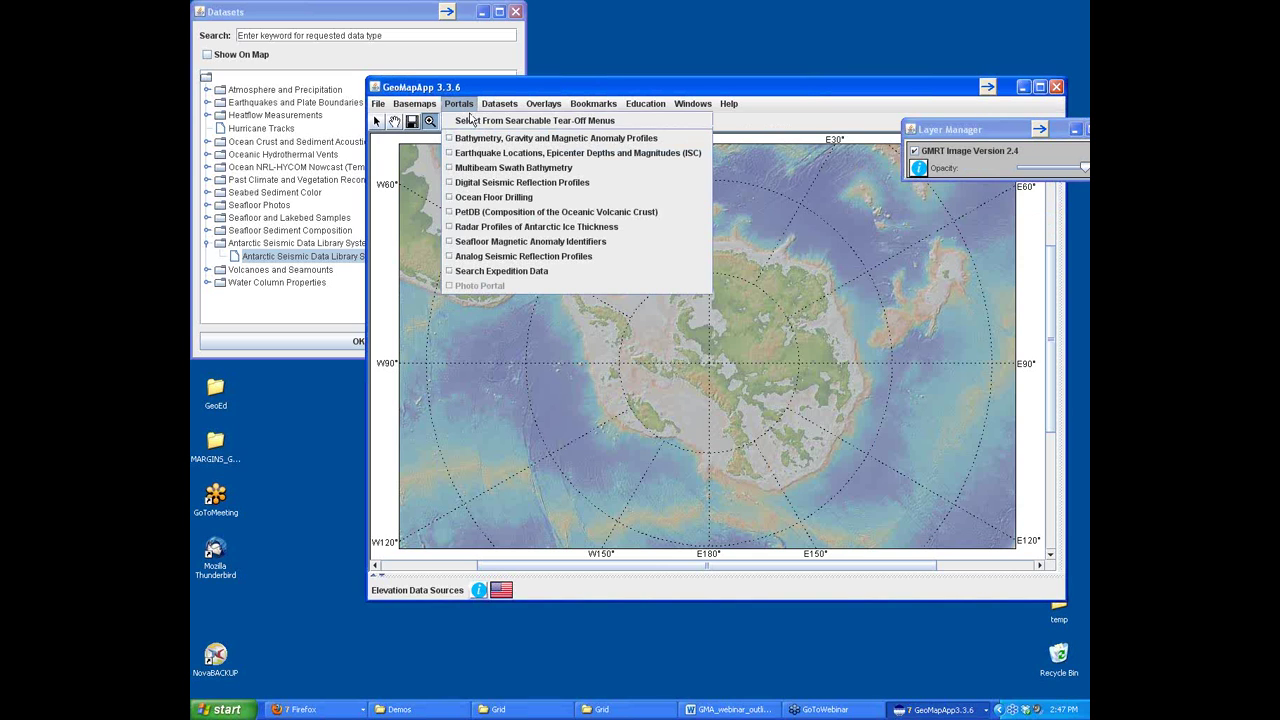
left_click(493, 184)
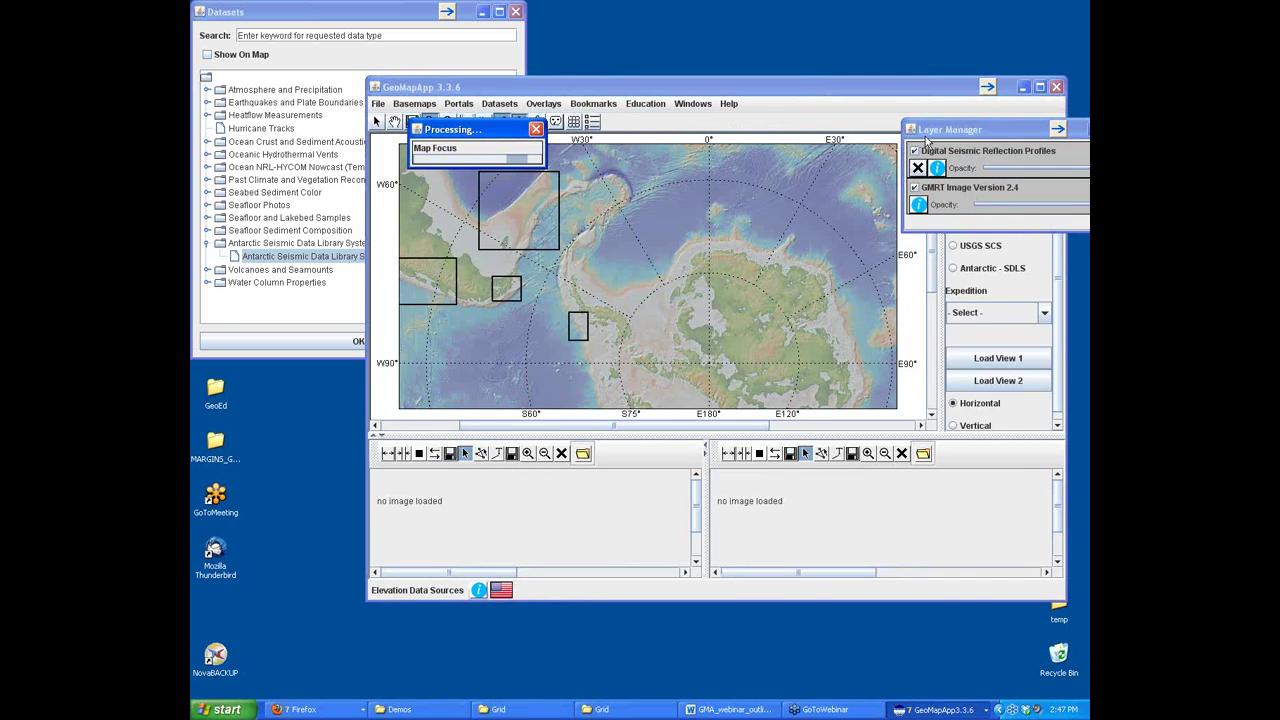
left_click_drag(1035, 132, 952, 139)
left_click(1008, 135)
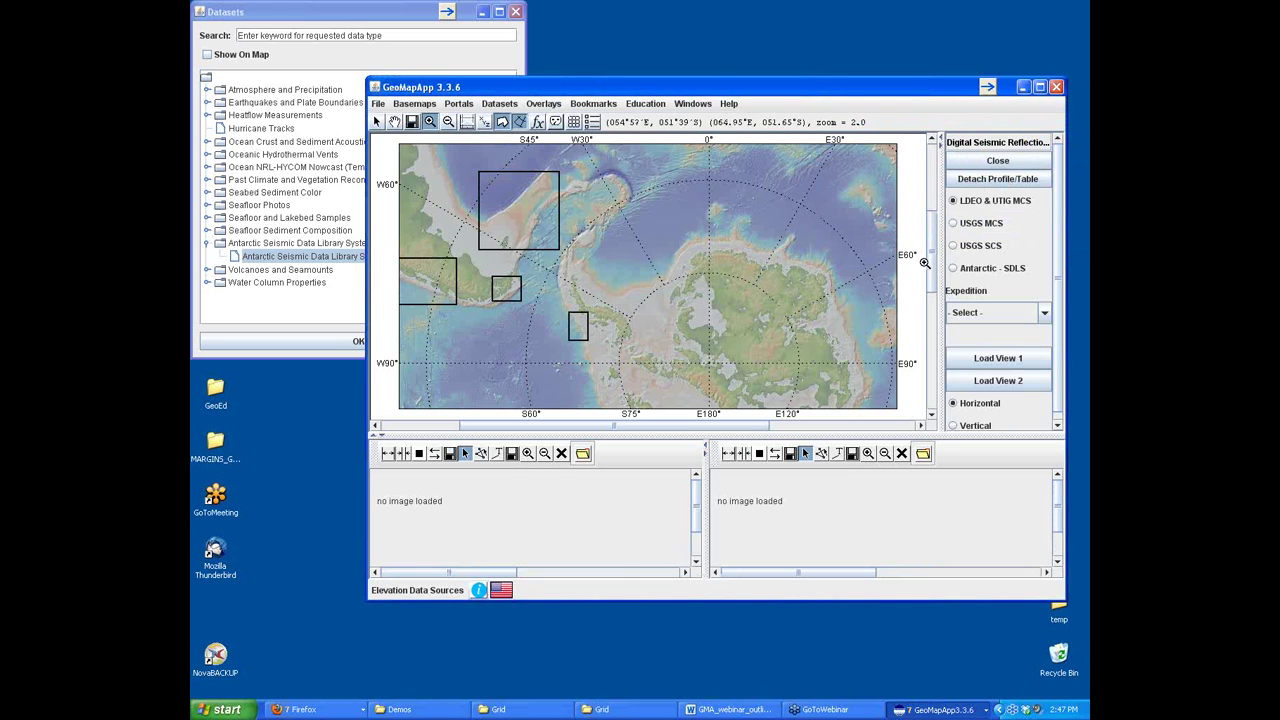
- Select the EW9101 expedition box west of the Antarctic Peninsula and enlarge the view of its seismic lines
mouse_move(936, 262)
left_mouse_down()
mouse_move(937, 297)
mouse_move(933, 266)
left_mouse_up()
left_click(998, 179)
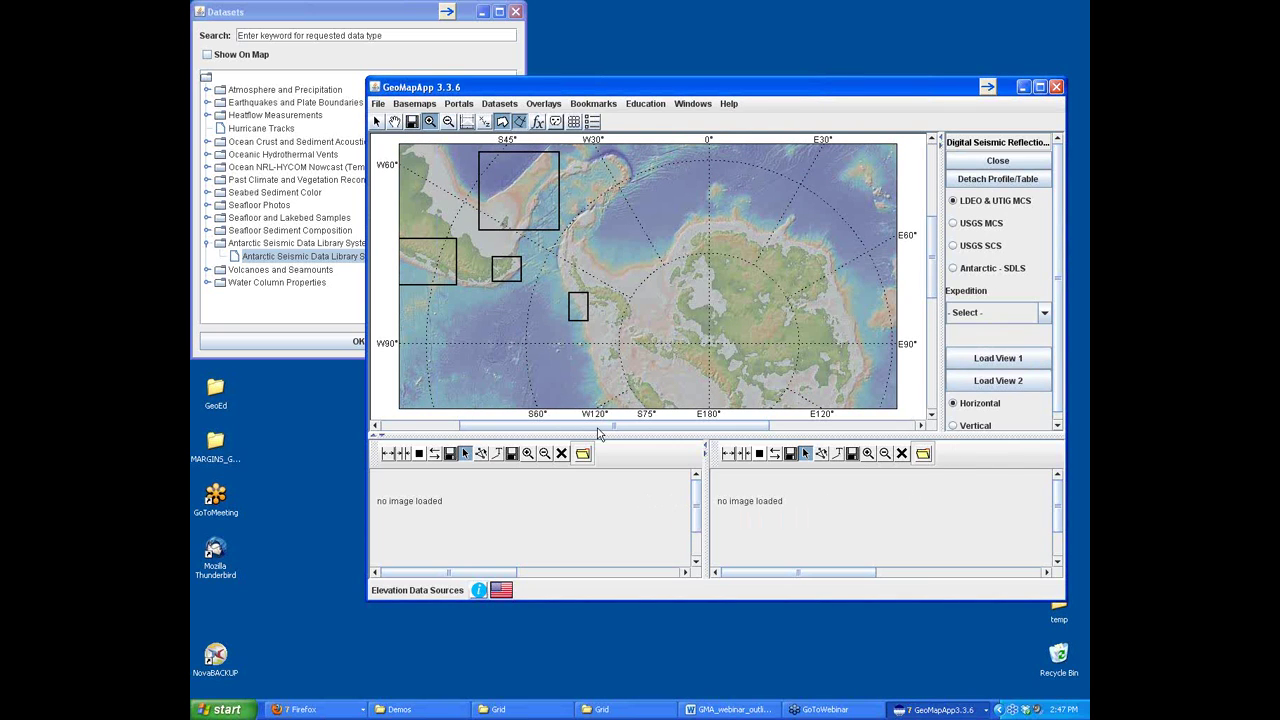
left_click(579, 309)
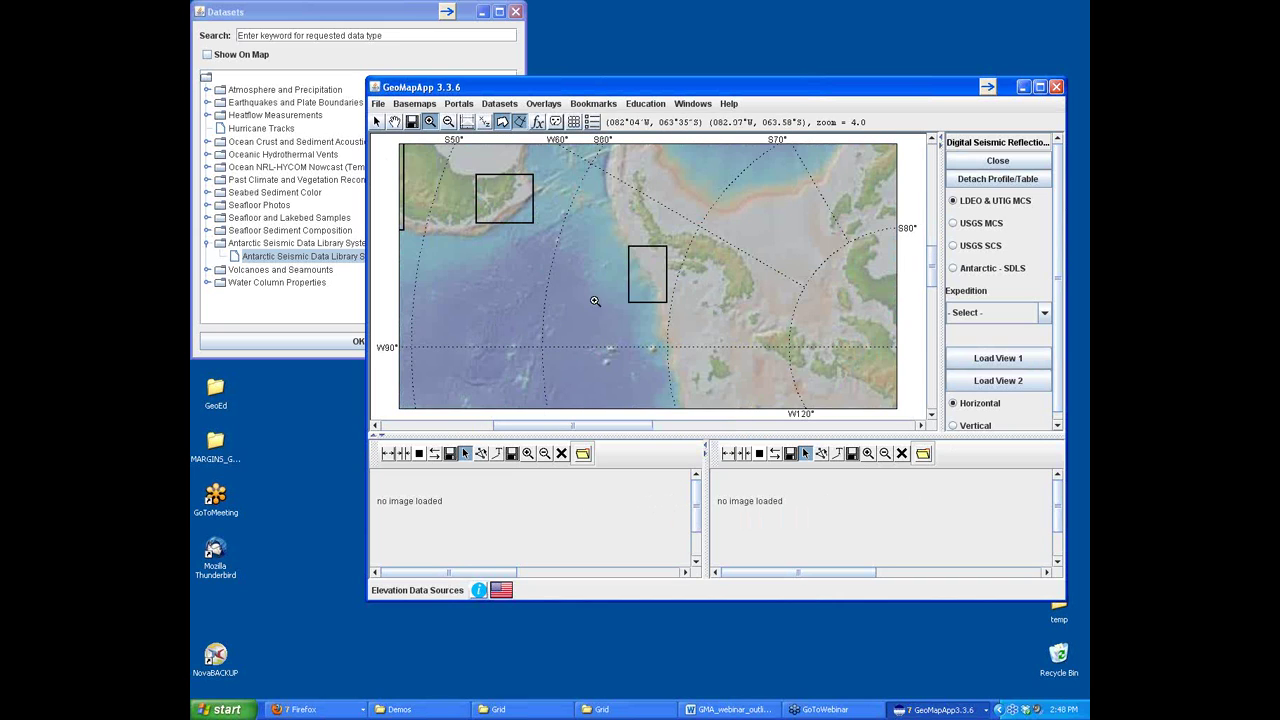
left_click(652, 279)
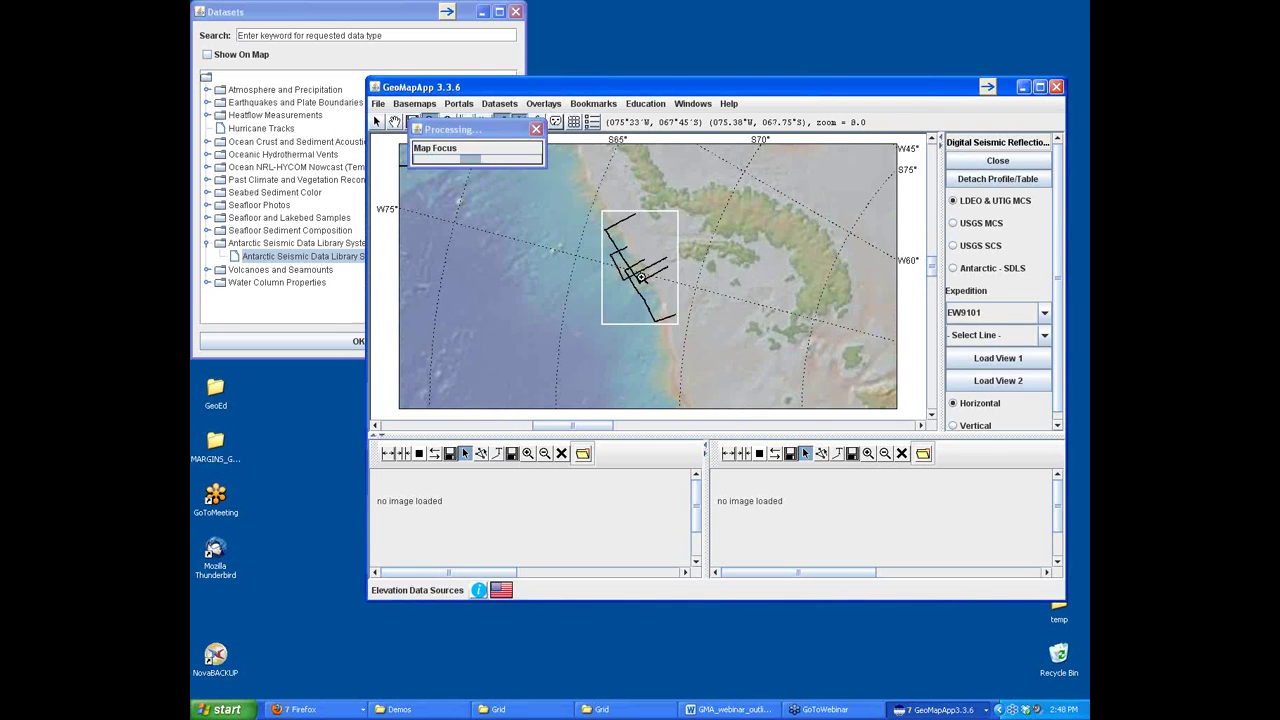
left_click(641, 277)
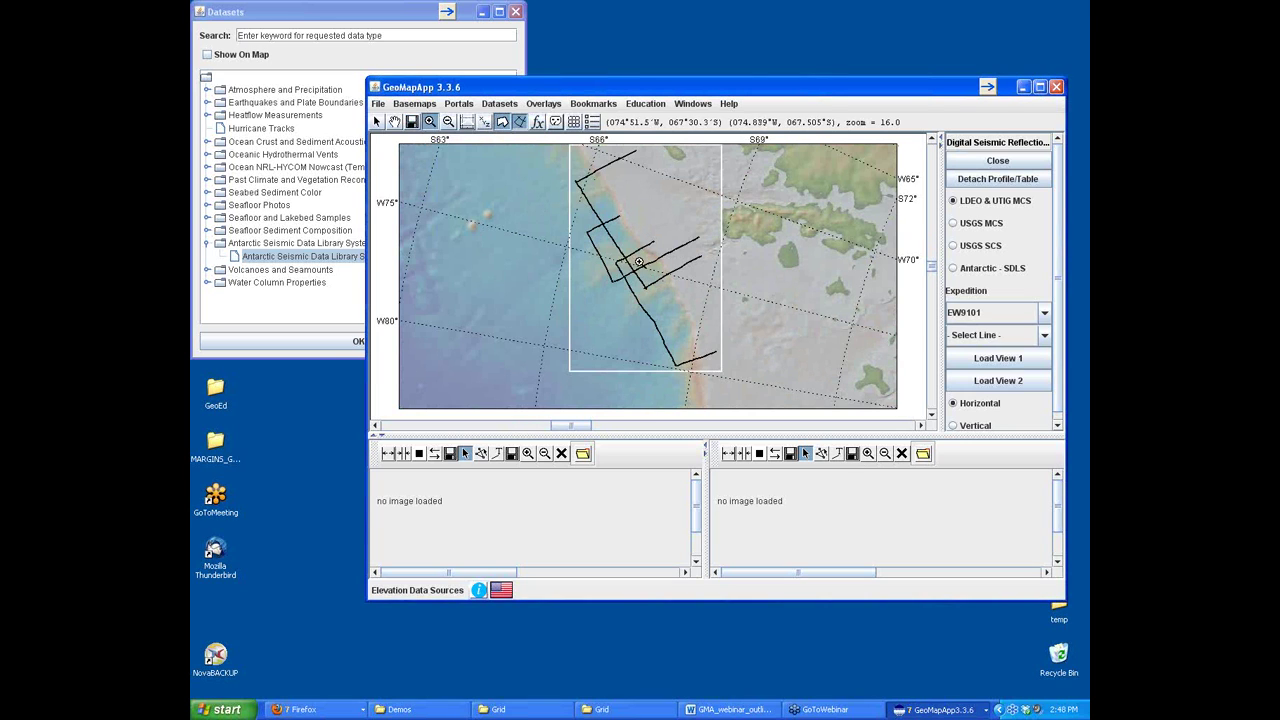
- Select line 1079 of expedition EW9101 on the map and load its seismic profile into the first view
left_click(377, 121)
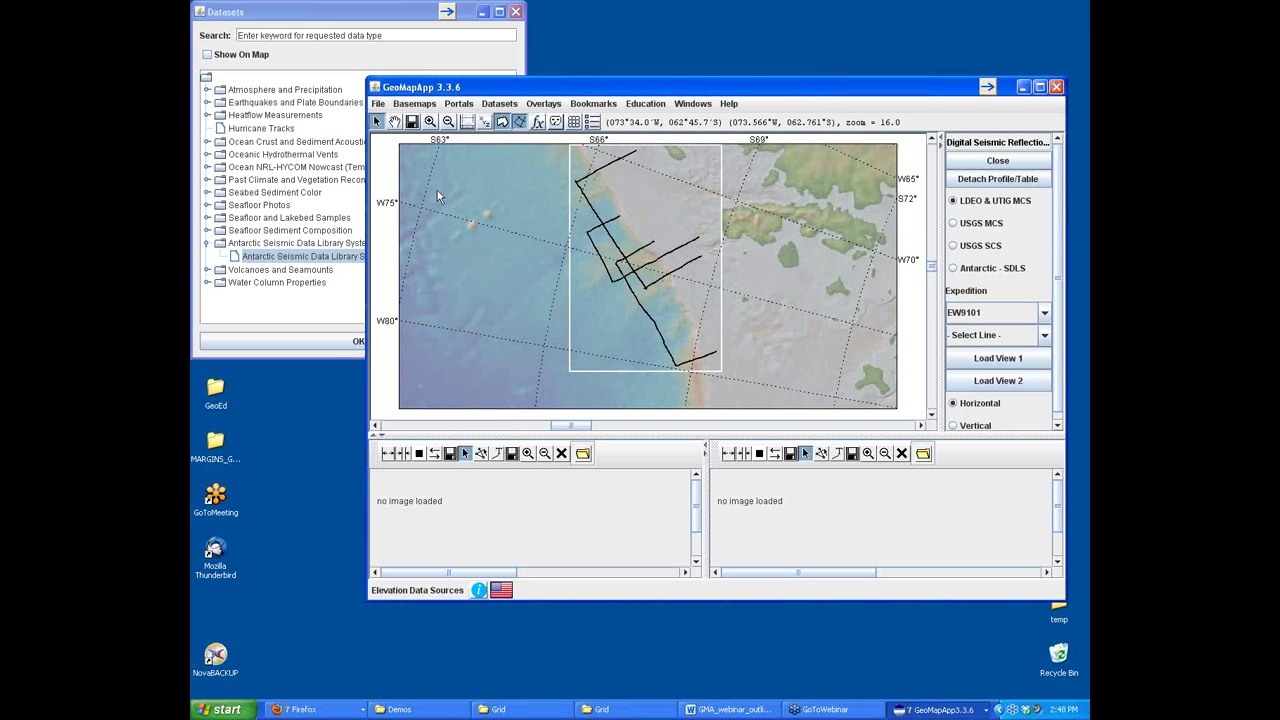
left_click(628, 288)
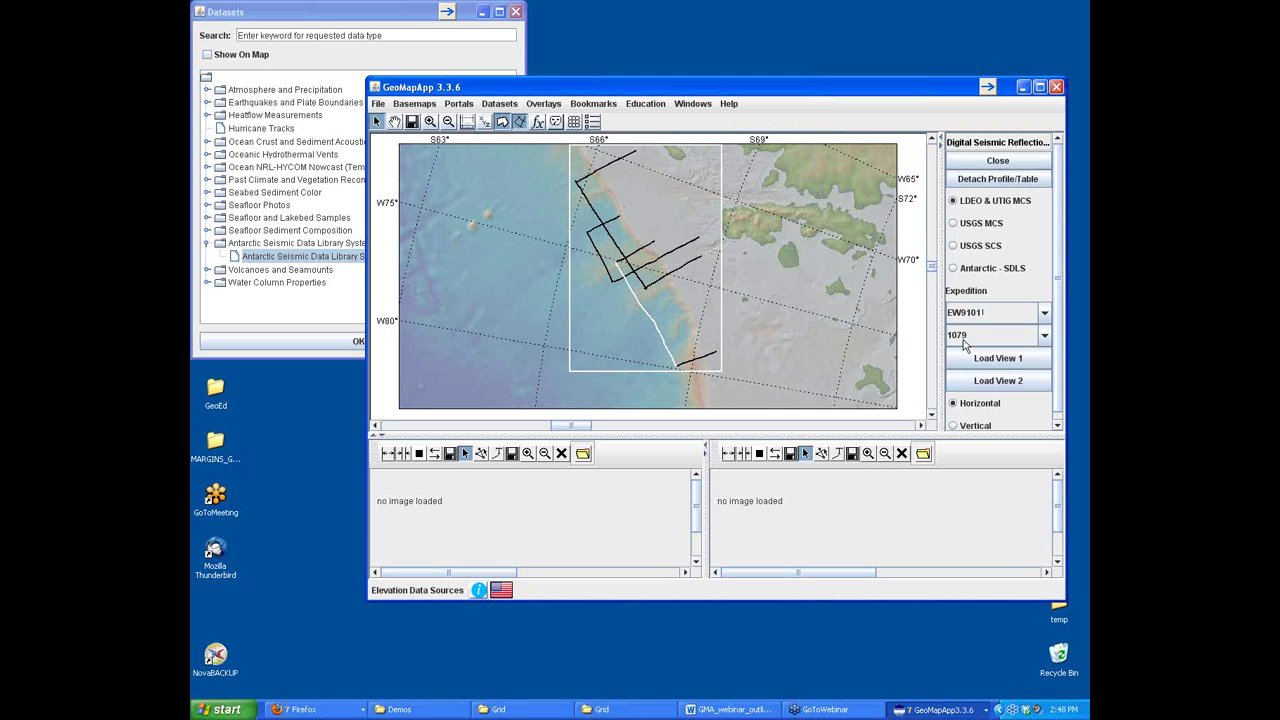
left_click(997, 364)
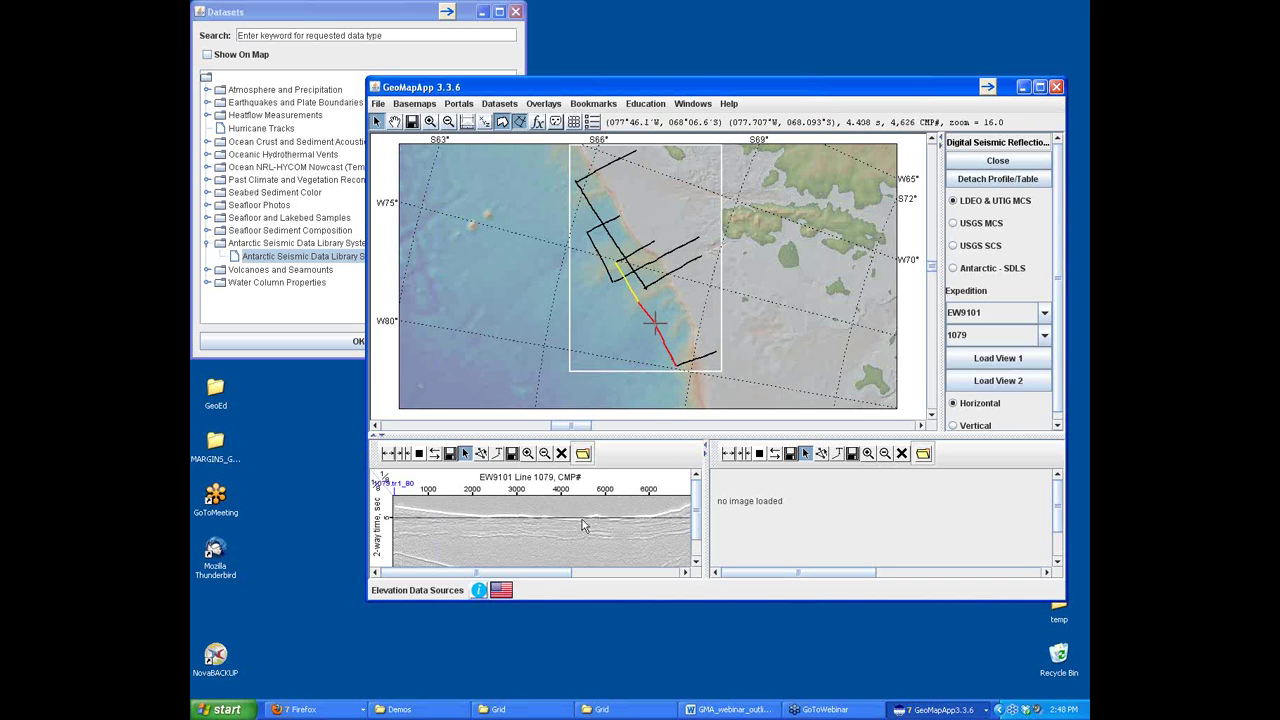
mouse_move(535, 575)
left_mouse_down()
mouse_move(672, 568)
mouse_move(530, 570)
left_mouse_up()
mouse_move(697, 514)
left_mouse_down()
mouse_move(698, 536)
mouse_move(695, 503)
left_mouse_up()
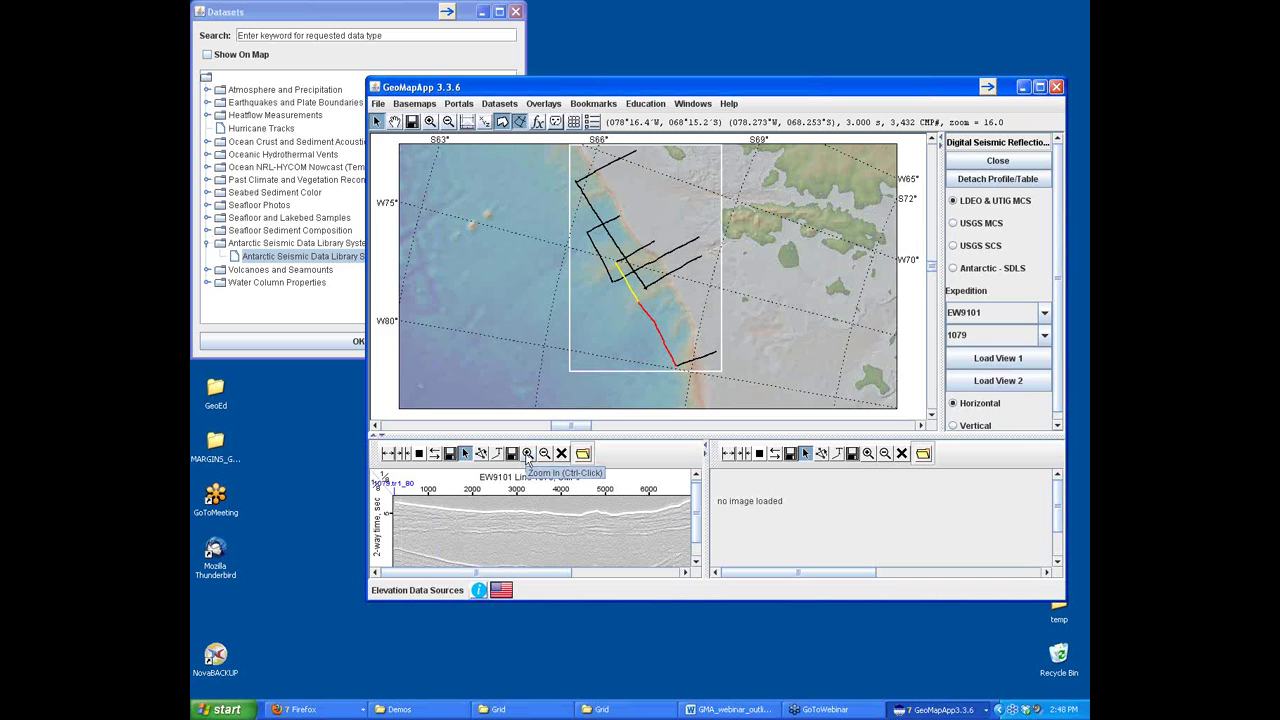
- Enlarge the line 1079 profile near its low CMP numbers and check the profile's save options without saving anything
left_click(527, 454)
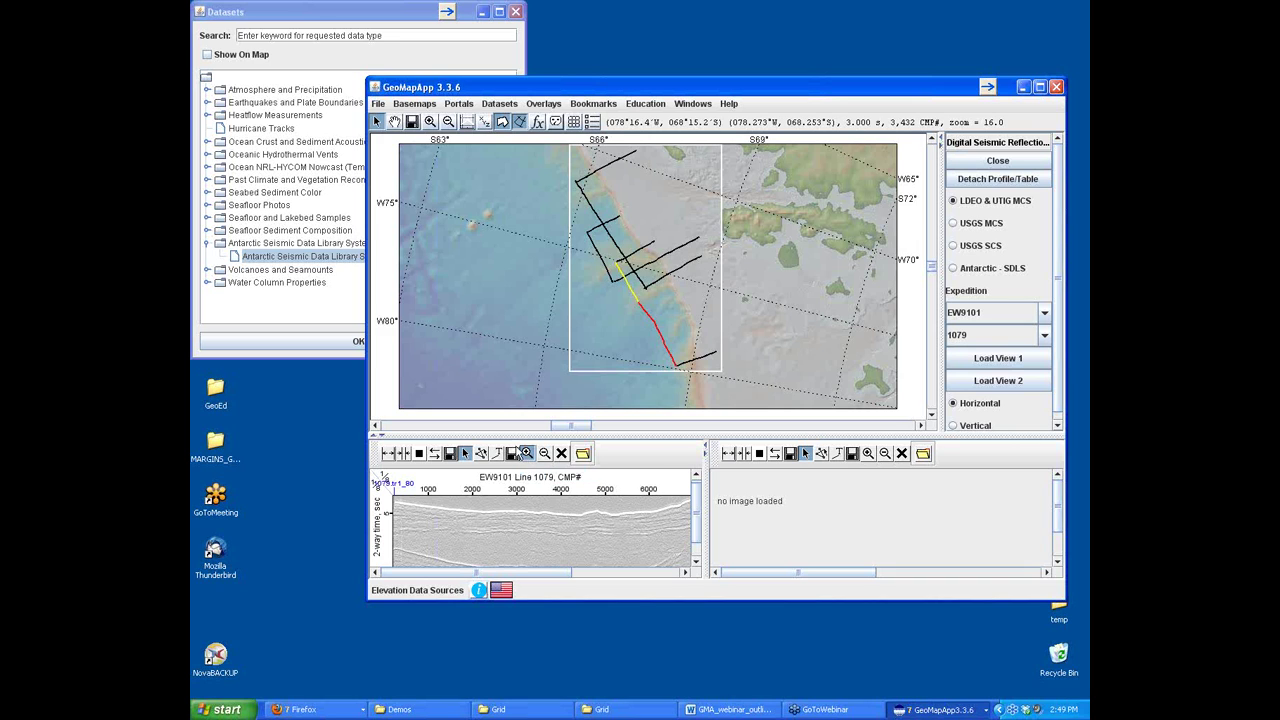
left_click(430, 559)
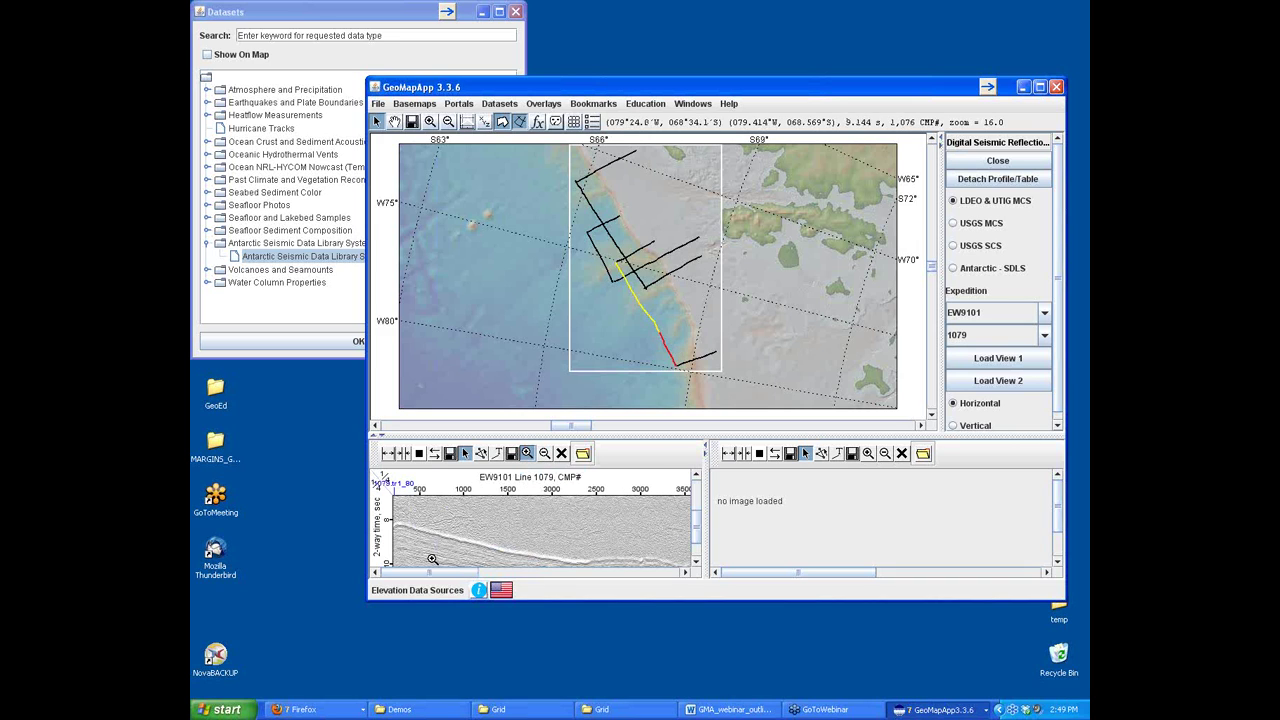
left_click(456, 541)
left_click(456, 541)
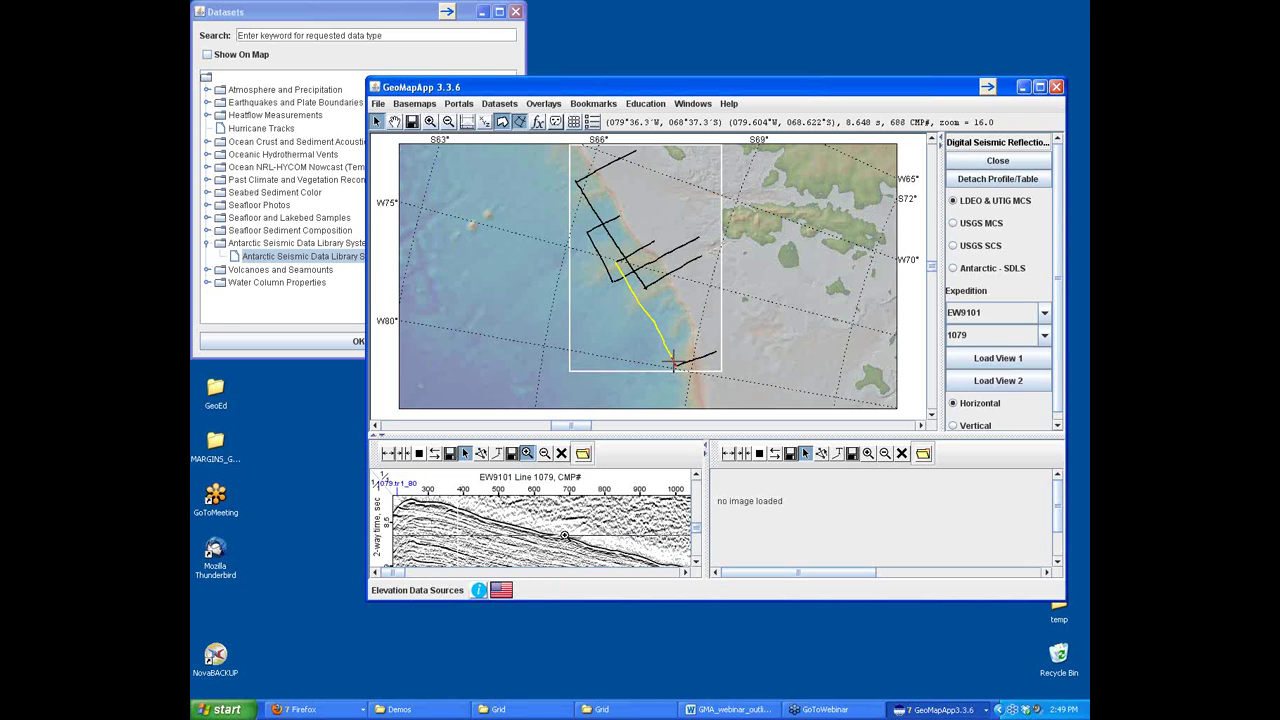
left_click(449, 456)
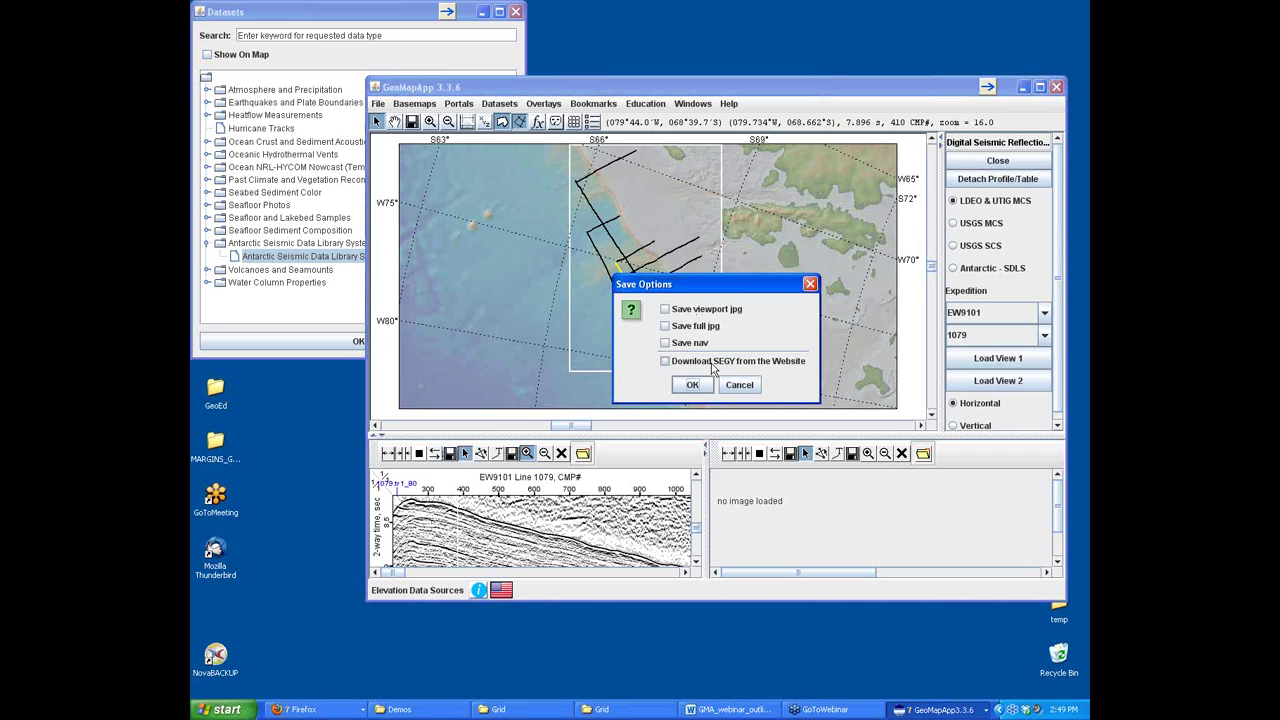
left_click(740, 382)
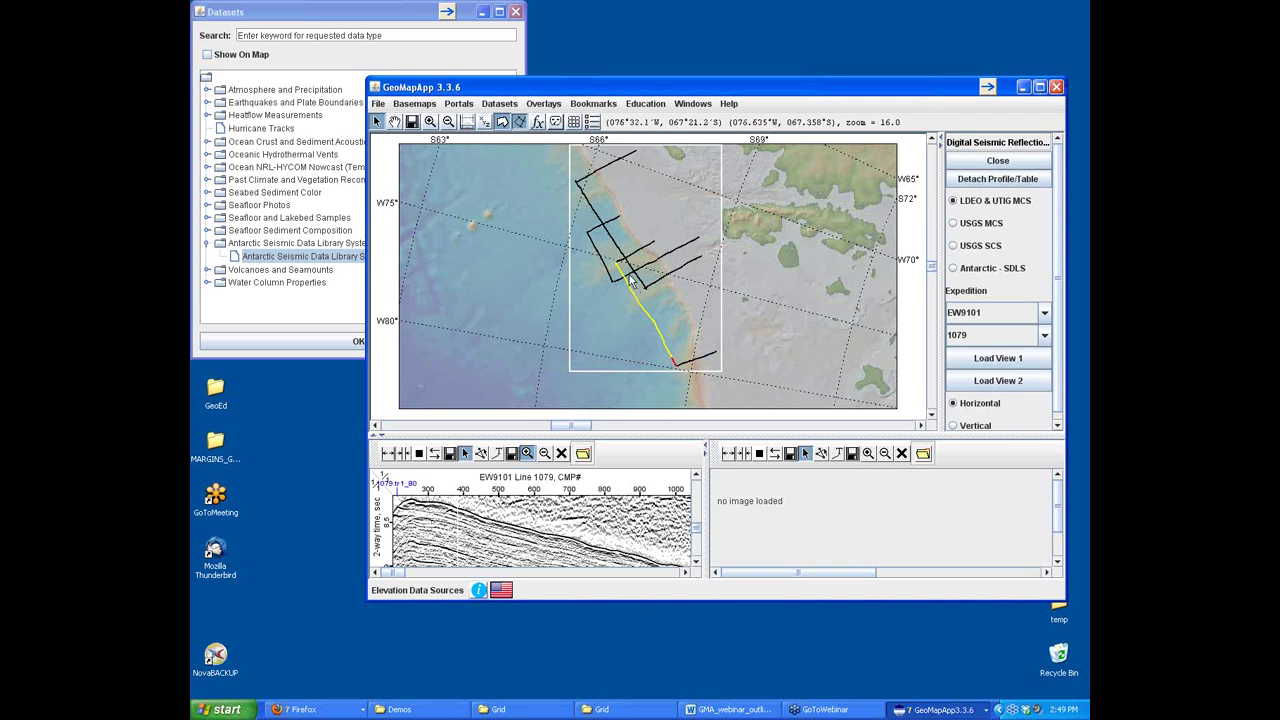
- Load crossing line 1073.ryu.inmute into the second view and bring the intersection of both lines into both profiles
left_click(633, 278)
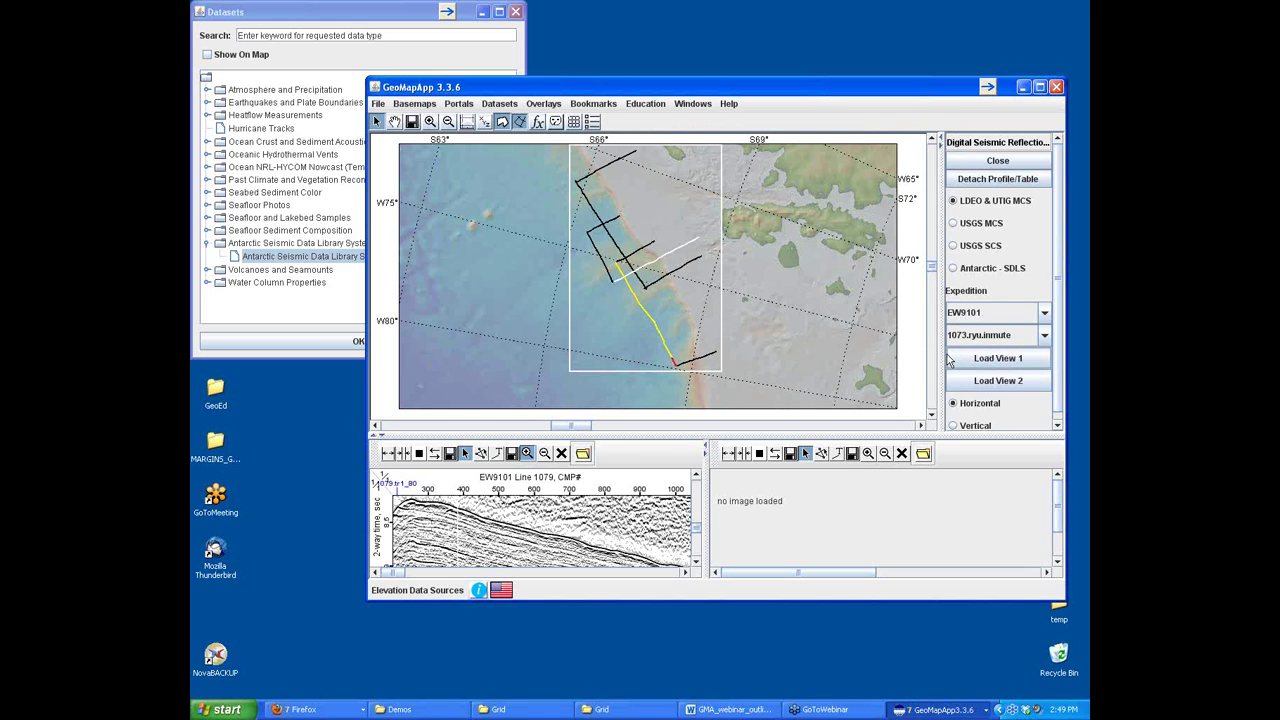
left_click(997, 382)
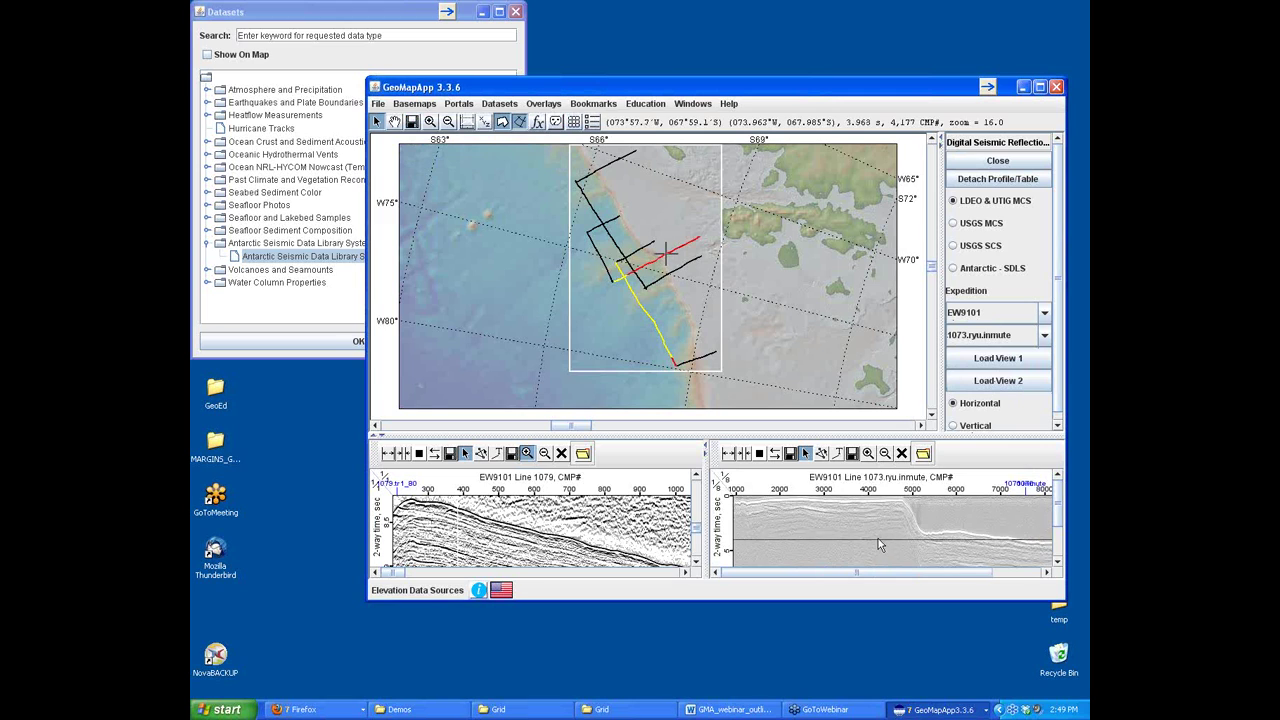
left_click_drag(868, 577, 913, 571)
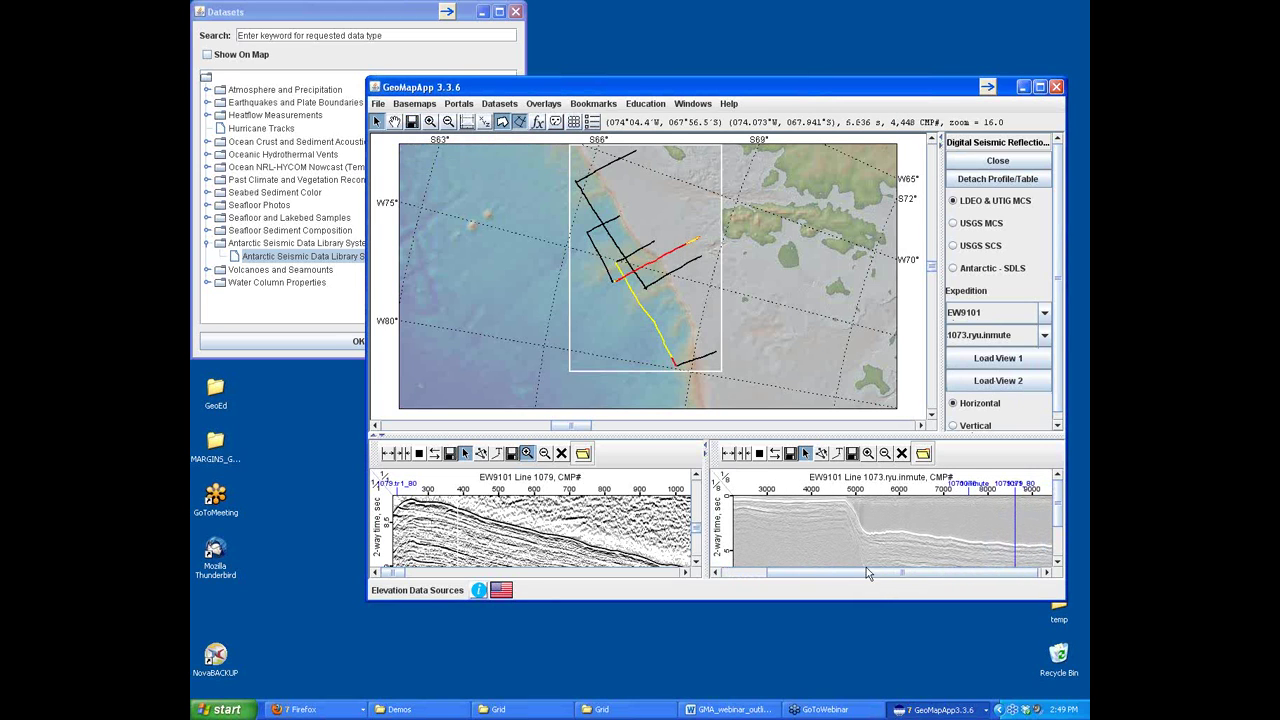
left_click_drag(399, 576, 645, 578)
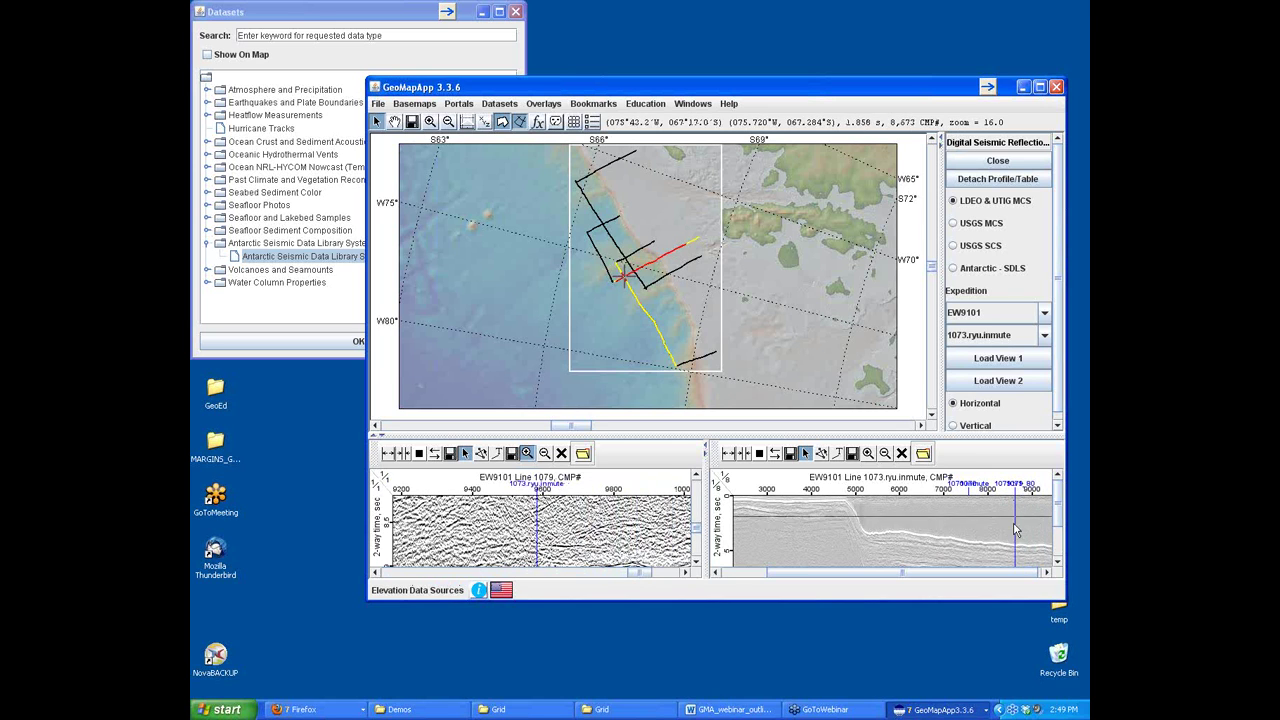
- Examine the line 1073.ryu.inmute profile up close around its intersection with line 1079
left_click(868, 453)
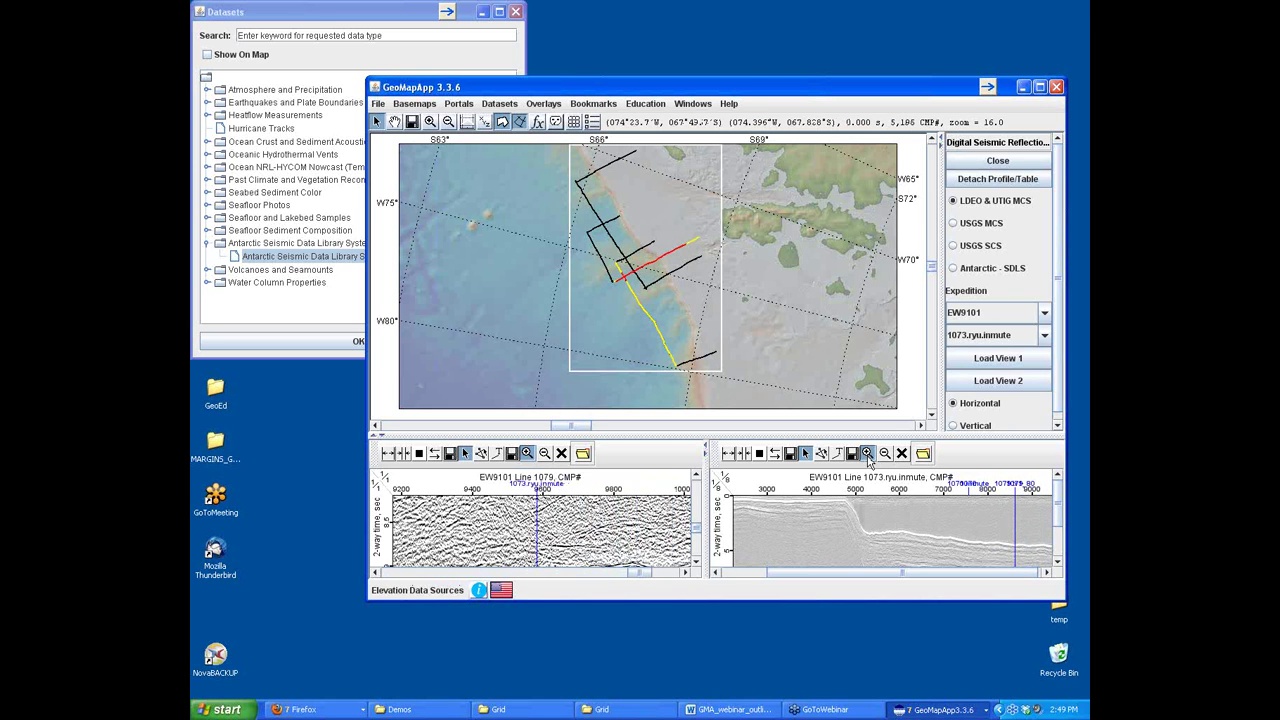
left_click(1003, 548)
left_click(972, 547)
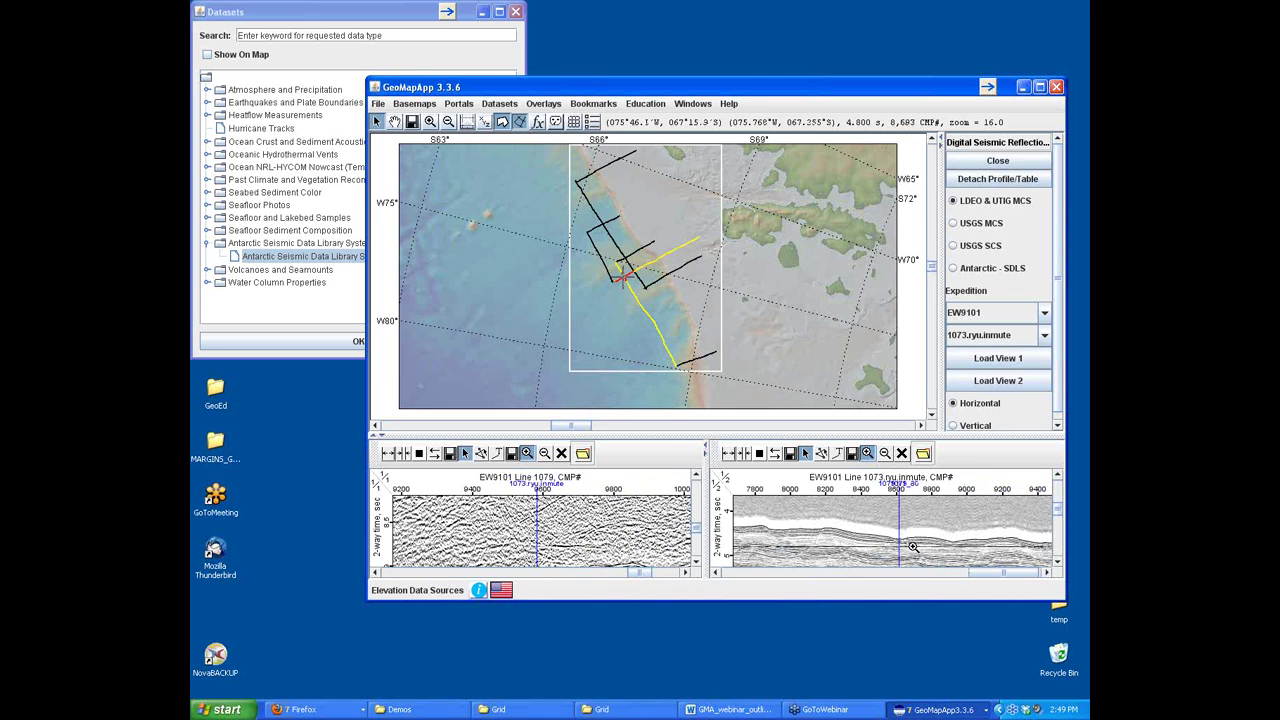
left_click(876, 538)
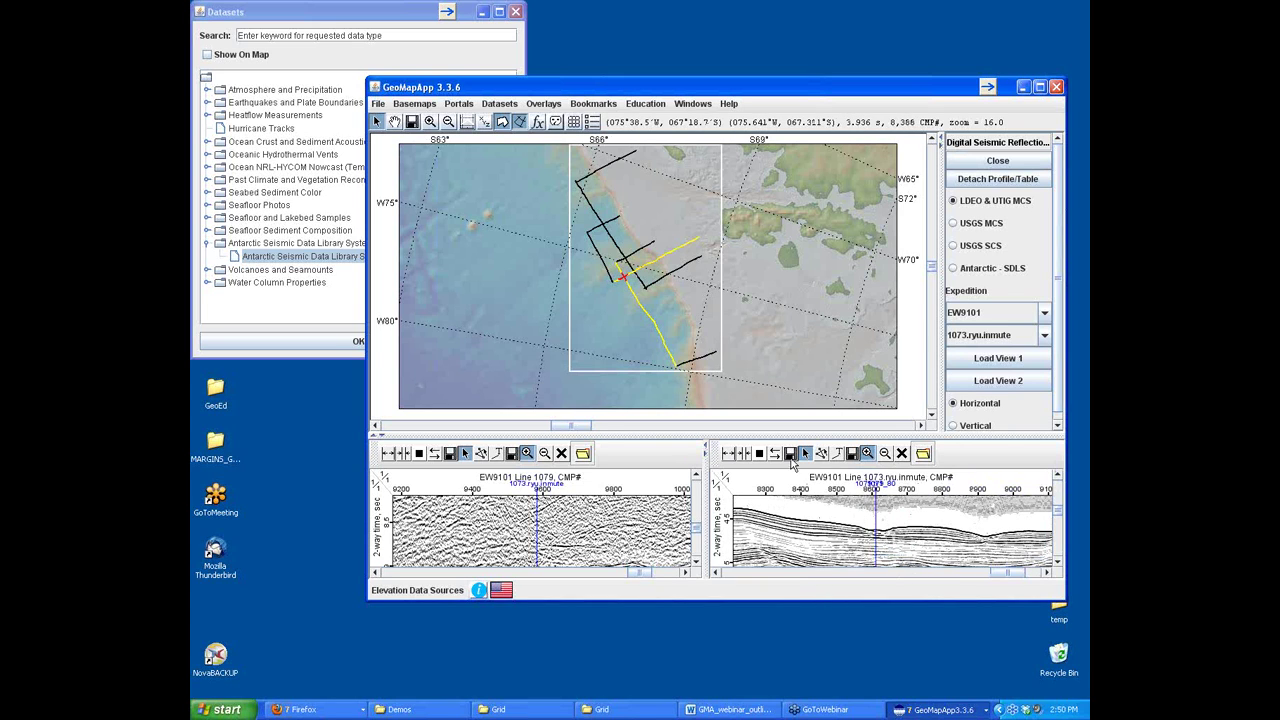
- Check the save options for the line 1073.ryu.inmute profile and for the map window without saving anything
left_click(790, 457)
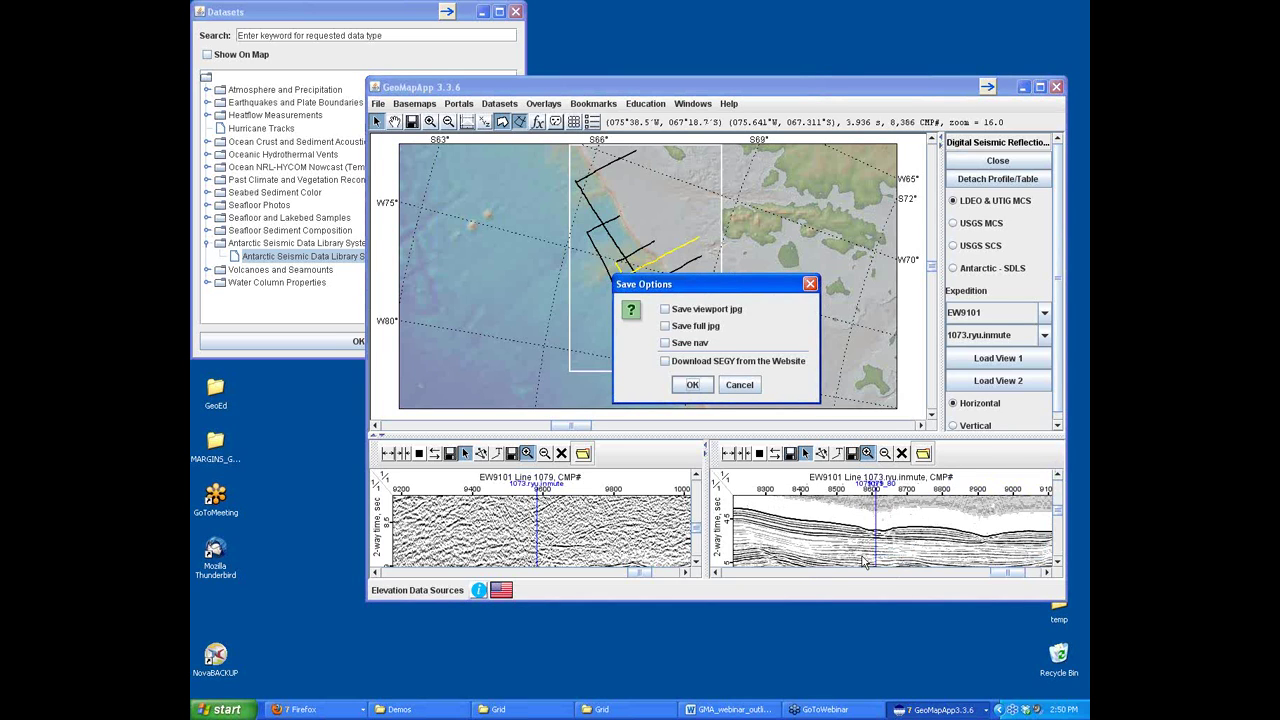
left_click(739, 386)
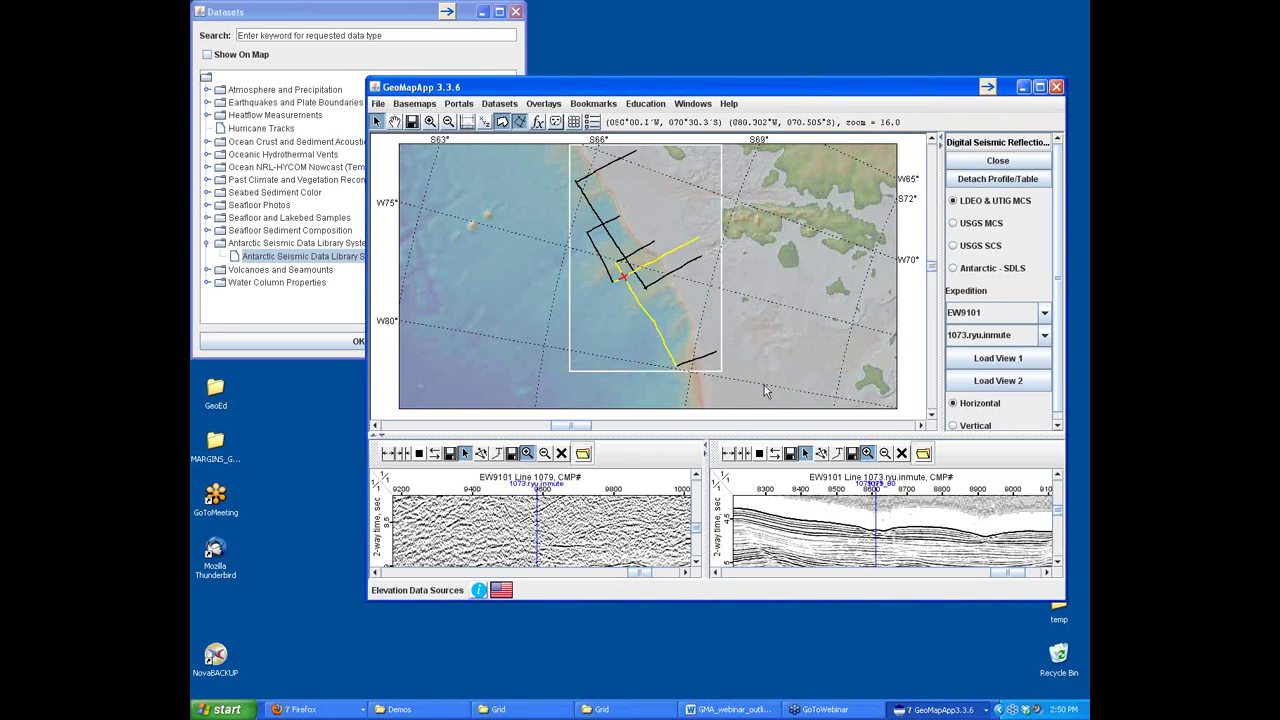
left_click(379, 105)
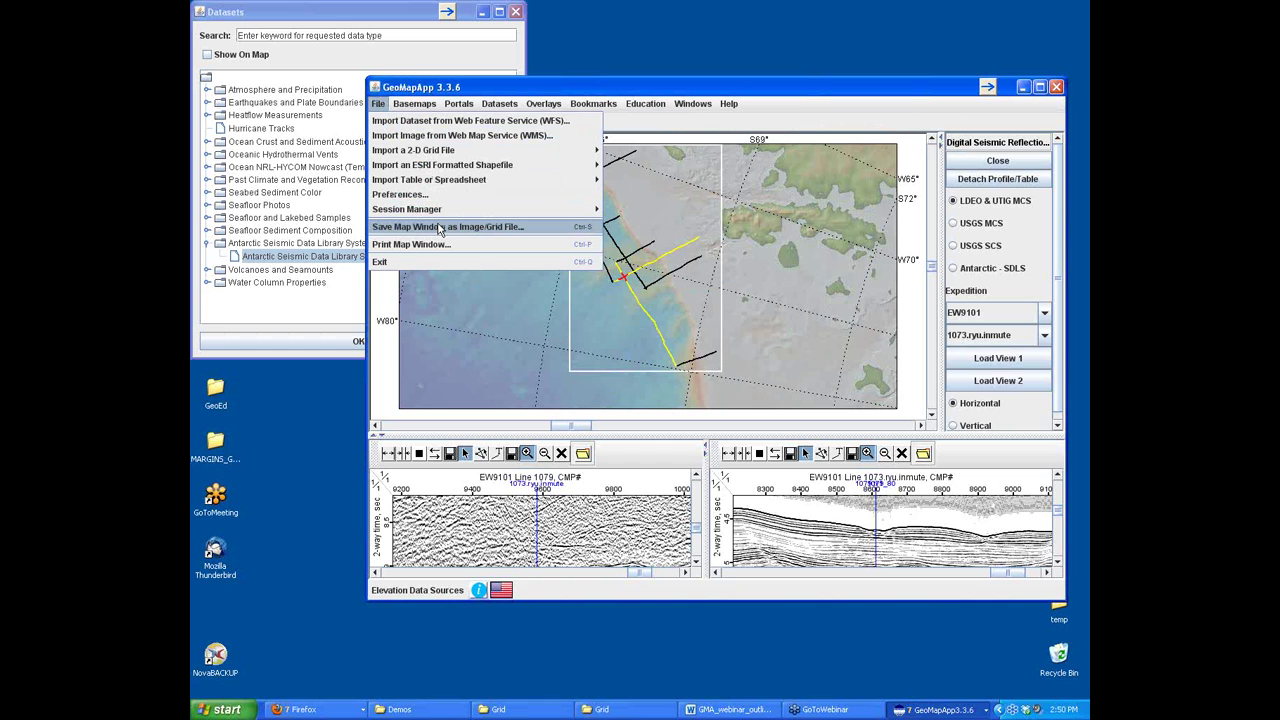
left_click(519, 90)
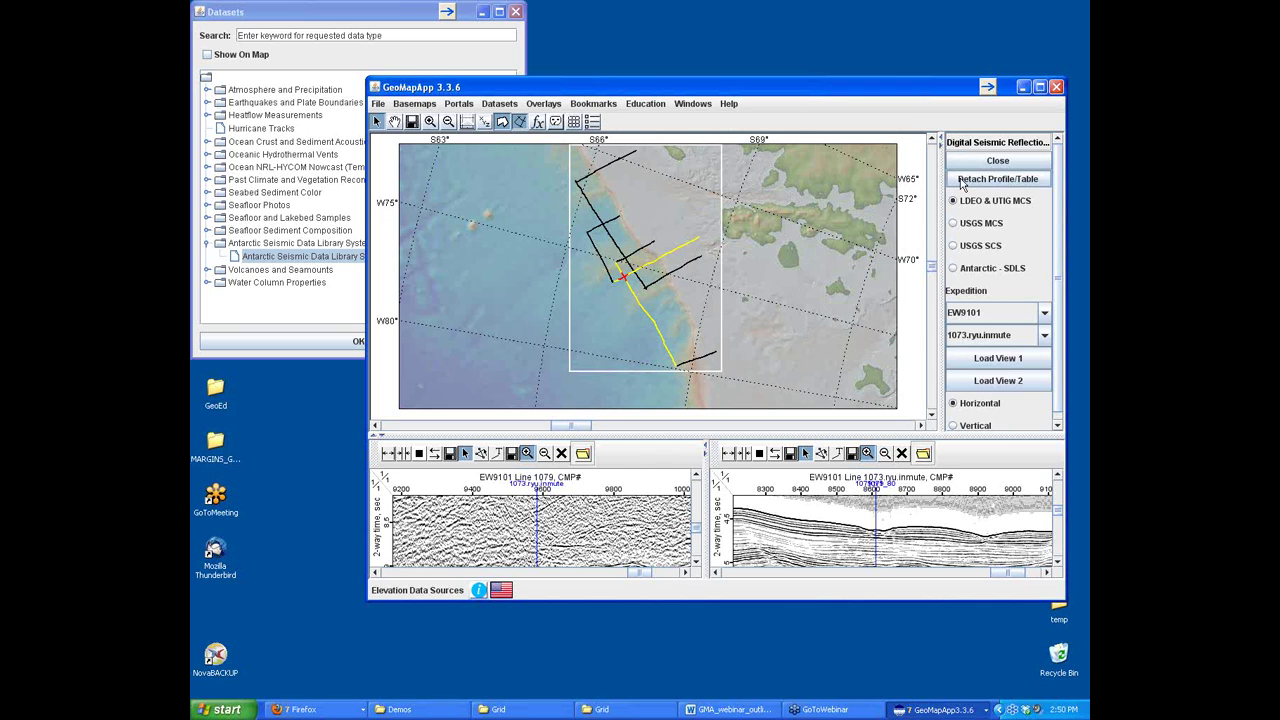
- Close the Digital Seismic Reflection Profiles portal and the leftover Datasets and legend windows, with the map at global scale
left_click(997, 161)
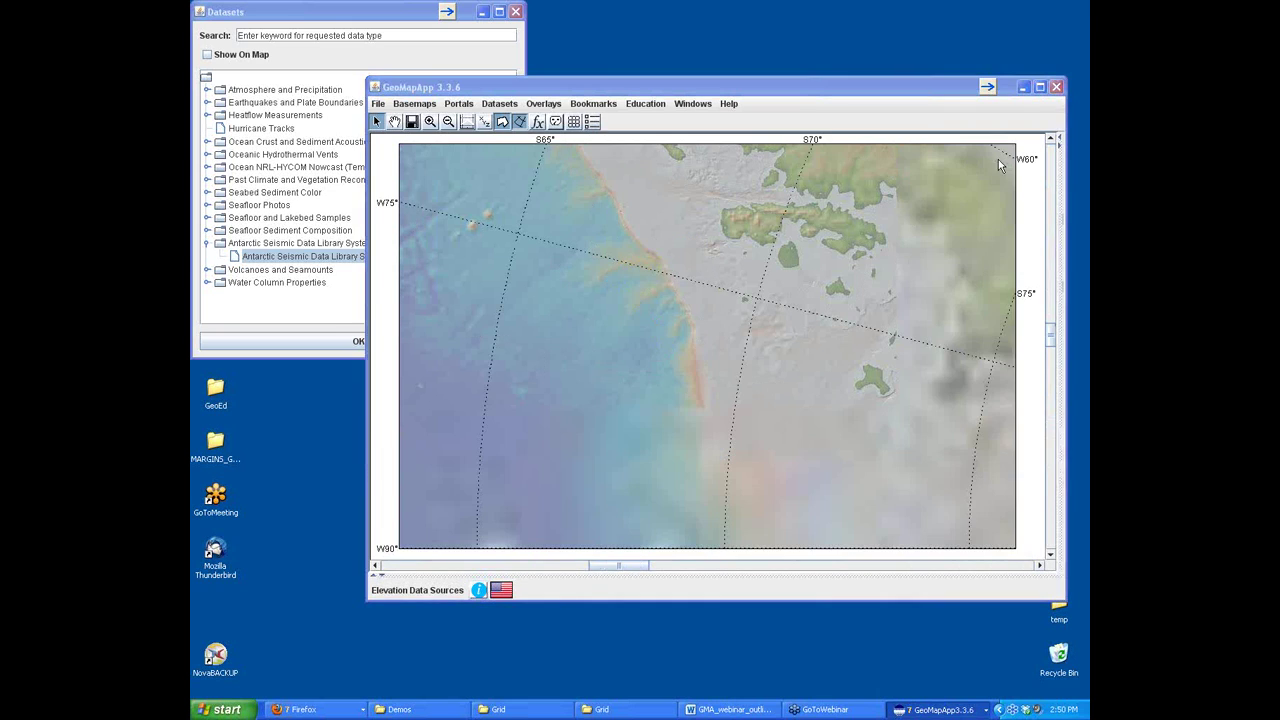
left_click(593, 103)
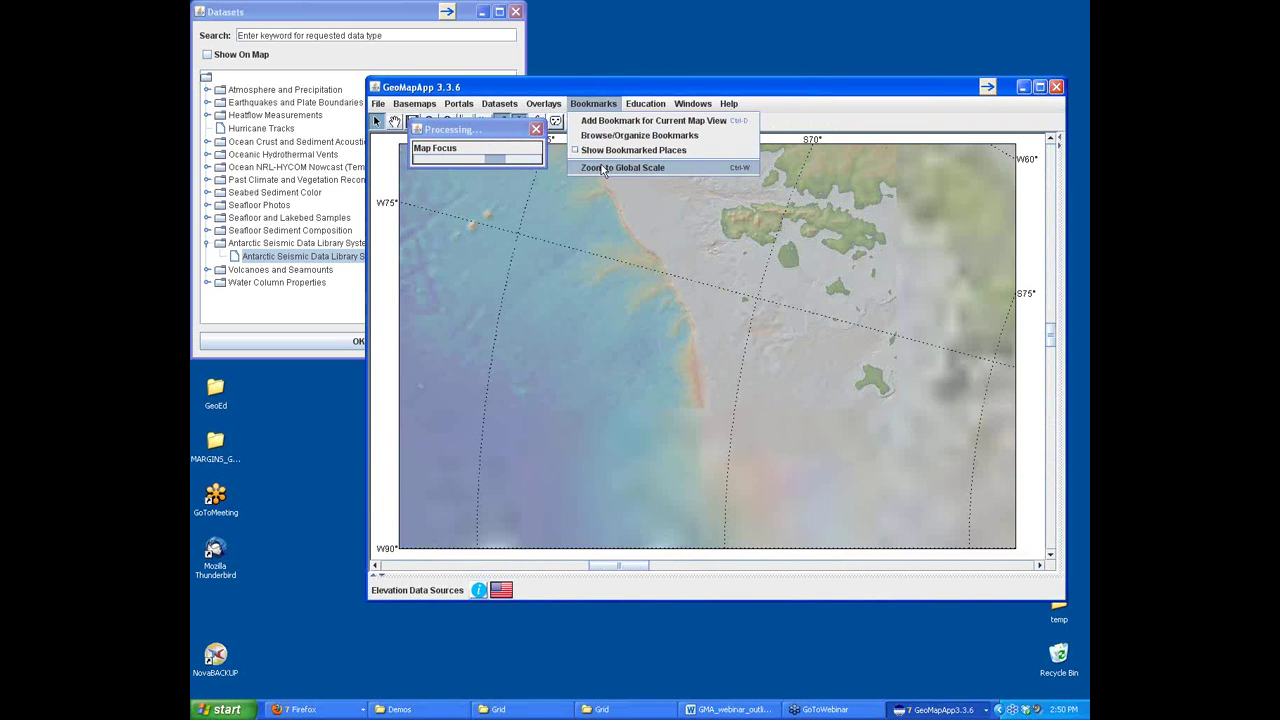
left_click(601, 168)
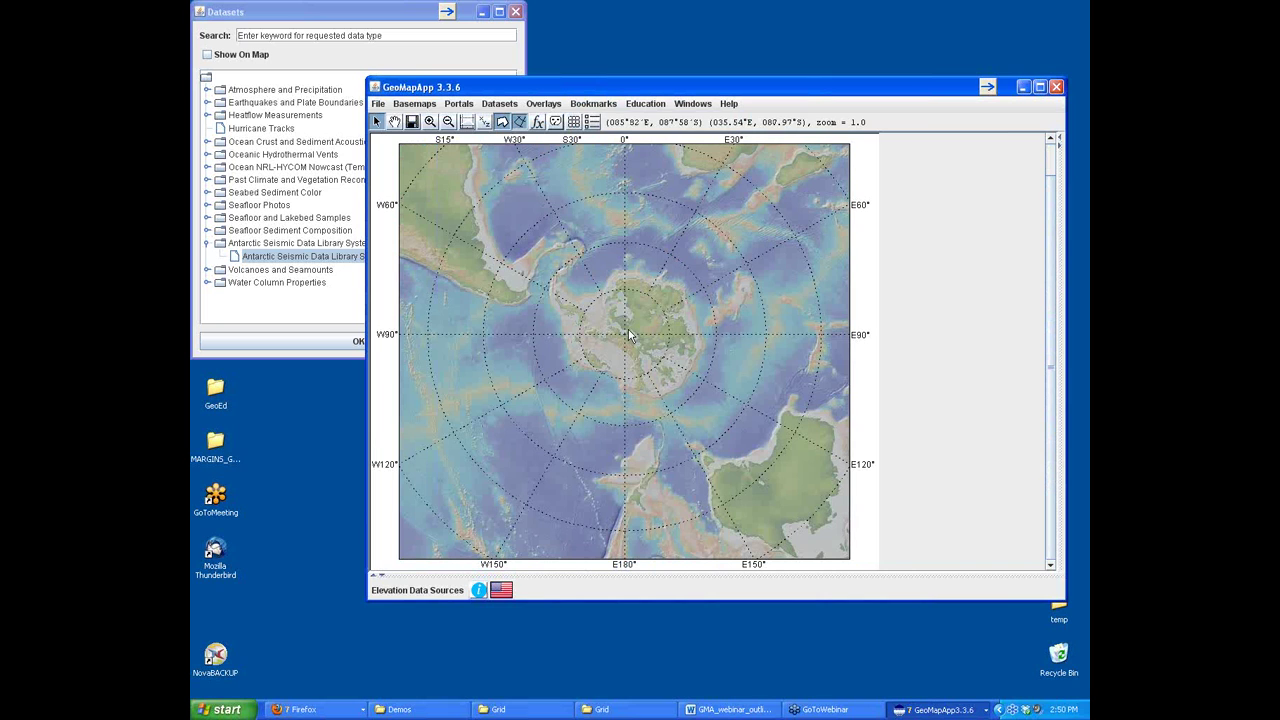
left_click(517, 17)
left_click(352, 12)
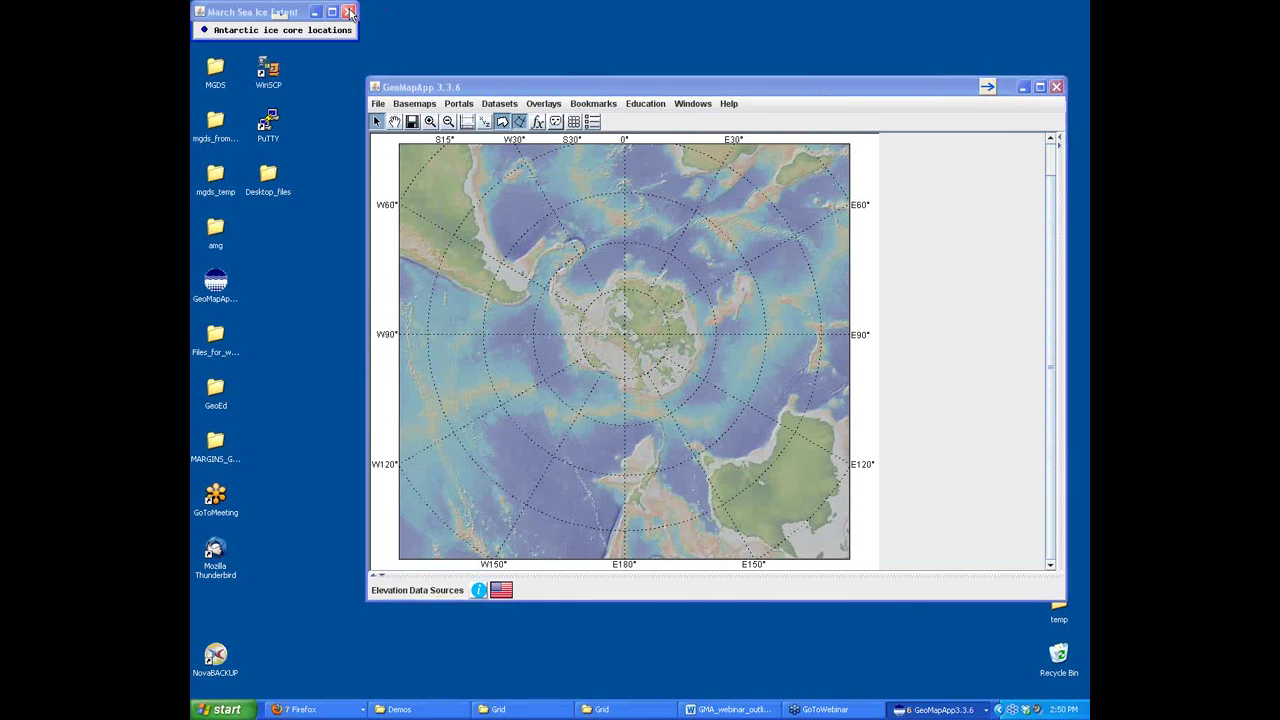
- Open the Radar Profiles of Antarctic Ice Thickness portal and choose the Vostok expedition
left_click(456, 104)
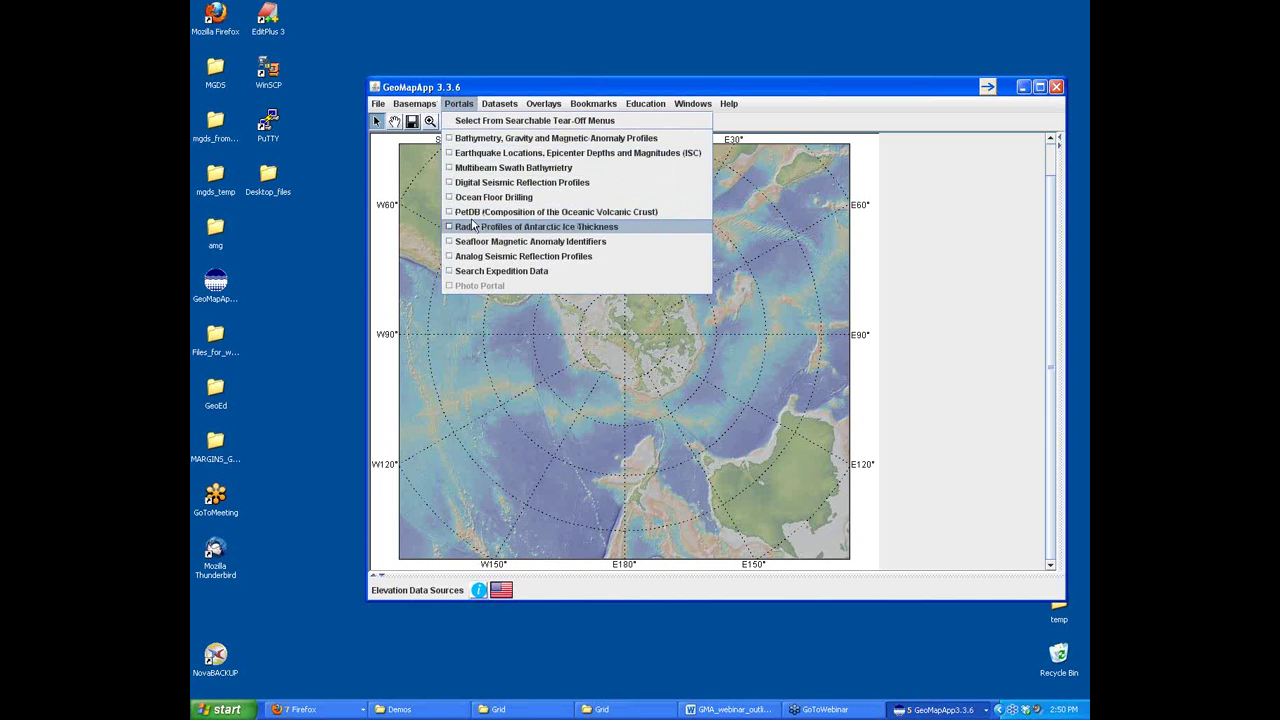
left_click(522, 229)
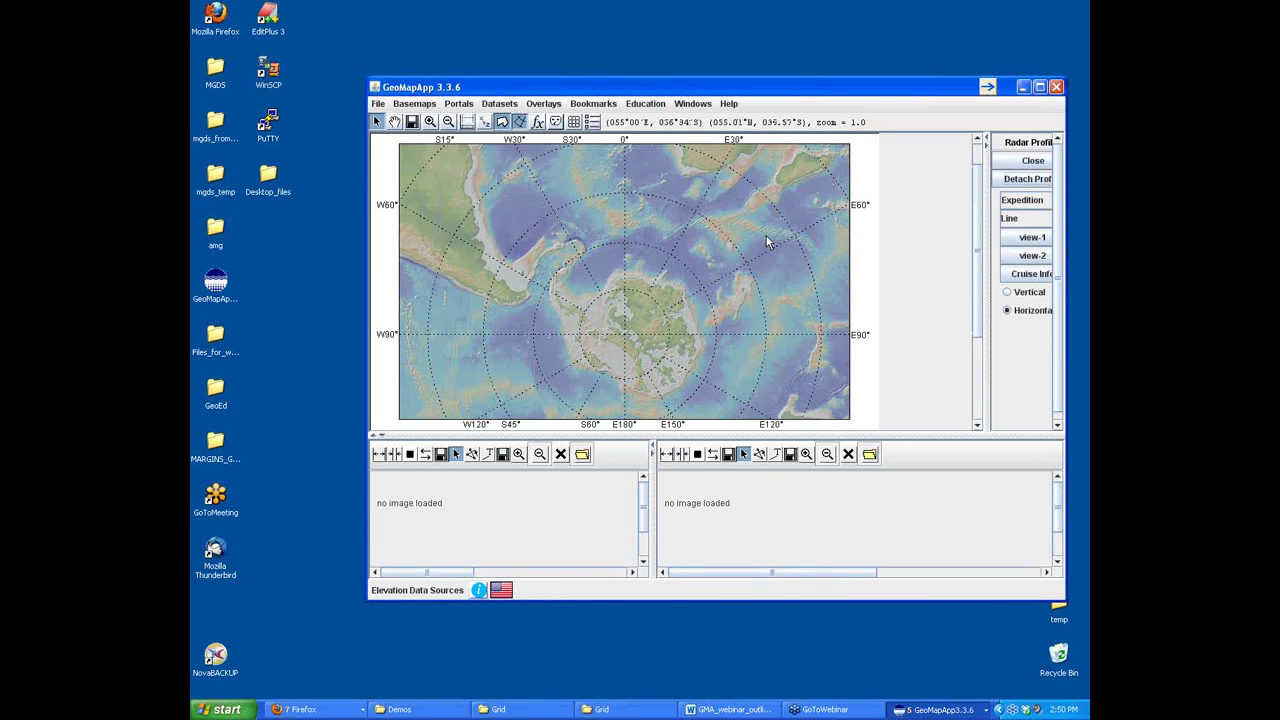
left_click_drag(986, 295, 950, 297)
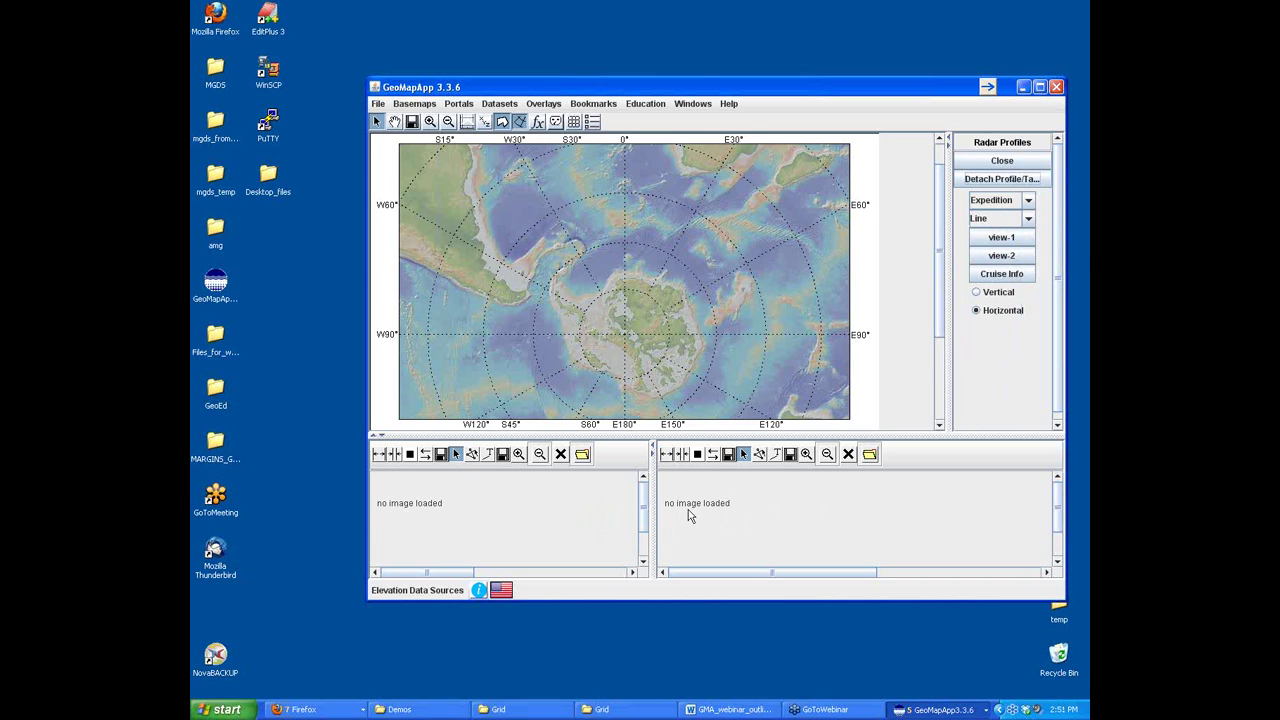
left_click(1008, 201)
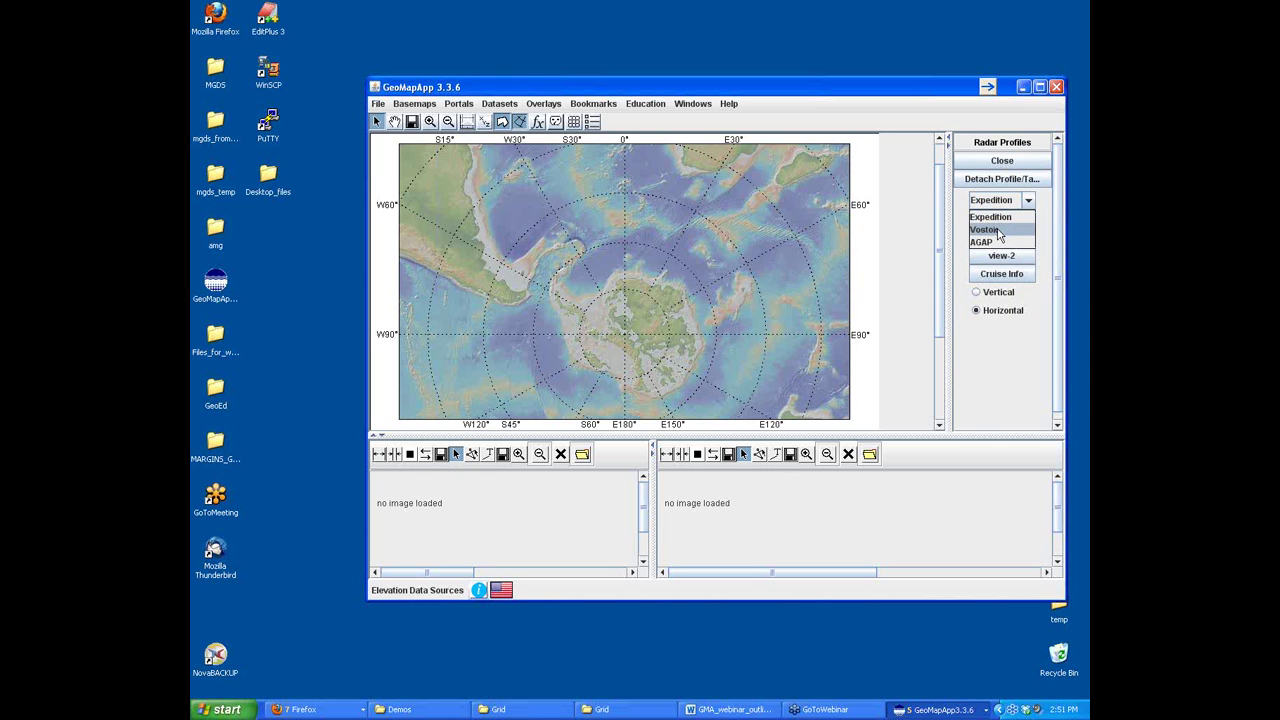
left_click(986, 232)
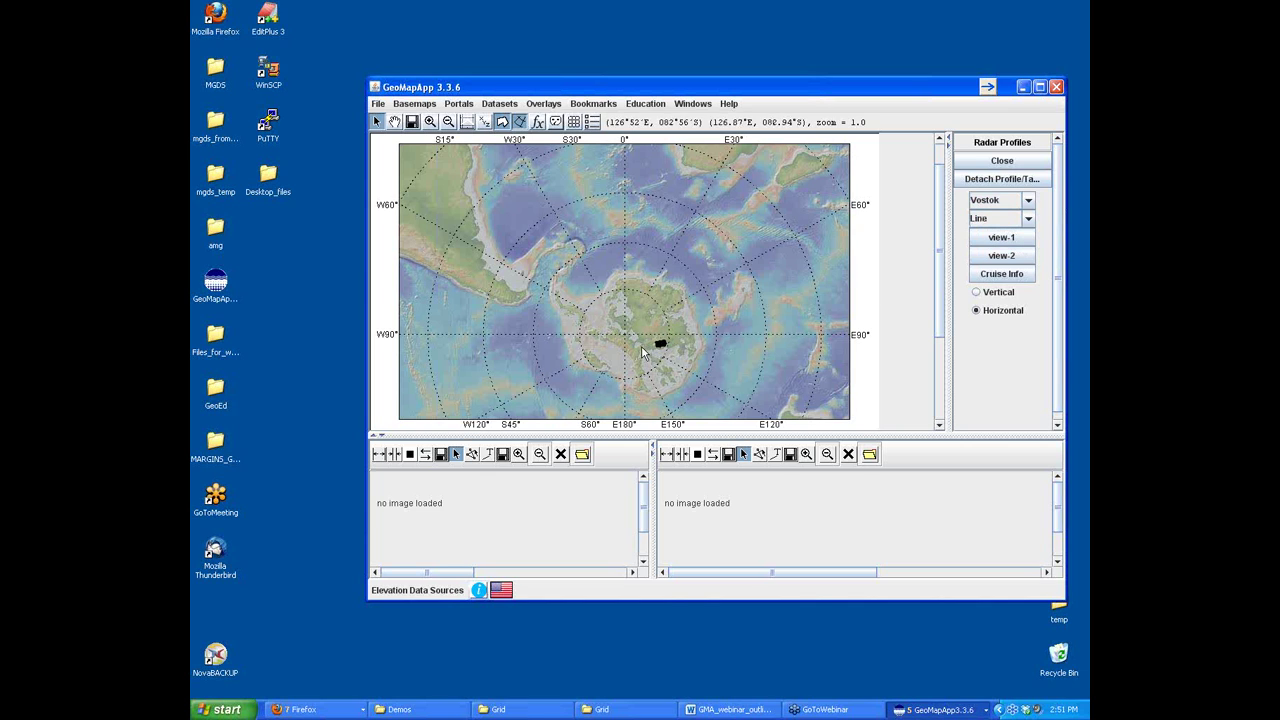
- Select radar line X29b in the Vostok survey grid and load its profile into the first view
left_click(430, 121)
left_click_drag(636, 327, 678, 355)
left_click_drag(610, 260, 672, 298)
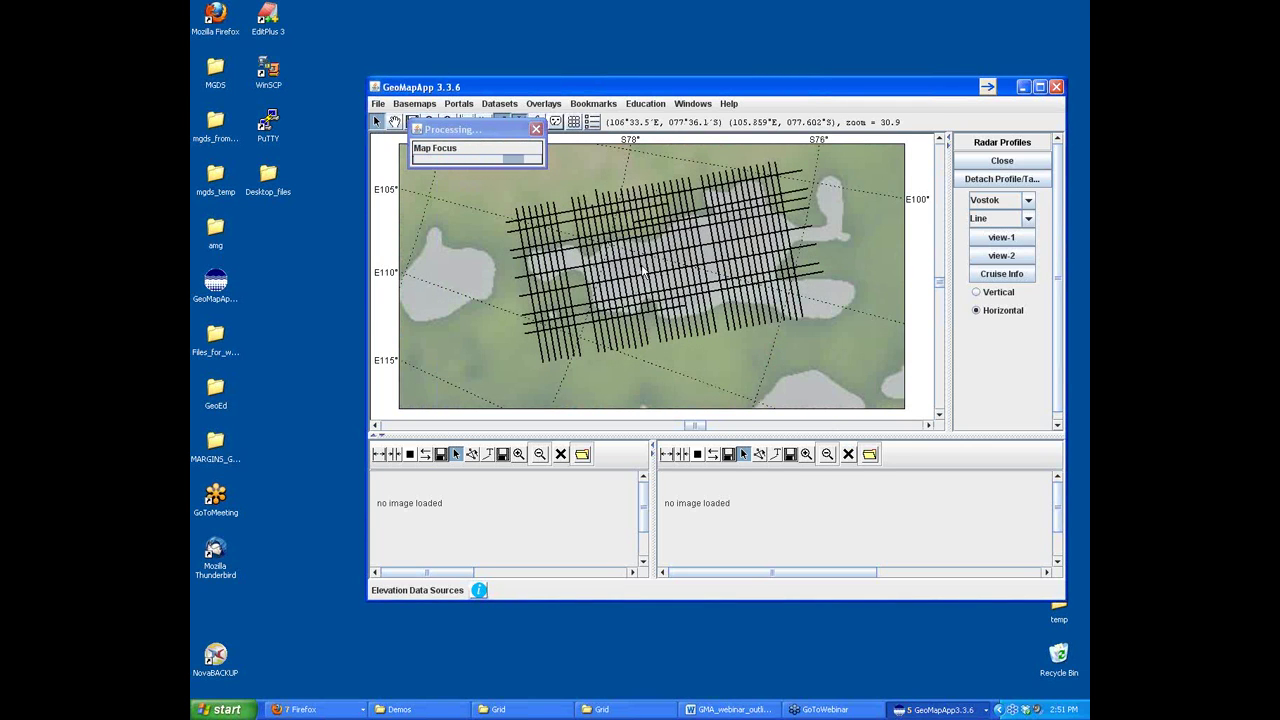
left_click(700, 241)
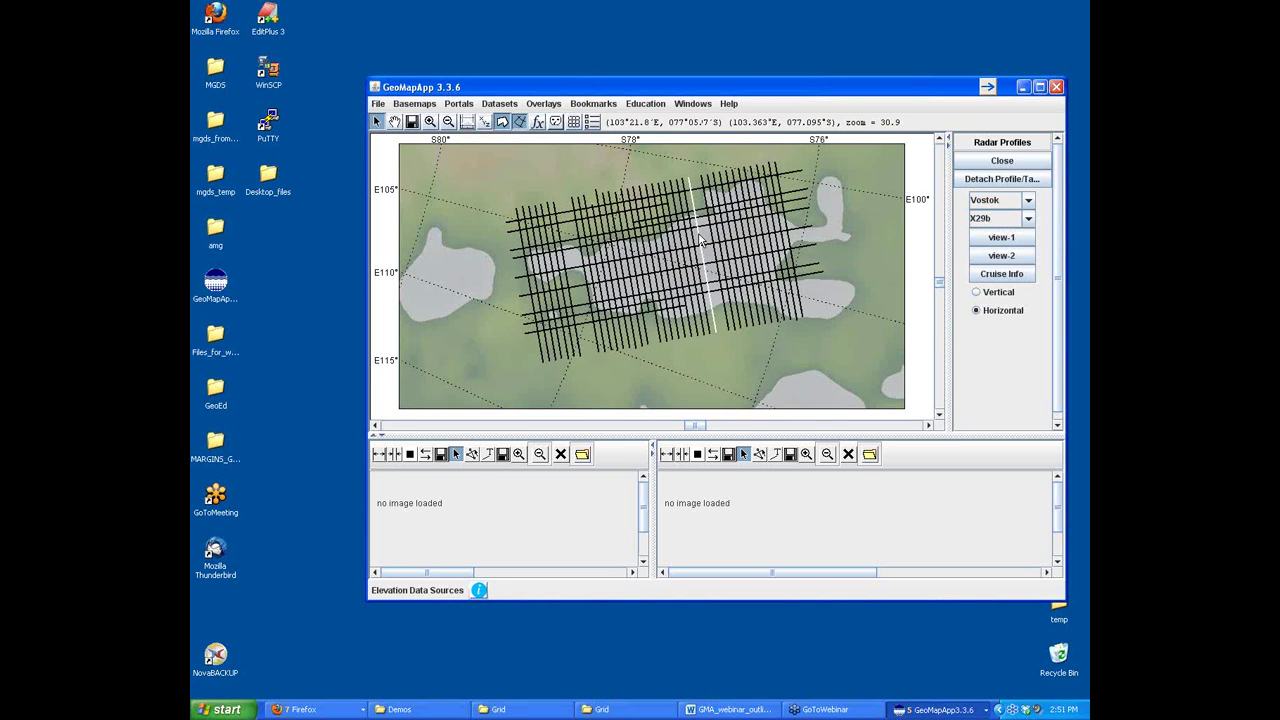
left_click(993, 243)
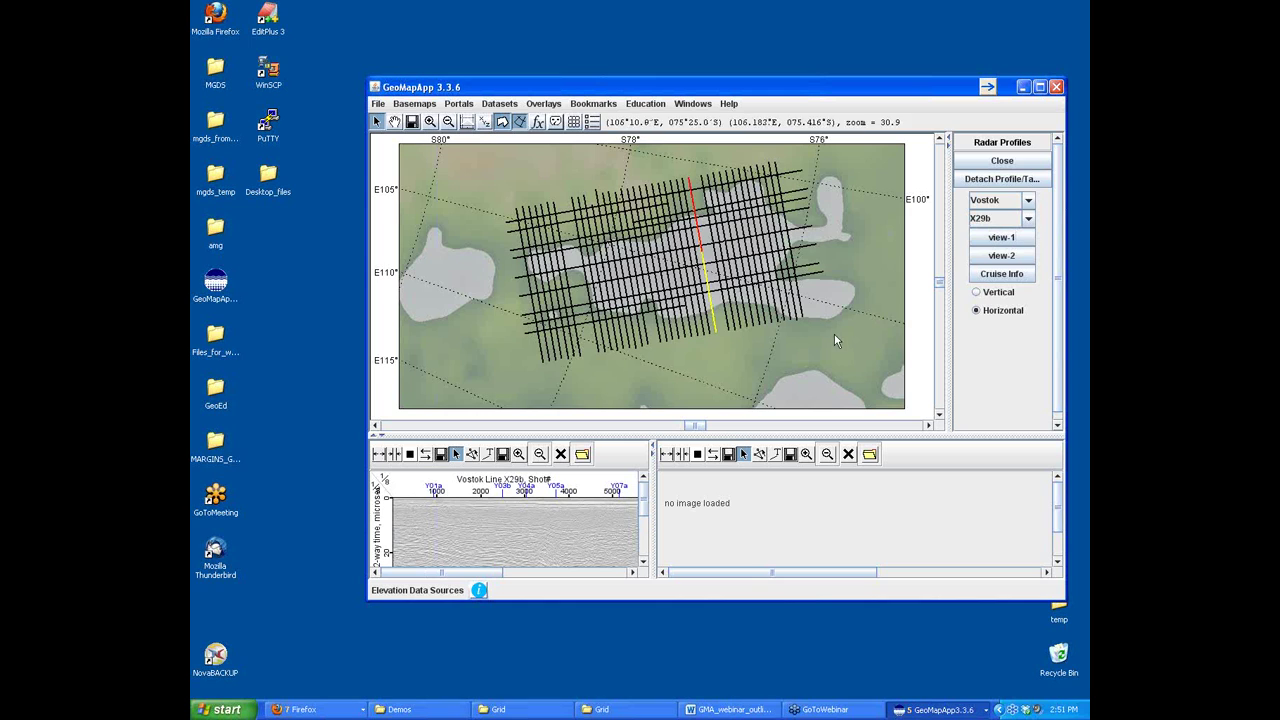
- Examine the deep reflections of the X29b radar profile up close near the Y07a crossing
left_click_drag(643, 504, 645, 535)
left_click_drag(479, 577, 545, 579)
left_click_drag(643, 532, 643, 535)
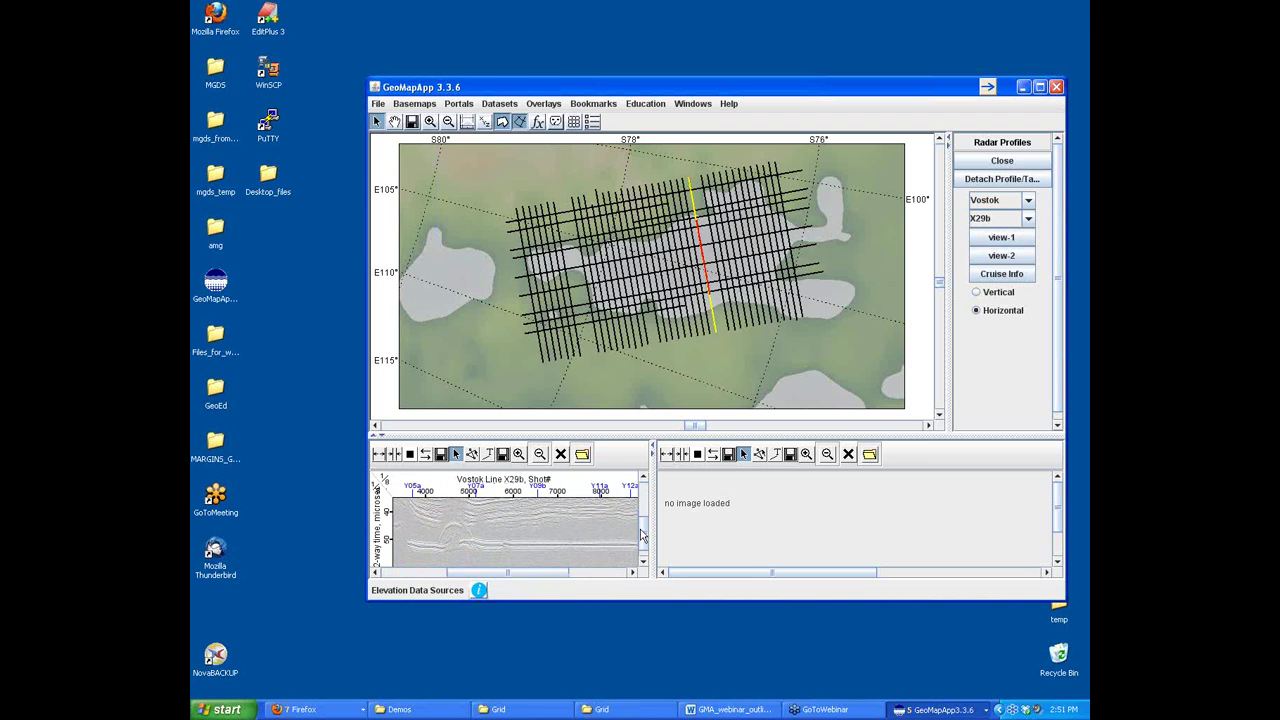
left_click(518, 455)
left_click(499, 548)
left_click(530, 558)
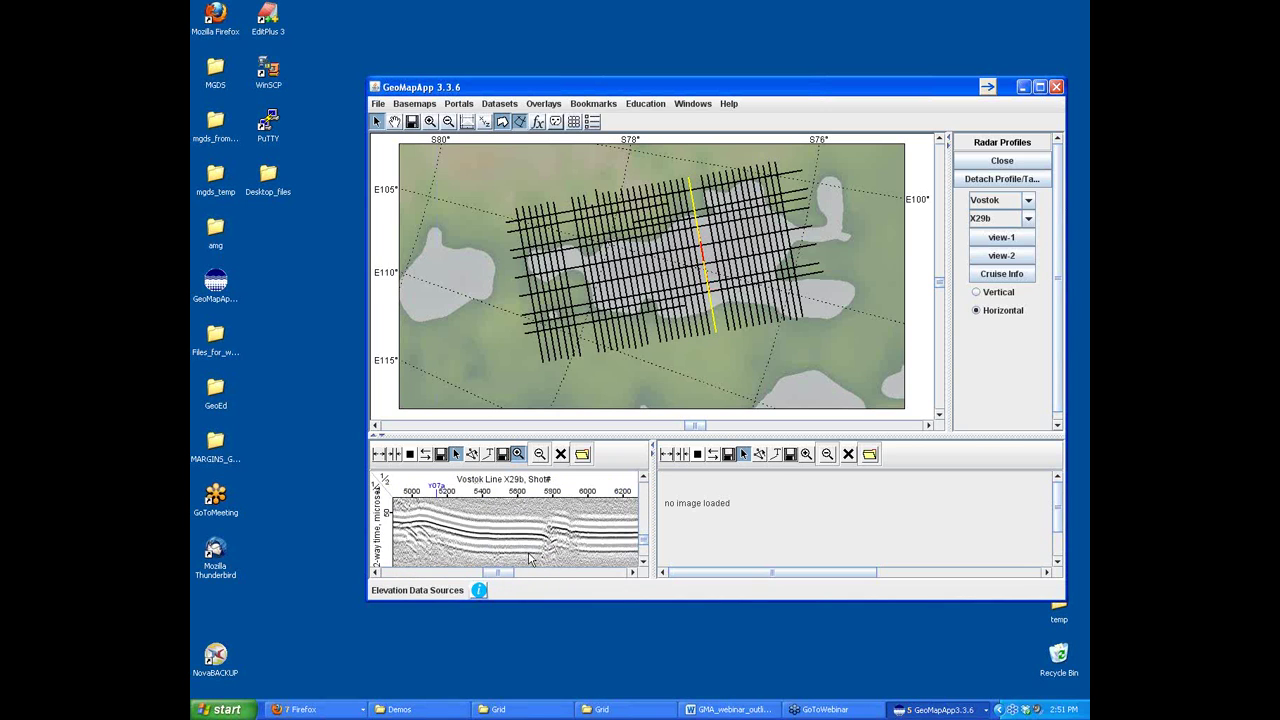
- Load the crossing radar line Y07a into the second view and enlarge its deep reflections around the X29b crossing
left_click(705, 244)
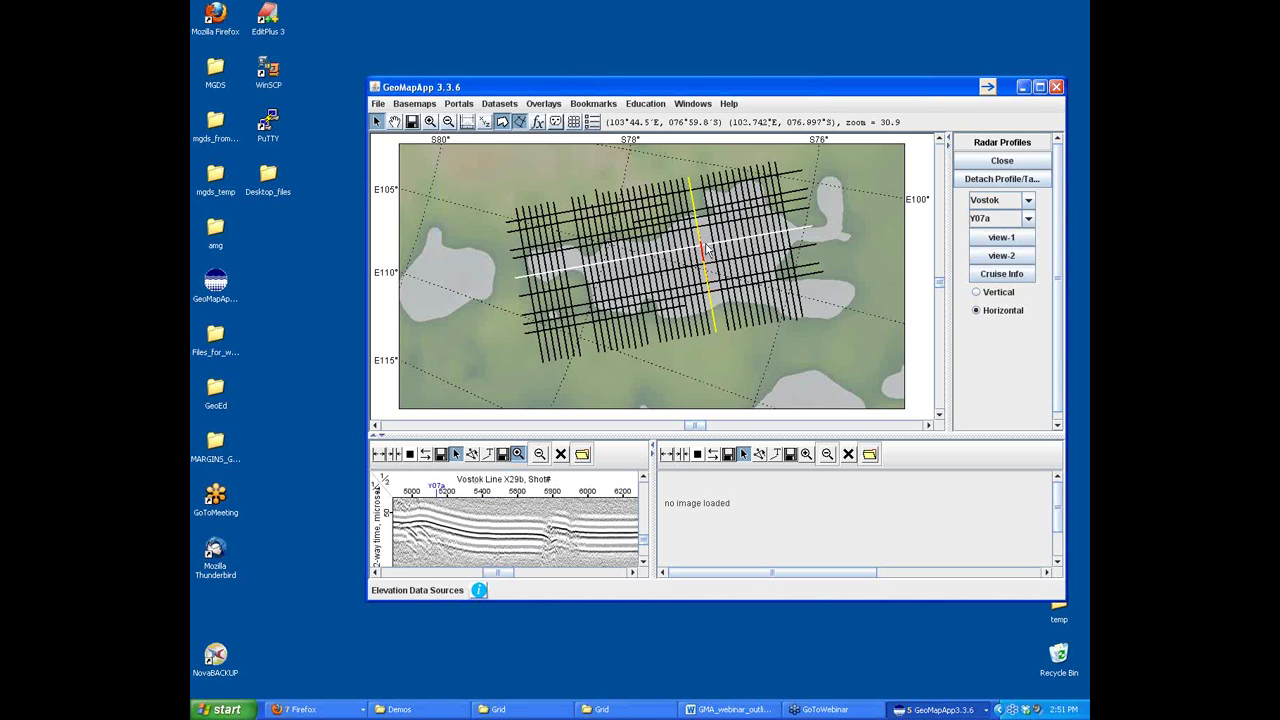
left_click(999, 258)
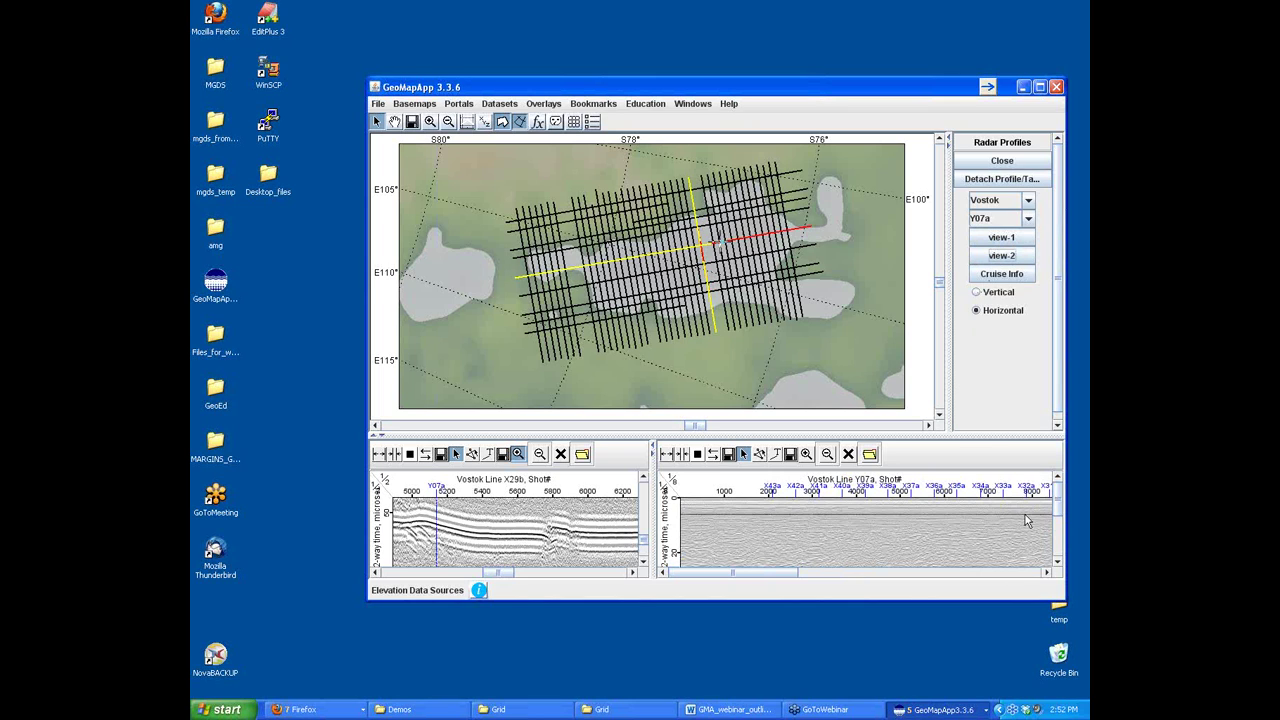
left_click_drag(1059, 501, 1059, 537)
left_click_drag(776, 574, 852, 575)
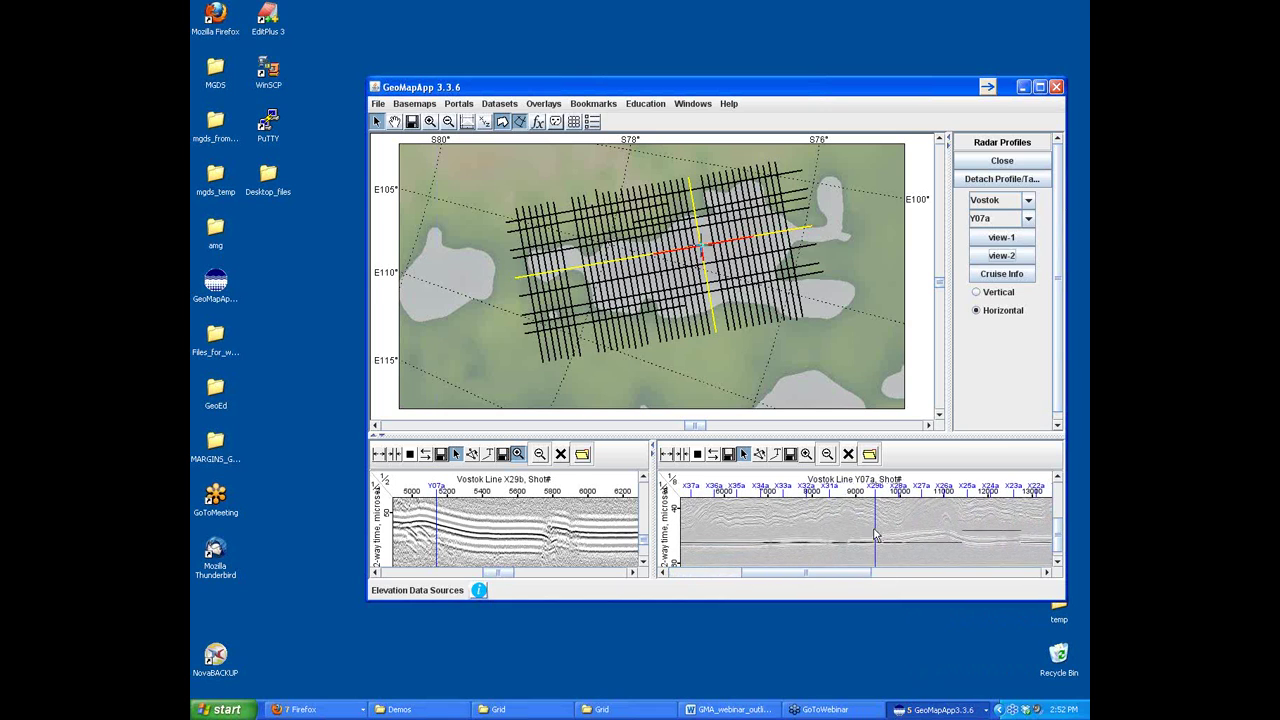
left_click(807, 455)
left_click(865, 542)
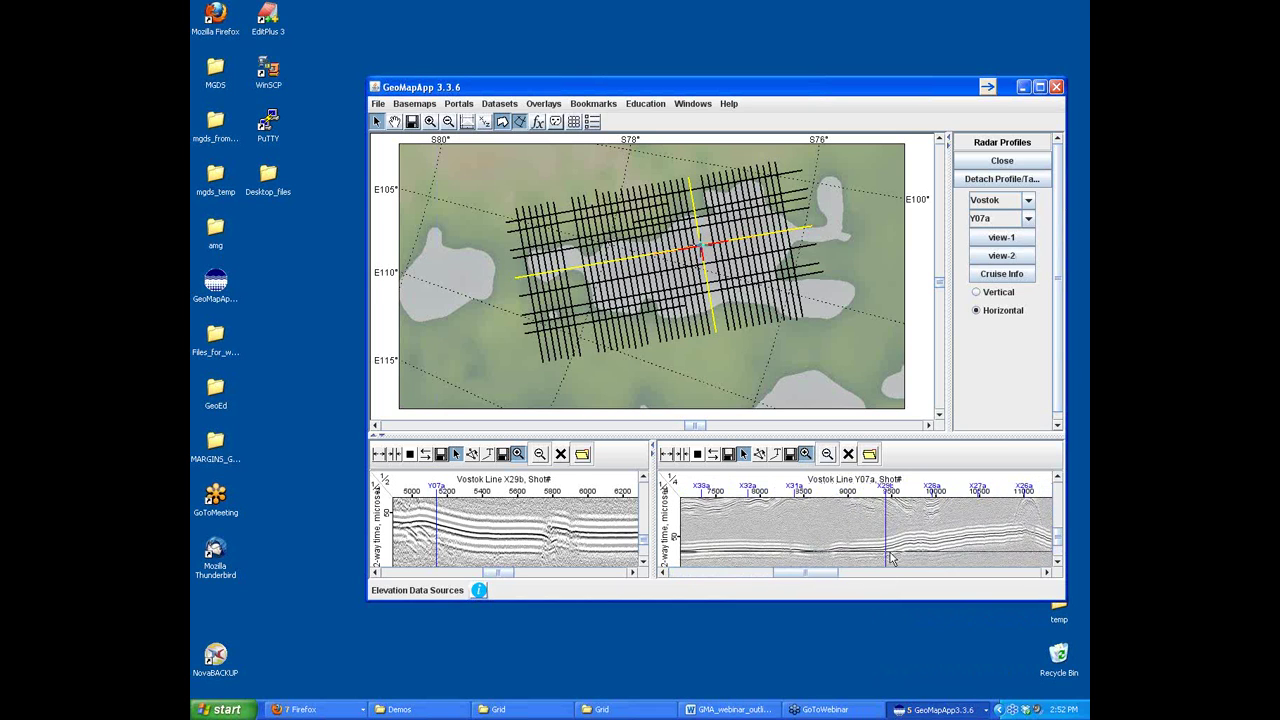
left_click(867, 546)
left_click(867, 549)
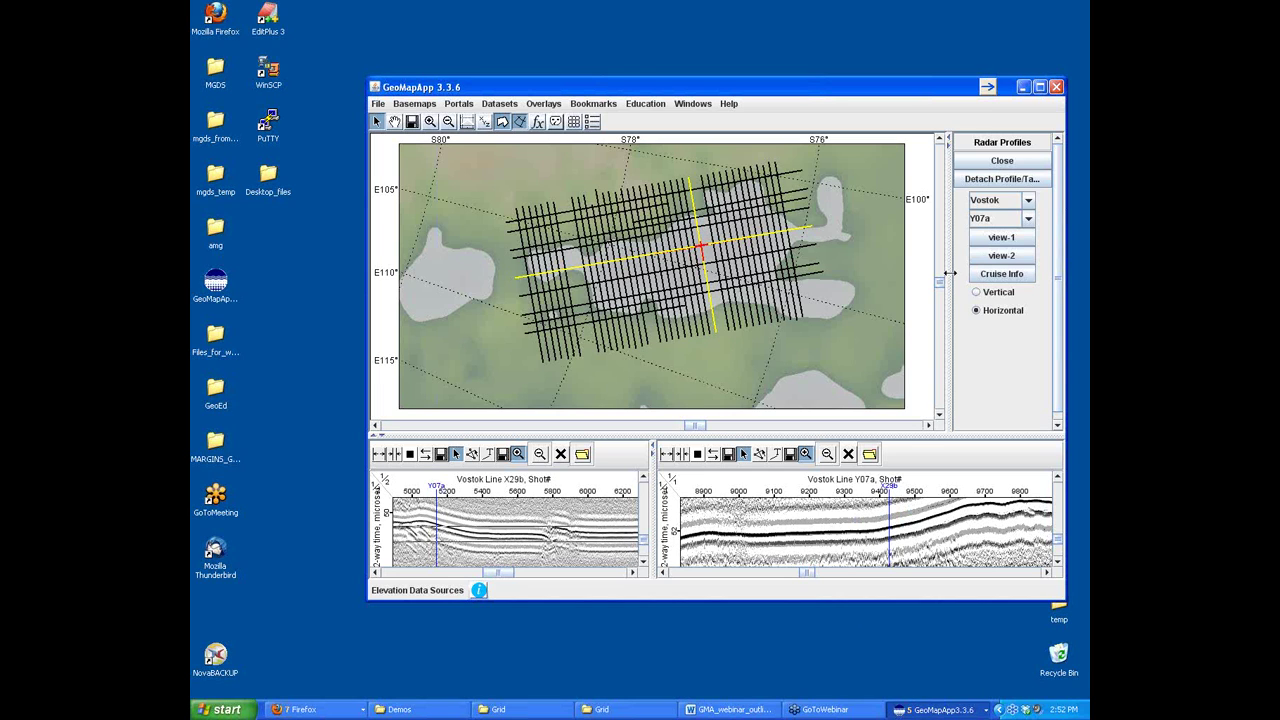
- Open the GeoMapApp multimedia tutorials page in Firefox, look through its topic list, and return to the GeoMapApp map window
left_click(728, 104)
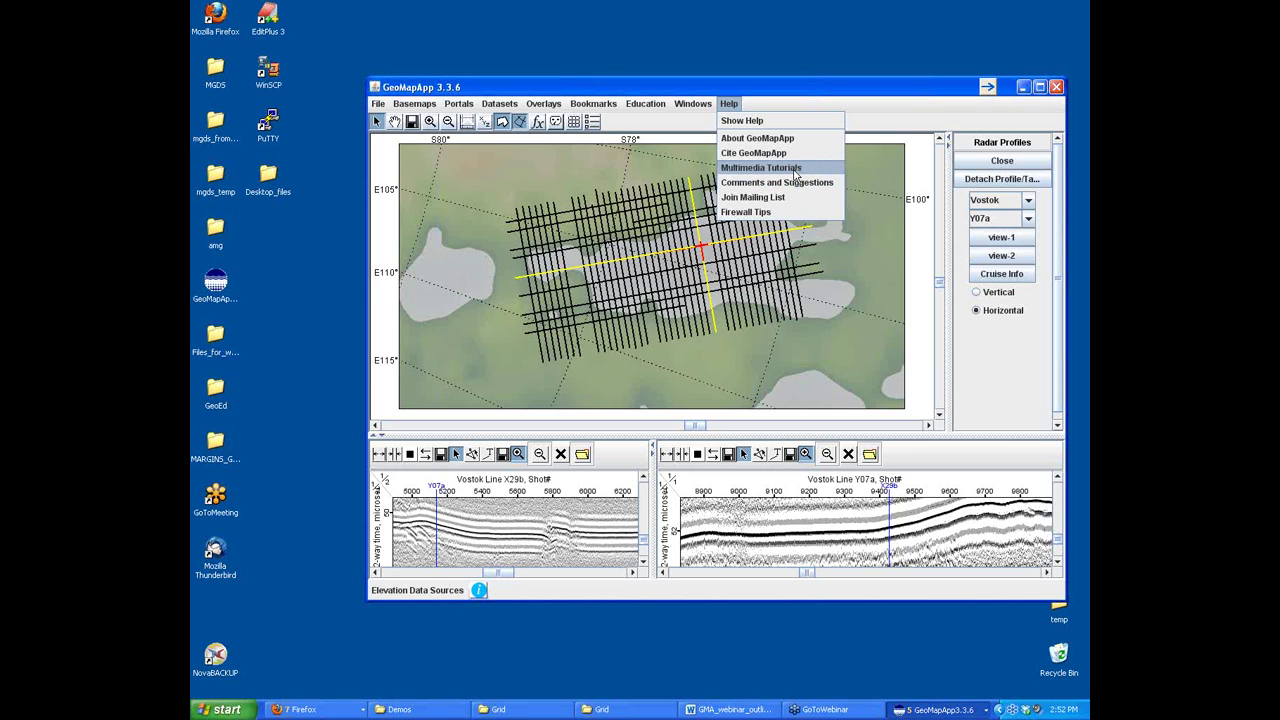
left_click(786, 172)
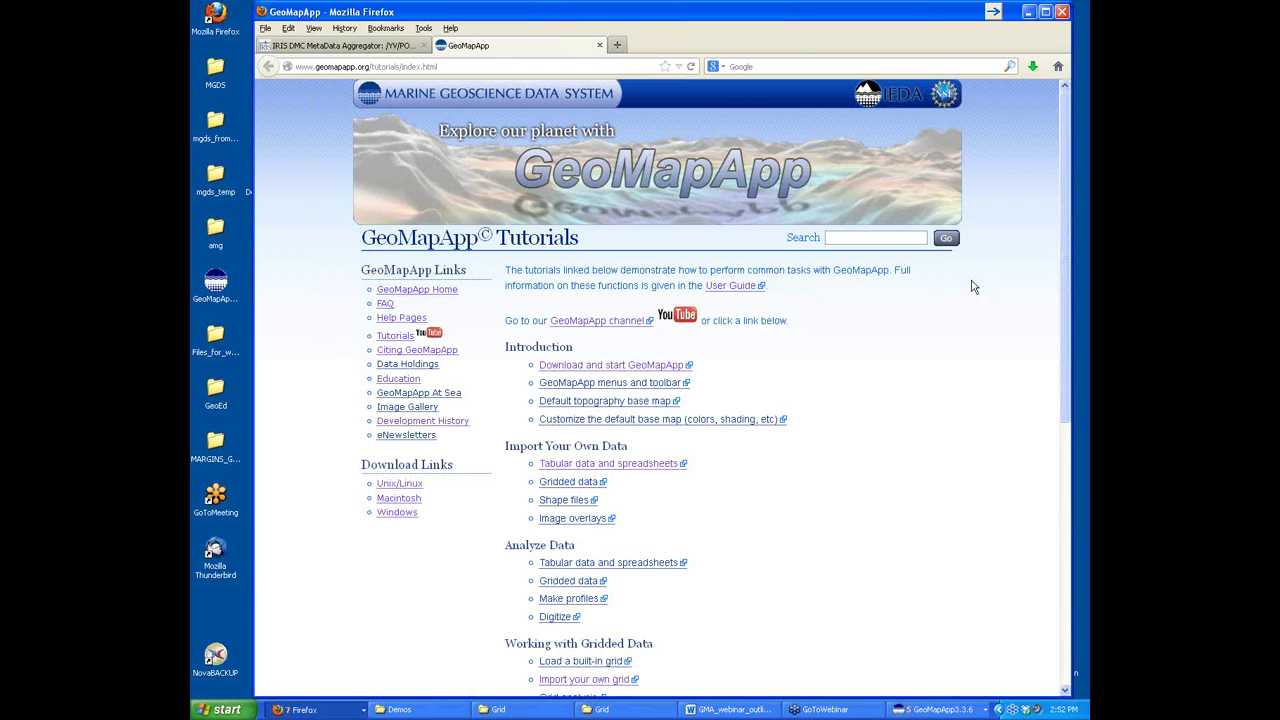
left_click_drag(1067, 270, 1067, 417)
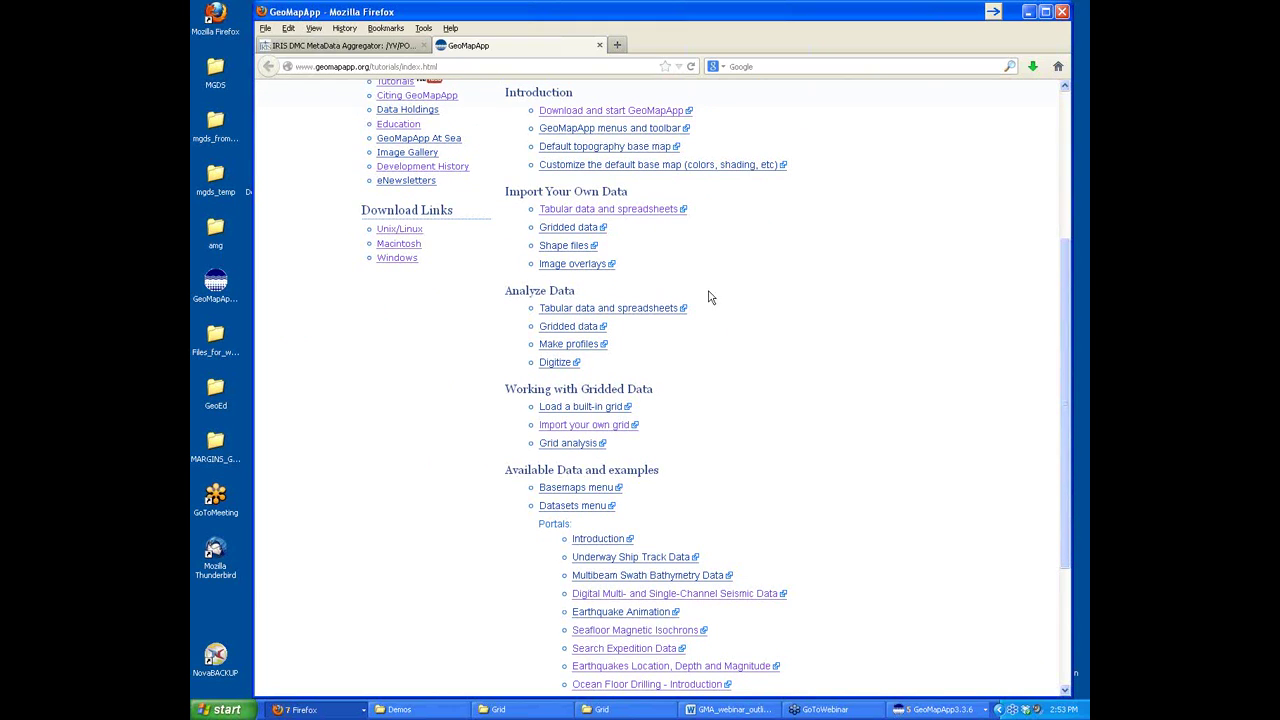
left_click(1029, 16)
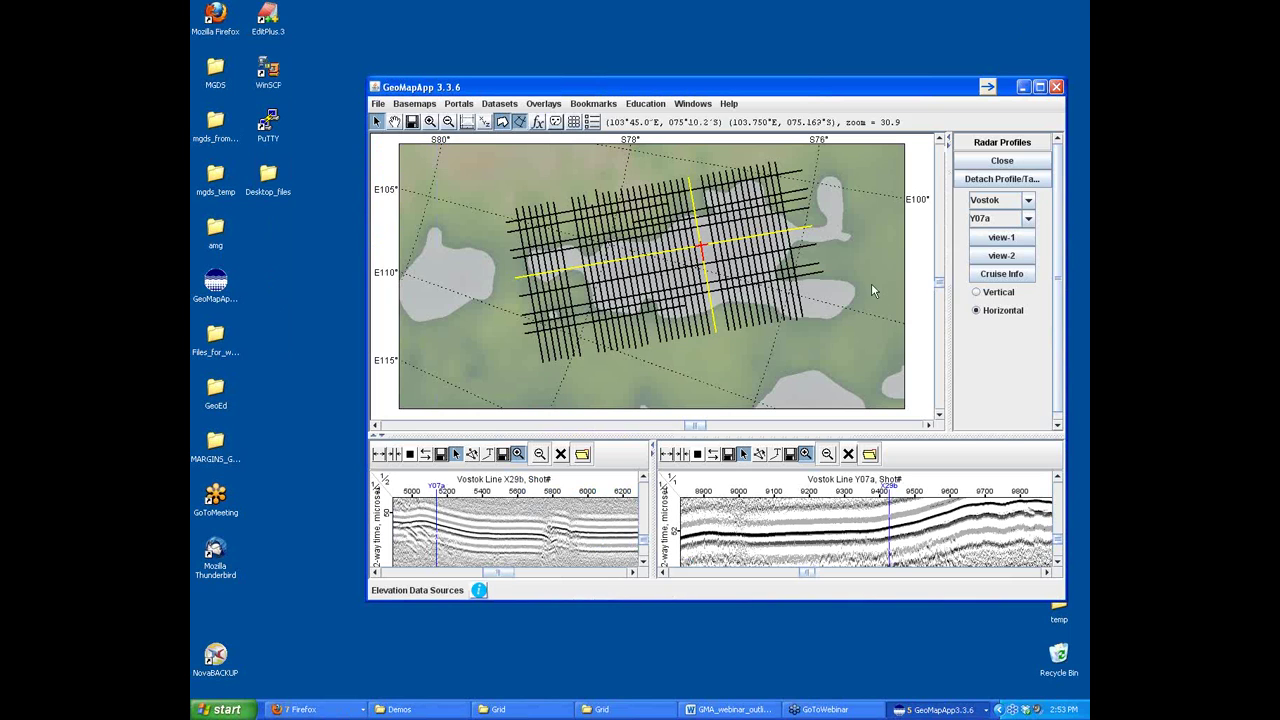
left_click_drag(767, 93, 735, 92)
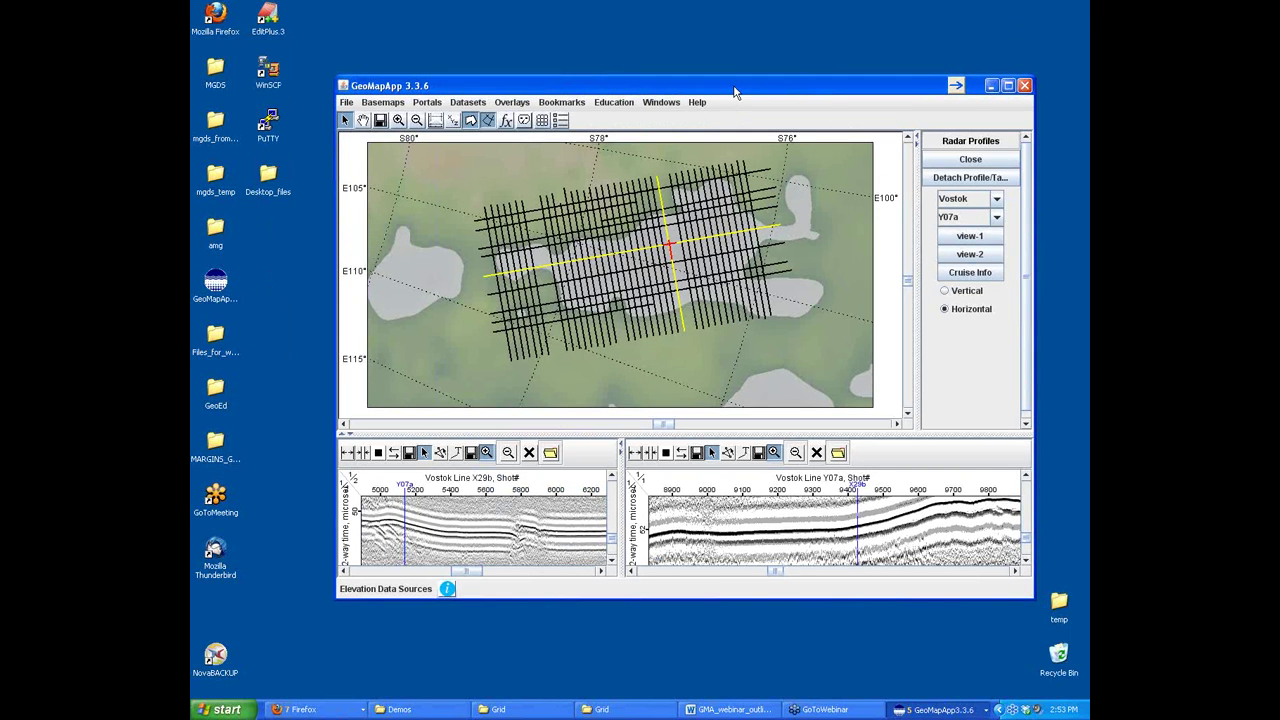